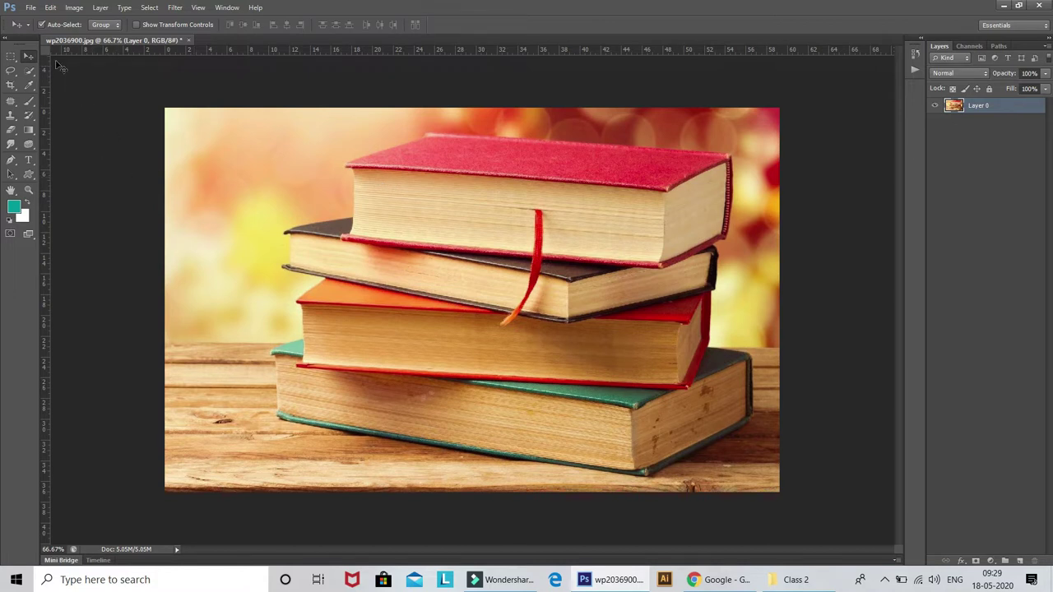
Try the Marquee and Move tools and the File menu, ending on the Lasso tool variants
left_click(16, 62)
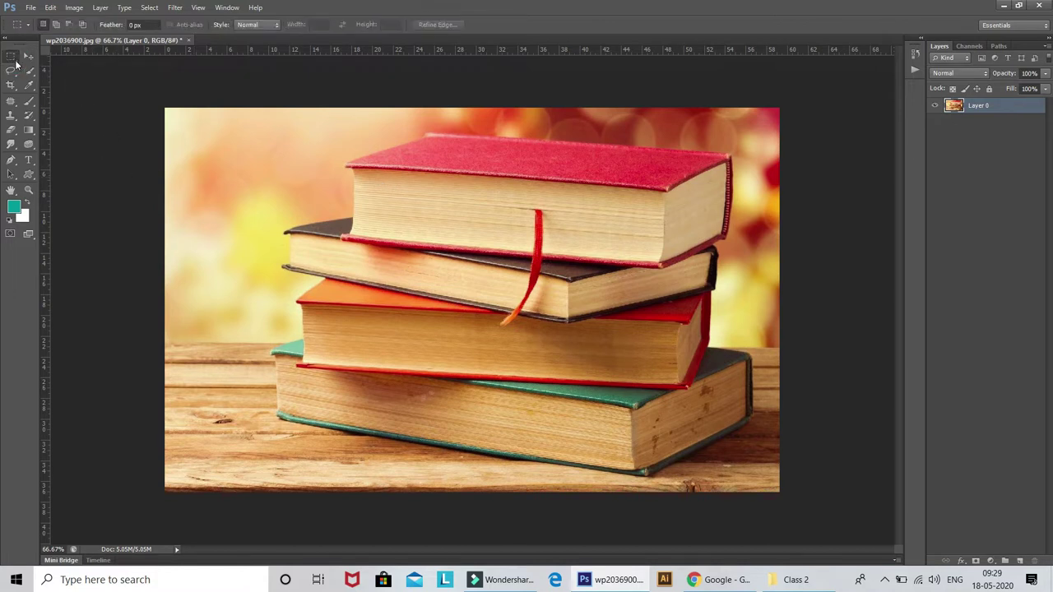
left_click(16, 63)
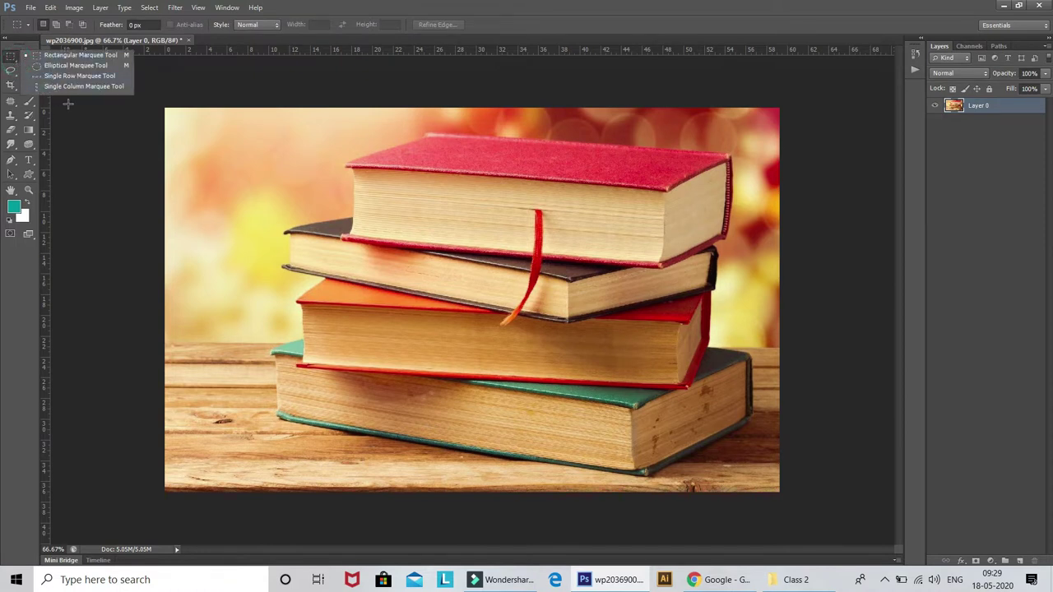
left_click(69, 112)
left_click(34, 56)
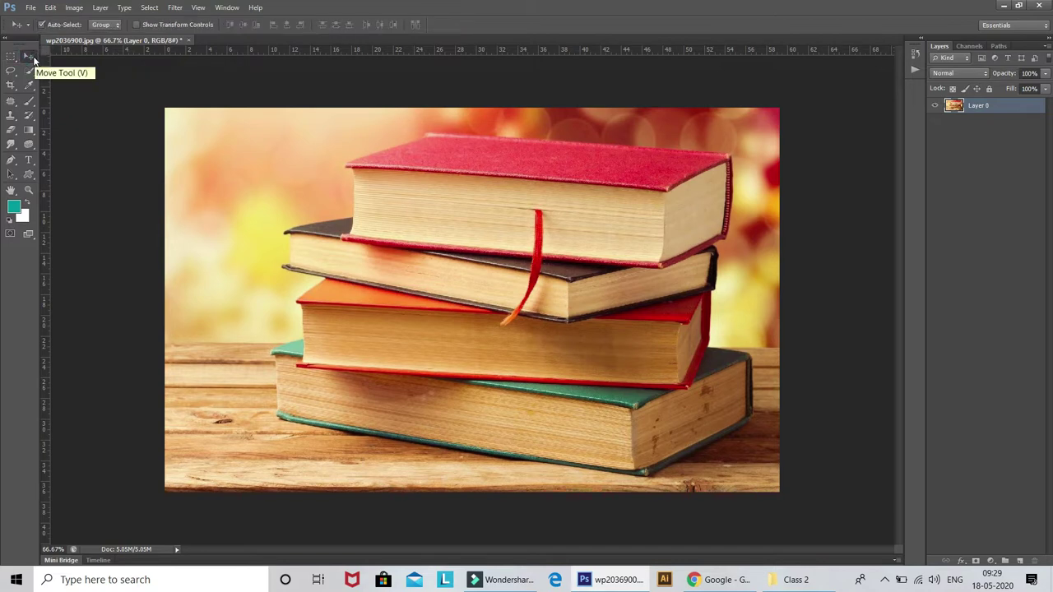
left_click(30, 8)
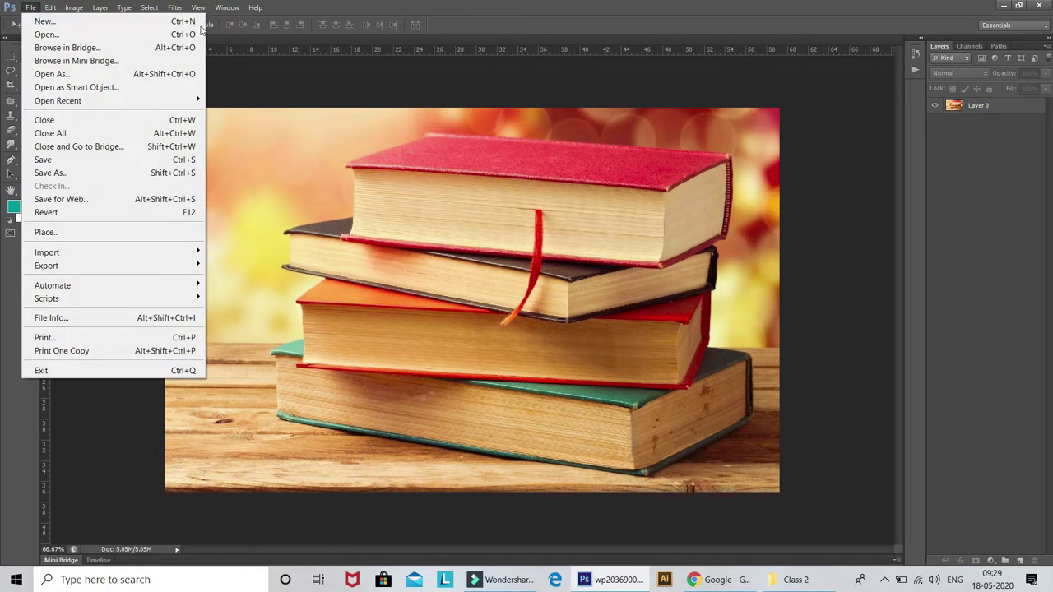
left_click(213, 73)
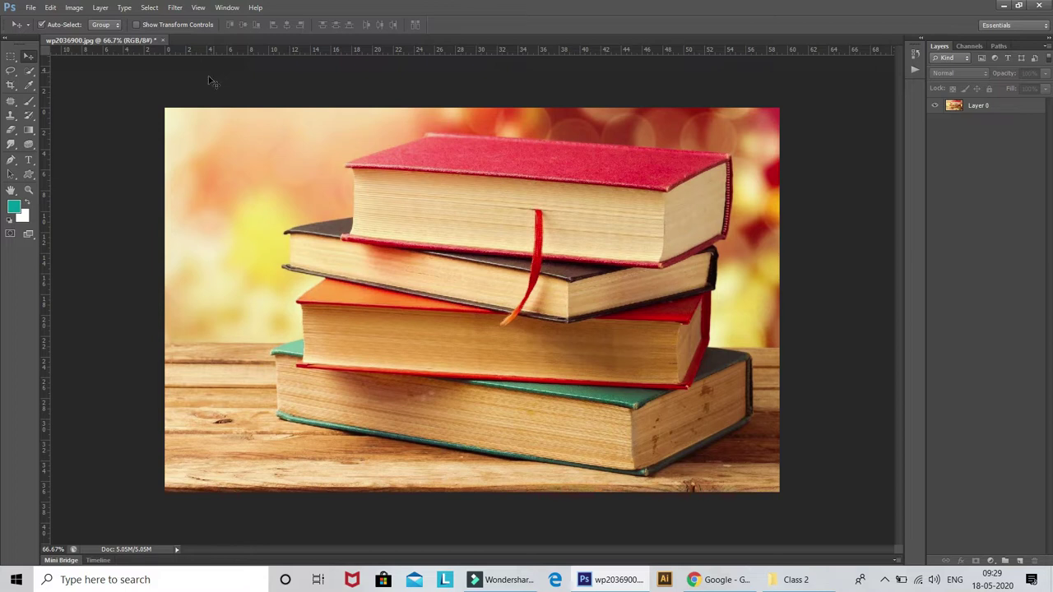
left_click(11, 71)
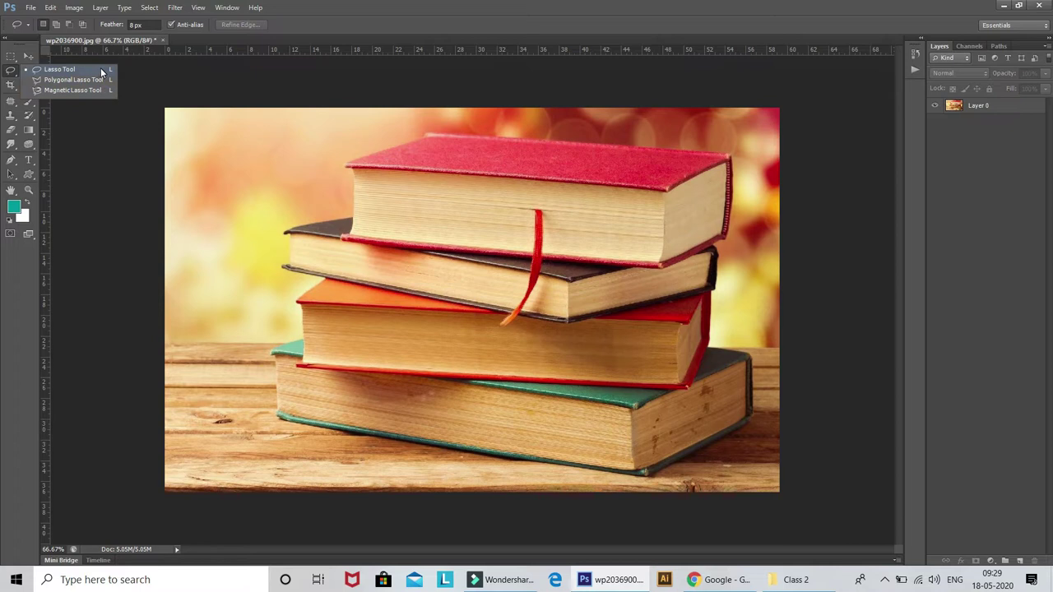
Create a new blank document, Untitled-1, with the default settings
left_click(150, 72)
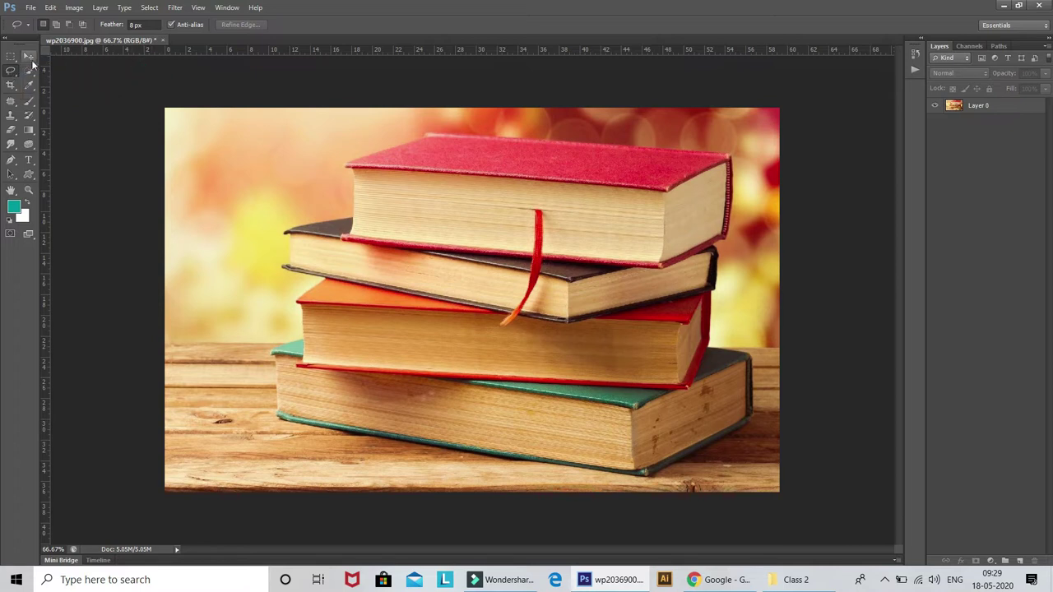
key("v")
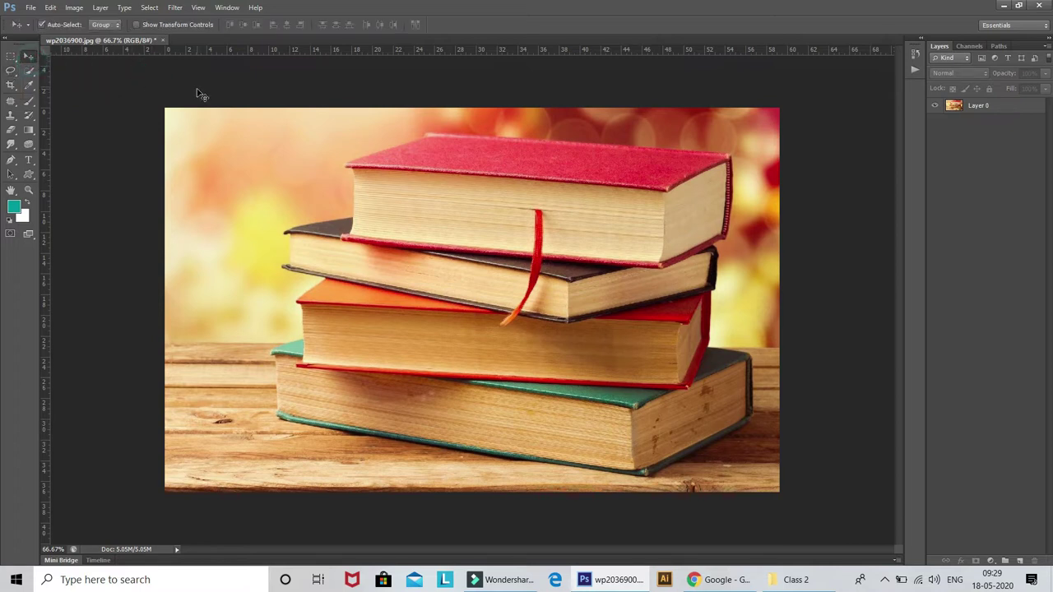
key("ctrl+n")
key("Return")
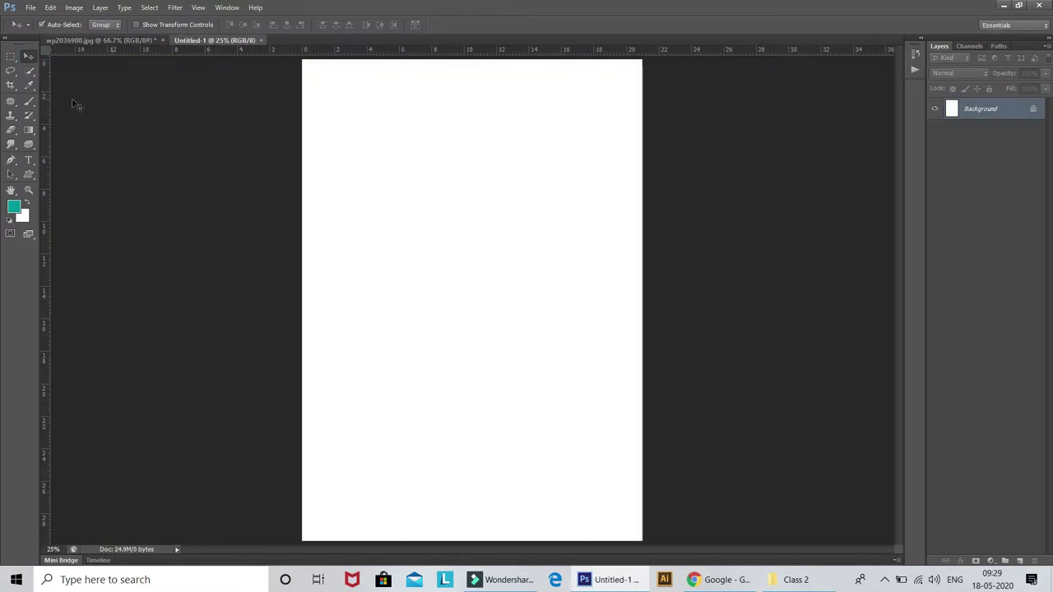
Draw a rough four-sided lasso selection on the blank canvas
left_click(10, 71)
left_click(56, 72)
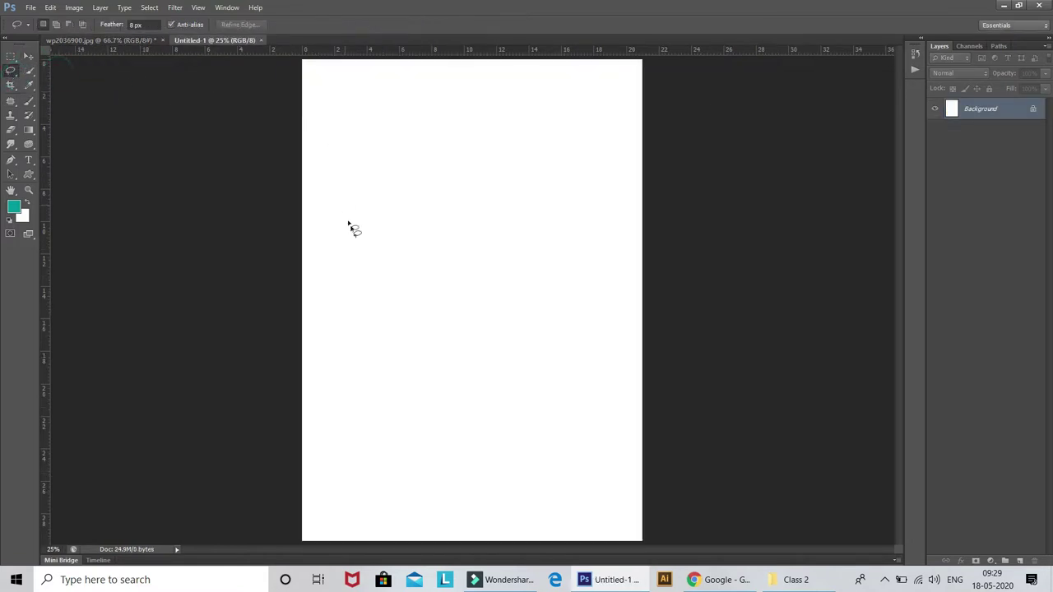
mouse_move(373, 271)
left_mouse_down()
mouse_move(543, 244)
mouse_move(515, 294)
mouse_move(376, 277)
mouse_move(450, 495)
mouse_move(400, 299)
left_mouse_up()
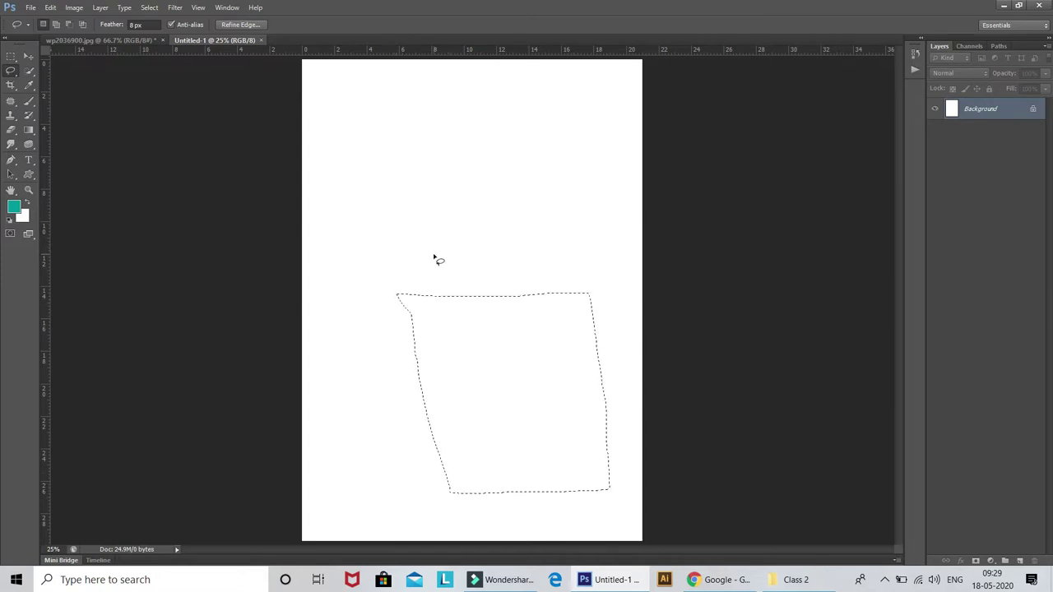
Practice-trace the top red book in wp2036900.jpg with the Lasso, then deselect it
left_click(147, 41)
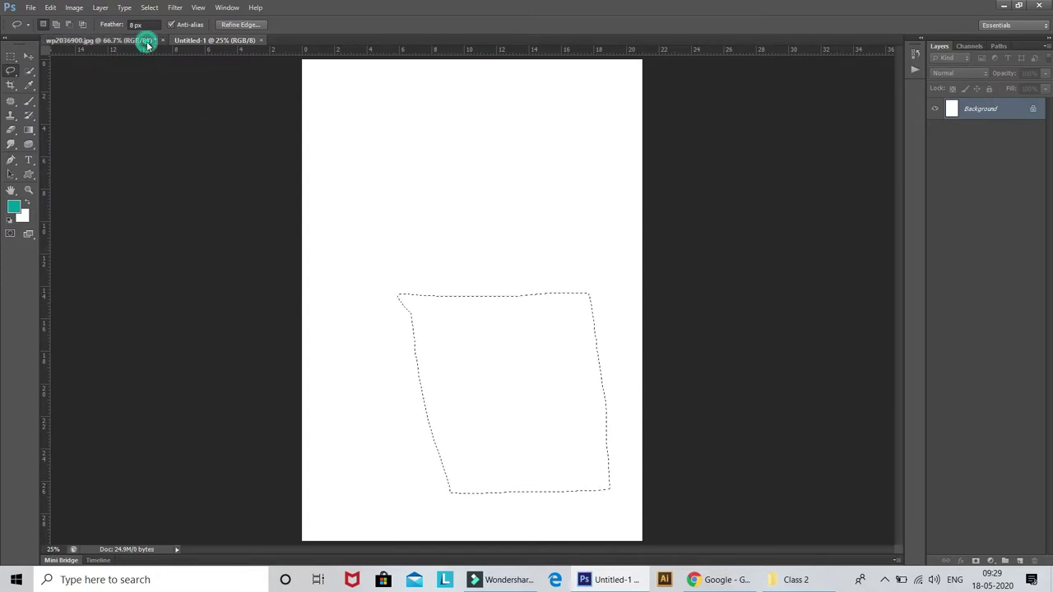
left_click_drag(351, 239, 352, 212)
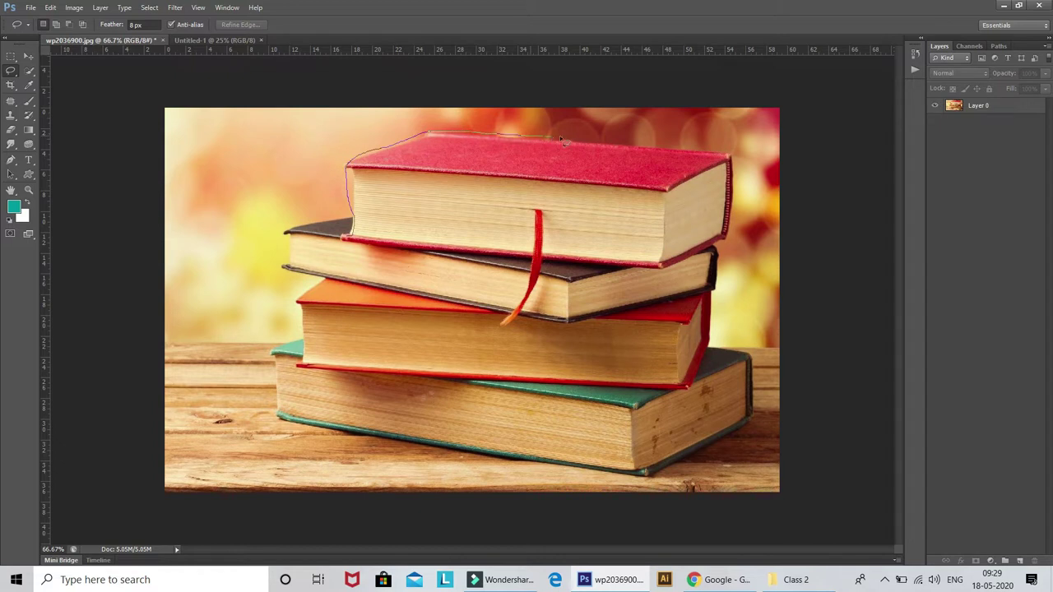
left_click_drag(653, 146, 718, 151)
left_click_drag(646, 269, 348, 244)
key("ctrl+plus")
key("ctrl+plus")
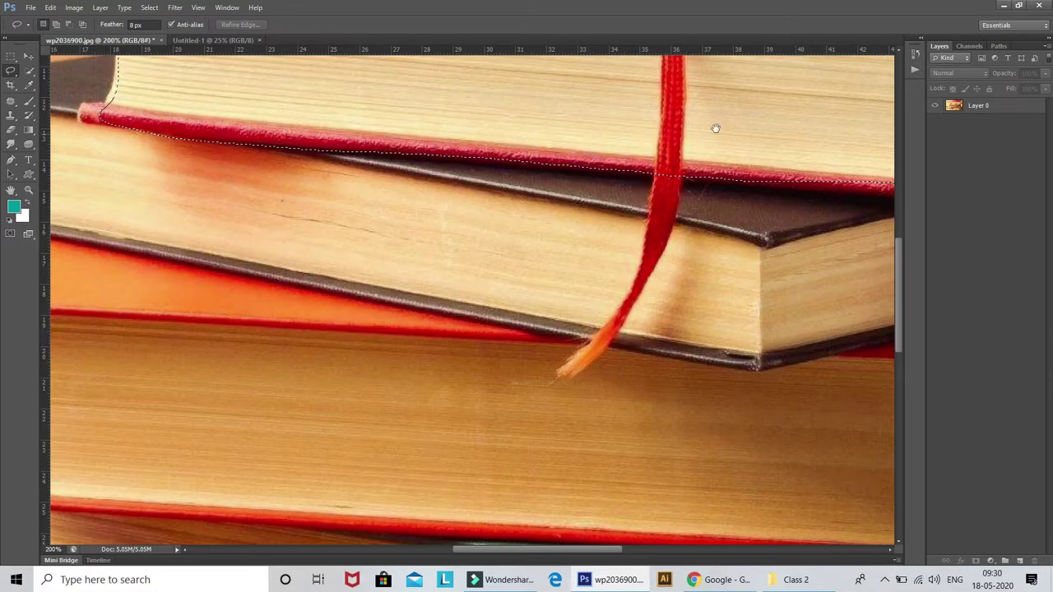
mouse_move(715, 131)
left_mouse_down()
mouse_move(627, 279)
mouse_move(507, 208)
left_mouse_up()
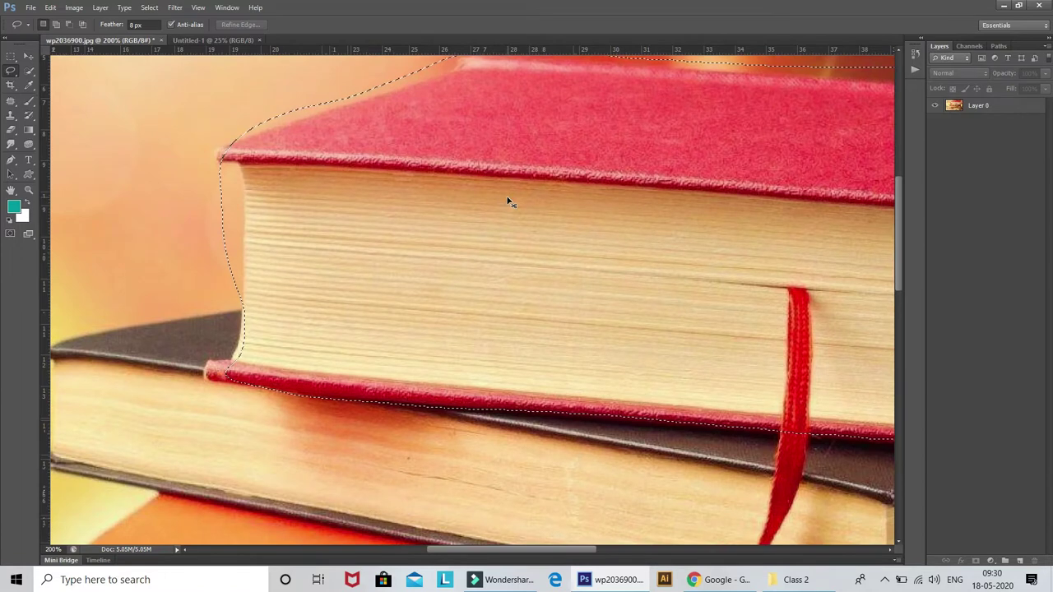
left_click_drag(507, 208, 507, 203)
scroll(546, 146, "up", 2)
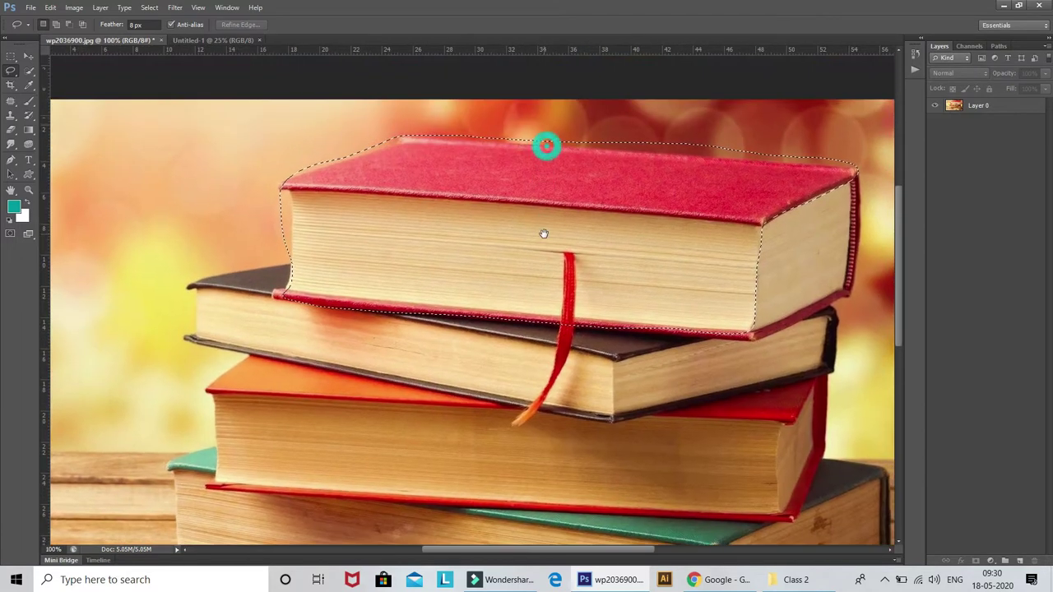
key("ctrl+minus")
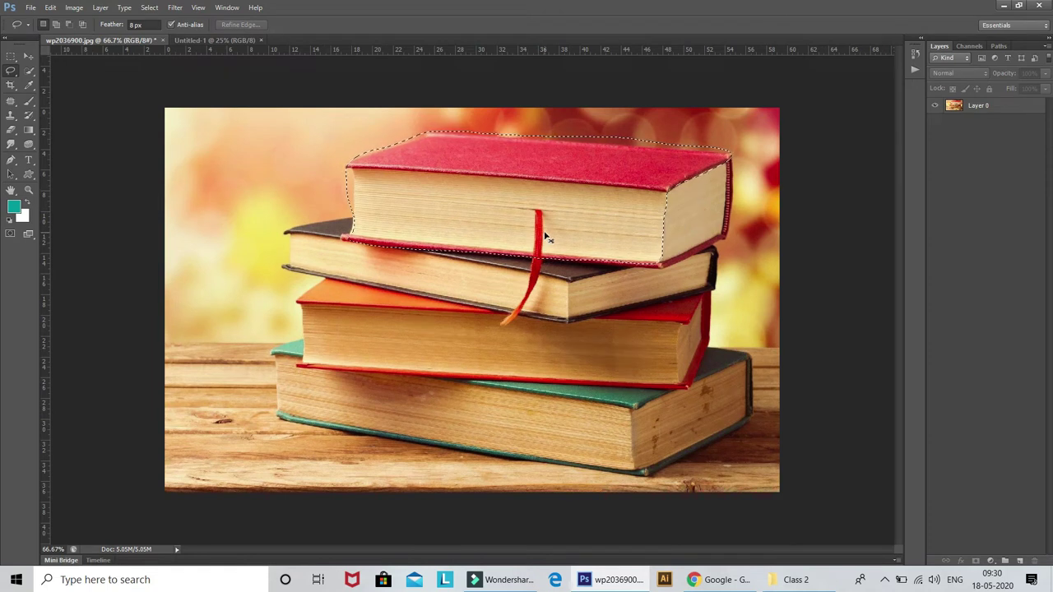
key("ctrl+d")
On Untitled-1, clear the old selection and draw a new rounded lasso selection
left_click(223, 41)
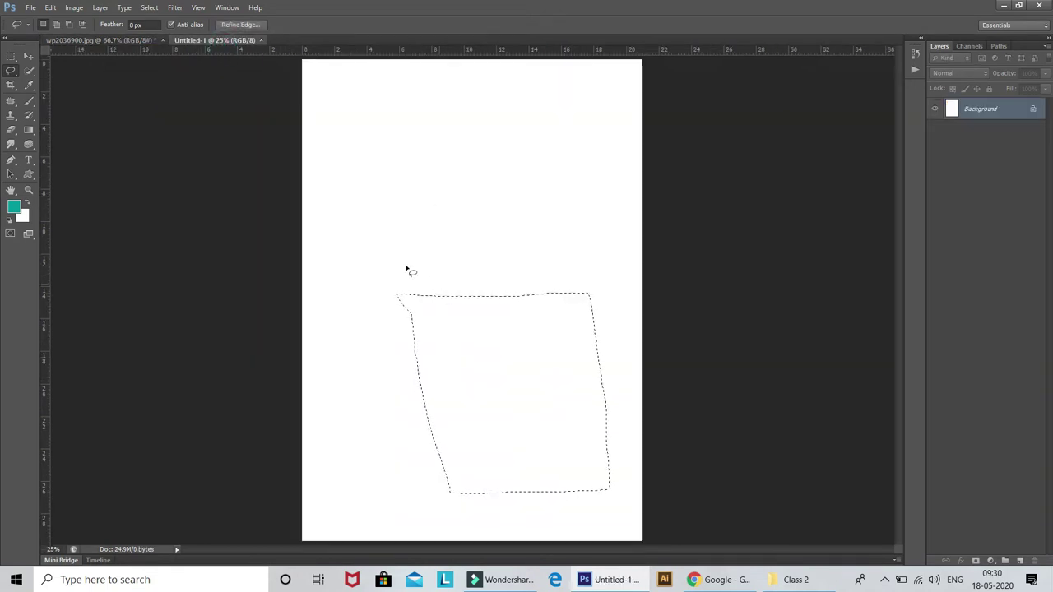
left_click(11, 56)
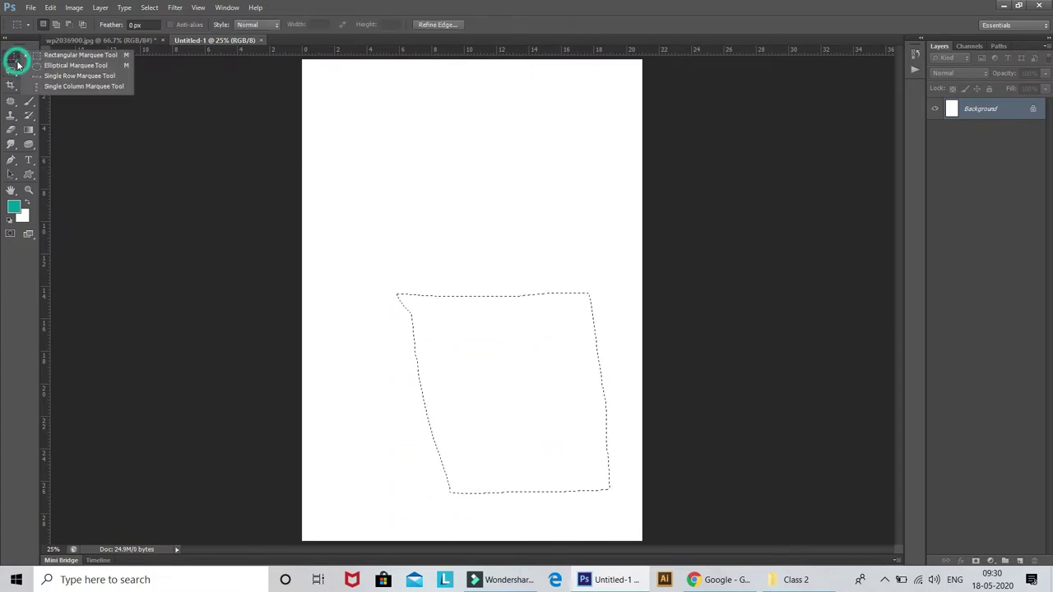
left_click(314, 102)
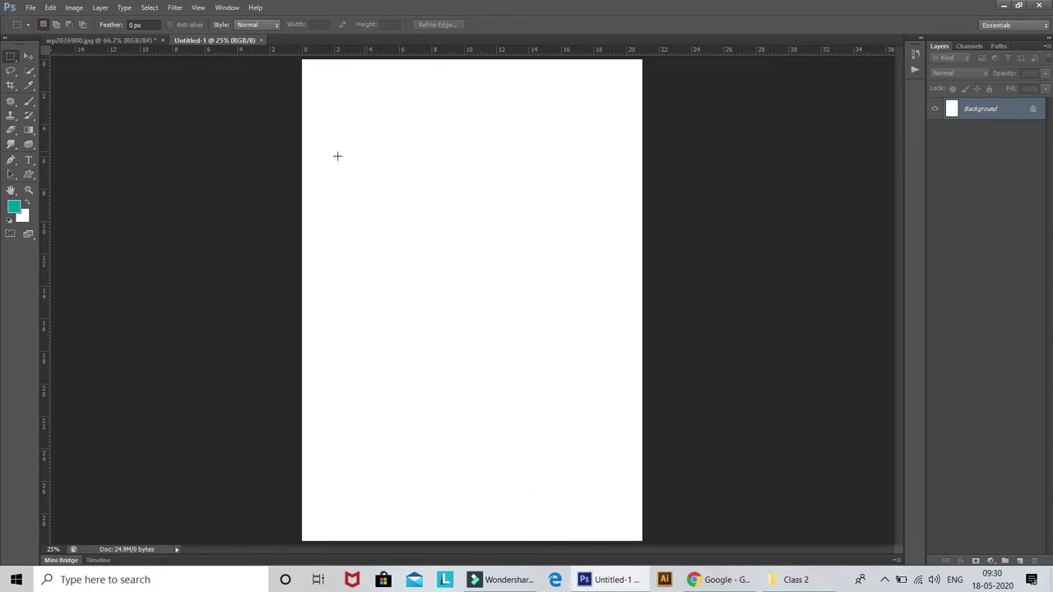
left_click(18, 74)
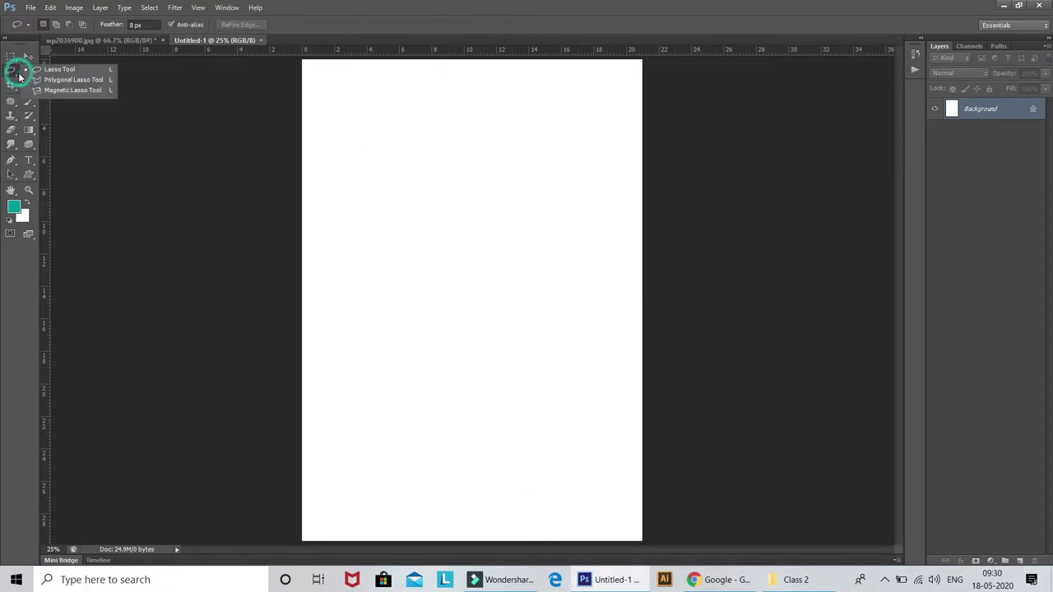
left_click(53, 71)
mouse_move(506, 164)
left_mouse_down()
mouse_move(600, 207)
mouse_move(510, 157)
left_mouse_up()
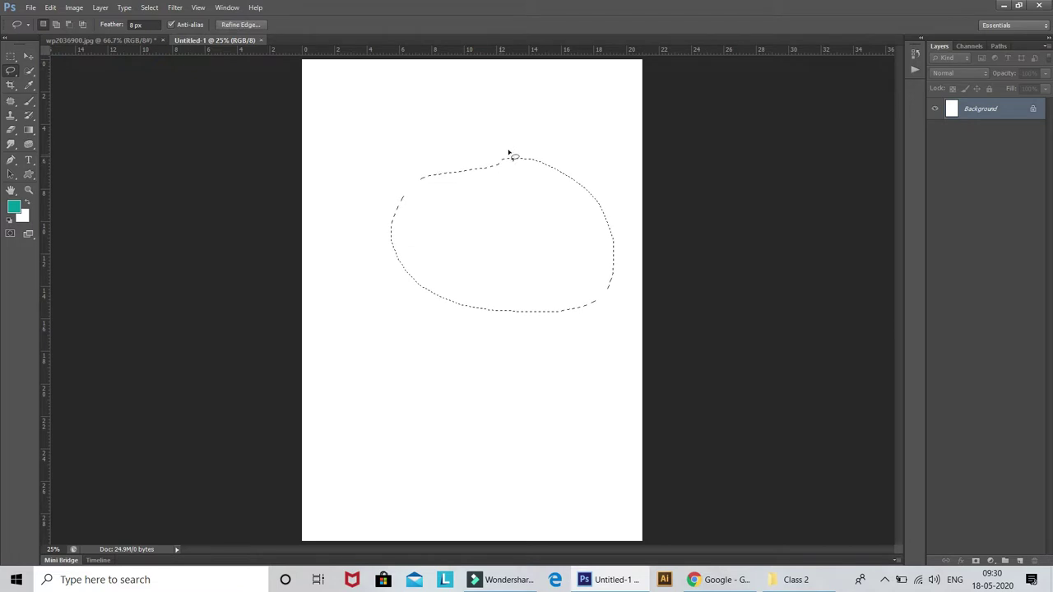
Add a lobe, subtract a region and intersect a new area with the selection
left_click(55, 25)
mouse_move(434, 132)
left_mouse_down()
mouse_move(402, 198)
mouse_move(350, 180)
left_mouse_up()
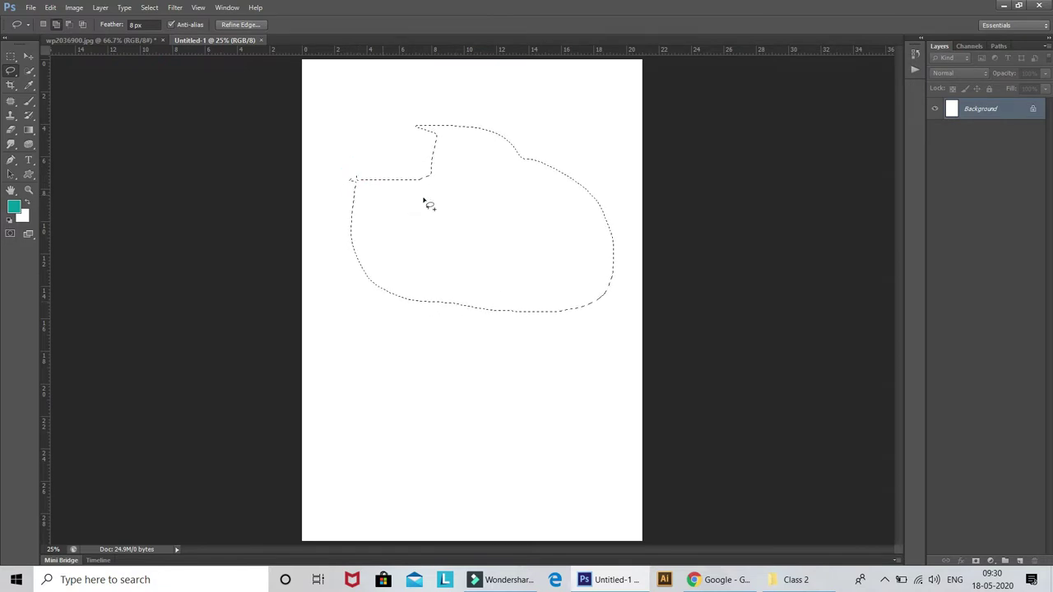
left_click(69, 25)
mouse_move(340, 142)
left_mouse_down()
mouse_move(366, 297)
mouse_move(282, 159)
left_mouse_up()
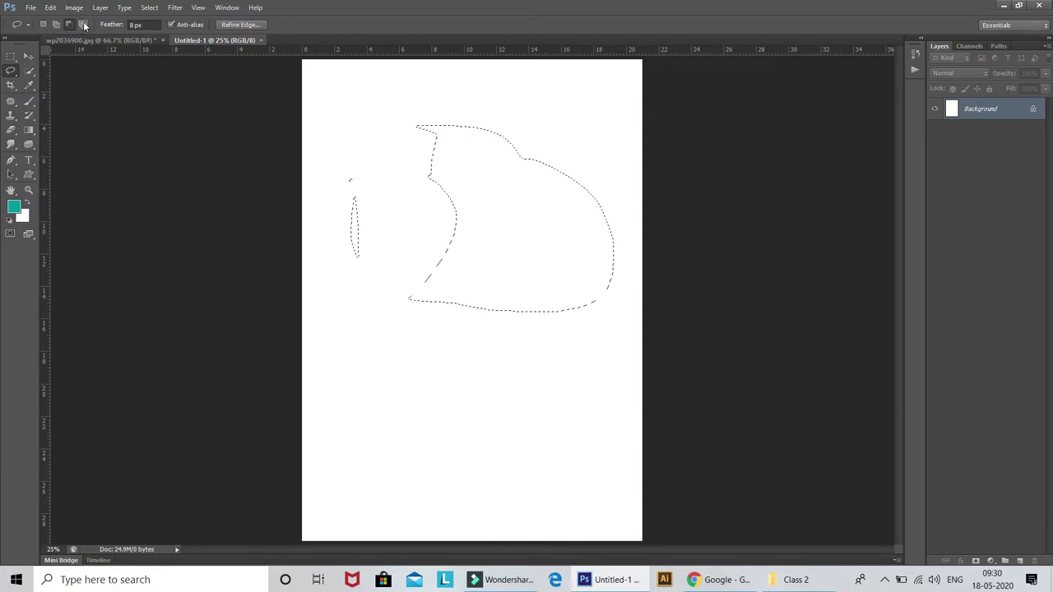
left_click(84, 25)
left_click_drag(560, 126, 485, 210)
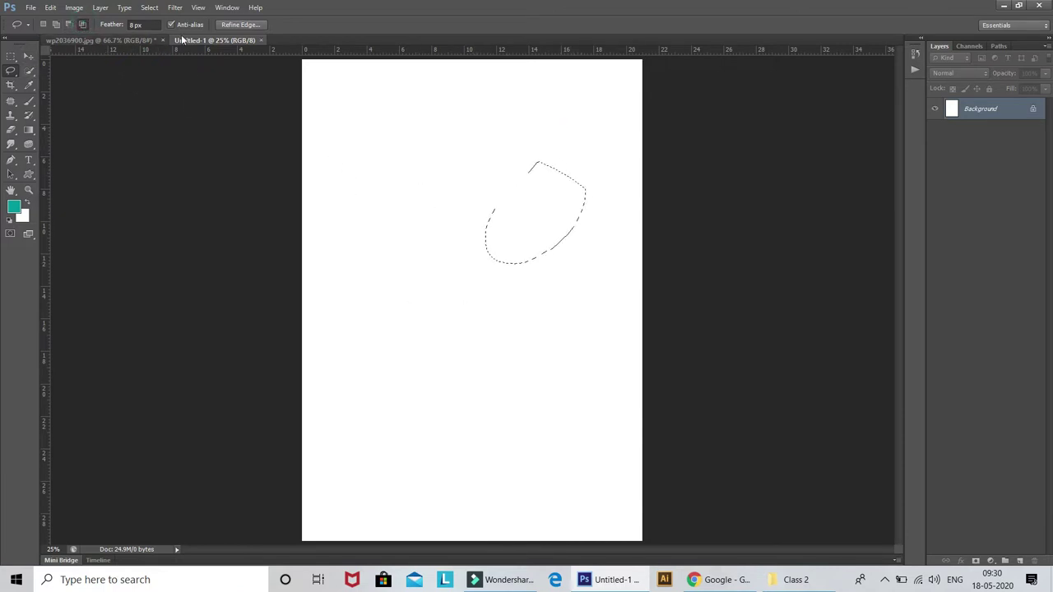
Clear the selection and show the Lasso tool variants
left_click(30, 56)
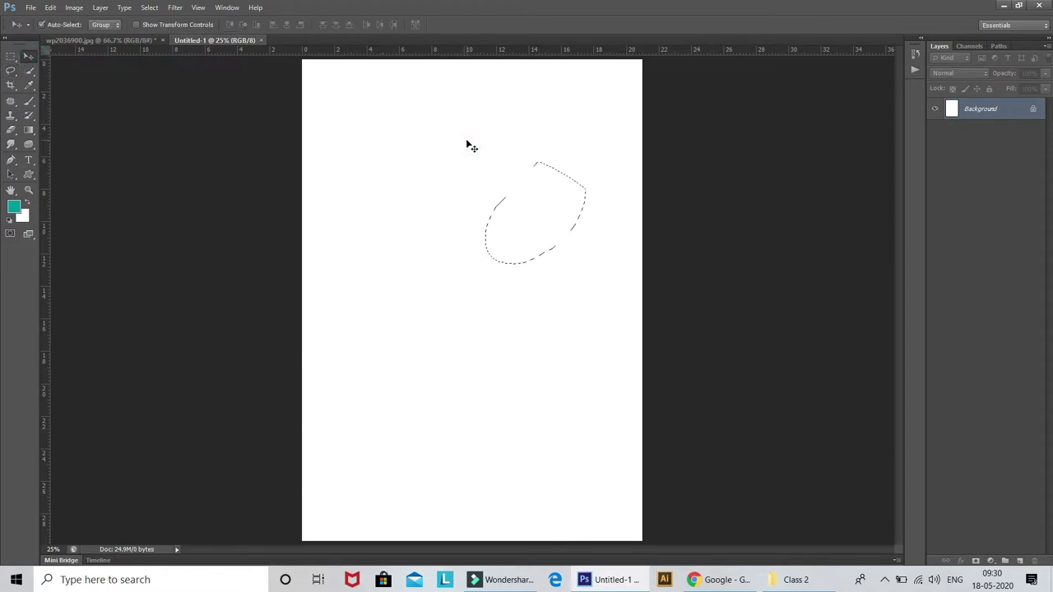
key("ctrl+d")
left_click(12, 77)
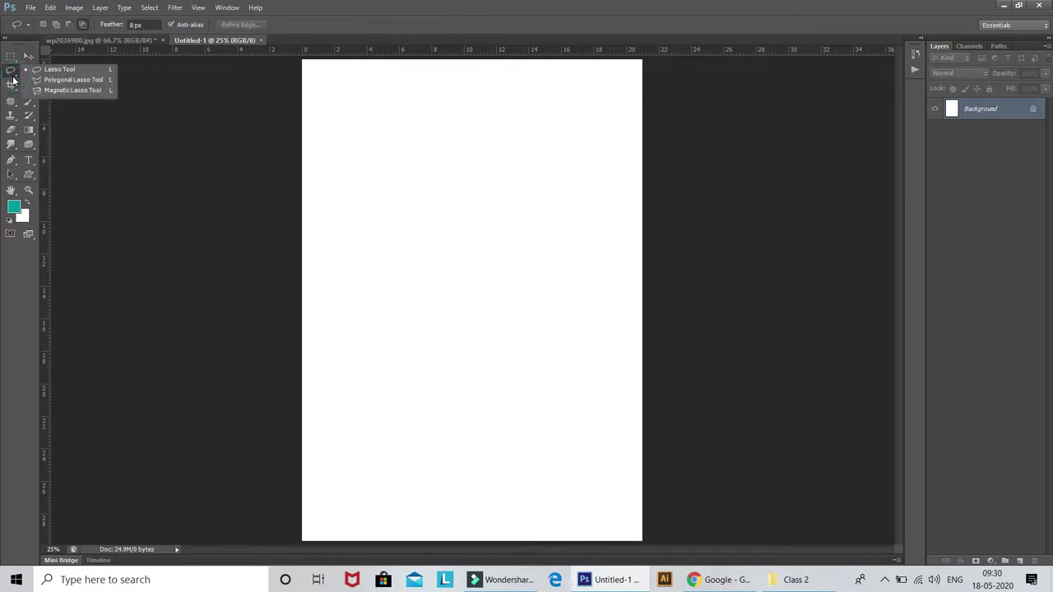
left_click(57, 81)
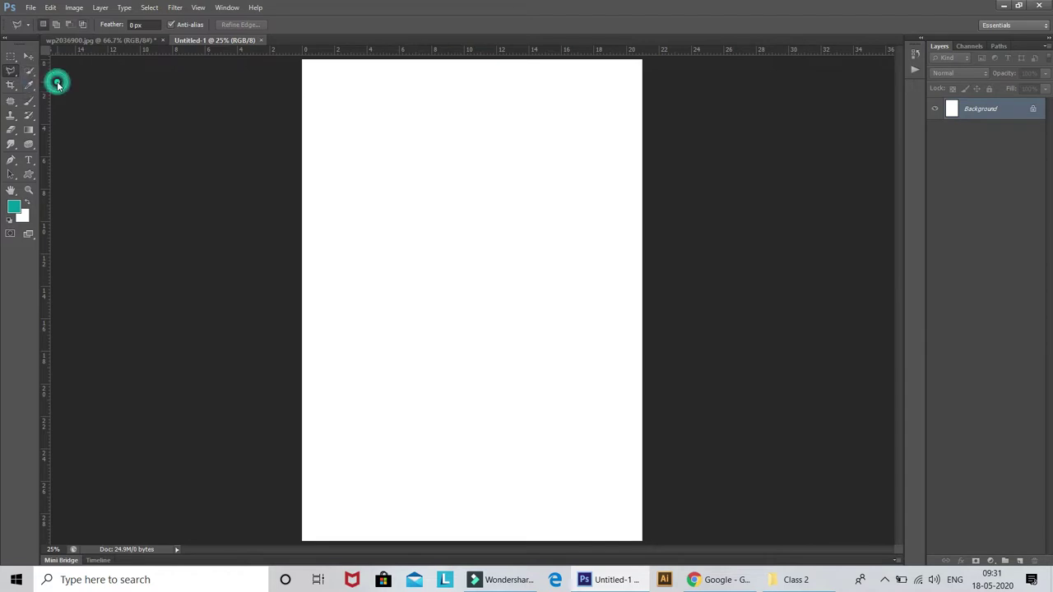
left_click(368, 266)
left_click(556, 102)
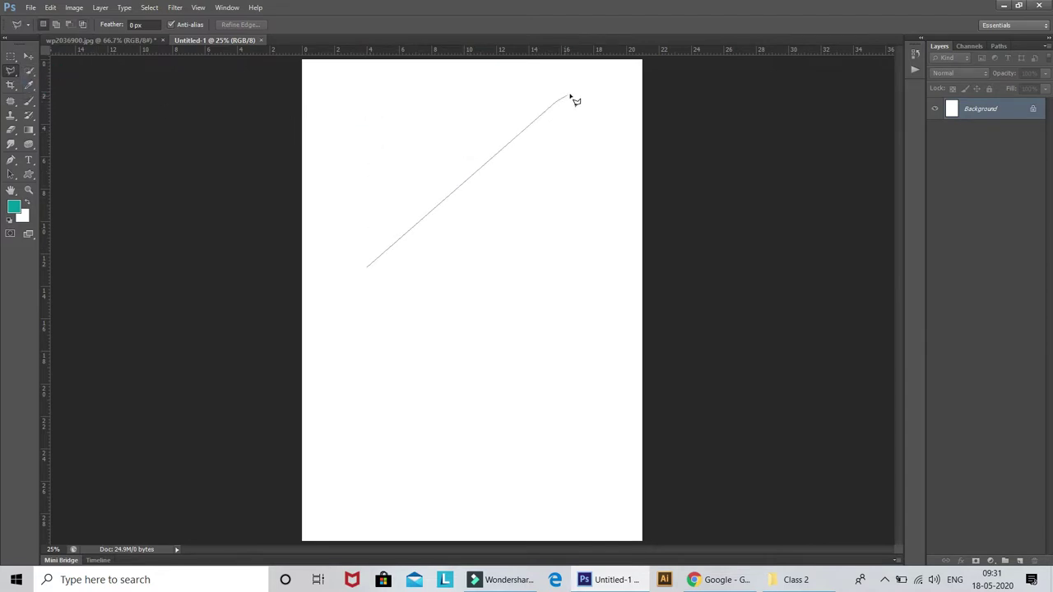
left_click(603, 90)
left_click(607, 303)
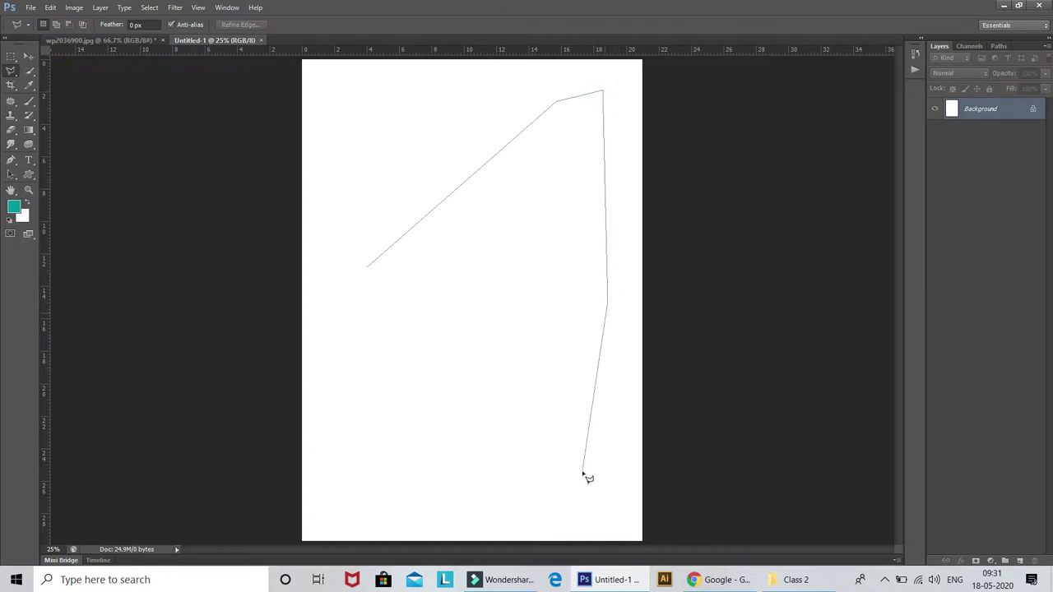
left_click(349, 472)
left_click(440, 266)
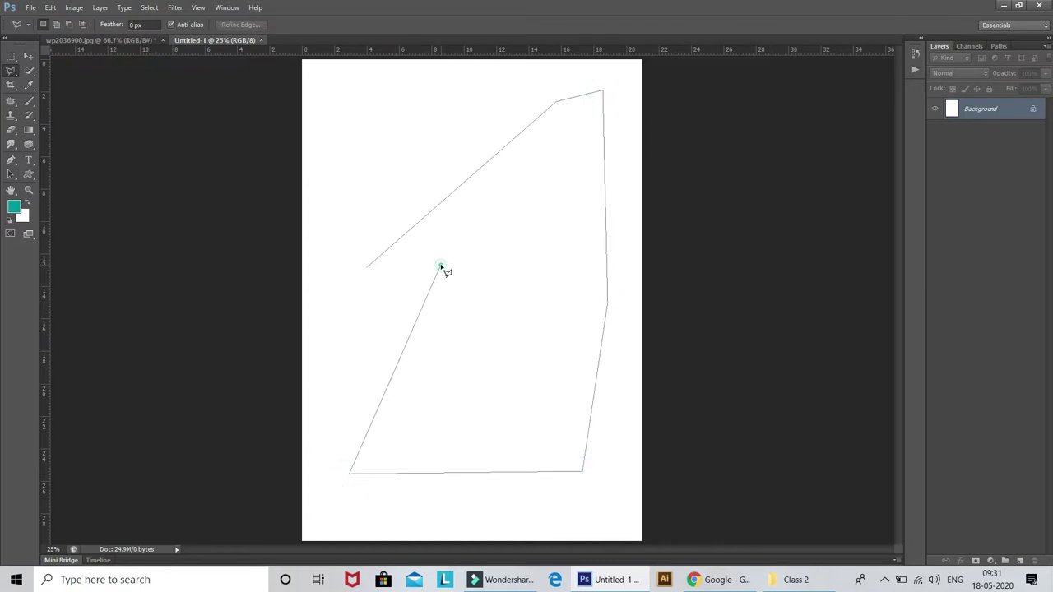
left_click(451, 330)
left_click(463, 435)
left_click(565, 278)
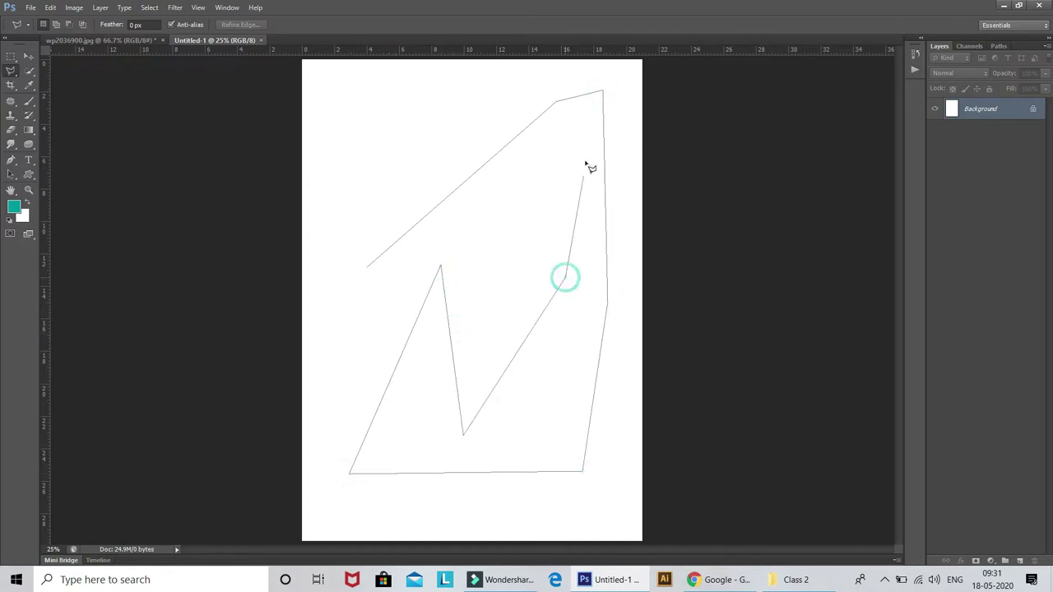
left_click(589, 140)
left_click(372, 279)
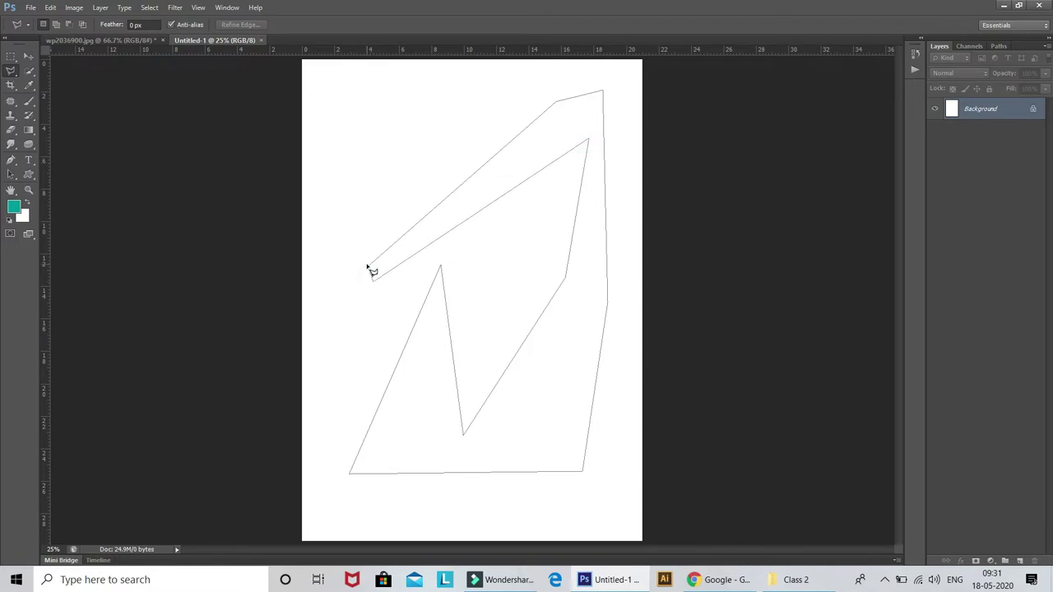
left_click(367, 265)
left_click(476, 200)
left_click(493, 176)
left_click(422, 110)
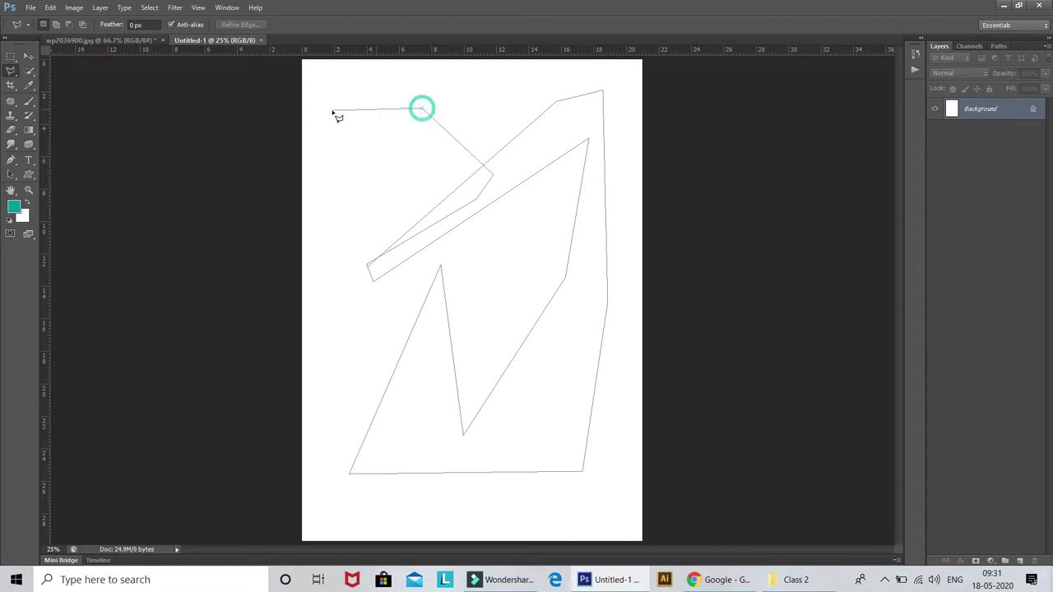
left_click(332, 109)
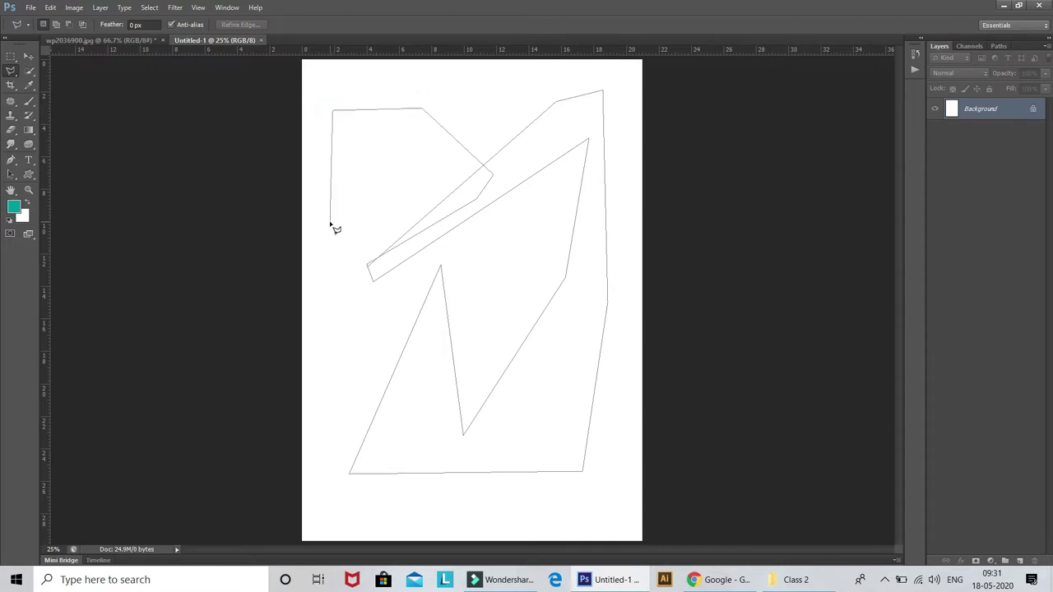
left_click(330, 223)
left_click(366, 323)
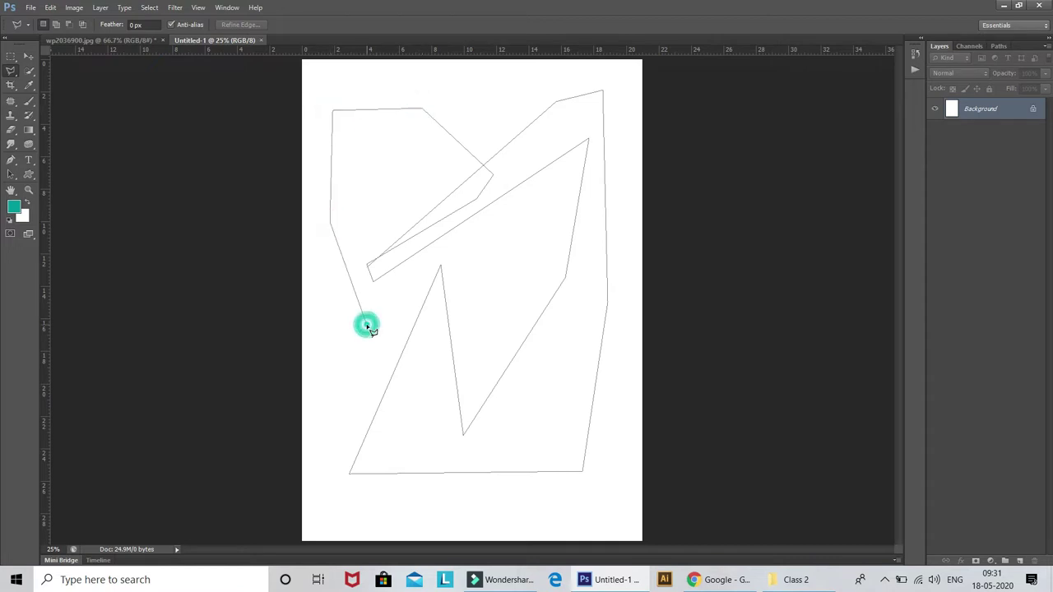
left_click(416, 251)
left_click(402, 187)
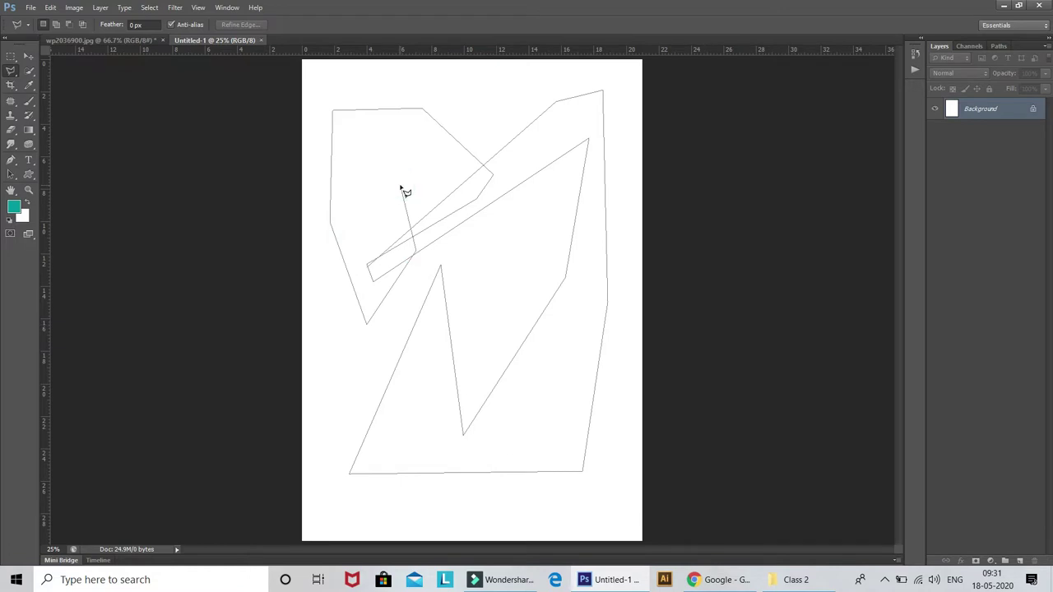
key("BackSpace")
key("BackSpace")
key("BackSpace")
key("BackSpace")
key("BackSpace")
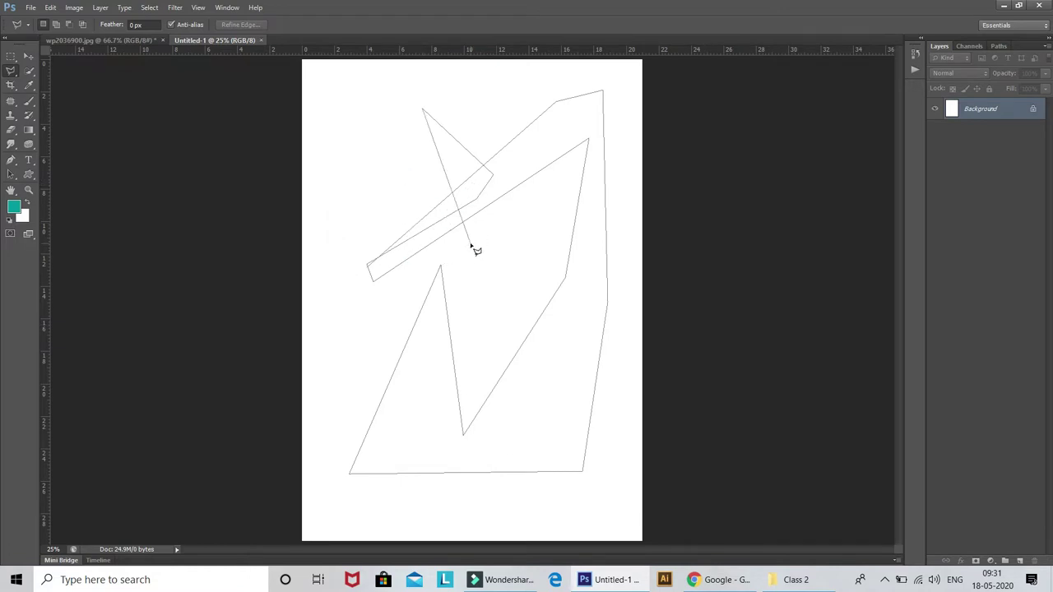
key("BackSpace")
key("BackSpace")
key("BackSpace")
key("BackSpace")
key("BackSpace")
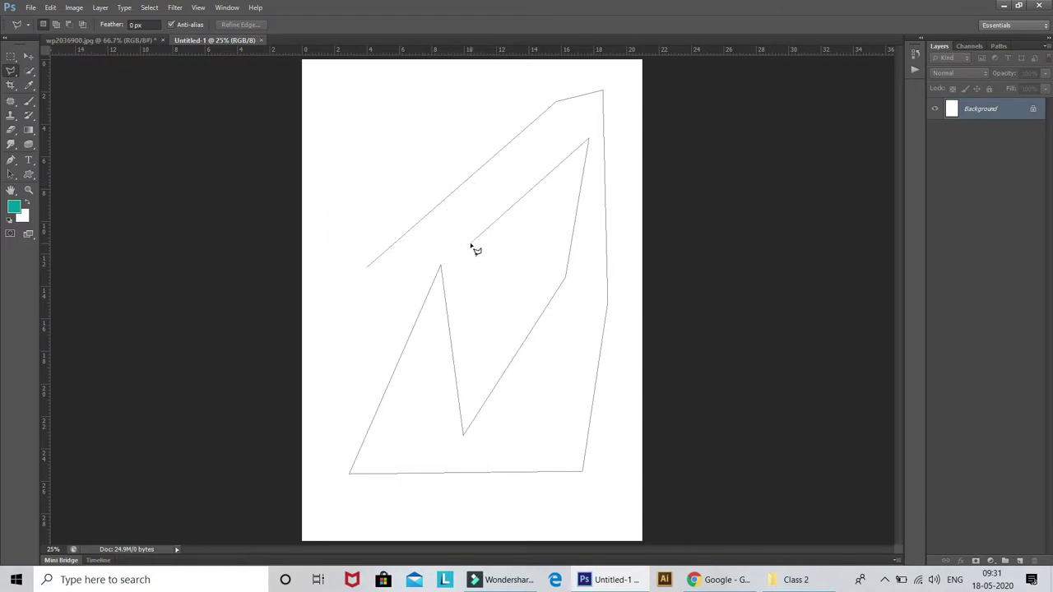
key("BackSpace")
key("BackSpace")
key("BackSpace")
key("BackSpace")
key("BackSpace")
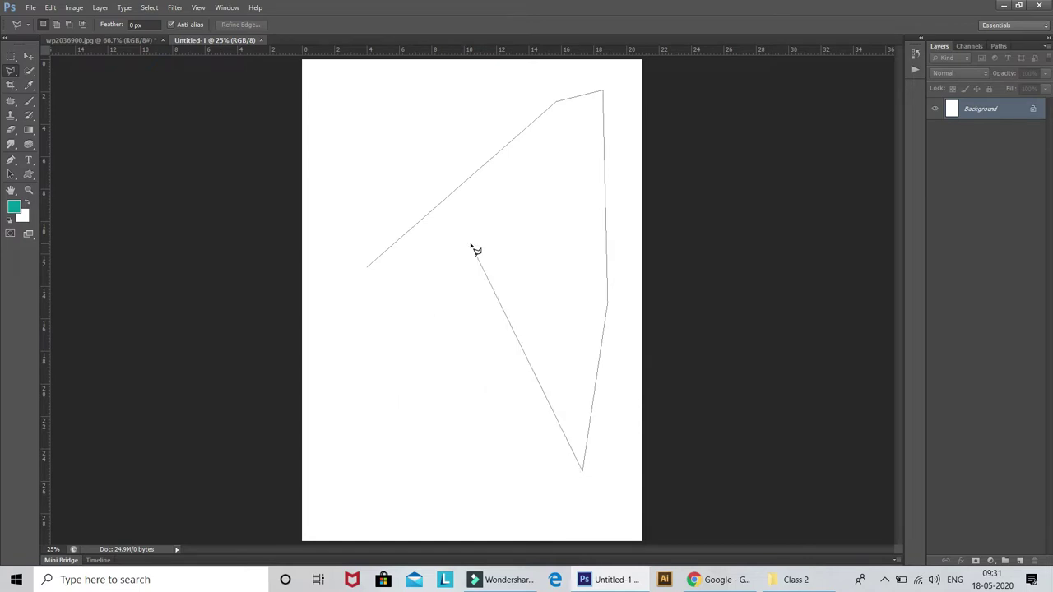
key("BackSpace")
key("BackSpace")
key("BackSpace")
key("BackSpace")
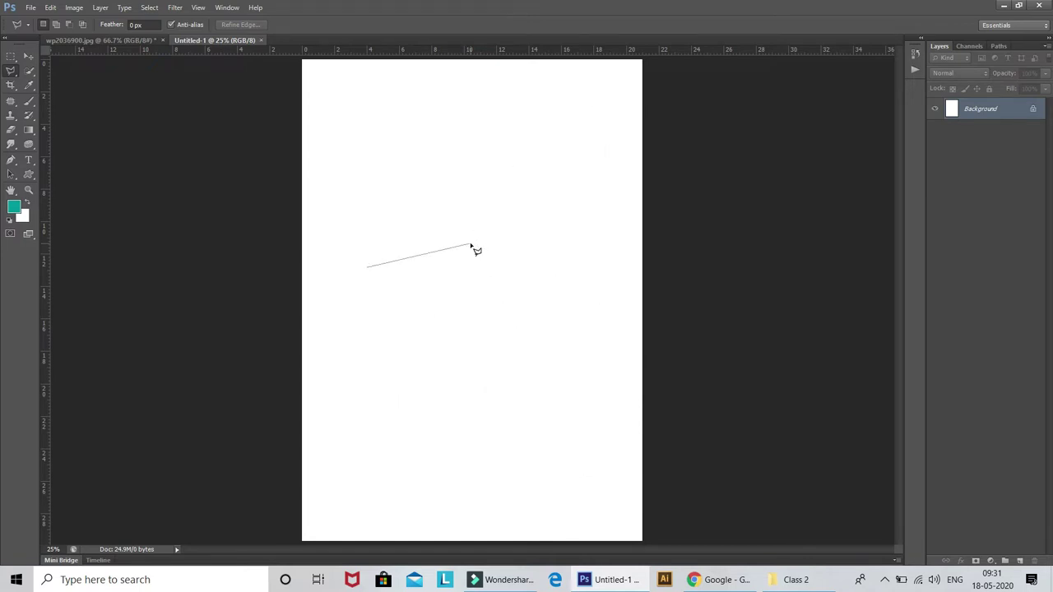
key("BackSpace")
Zoom into the books photo and start a polygonal outline at the green book's corners
left_click(76, 40)
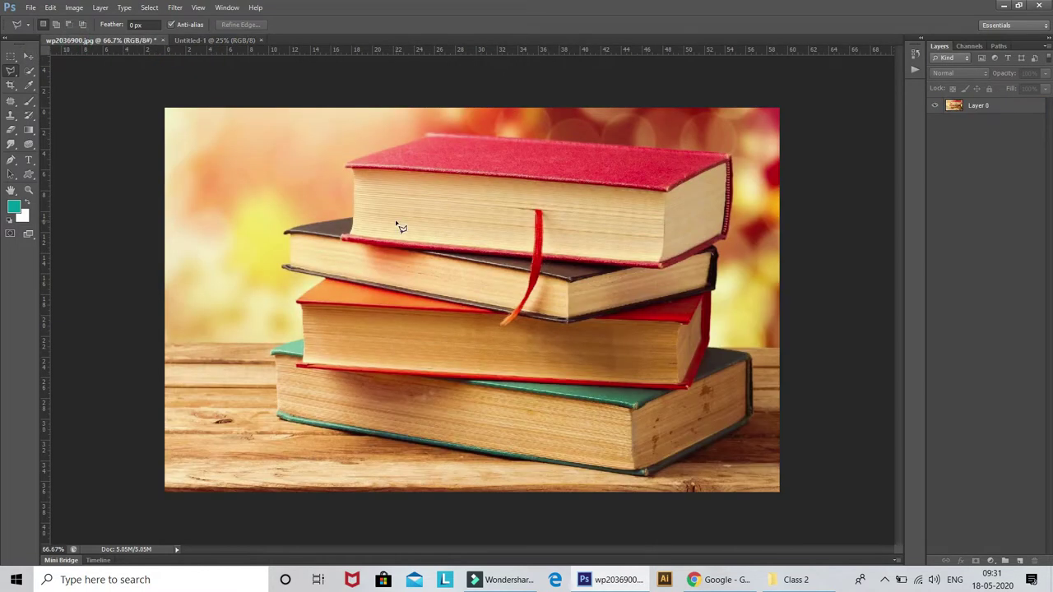
key("ctrl+plus")
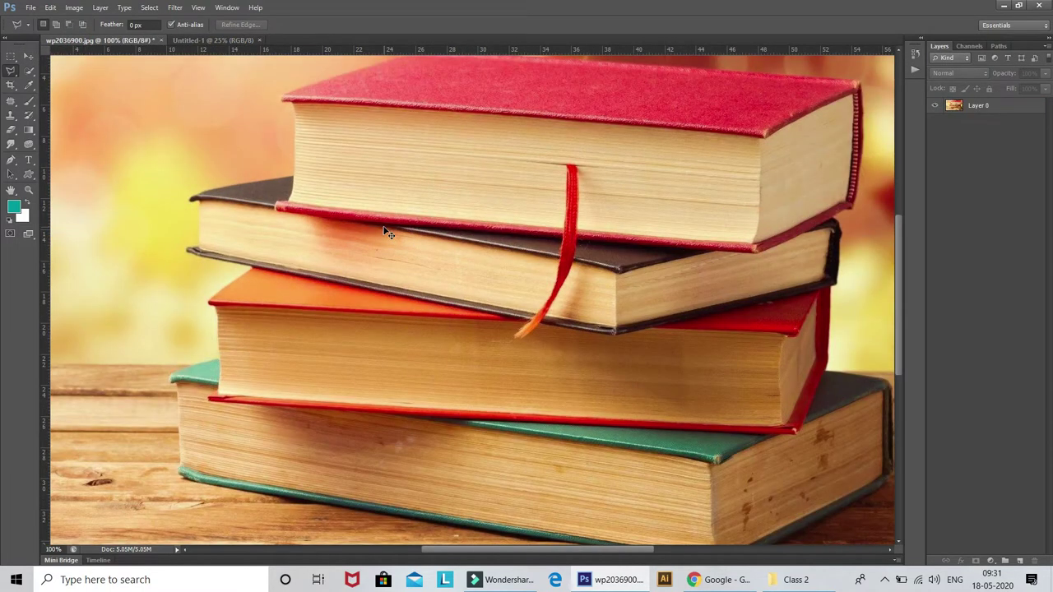
key("ctrl+plus")
key("ctrl+minus")
left_click_drag(313, 228, 500, 172)
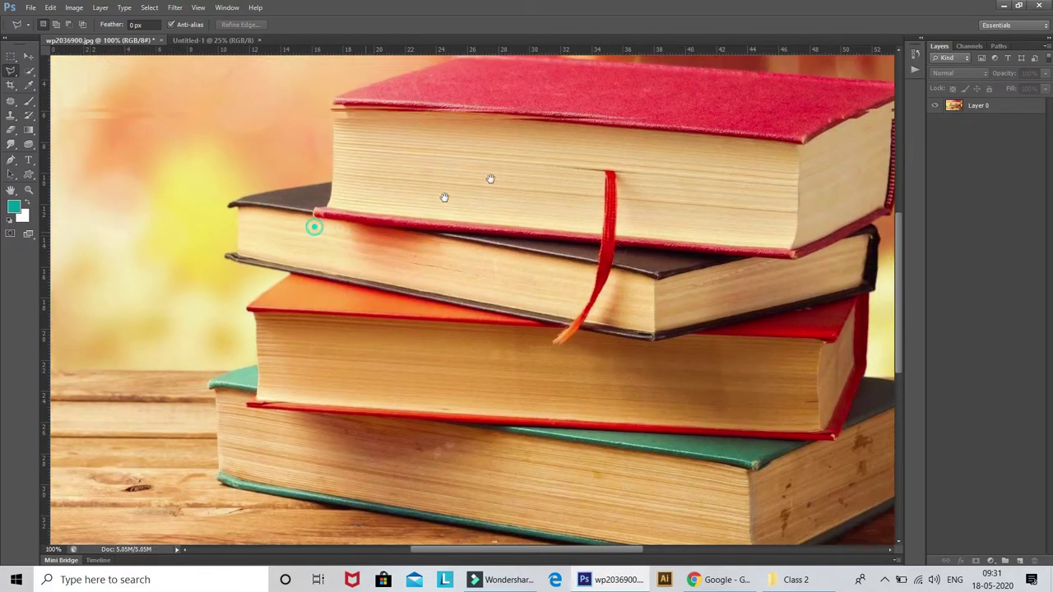
mouse_move(478, 315)
left_mouse_down()
mouse_move(381, 240)
mouse_move(478, 254)
left_mouse_up()
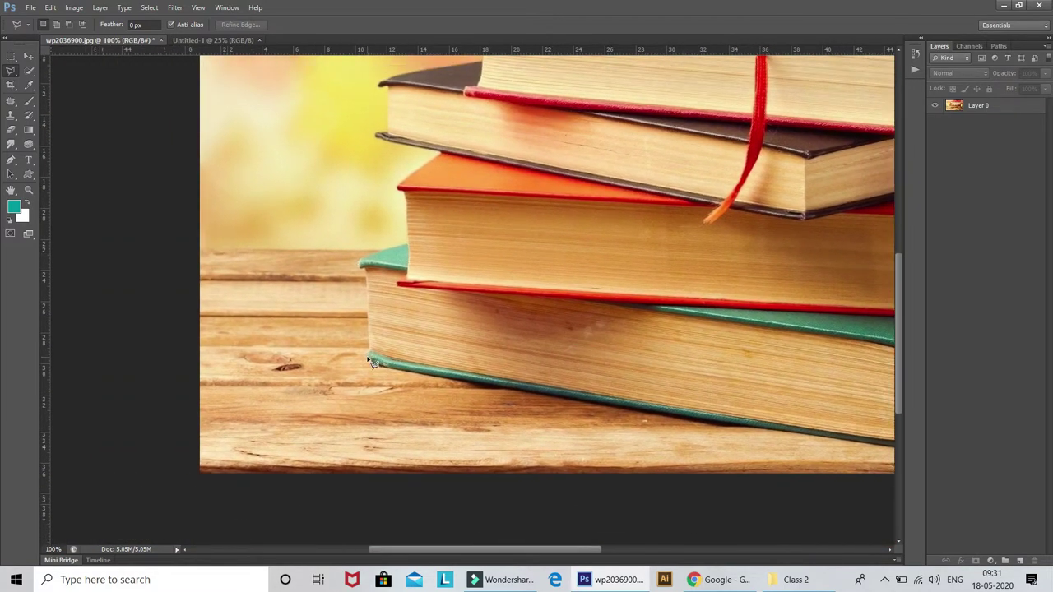
left_click(361, 265)
left_click(409, 246)
scroll(397, 188, "up", 1)
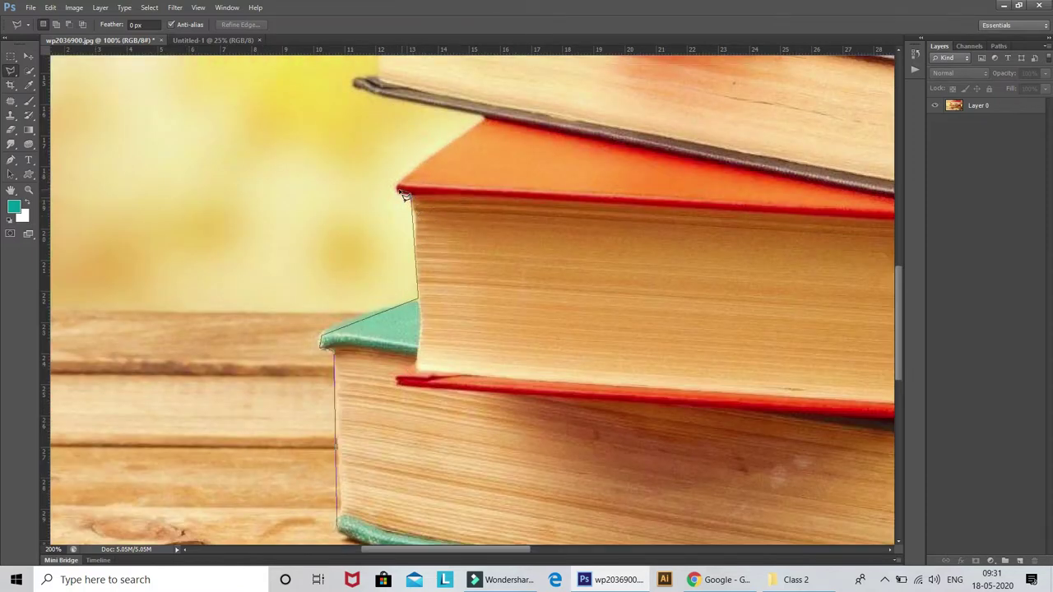
Continue the outline around the orange, grey and dark book covers
left_click(396, 193)
left_click(486, 121)
left_click(490, 121)
left_click(399, 190)
left_click(485, 121)
left_click(373, 97)
left_click_drag(421, 93, 515, 278)
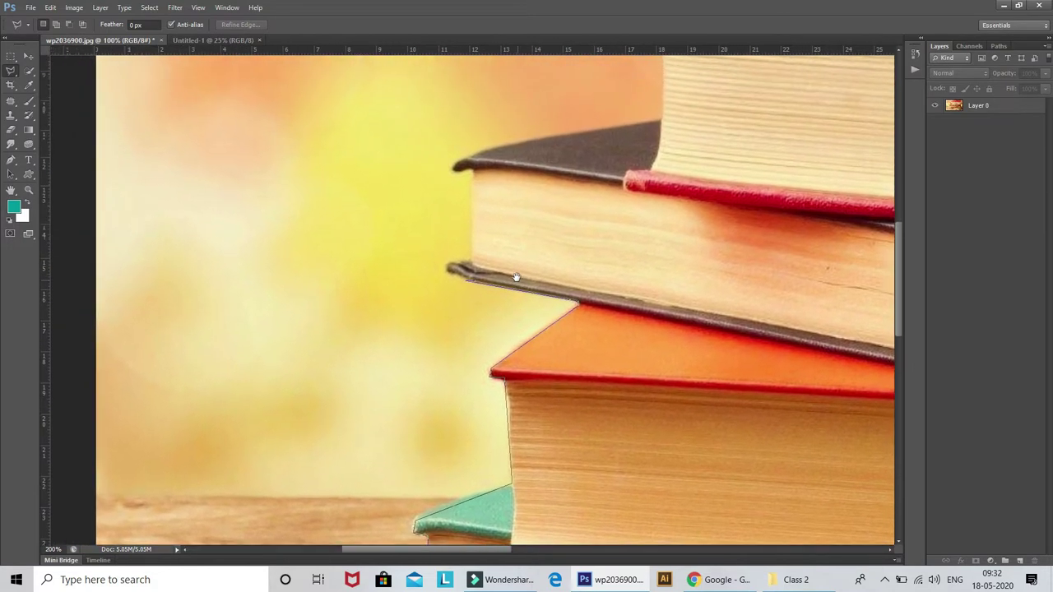
left_click(446, 267)
left_click(472, 265)
left_click(472, 169)
left_click(463, 155)
Trace around the red top book and down the dark book's spine
left_click_drag(522, 139, 283, 291)
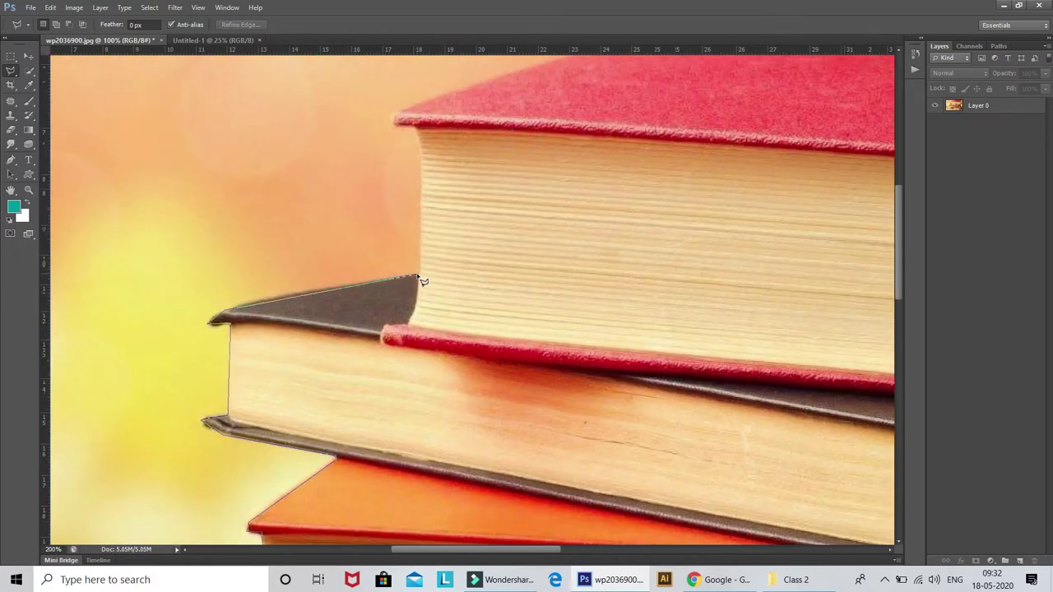
left_click(418, 276)
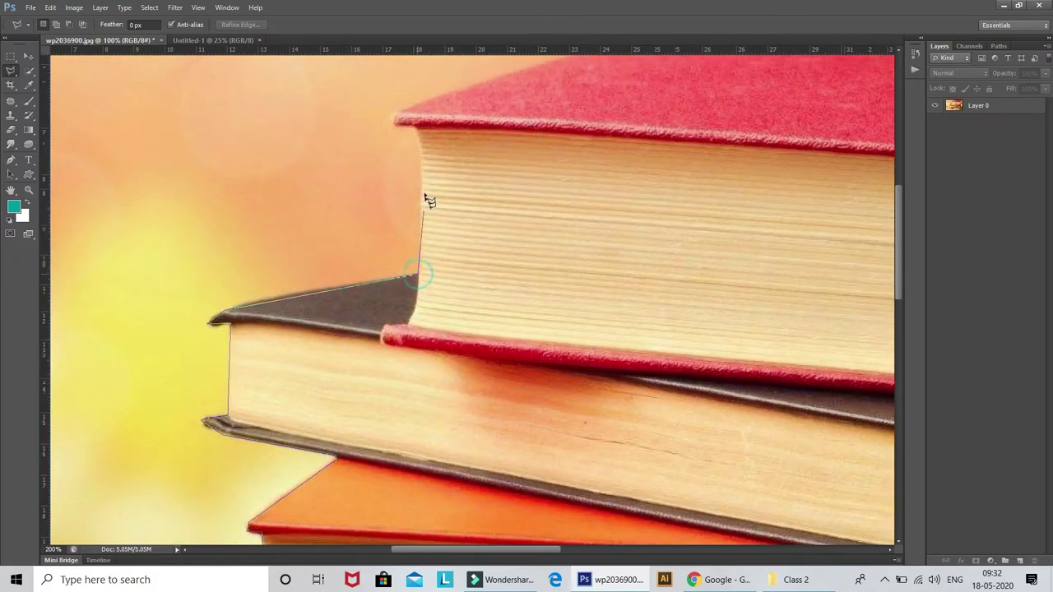
left_click(417, 132)
scroll(409, 115, "up", 5)
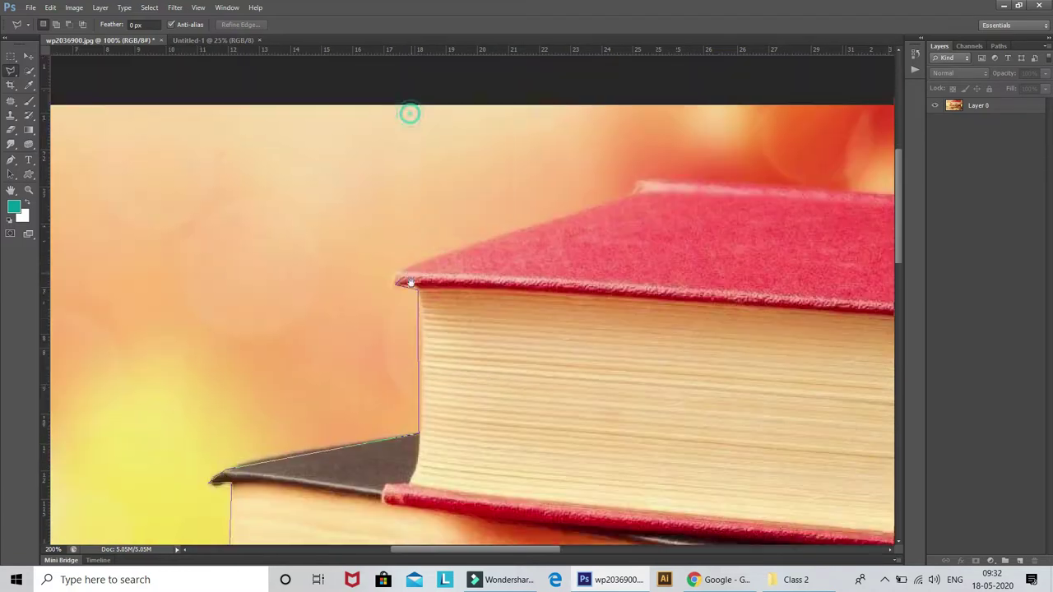
left_click(396, 290)
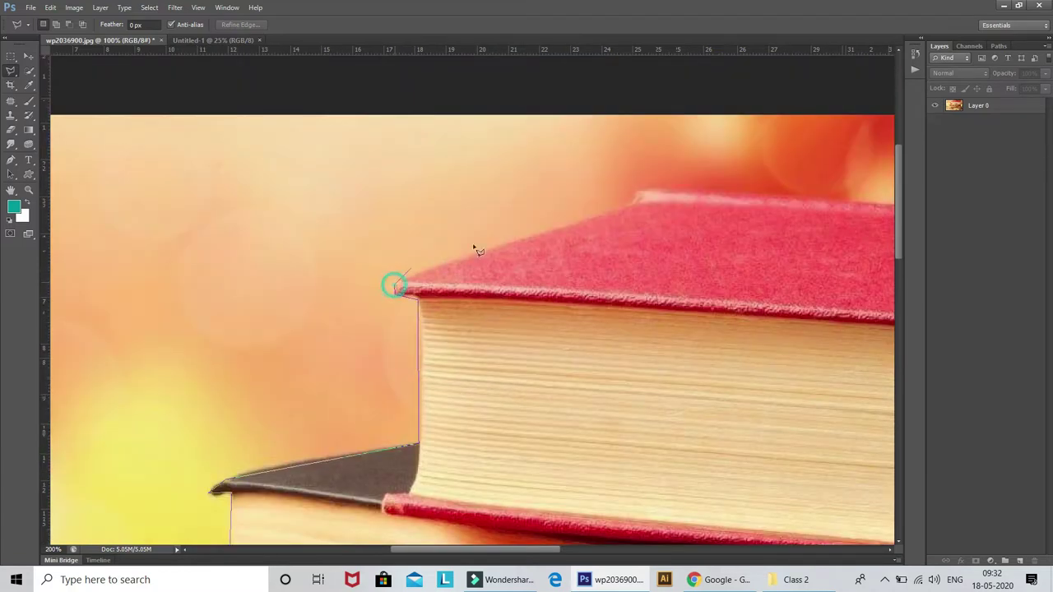
left_click(637, 196)
left_click_drag(705, 186, 313, 186)
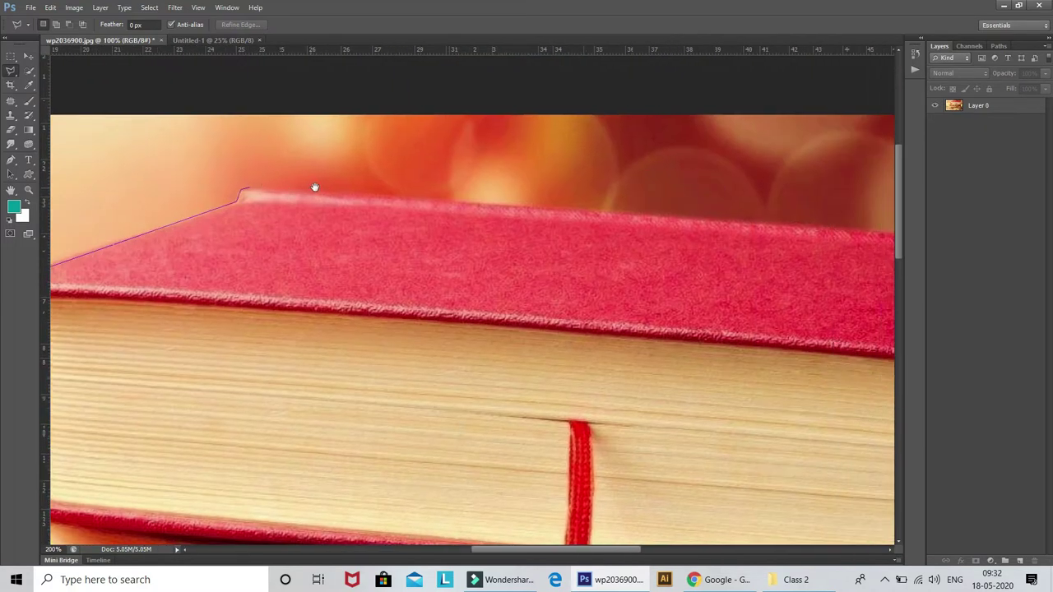
mouse_move(799, 214)
left_mouse_down()
mouse_move(603, 200)
mouse_move(635, 207)
left_mouse_up()
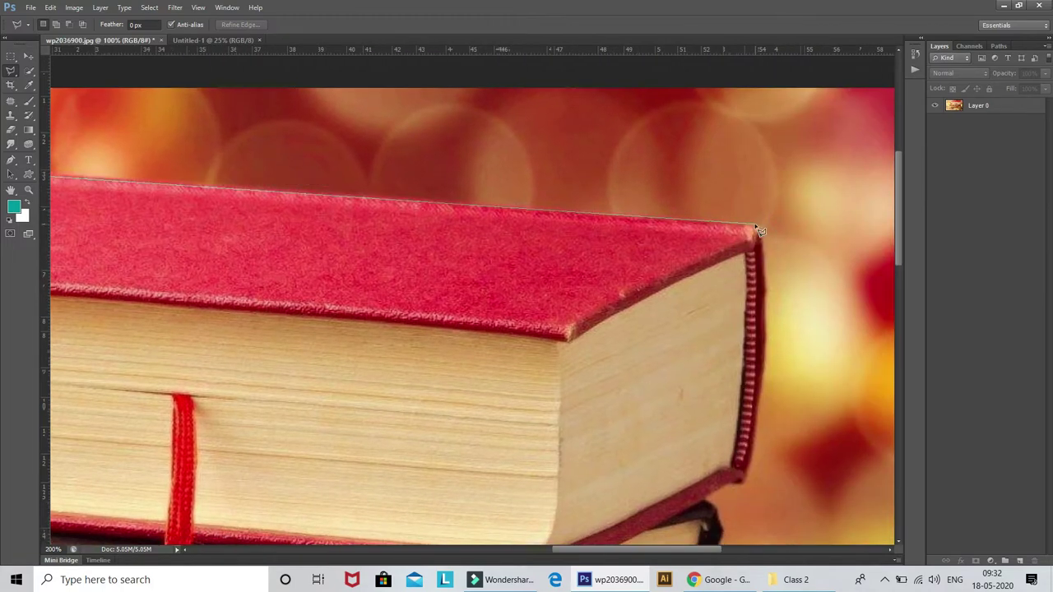
left_click(757, 229)
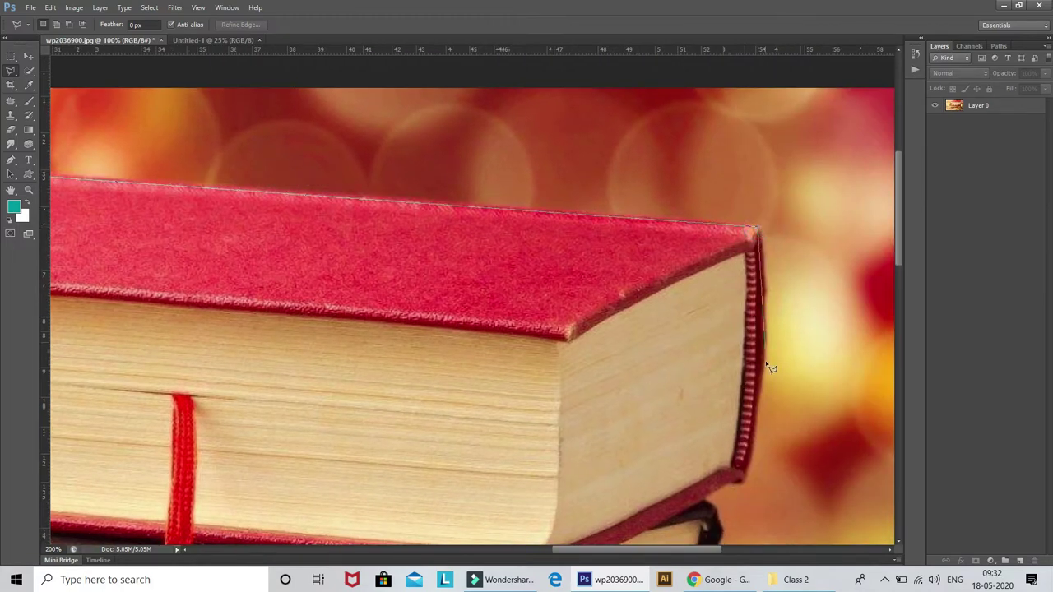
left_click_drag(745, 479, 757, 258)
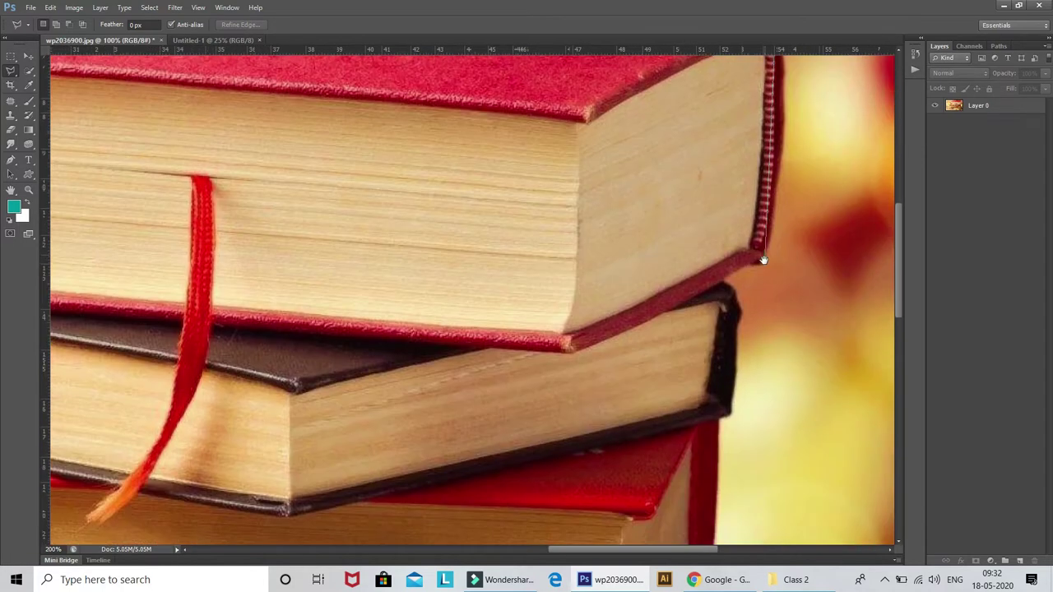
left_click(722, 279)
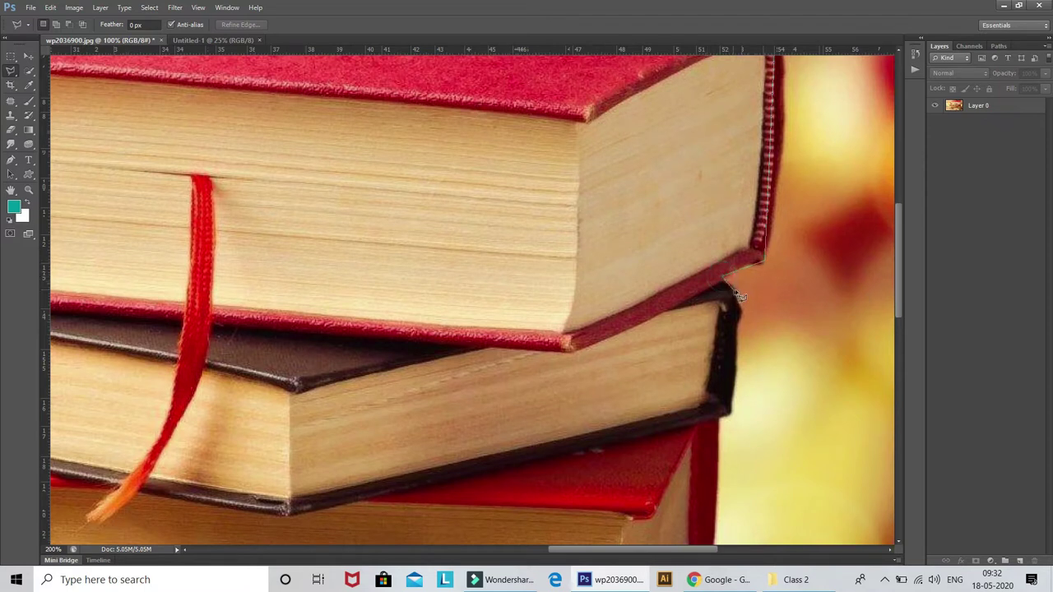
left_click(738, 307)
left_click(732, 414)
Fix the outline along the green book's bottom and close it into a selection
left_click_drag(716, 420, 735, 72)
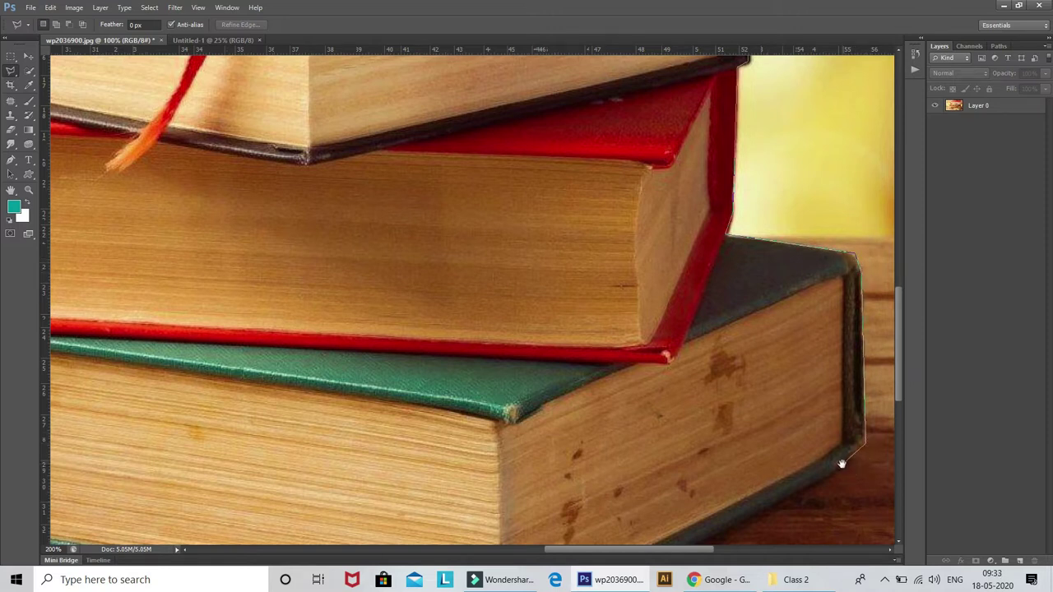
scroll(843, 463, "down", 3)
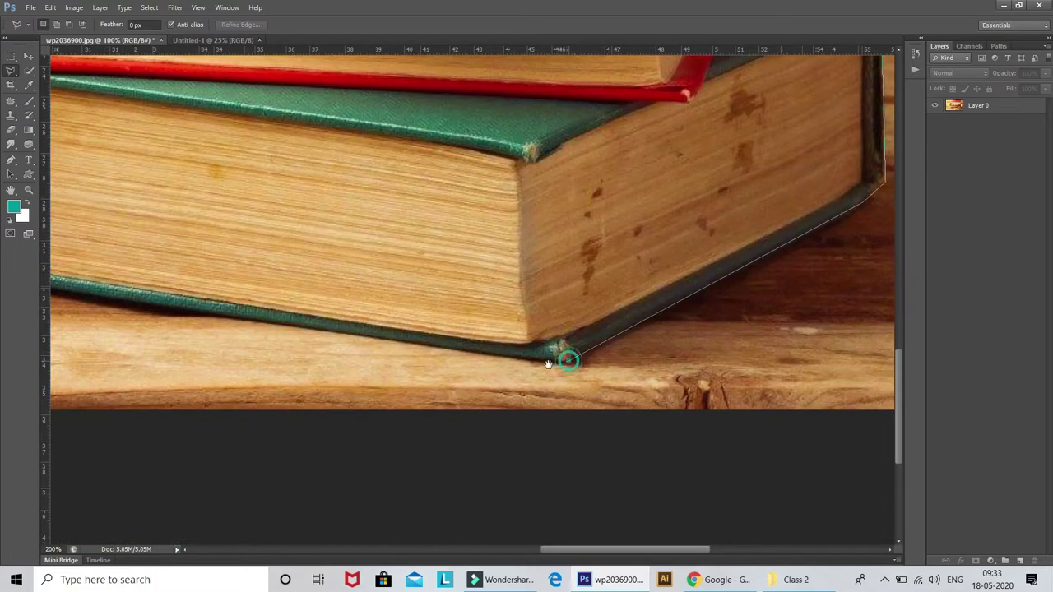
scroll(482, 359, "left", 5)
key("BackSpace")
key("BackSpace")
key("BackSpace")
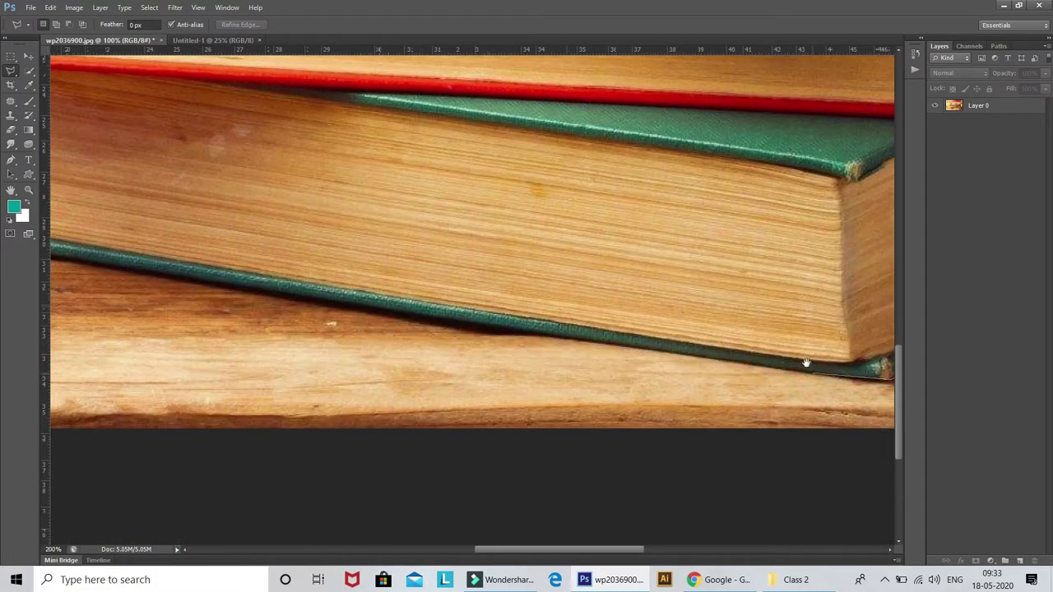
scroll(807, 365, "right", 2)
scroll(605, 357, "left", 5)
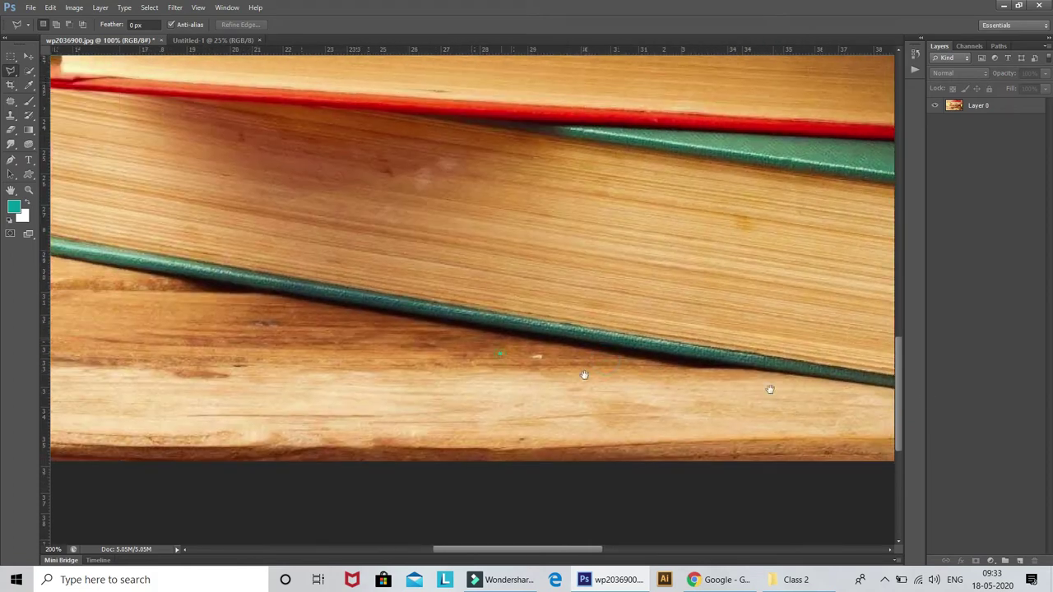
scroll(525, 331, "left", 5)
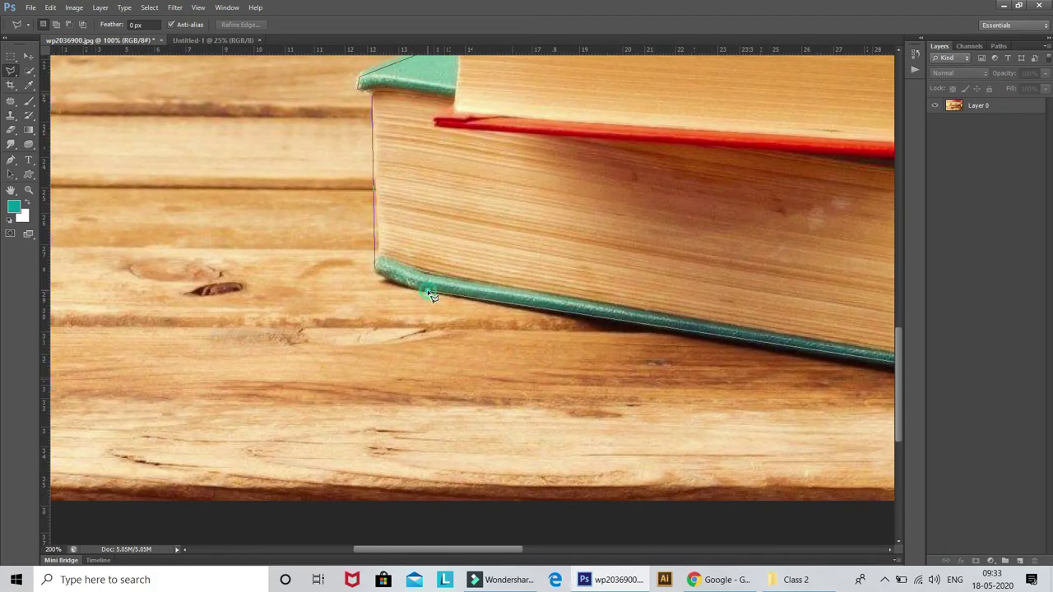
double_click(380, 273)
key("ctrl+minus")
key("ctrl+minus")
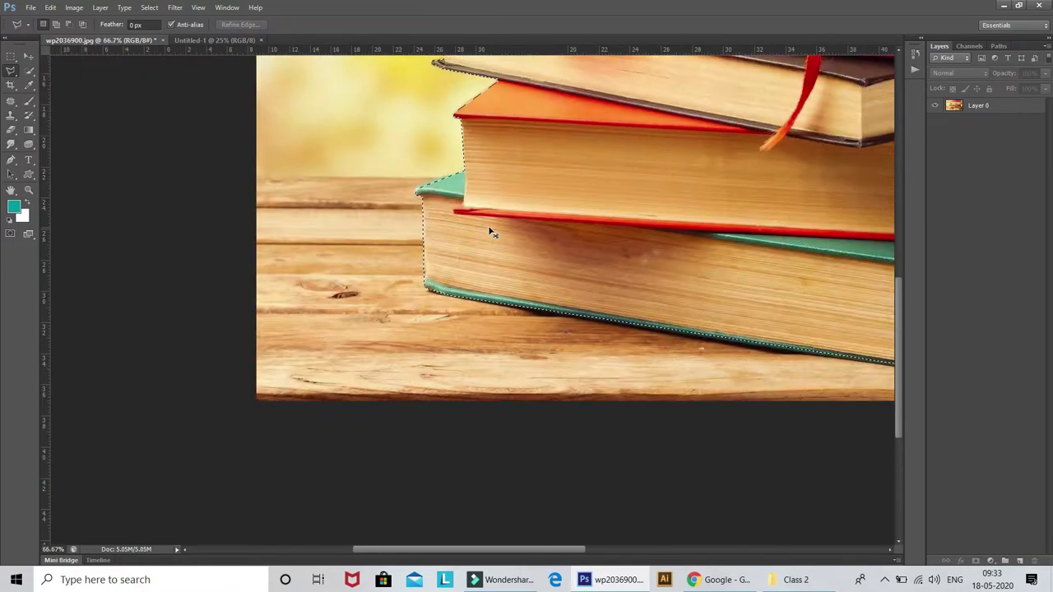
key("ctrl+minus")
key("ctrl+plus")
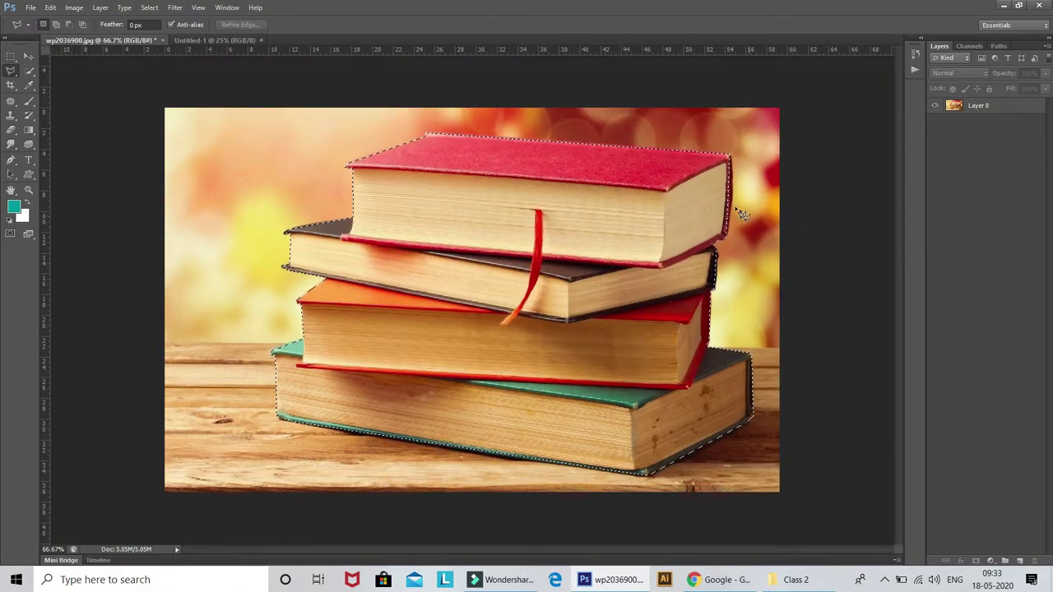
right_click(729, 204)
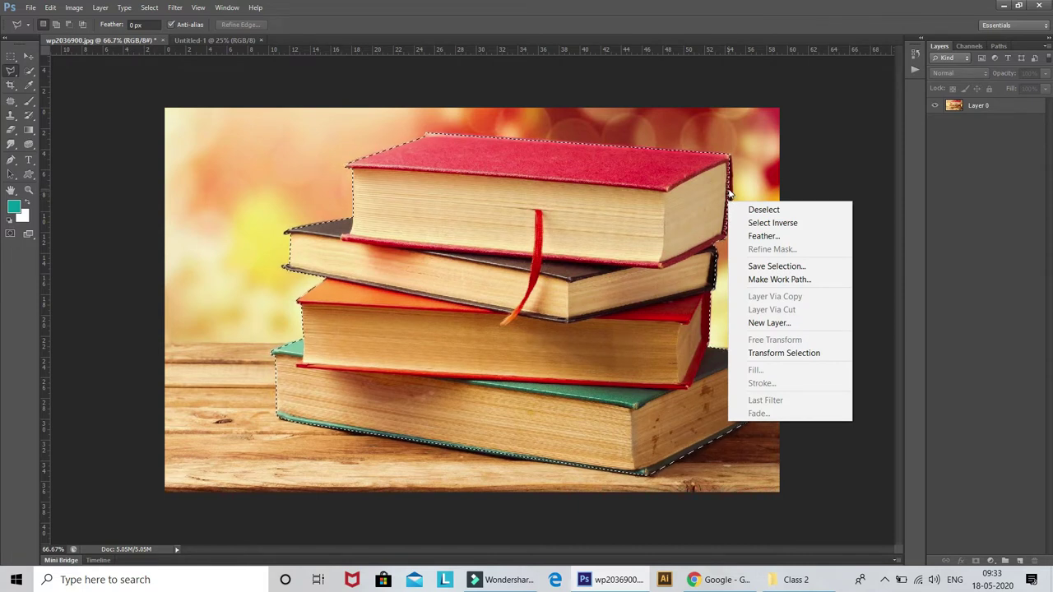
left_click(728, 189)
right_click(729, 189)
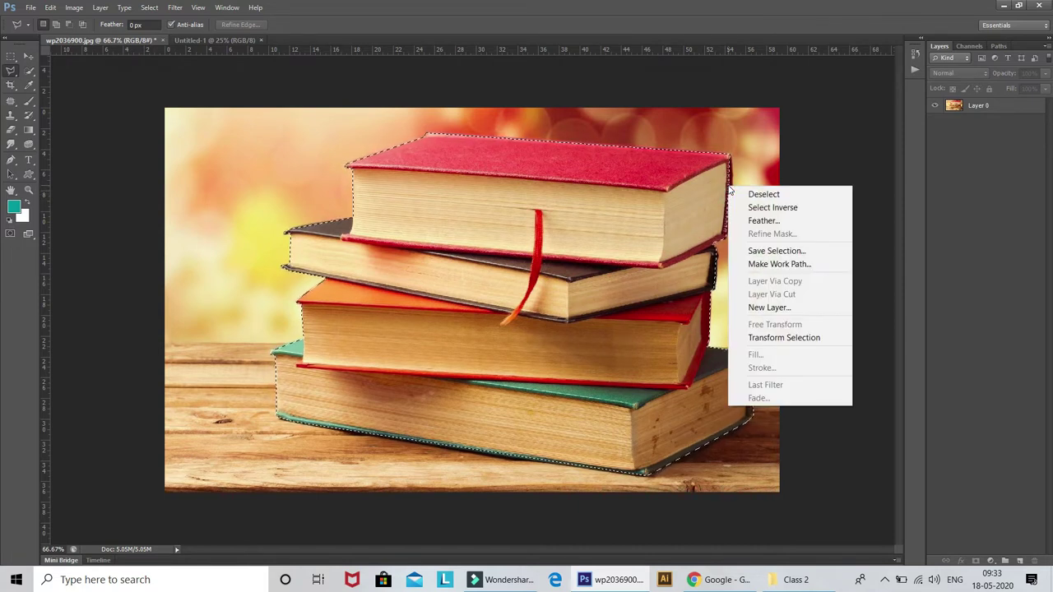
left_click(729, 181)
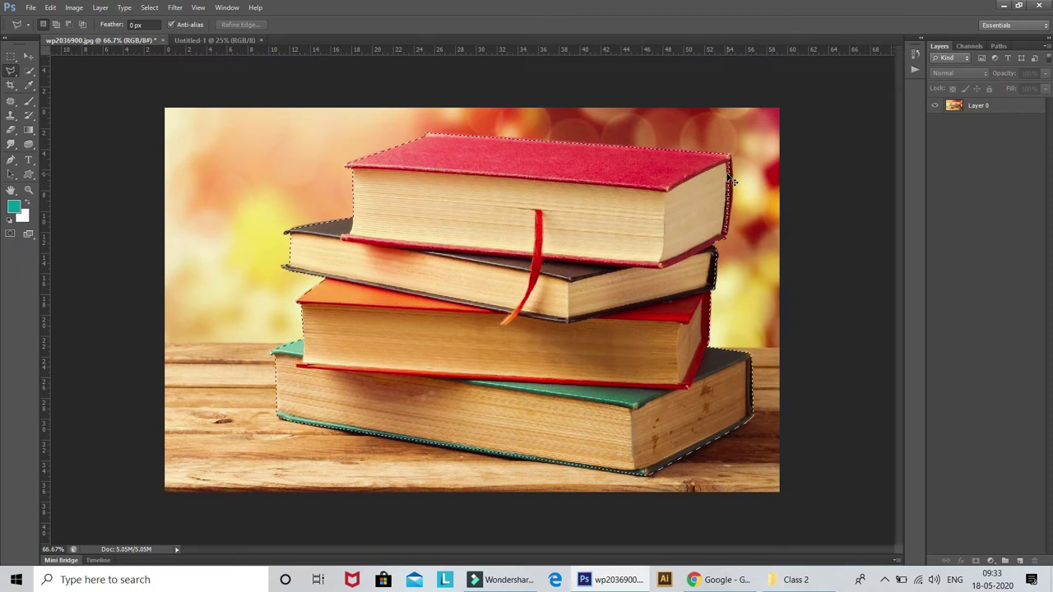
left_click(729, 180)
key("ctrl+z")
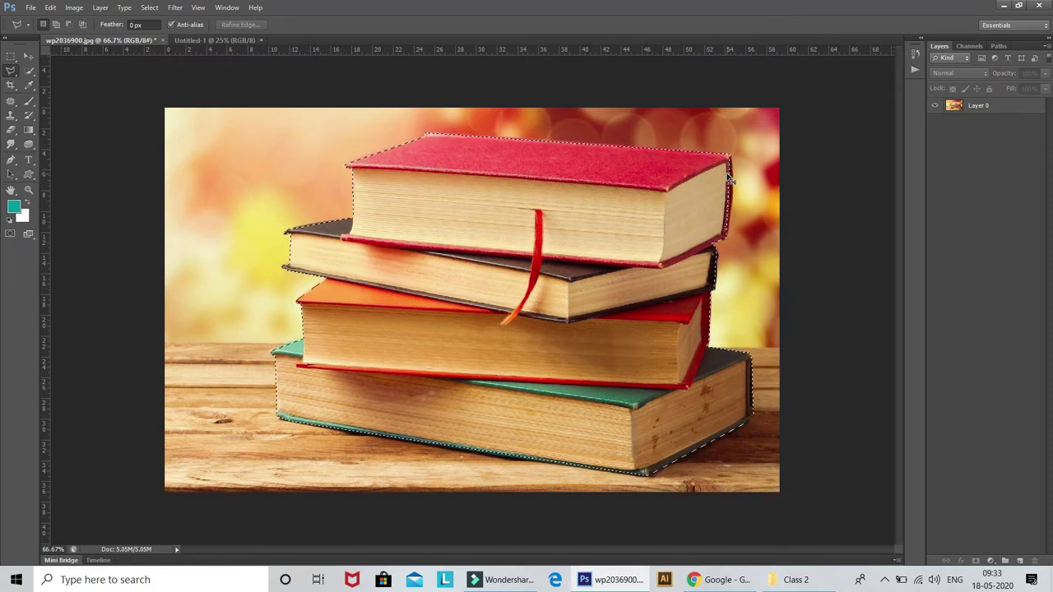
left_click(729, 177)
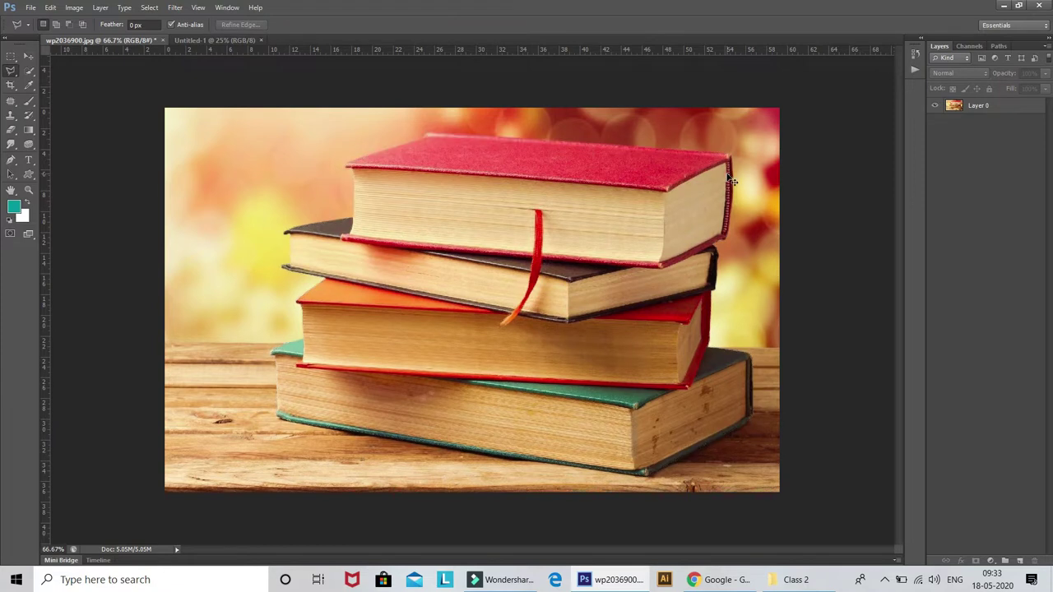
key("ctrl+z")
right_click(729, 178)
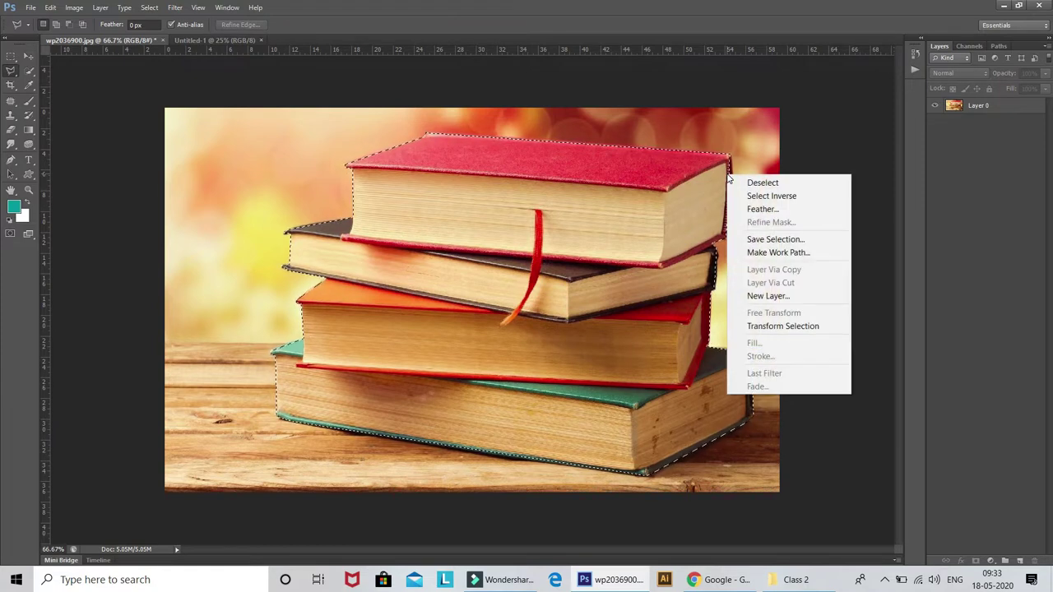
key("Escape")
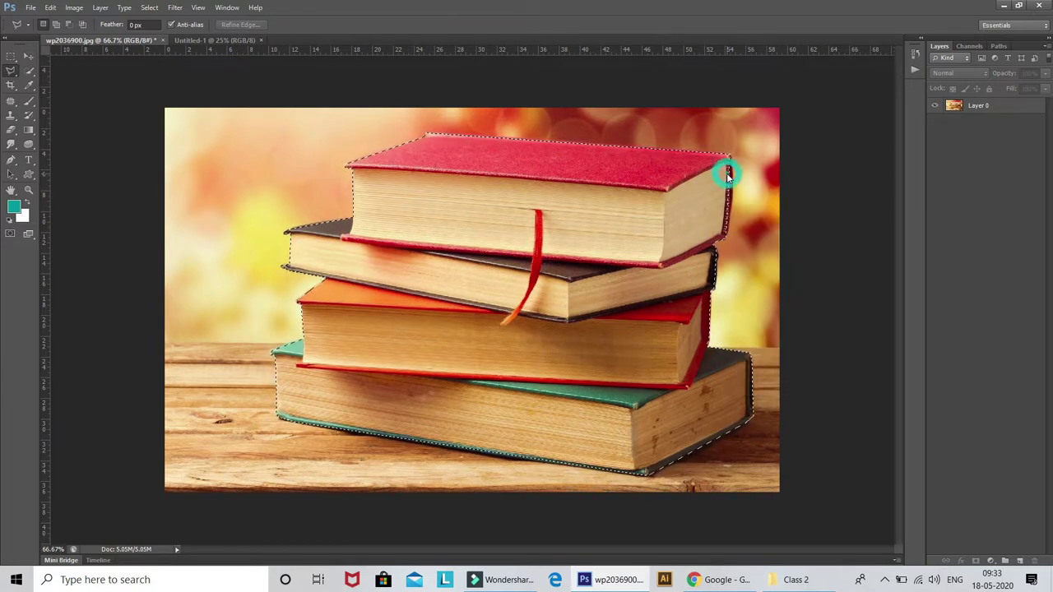
left_click(981, 107)
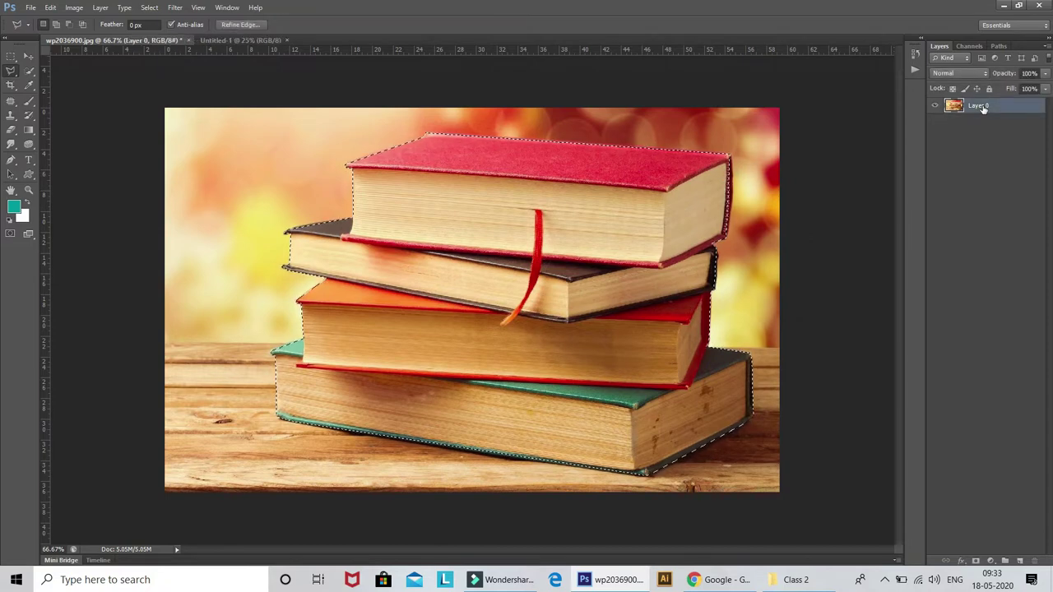
Duplicate Layer 0 as a backup copy and hide it
right_click(984, 107)
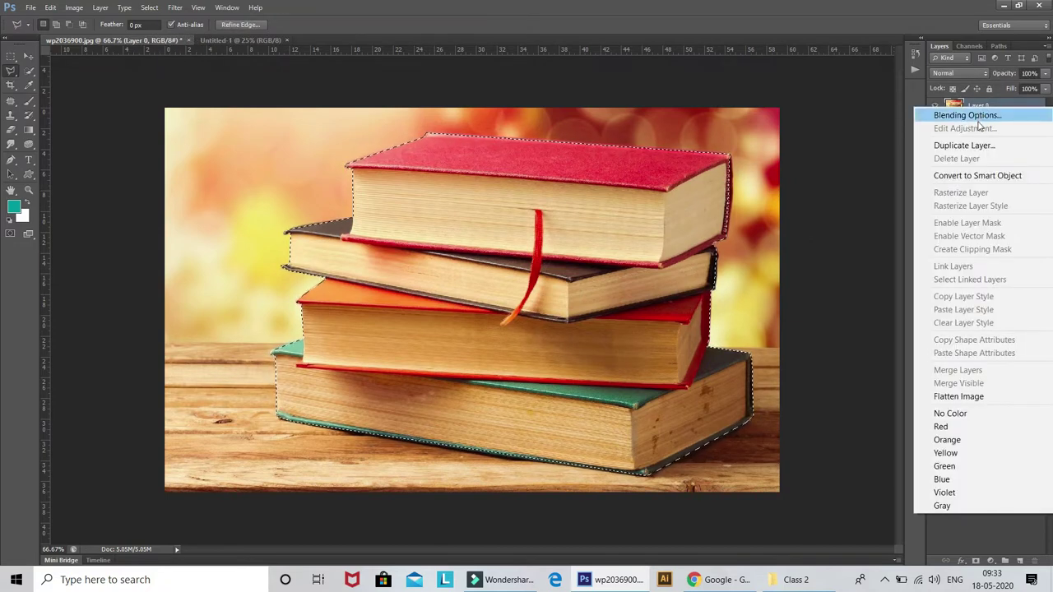
left_click(1001, 146)
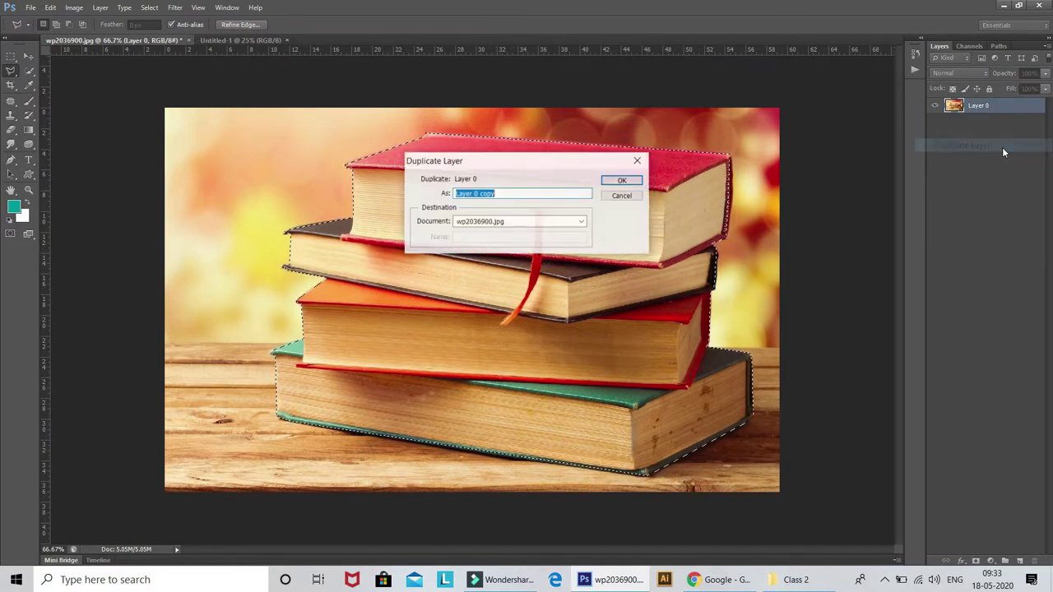
left_click(633, 181)
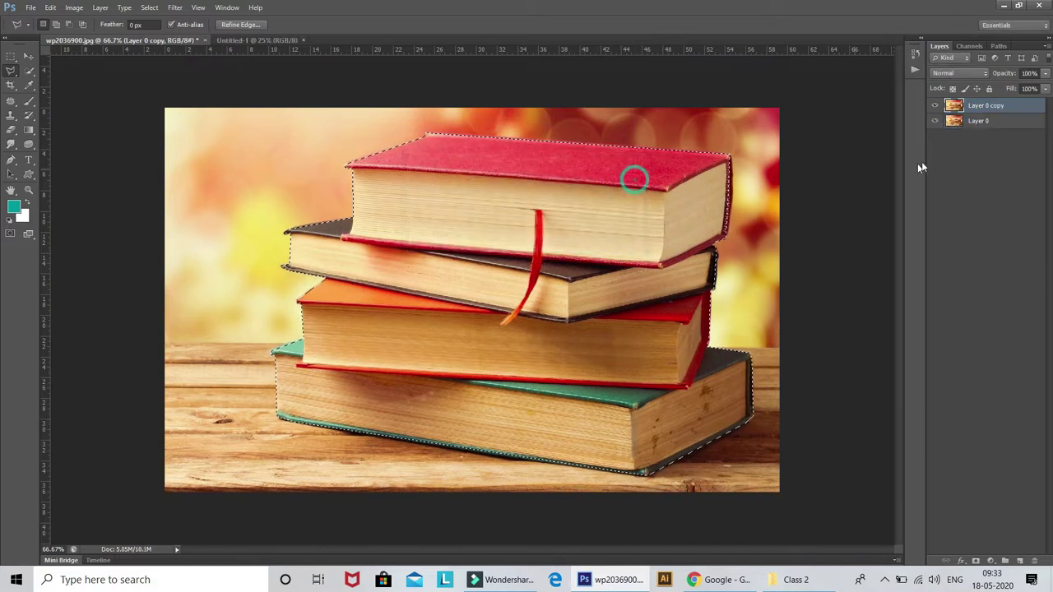
left_click(935, 107)
left_click(935, 107)
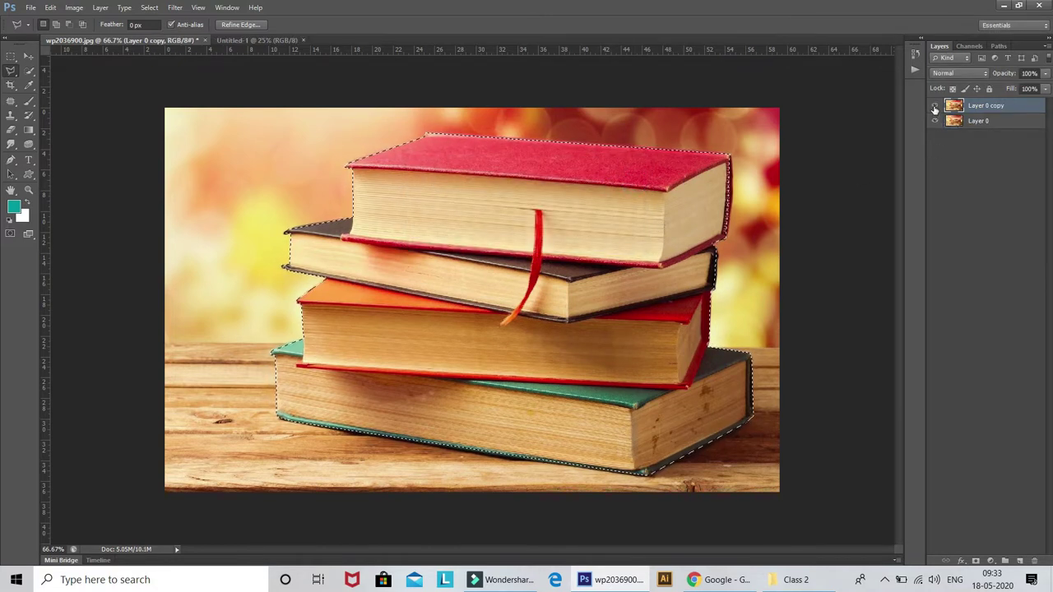
left_click(934, 107)
Copy the selected books onto Layer 1 and hide the original Layer 0 photo
left_click(995, 122)
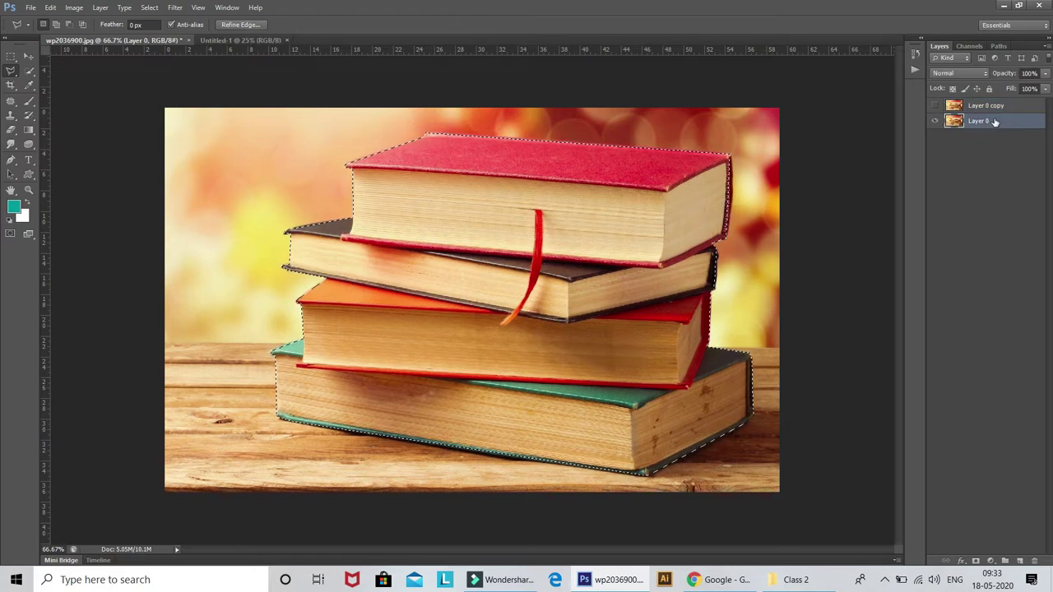
key("ctrl+j")
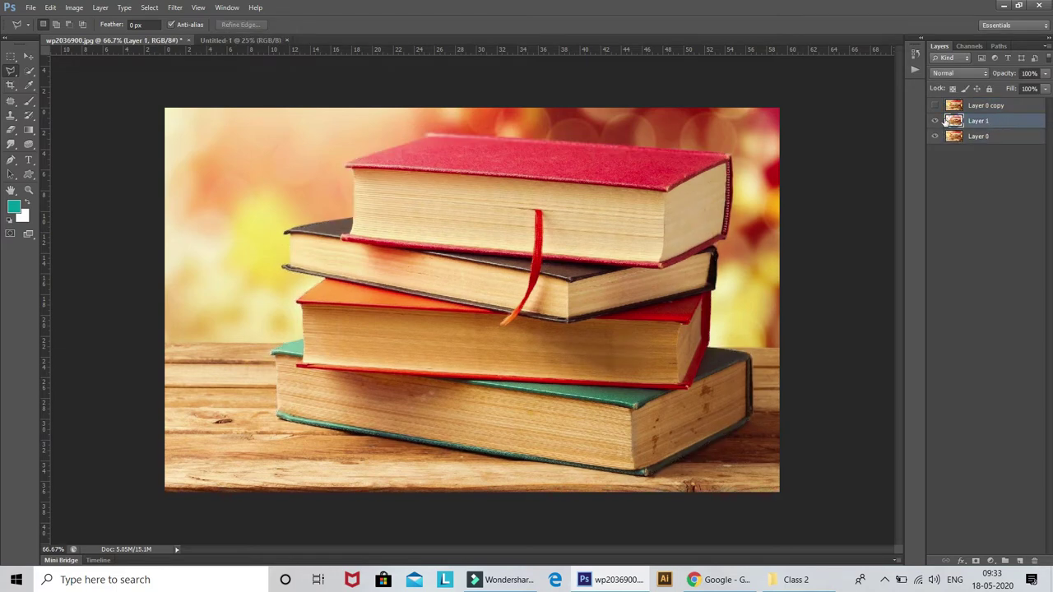
left_click(934, 136)
left_click(935, 136)
left_click(934, 137)
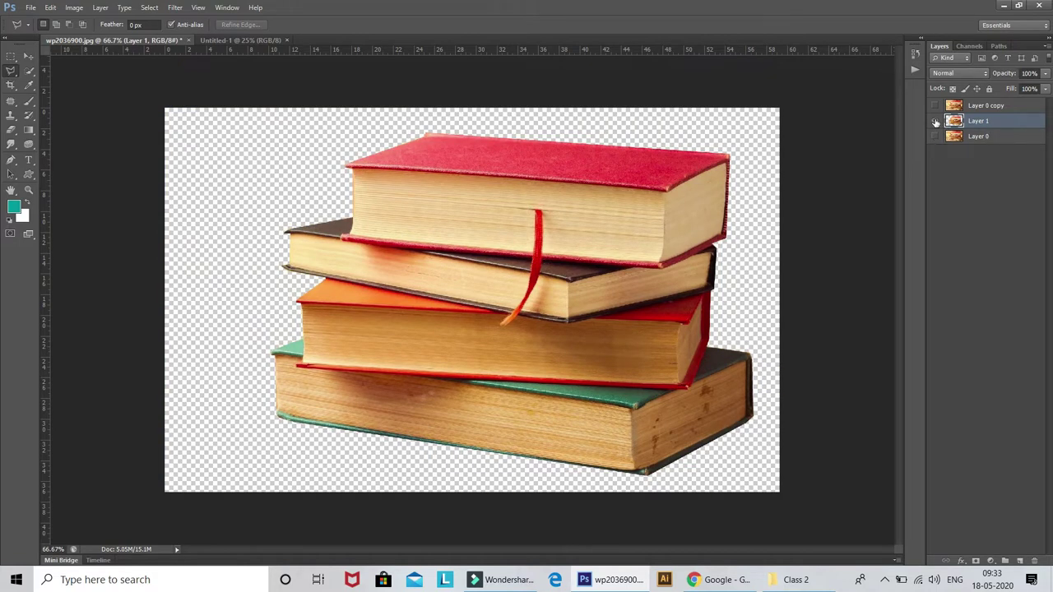
left_click(934, 121)
left_click(986, 137)
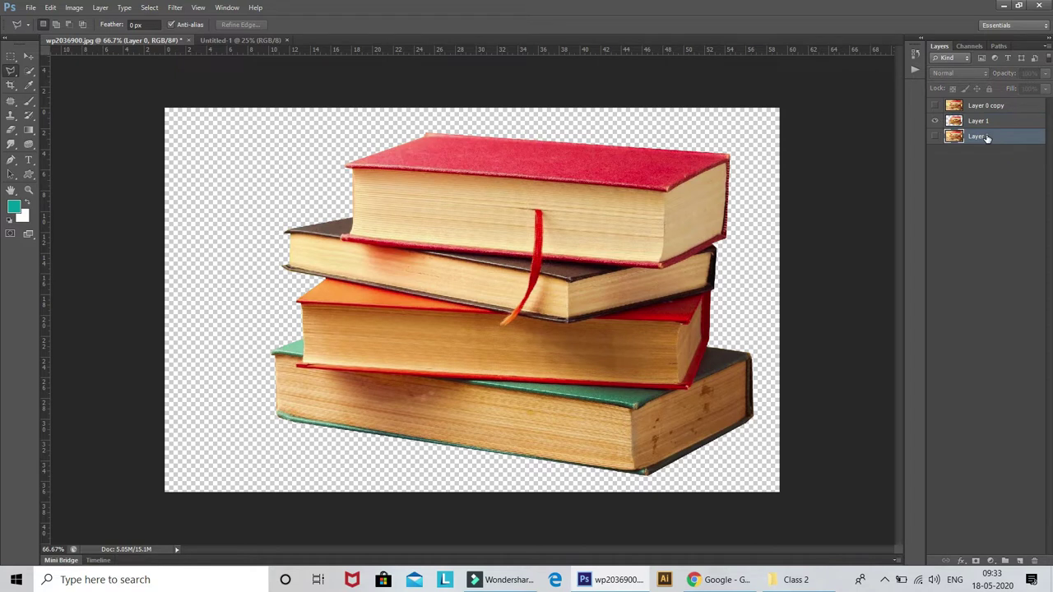
Add a teal-filled Layer 2 behind the books and shift the book stack left
left_click(1020, 561)
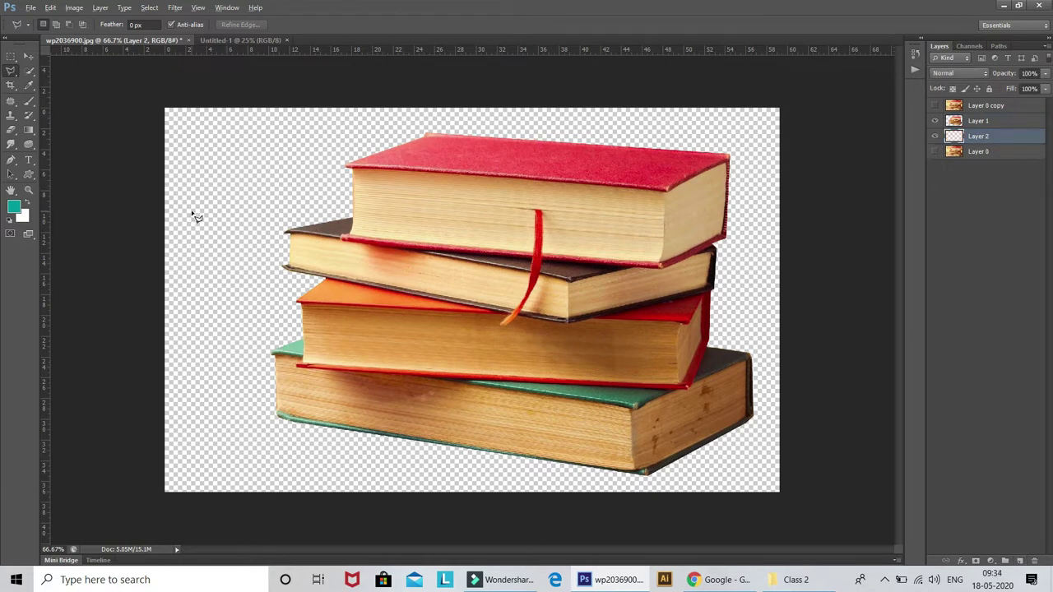
key("alt+BackSpace")
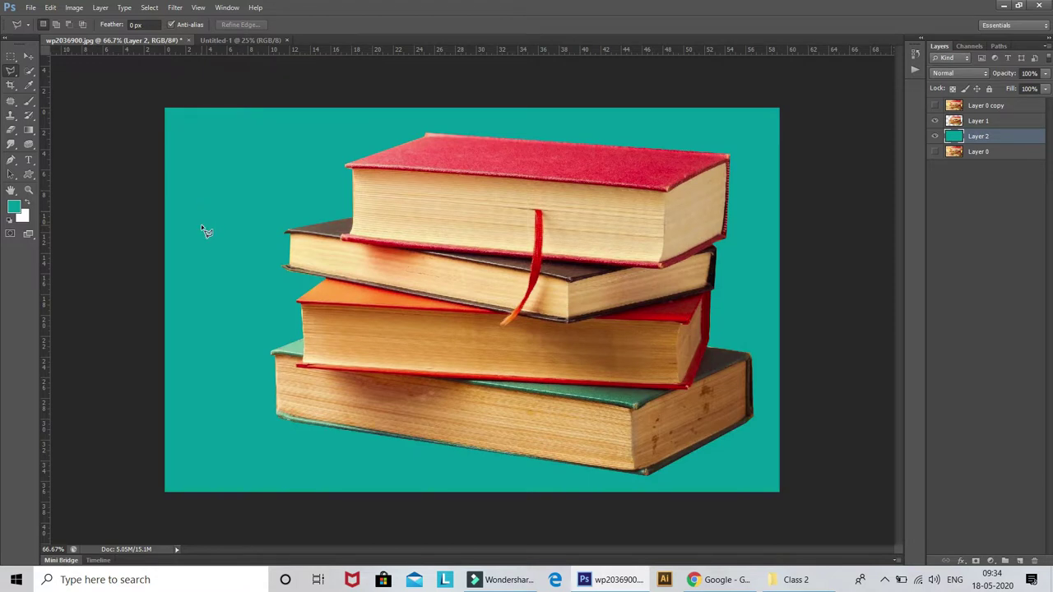
left_click(201, 224)
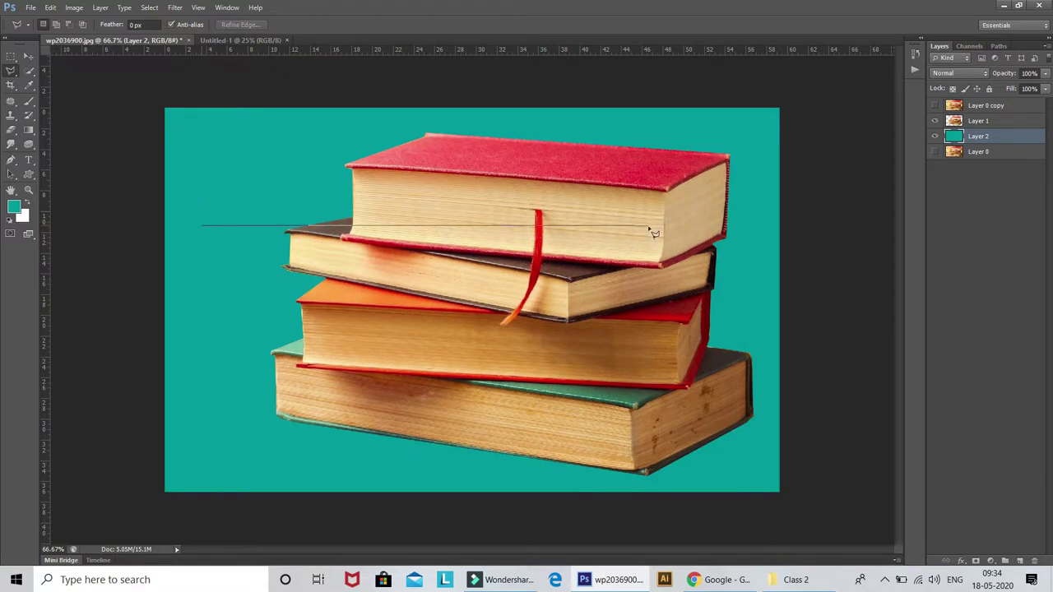
left_click(934, 136)
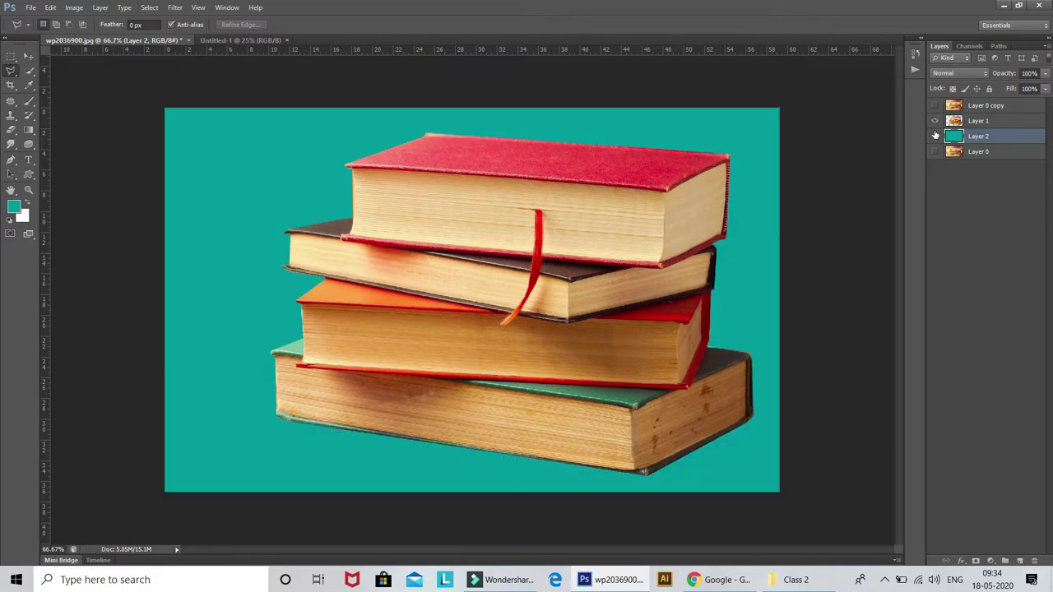
left_click(934, 135)
left_click(28, 56)
mouse_move(535, 221)
left_mouse_down()
mouse_move(470, 216)
mouse_move(567, 201)
mouse_move(520, 187)
left_mouse_up()
Open TISBURY_ROUND_EXT from the Class 2 folder with Adobe Photoshop CS6
left_click(788, 579)
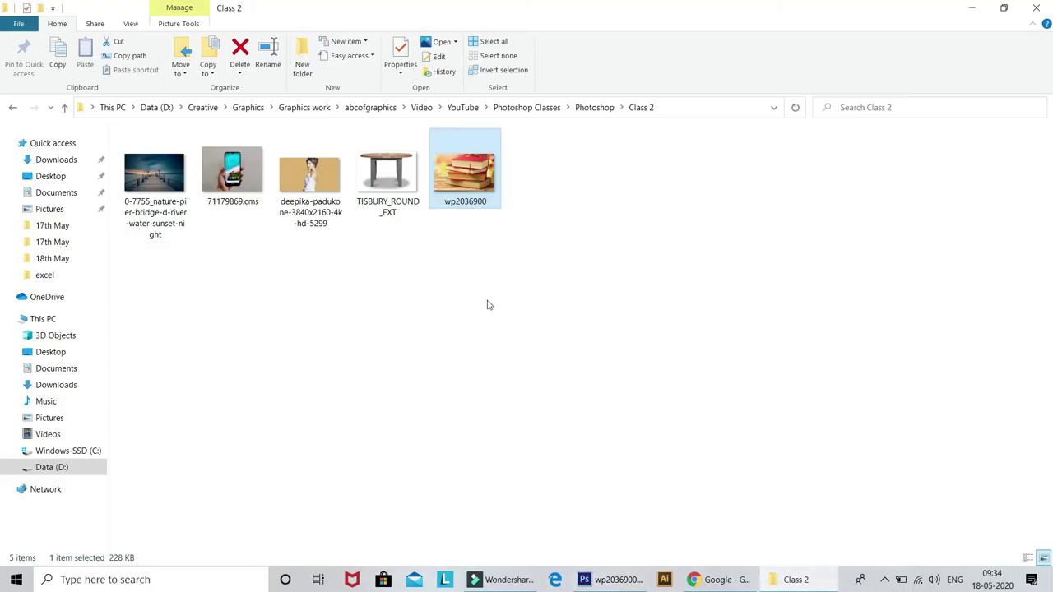
right_click(384, 213)
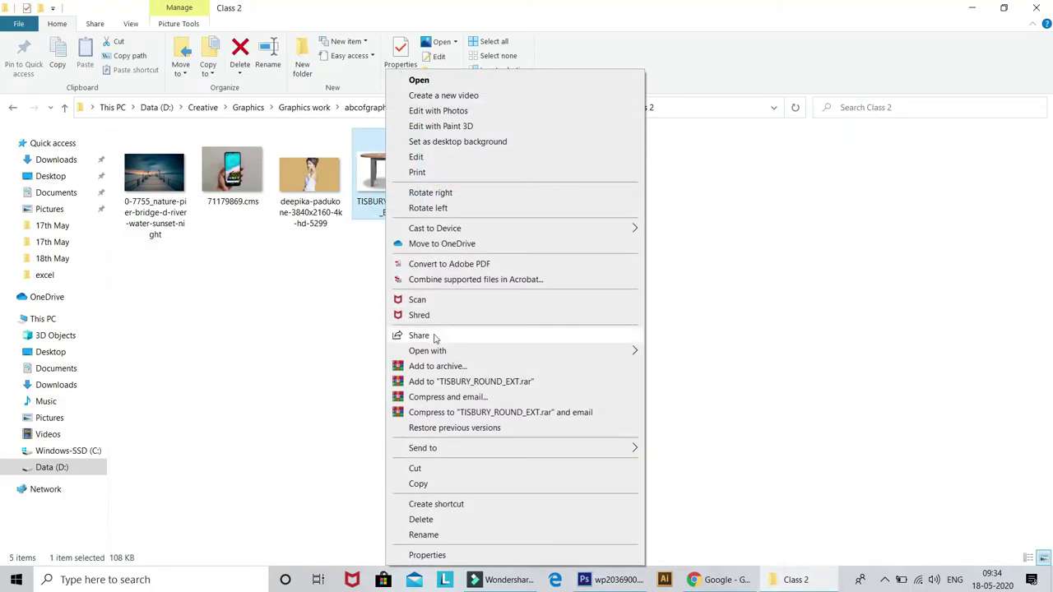
mouse_move(427, 351)
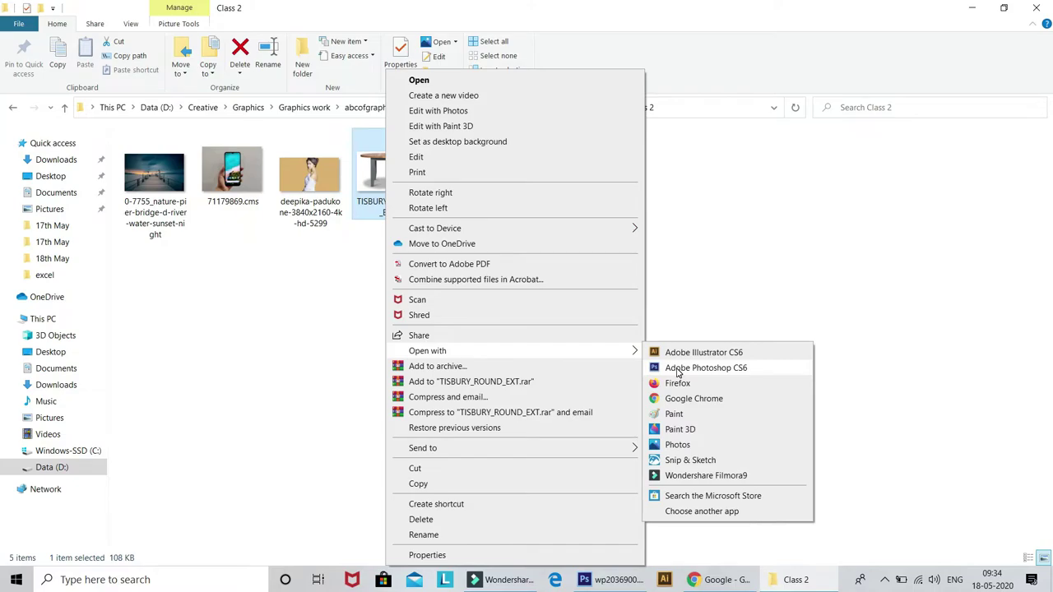
left_click(678, 372)
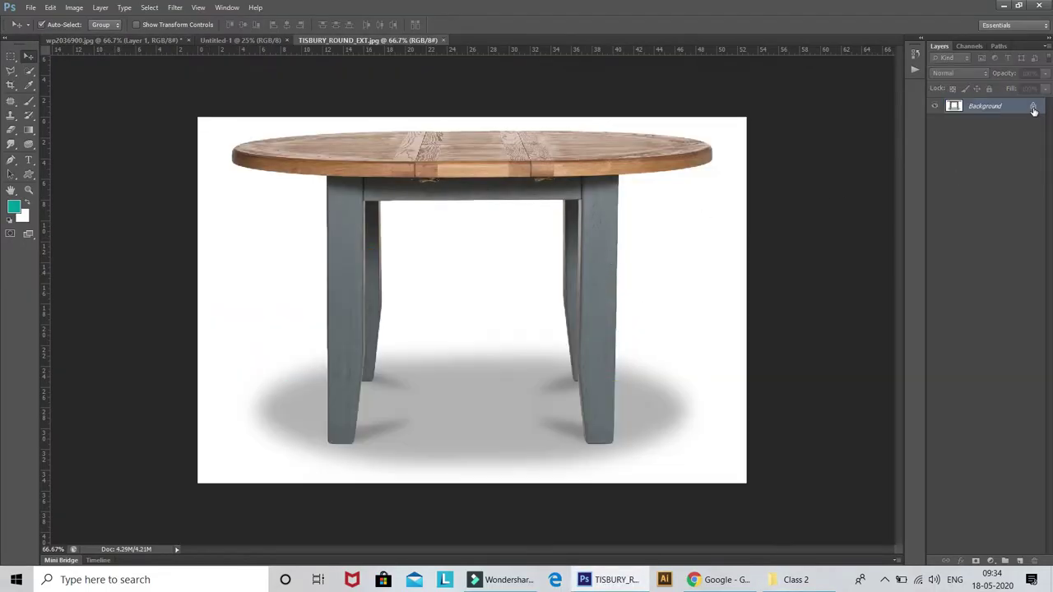
Convert the Background to Layer 0 and crop-extend the canvas upward above the table
double_click(1033, 109)
left_click(651, 204)
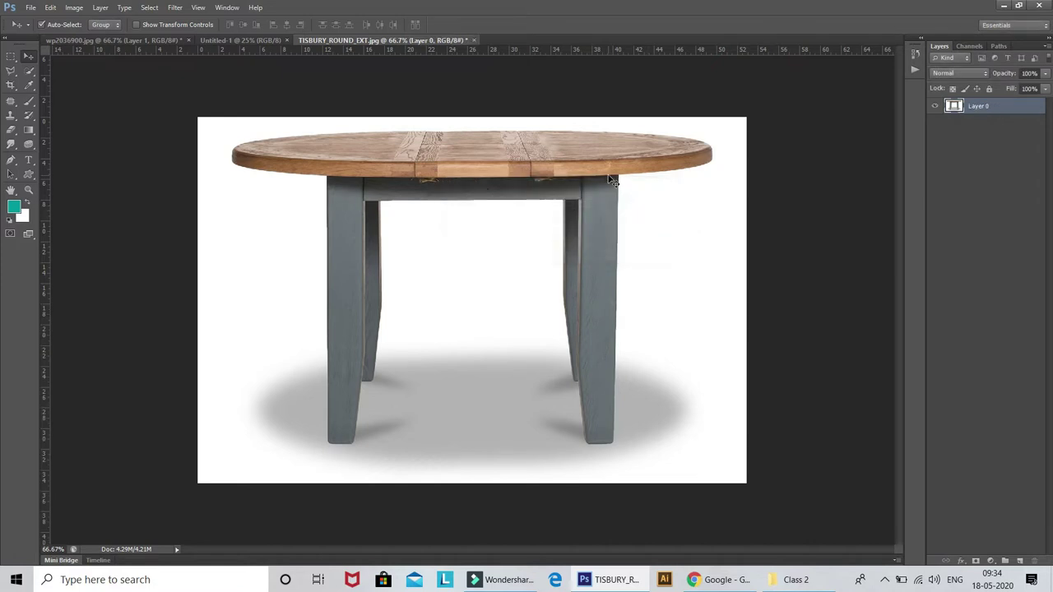
key("ctrl+minus")
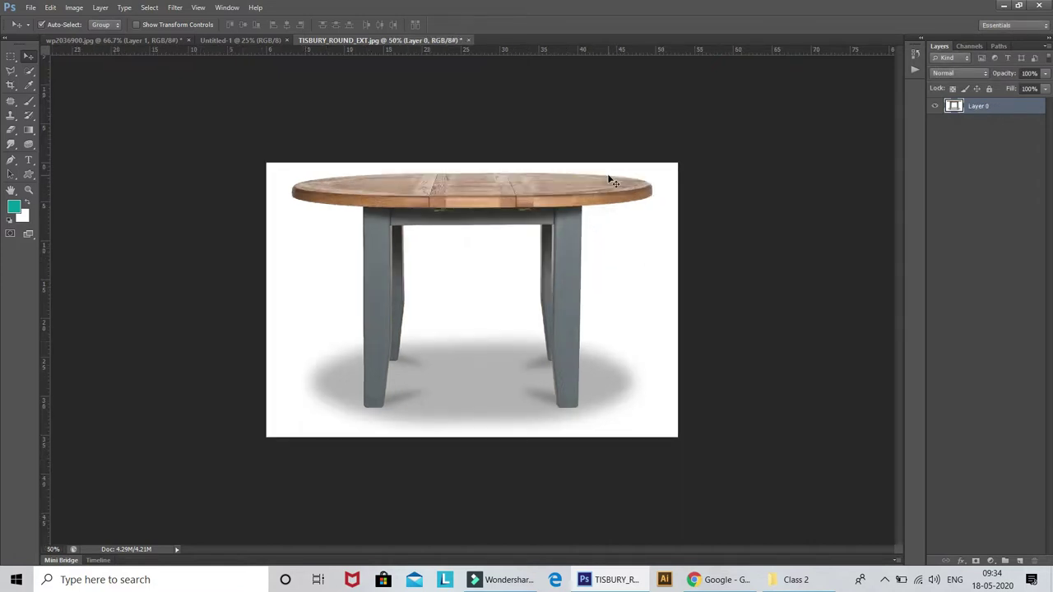
key("c")
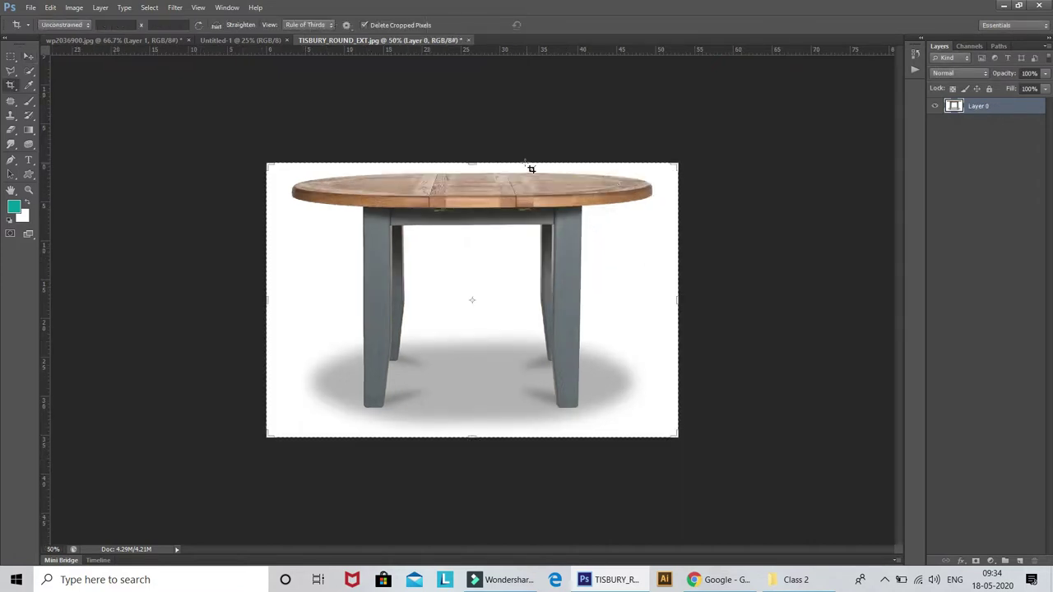
left_click_drag(474, 162, 474, 82)
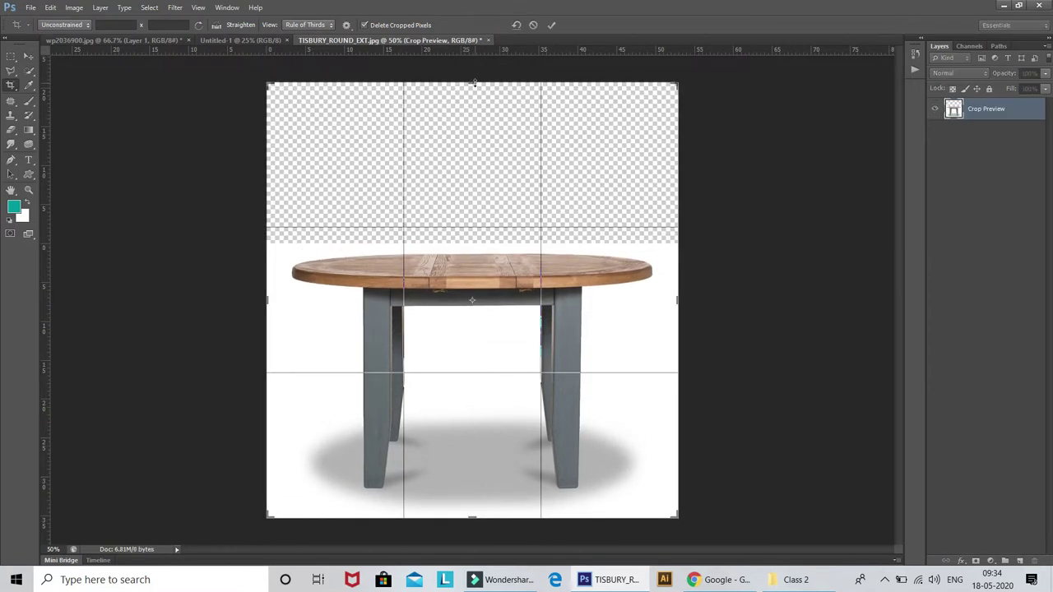
key("Return")
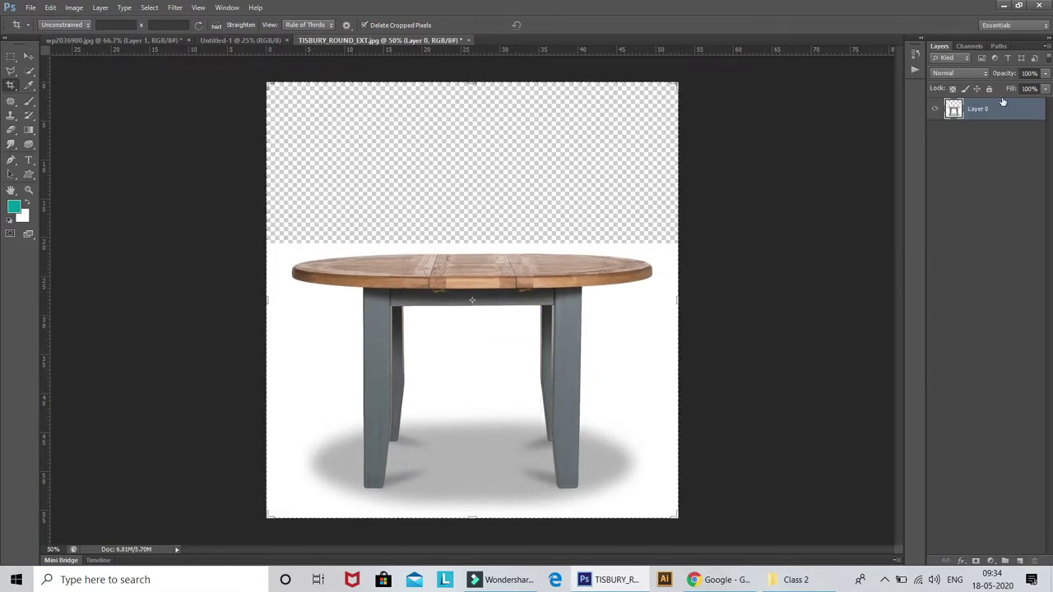
Fill a new Layer 1 with white and place it beneath the table layer
key("ctrl+shift+n")
key("Return")
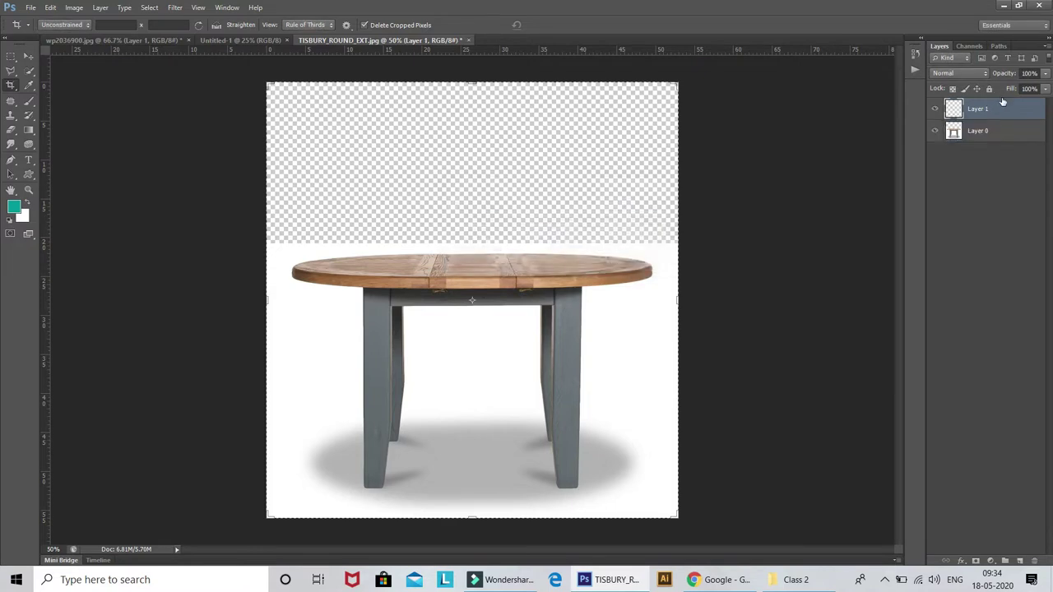
key("alt+BackSpace")
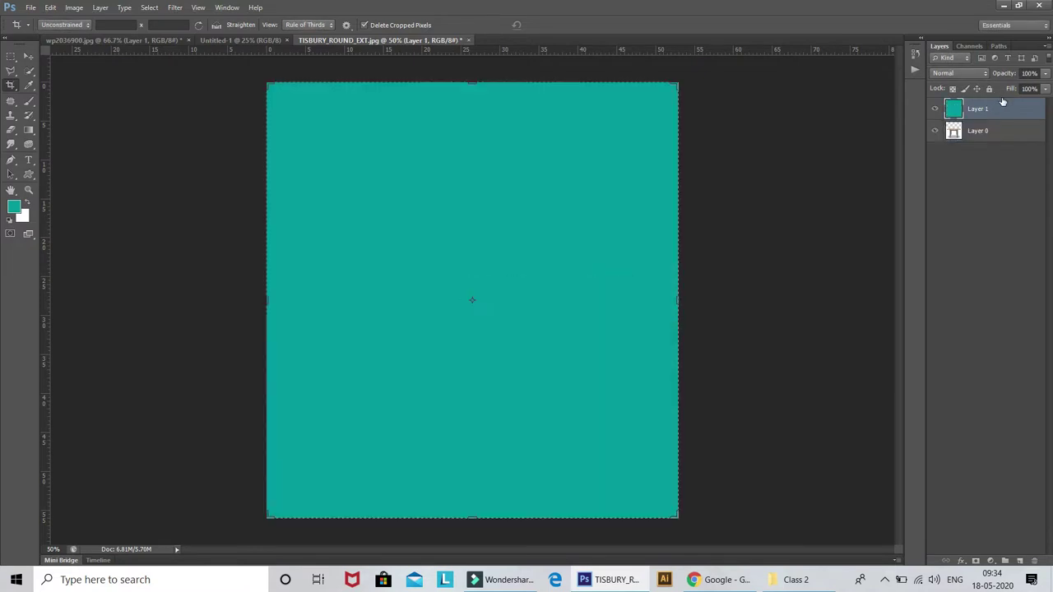
key("ctrl+BackSpace")
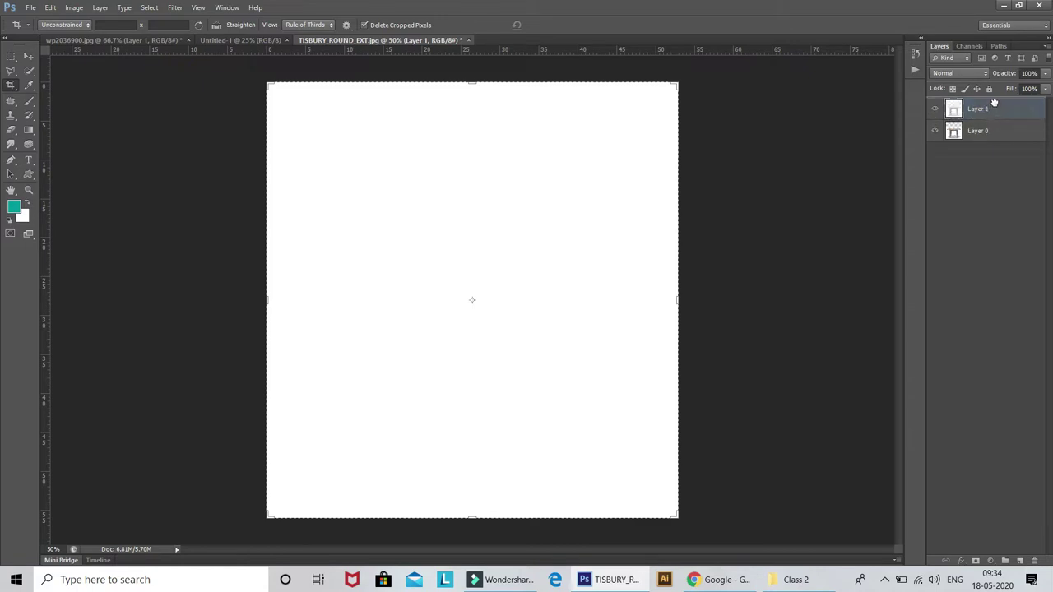
left_click_drag(995, 133, 995, 106)
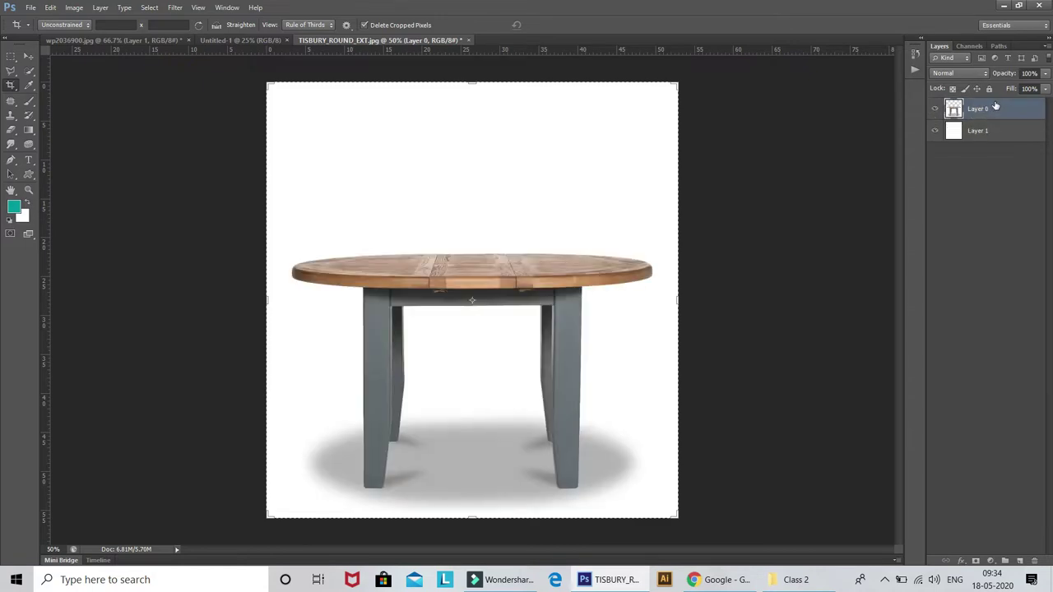
left_click(471, 141)
left_click(28, 56)
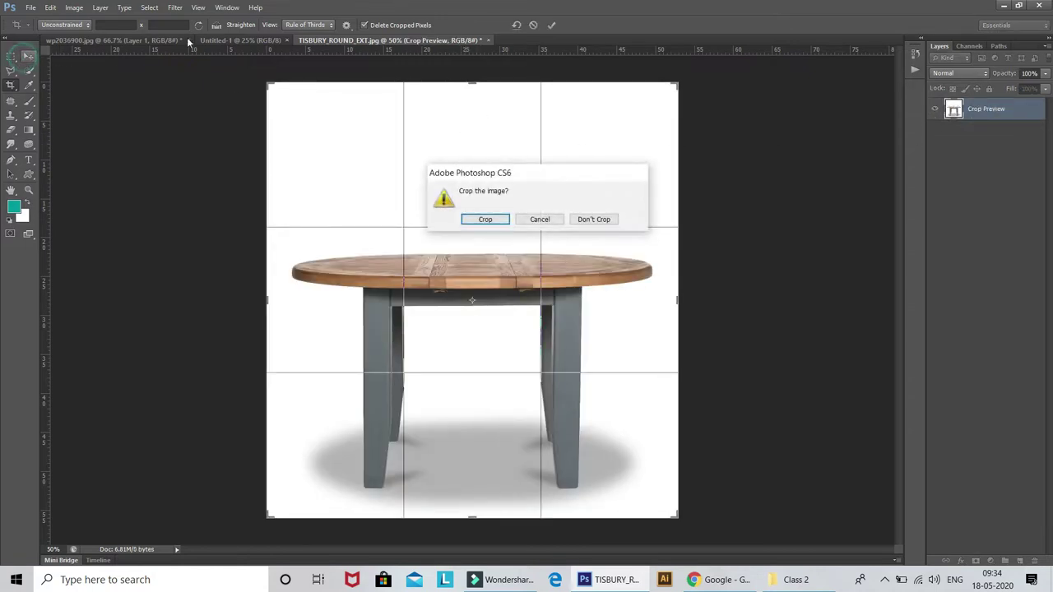
left_click(486, 218)
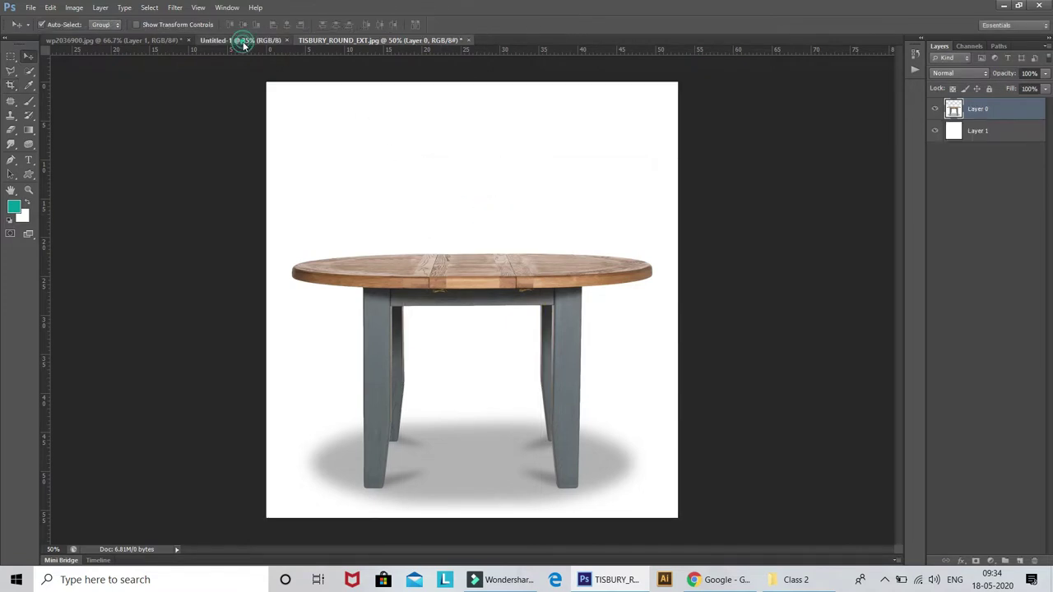
Close Untitled-1 and drag the selected books cutout onto the table photo
left_click(242, 41)
left_click(287, 40)
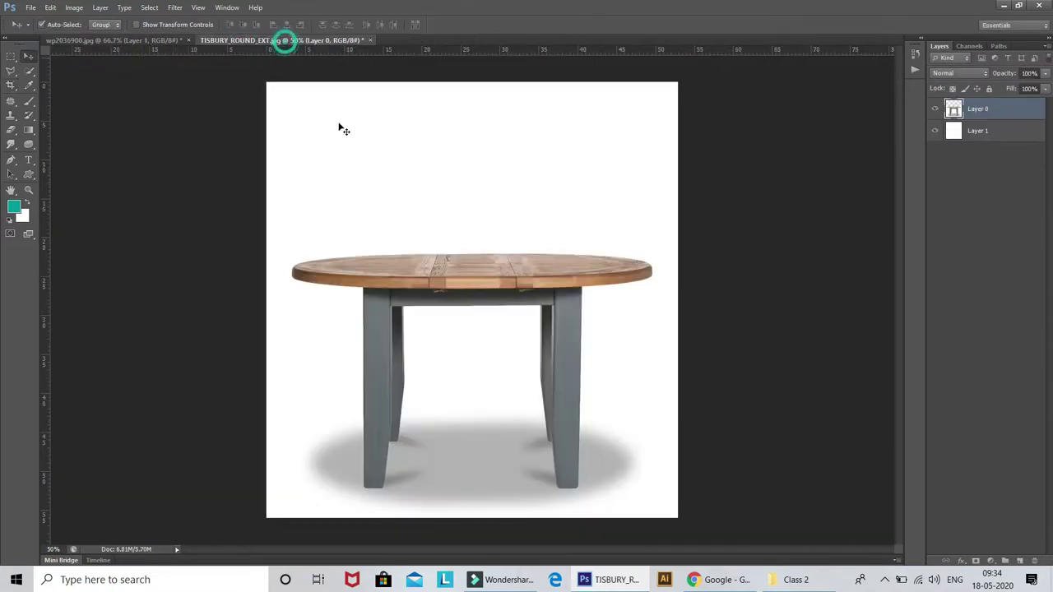
left_click(142, 41)
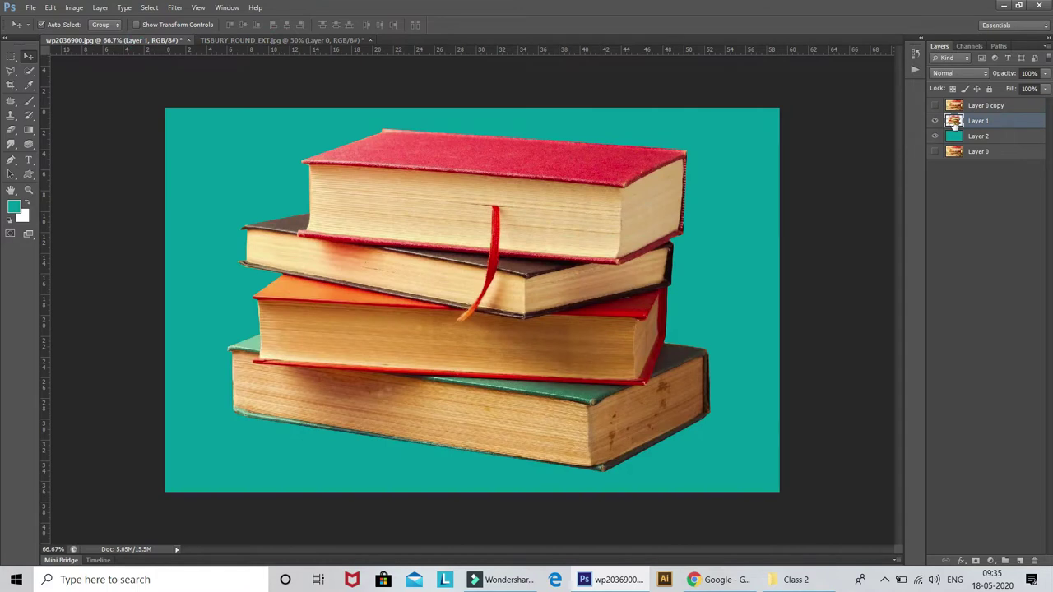
left_click(954, 121, "ctrl")
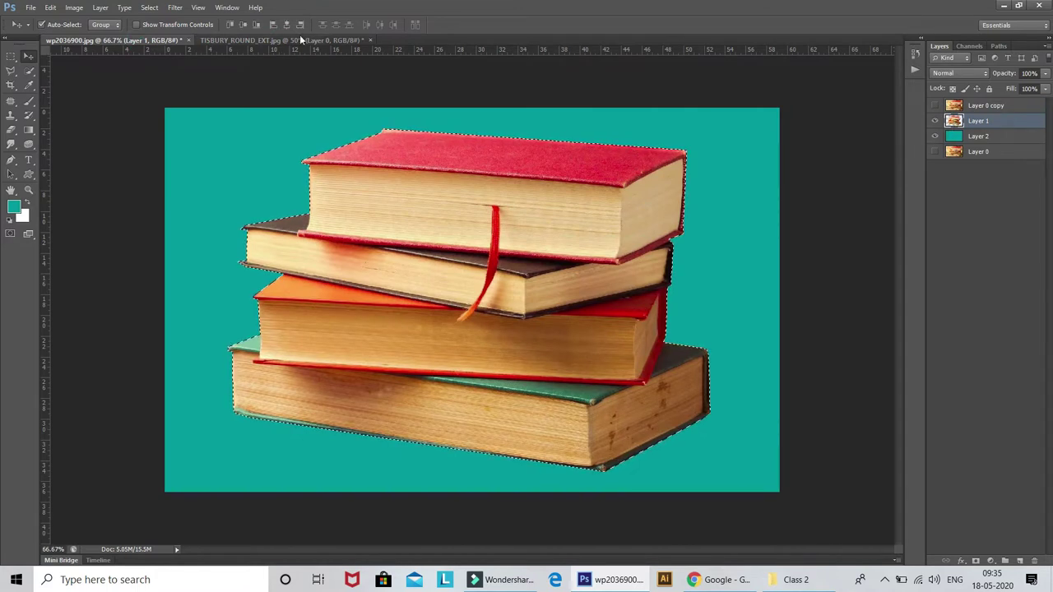
left_click_drag(302, 39, 553, 251)
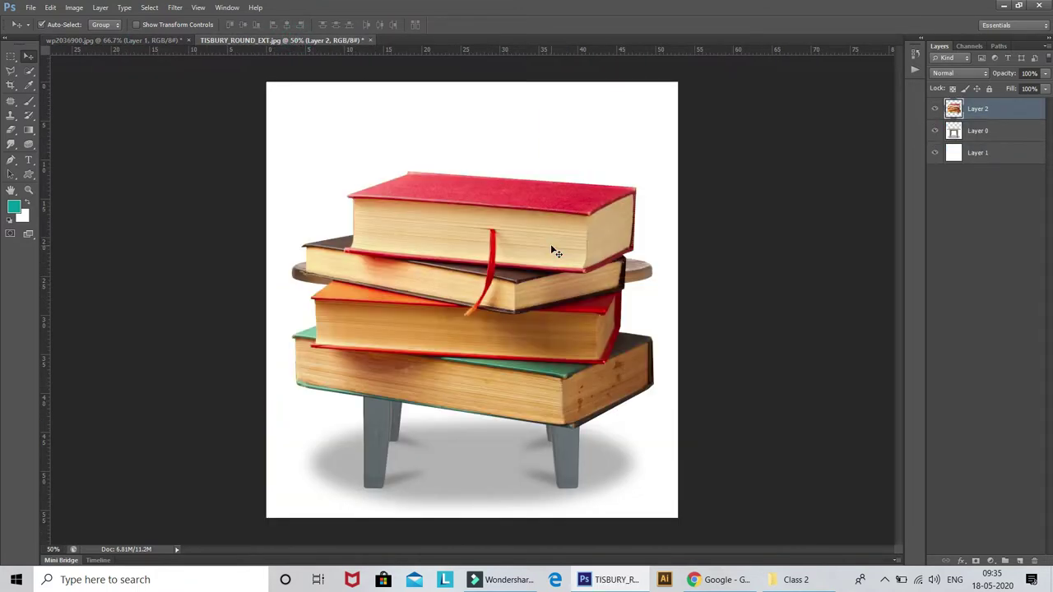
left_click_drag(553, 252, 545, 186)
Scale the books to about 63% and tilt them about -1.81°
key("ctrl+t")
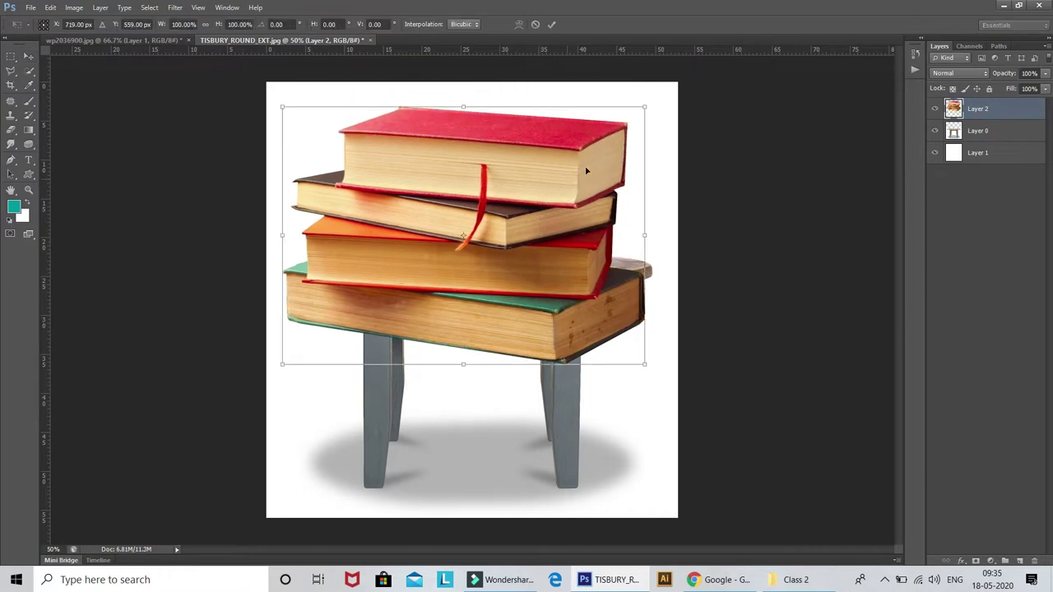
mouse_move(643, 108)
left_mouse_down()
mouse_move(557, 214)
mouse_move(548, 189)
left_mouse_up()
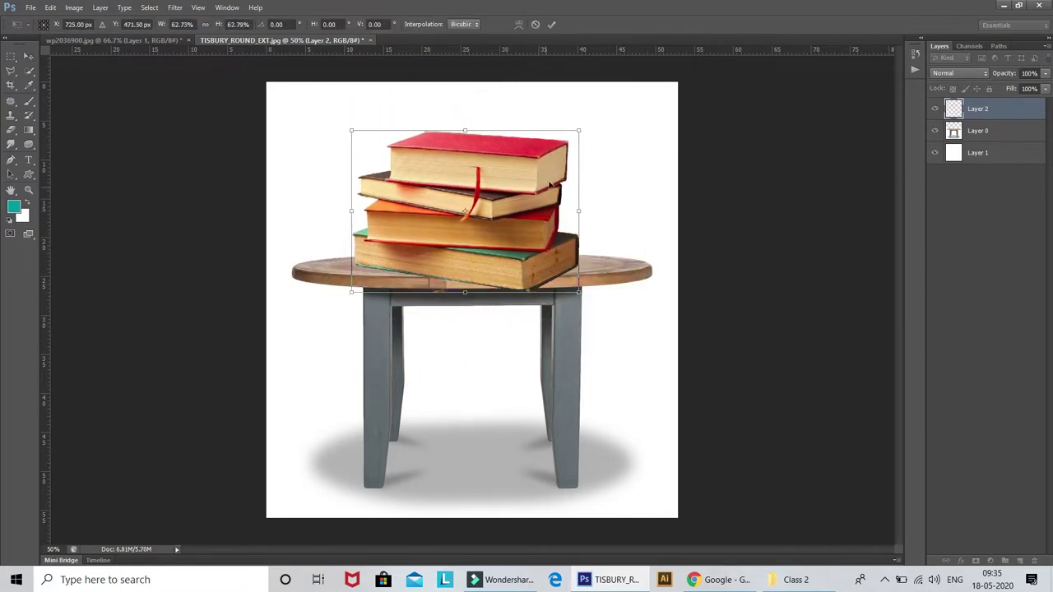
left_click_drag(581, 121, 581, 115)
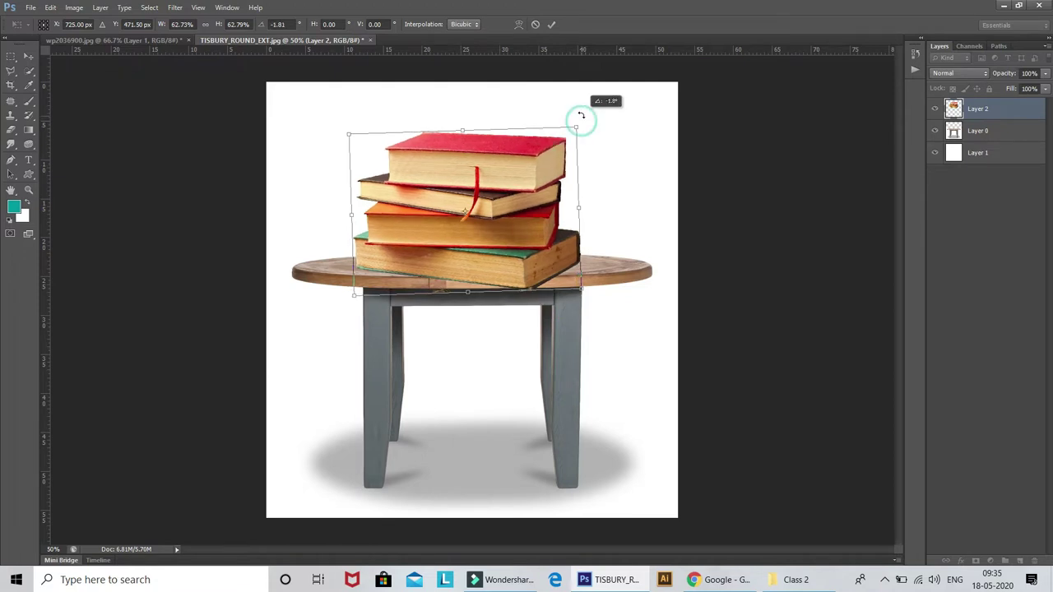
key("Return")
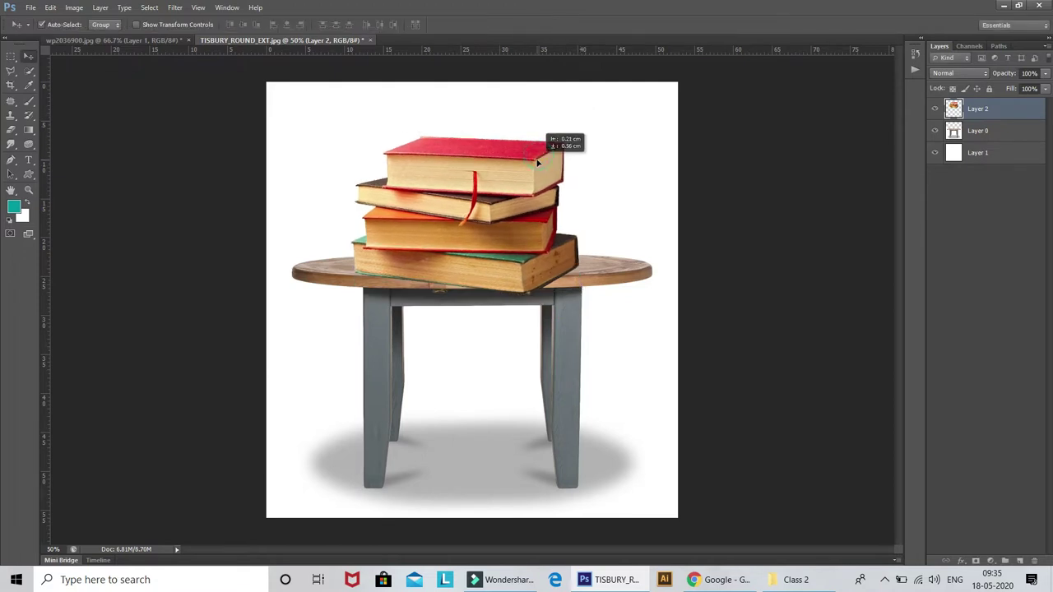
Shrink the books to about 68% and set them on the tabletop, checking visibility
key("ctrl+t")
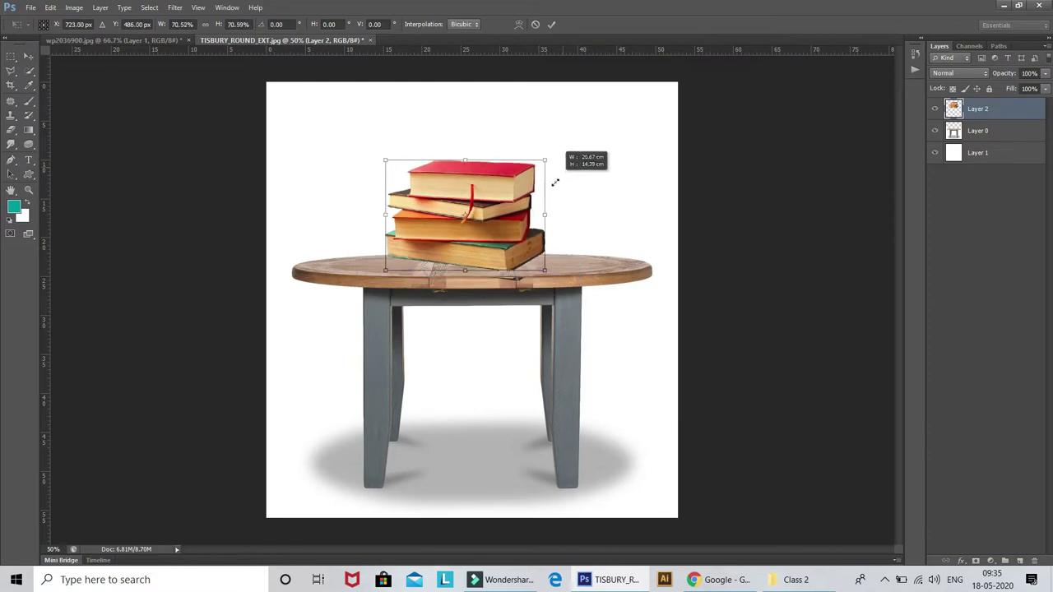
left_click_drag(578, 137, 540, 160)
mouse_move(486, 183)
left_mouse_down()
mouse_move(487, 199)
mouse_move(502, 198)
left_mouse_up()
key("Return")
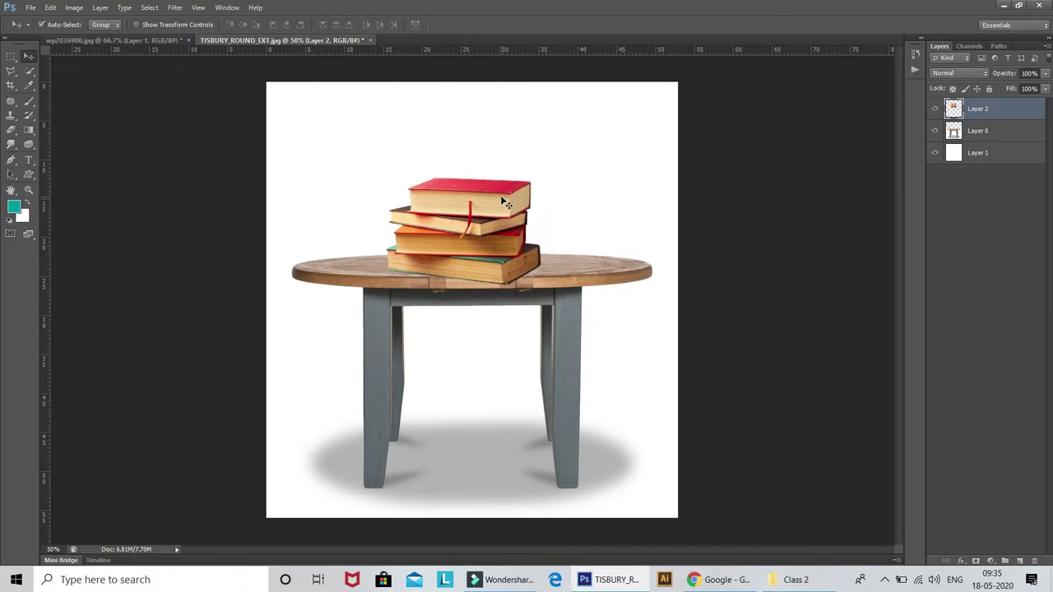
left_click(935, 130)
left_click(934, 131)
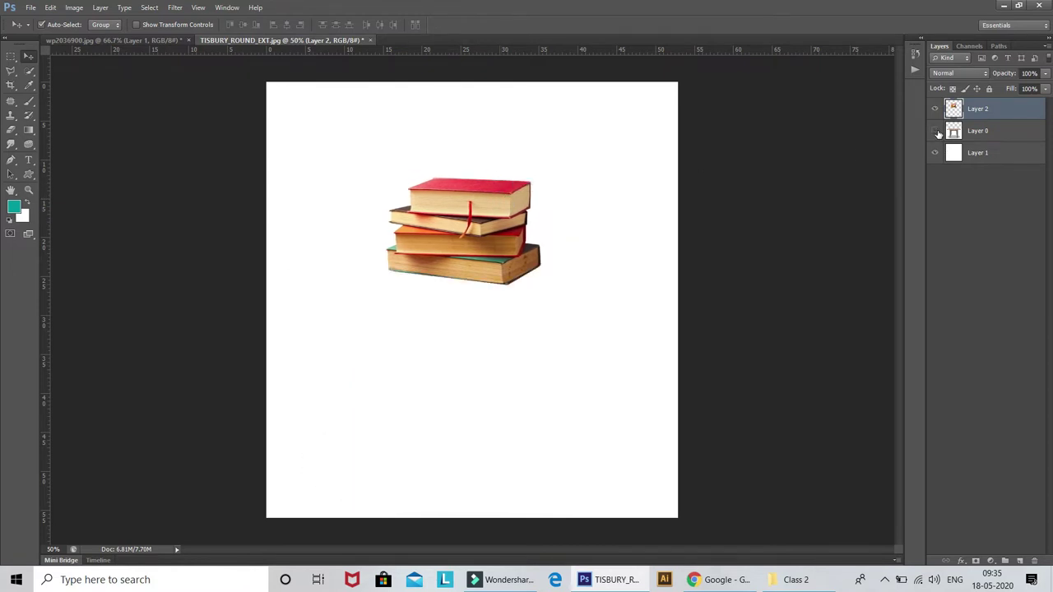
left_click(934, 131)
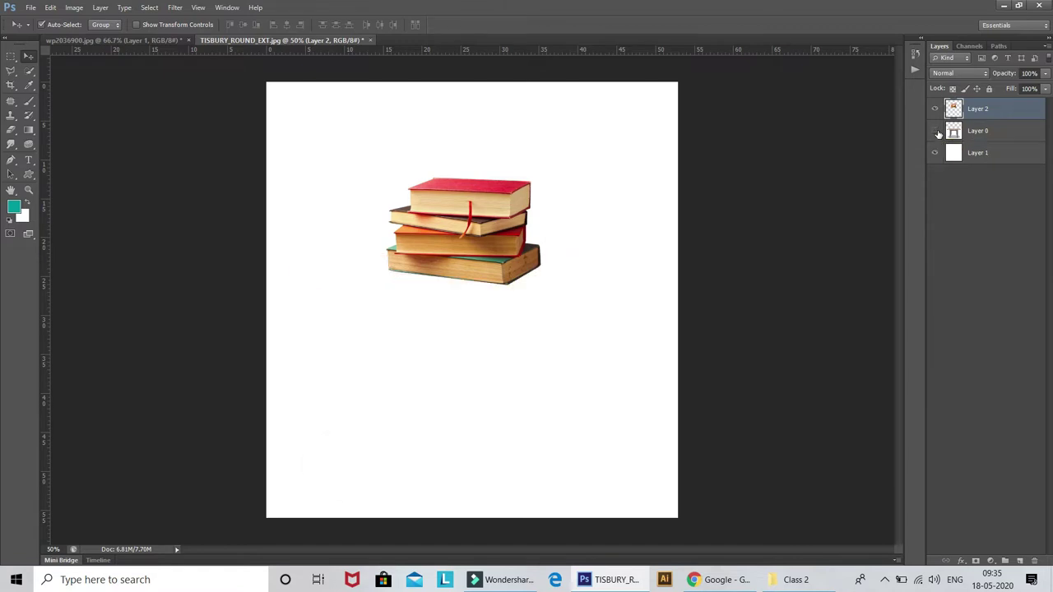
Return to the wp2036900 books photo and try out the lasso tool variants
left_click(132, 41)
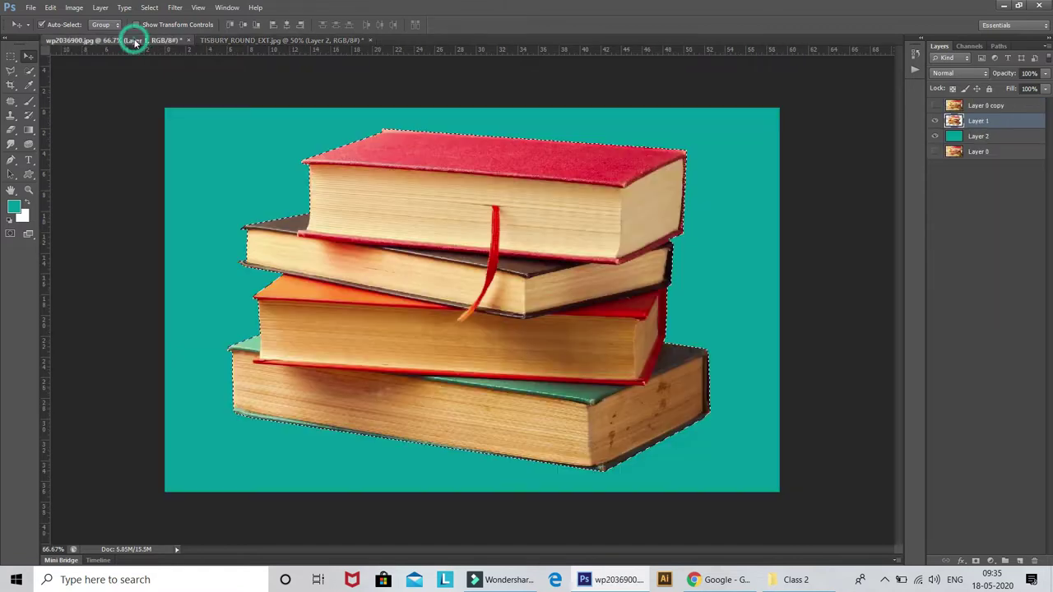
left_click(29, 72)
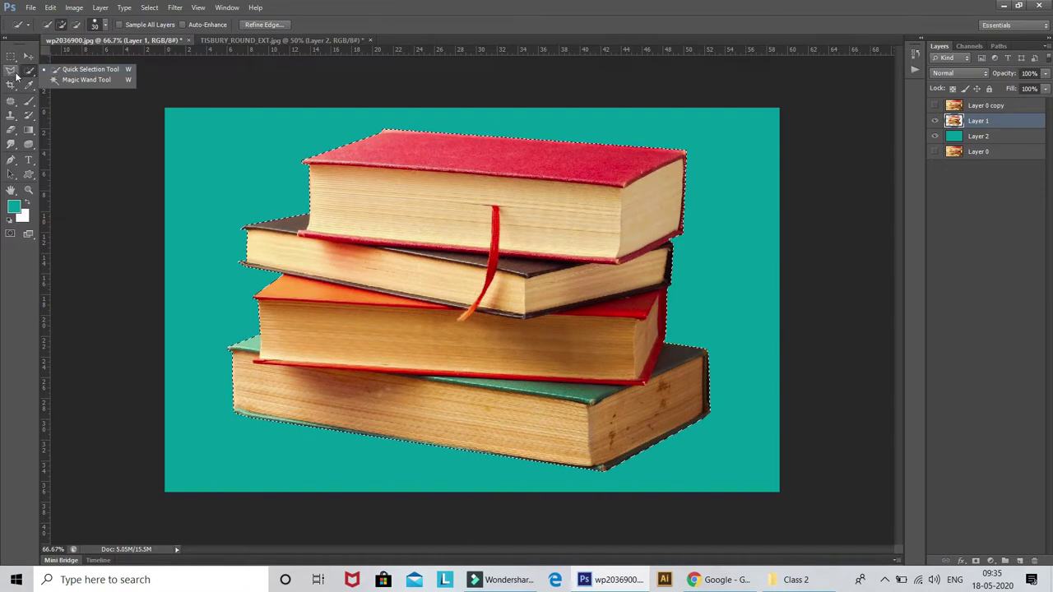
left_click(14, 74)
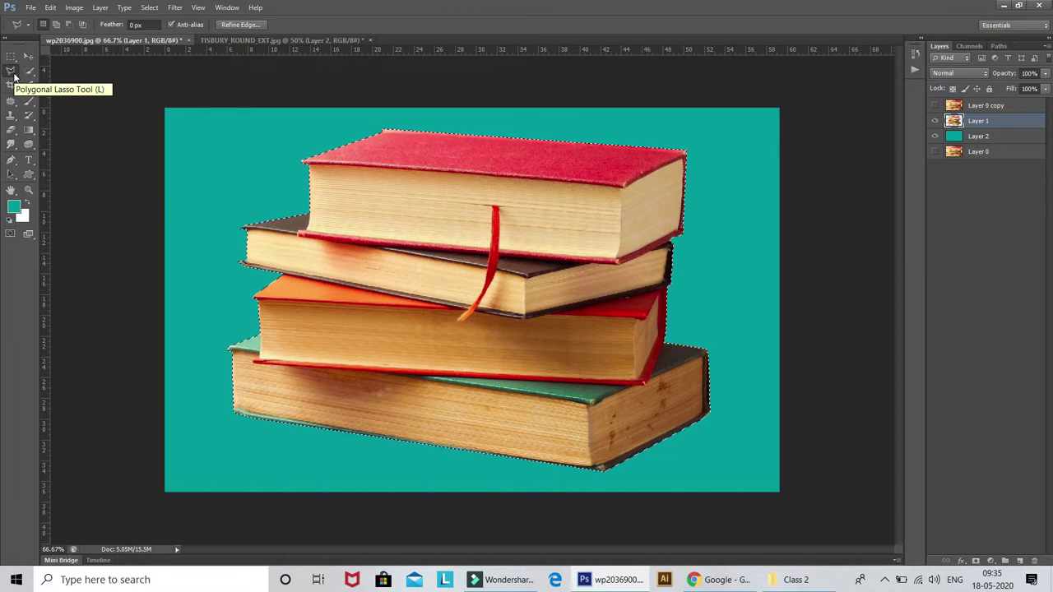
left_click(14, 75)
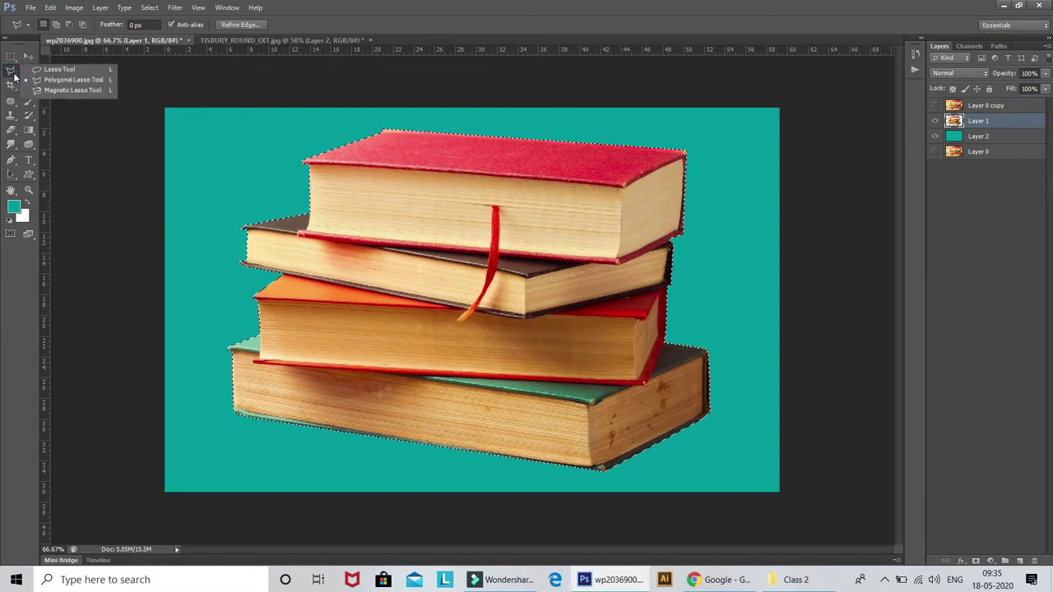
left_click(14, 74)
left_click(14, 75)
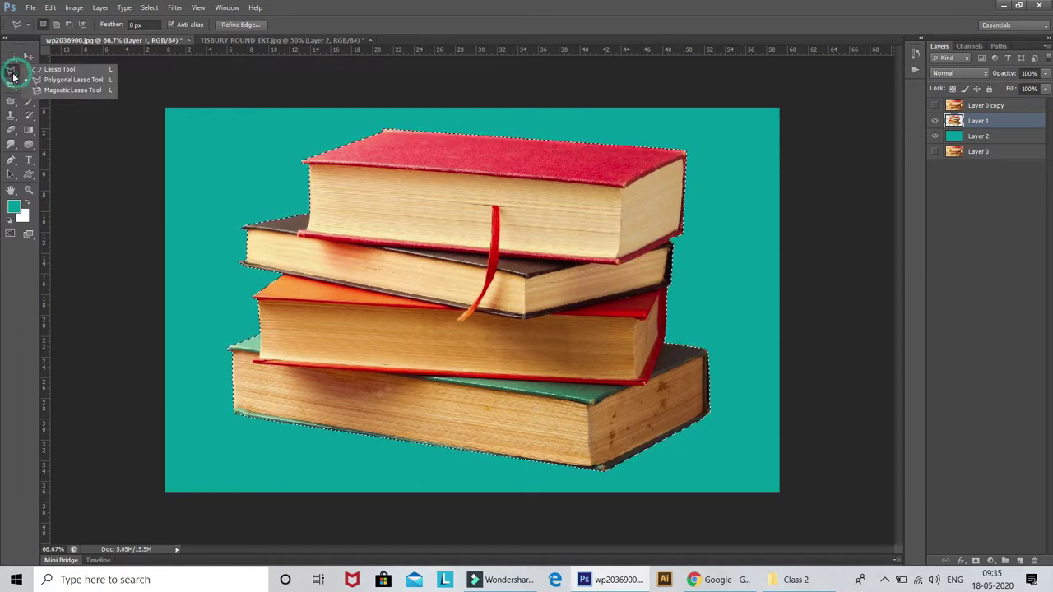
left_click(42, 80)
left_click(12, 75)
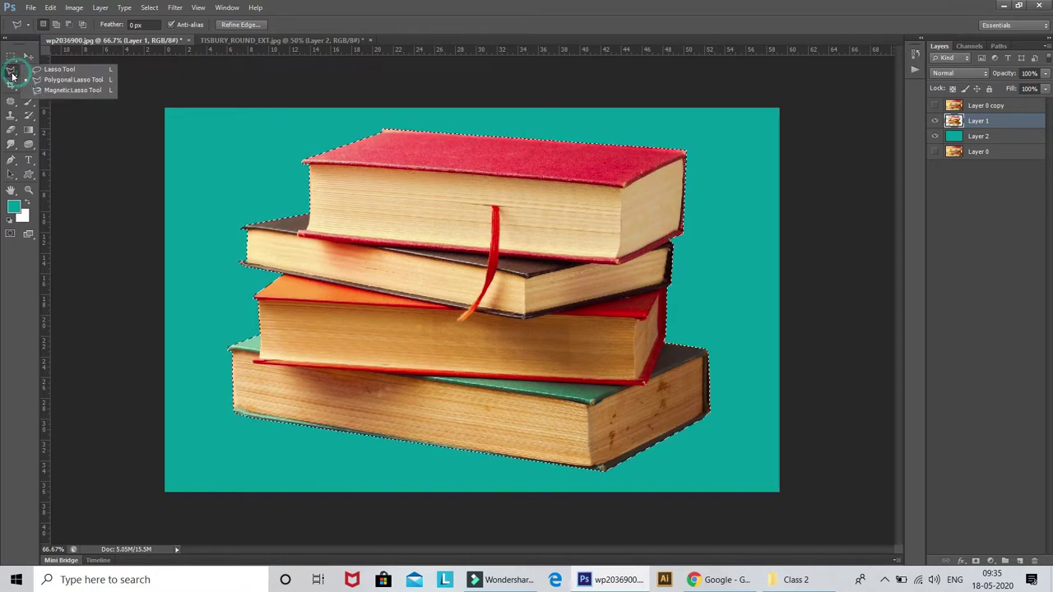
left_click(61, 80)
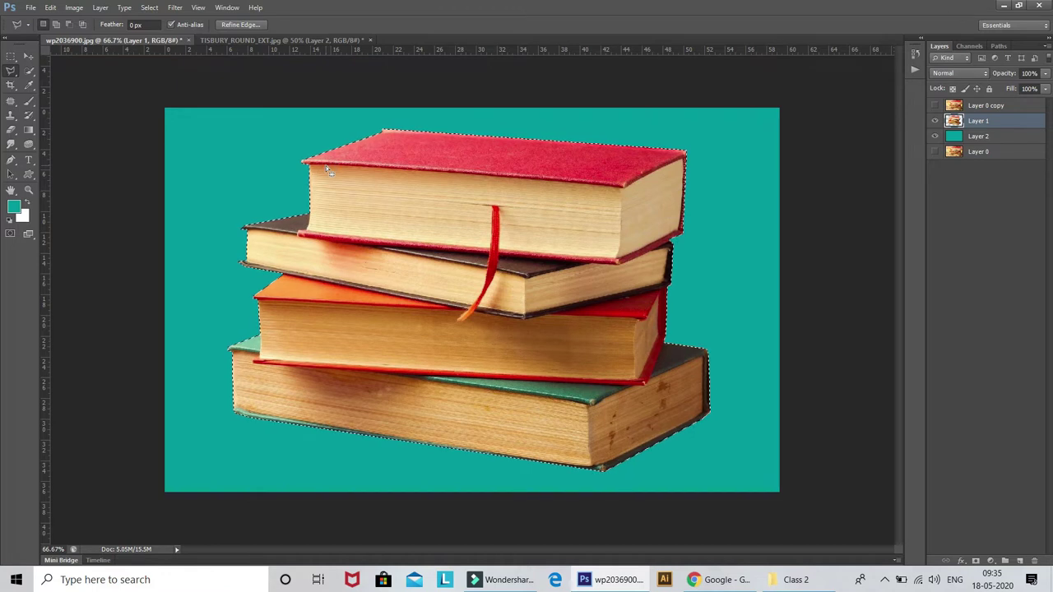
Deselect the books, choose Magnetic Lasso, hide Layers 1 and 2, and select Layer 0
key("ctrl+d")
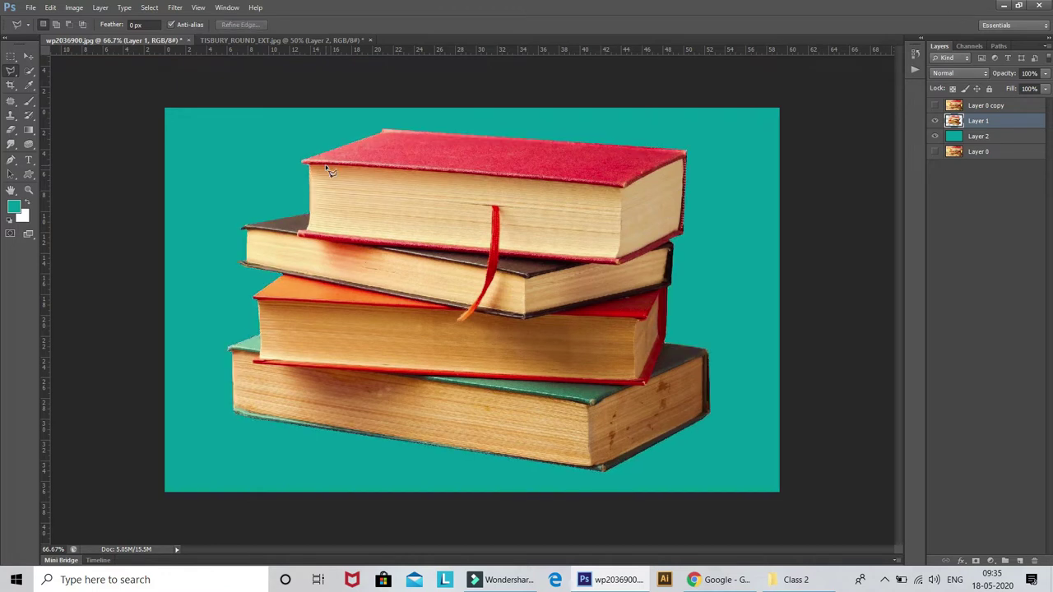
left_click(11, 75)
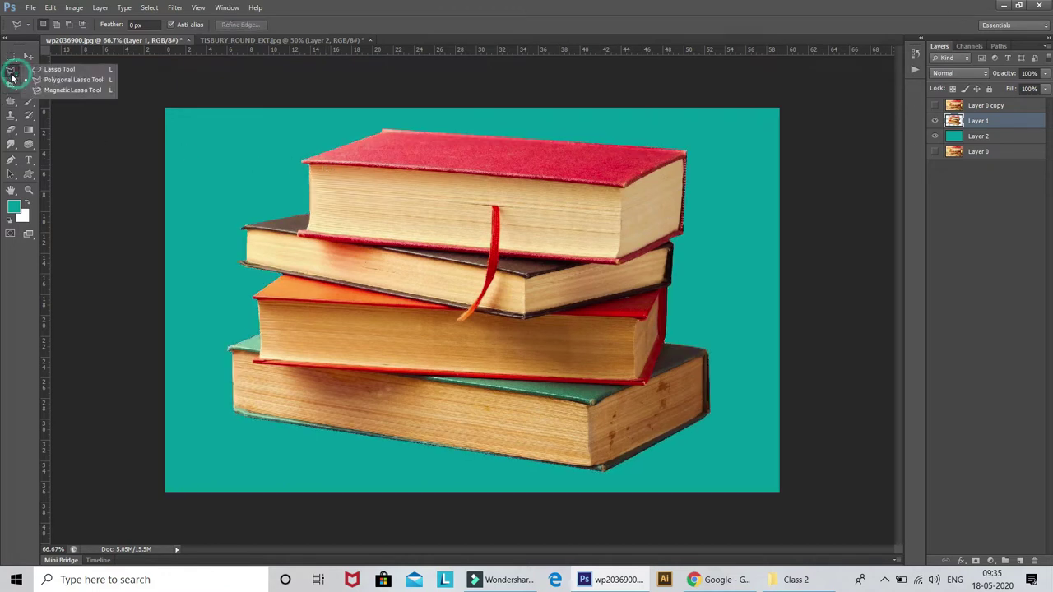
left_click(79, 90)
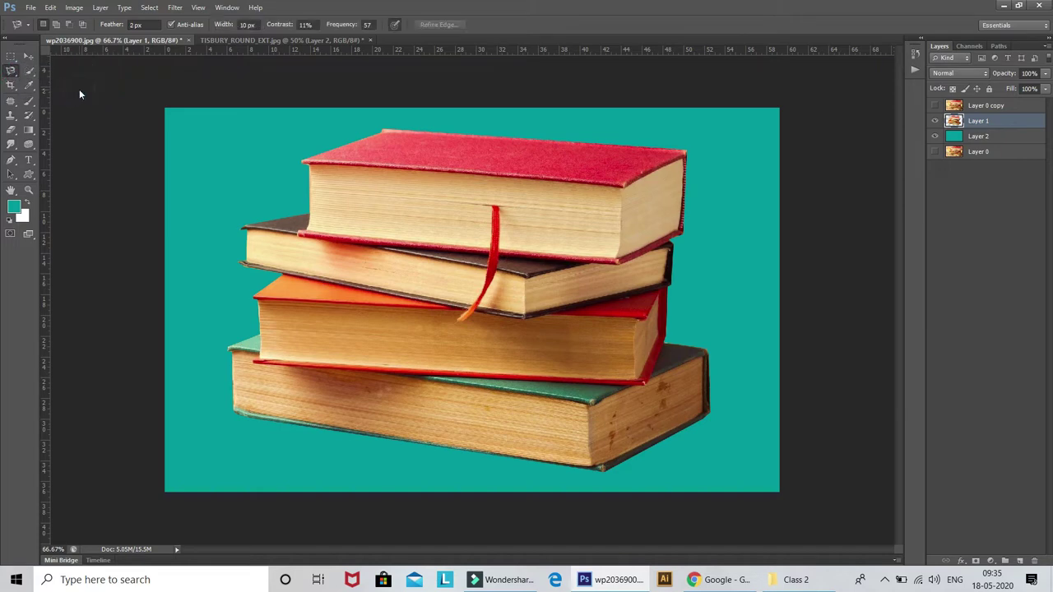
left_click(935, 121)
left_click(935, 136)
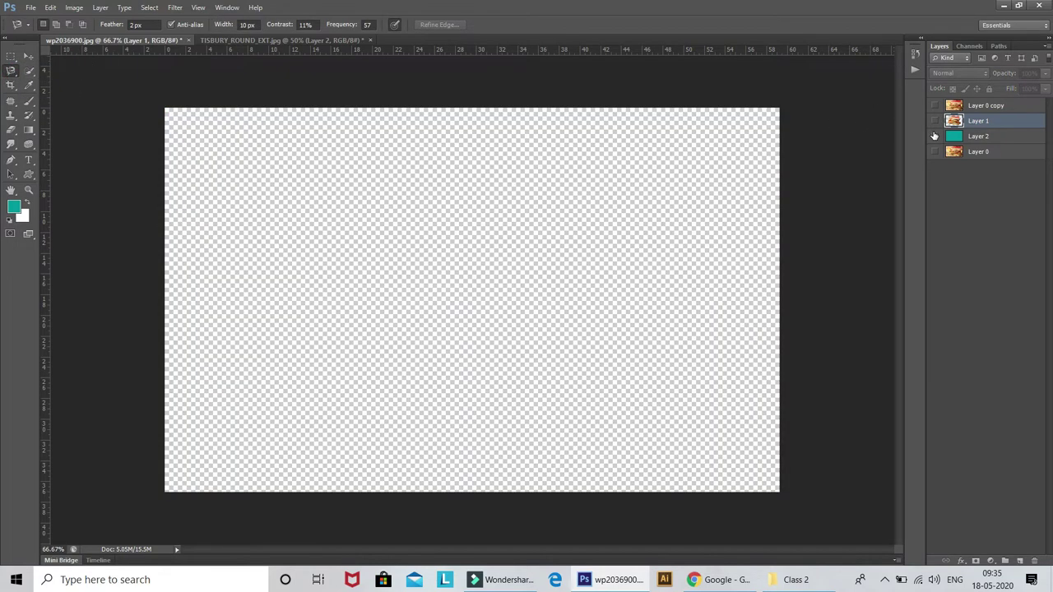
left_click(1007, 152)
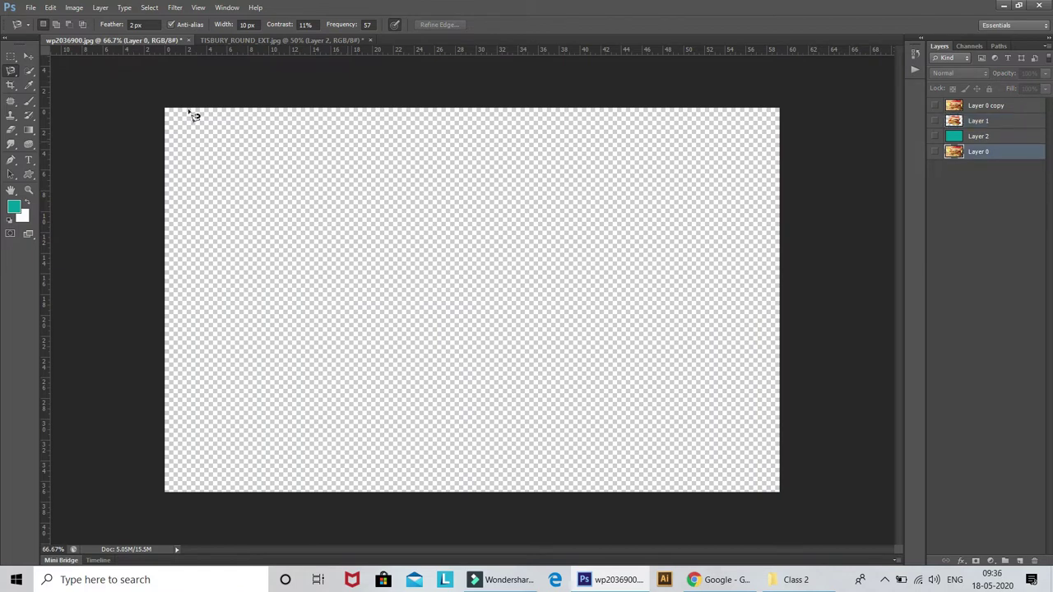
Reselect Magnetic Lasso and leave only the original Layer 0 visible and active
left_click(35, 54)
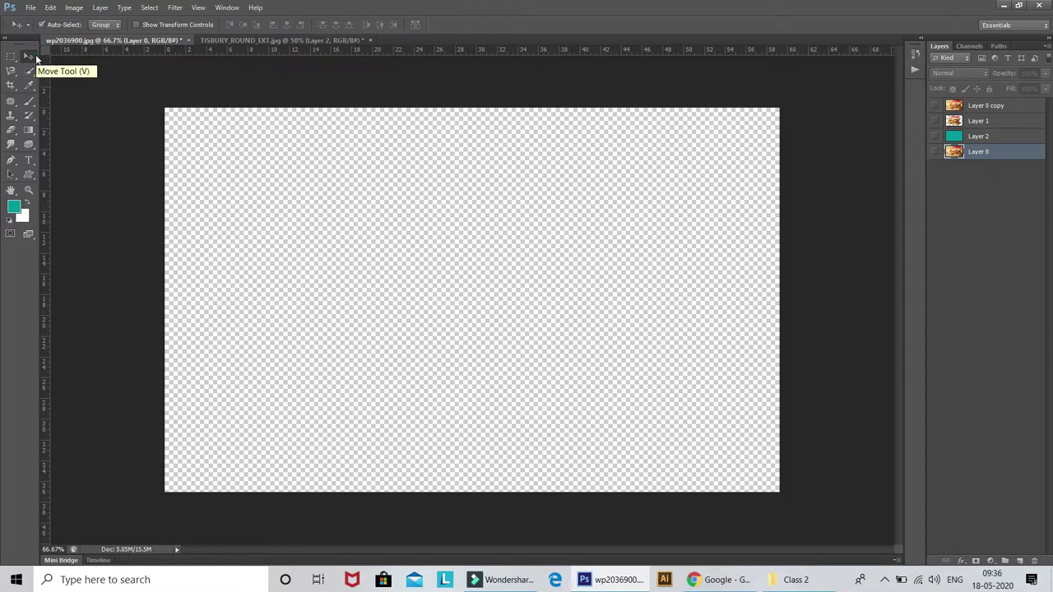
left_click(17, 69)
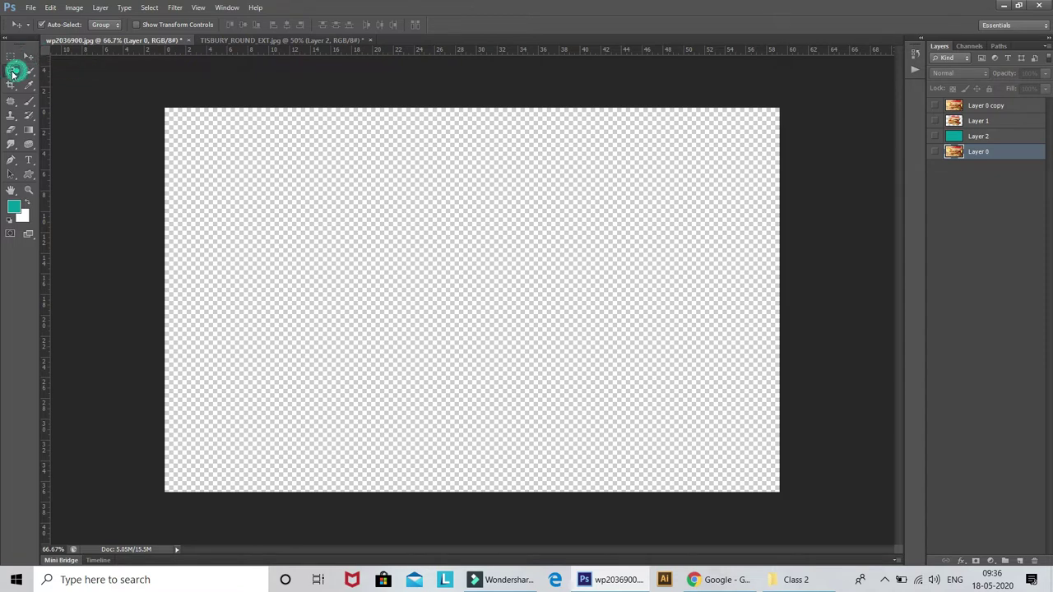
left_click(64, 89)
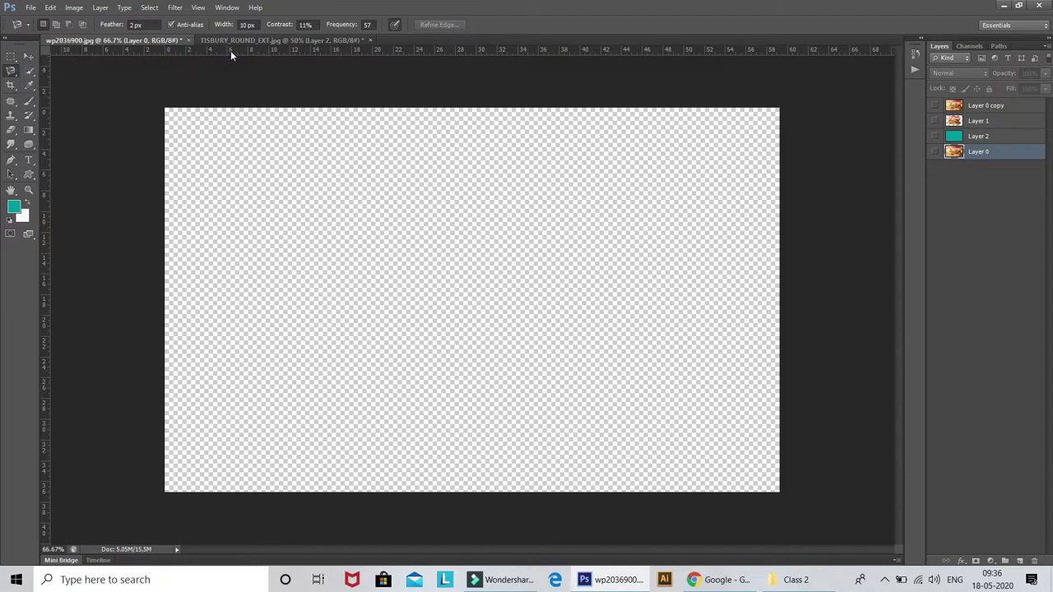
left_click(936, 121)
left_click(936, 121)
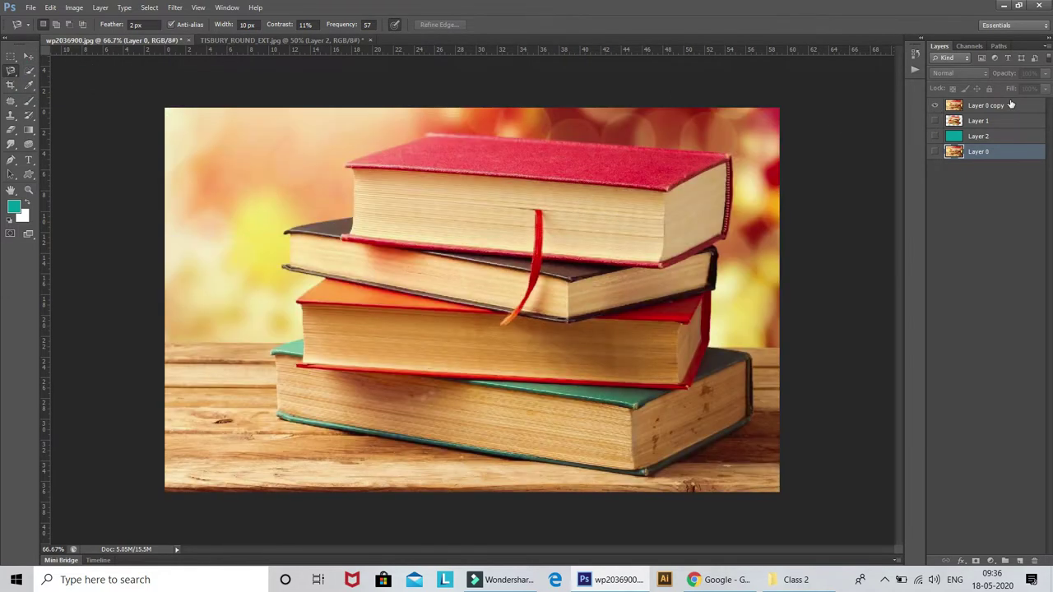
left_click(1011, 106)
left_click(937, 106)
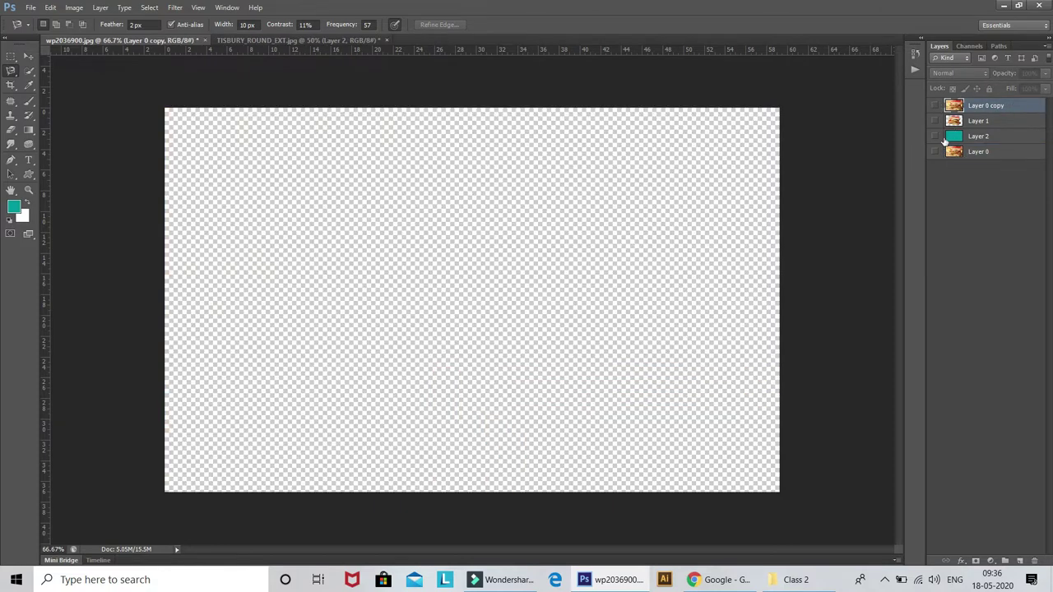
left_click(935, 152)
left_click(994, 153)
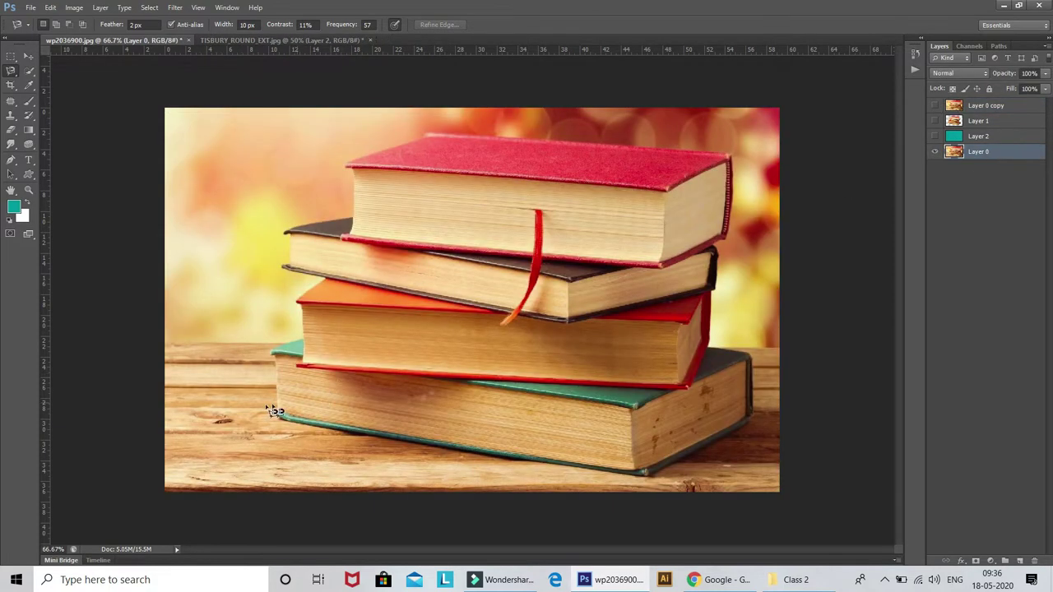
With Magnetic Lasso, zoom in and start the outline up the green book's edge, removing stray anchors
right_click(10, 71)
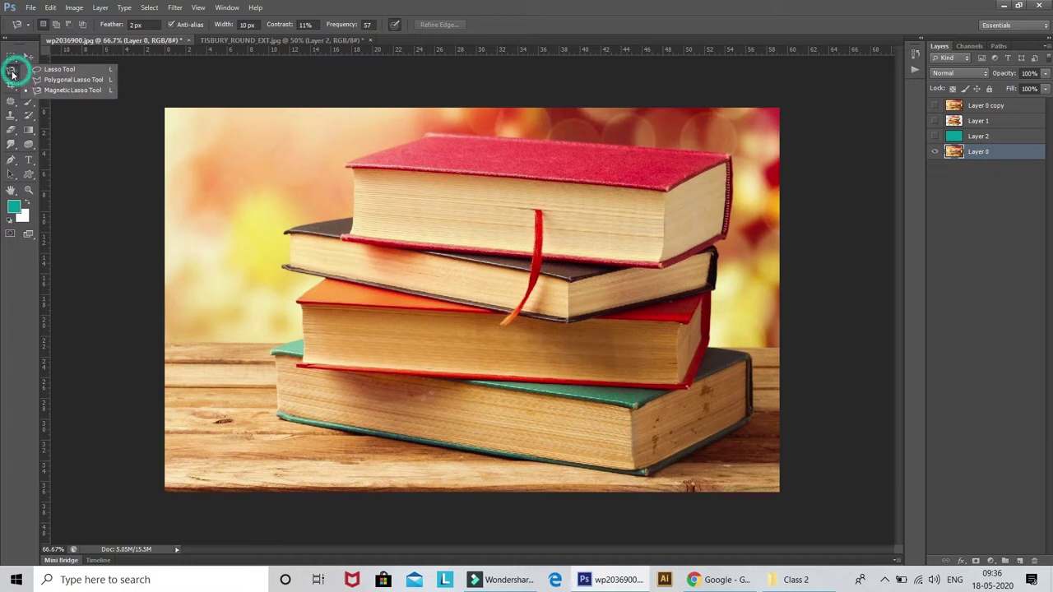
left_click(70, 94)
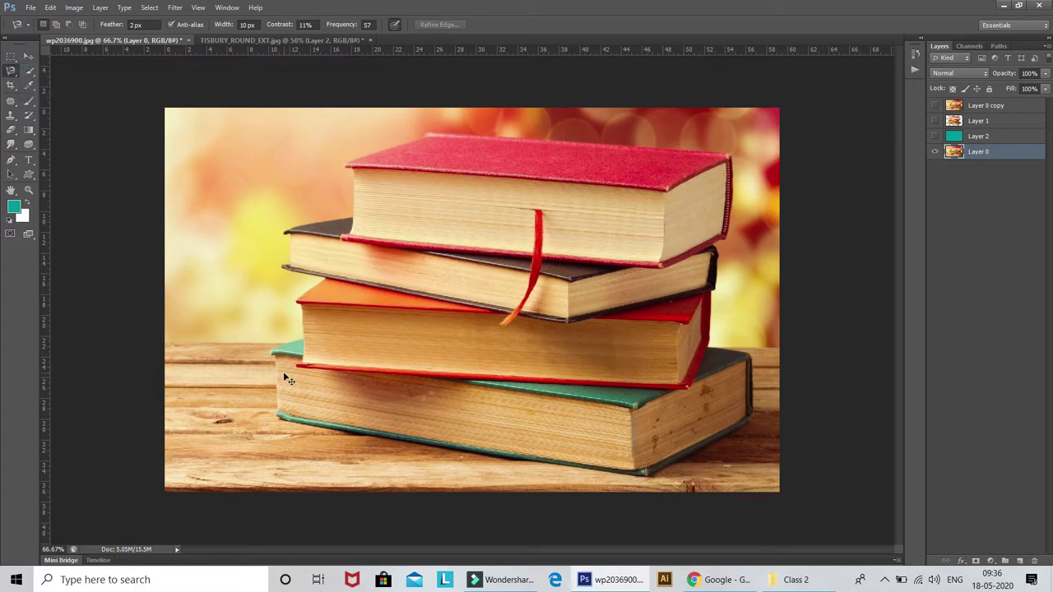
key("ctrl+plus")
scroll(358, 335, "down", 2)
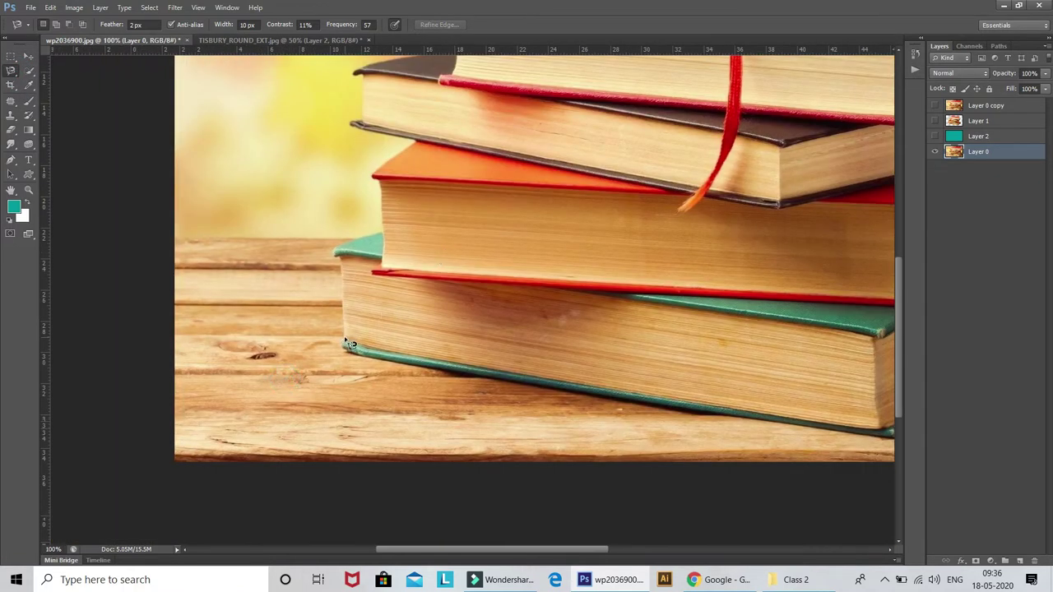
left_click(345, 340)
scroll(342, 253, "up", 1)
scroll(342, 254, "up", 1)
left_click_drag(339, 246, 487, 194)
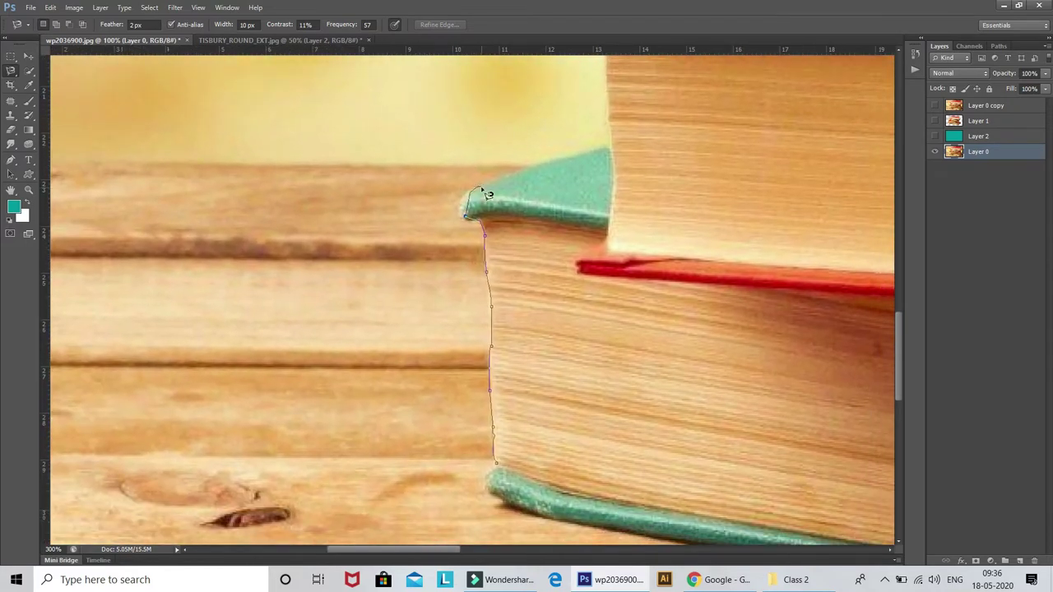
scroll(487, 194, "up", 1)
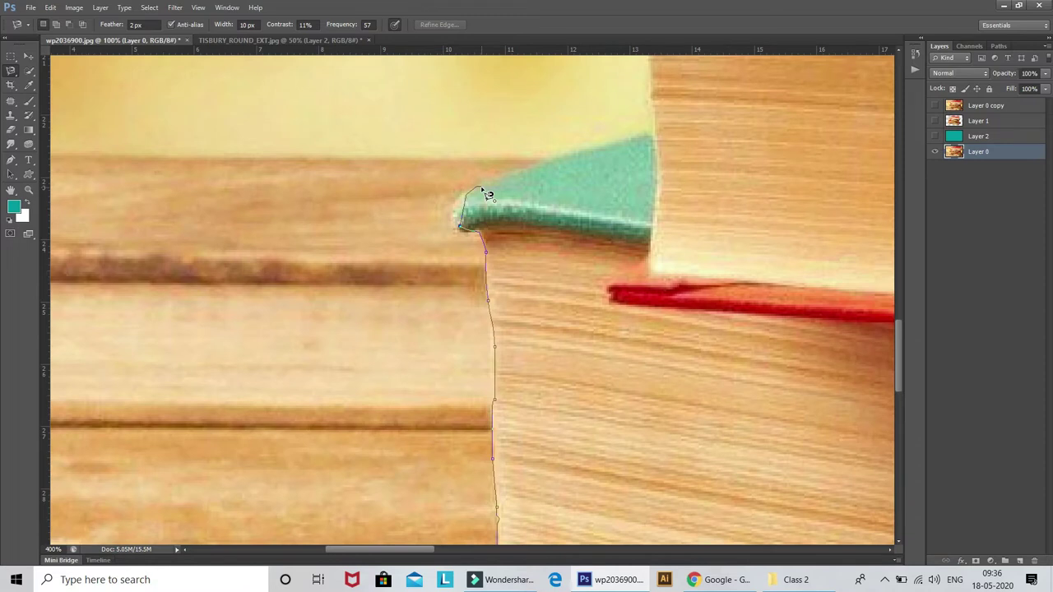
scroll(487, 195, "up", 1)
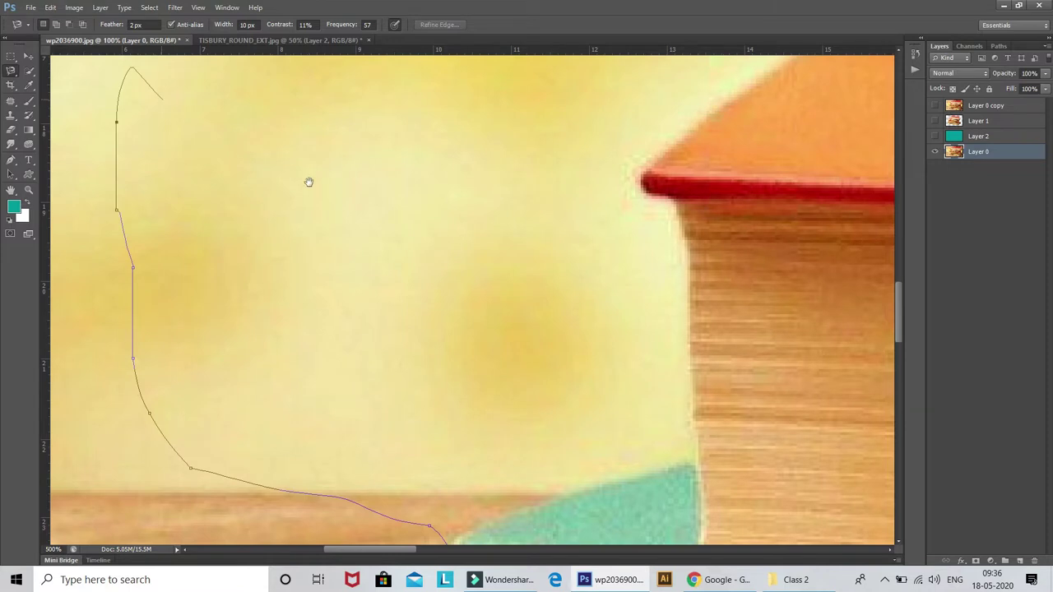
left_click_drag(334, 188, 318, 94)
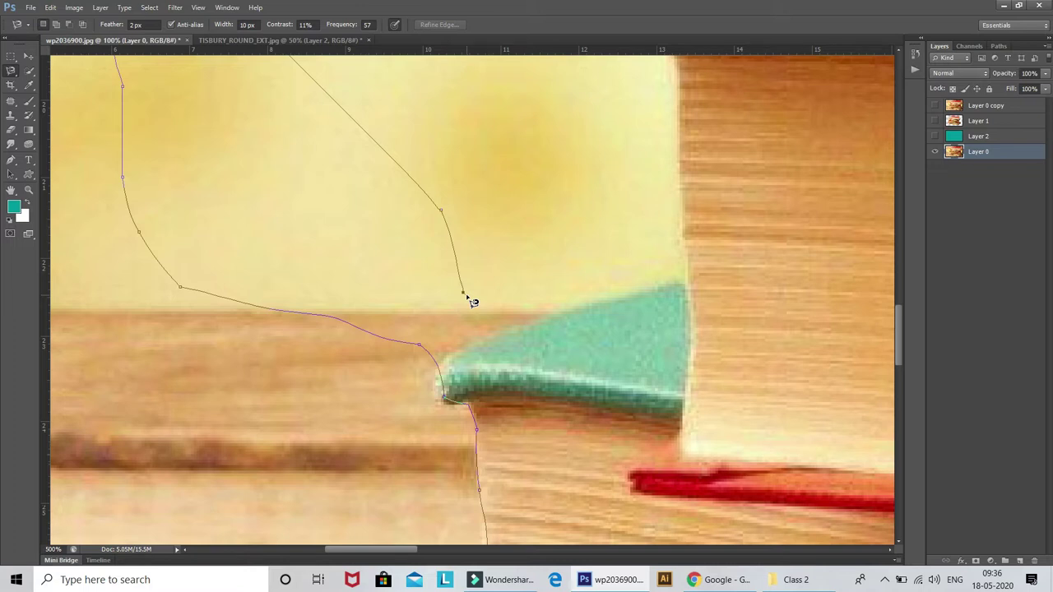
key("BackSpace")
key("BackSpace")
key("BackSpace")
key("BackSpace")
key("BackSpace")
key("BackSpace")
key("BackSpace")
key("BackSpace")
key("BackSpace")
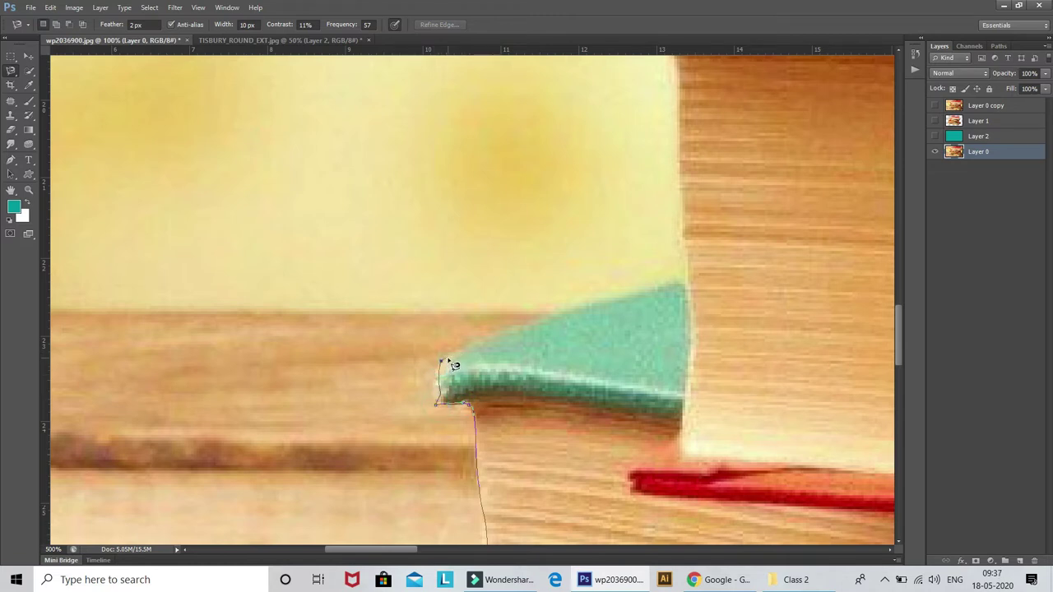
key("BackSpace")
key("BackSpace")
Continue the outline along the orange and dark book covers, backspacing misplaced anchors
scroll(461, 358, "up", 3)
scroll(461, 358, "right", 2)
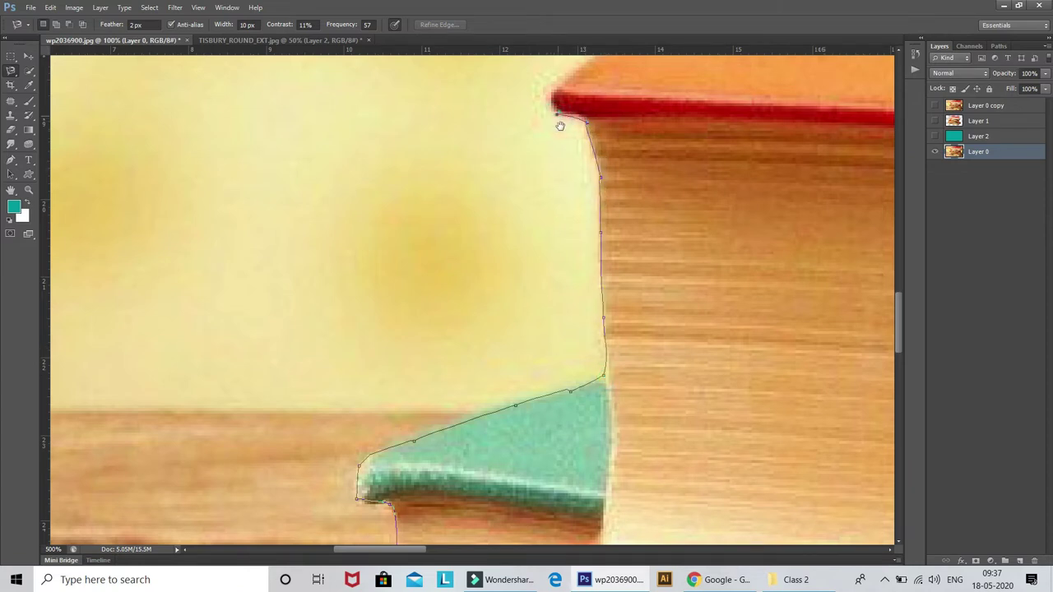
left_click_drag(558, 119, 498, 325)
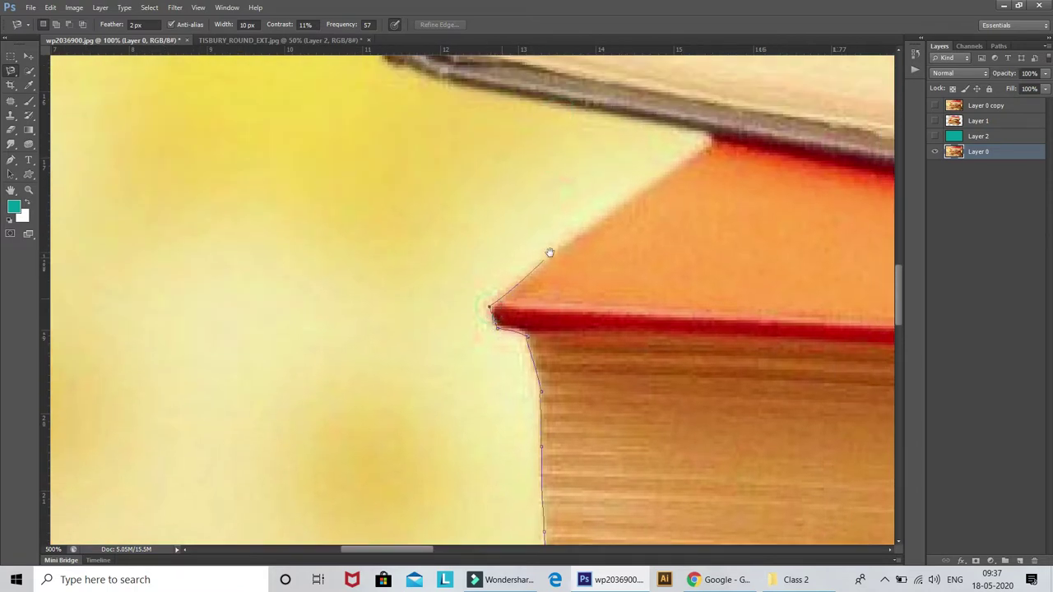
left_click_drag(547, 252, 503, 353)
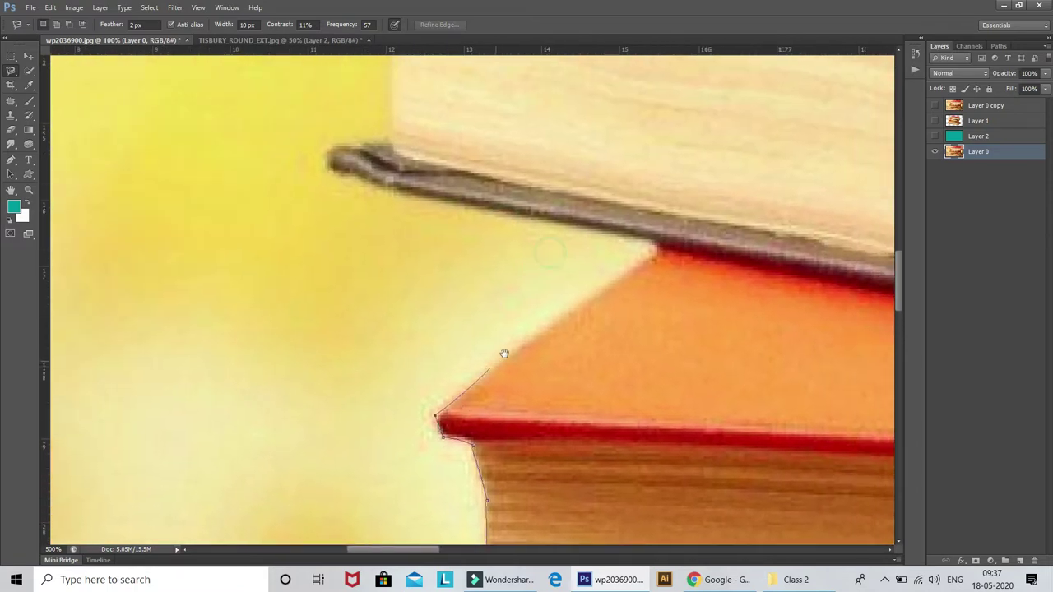
left_click(657, 249)
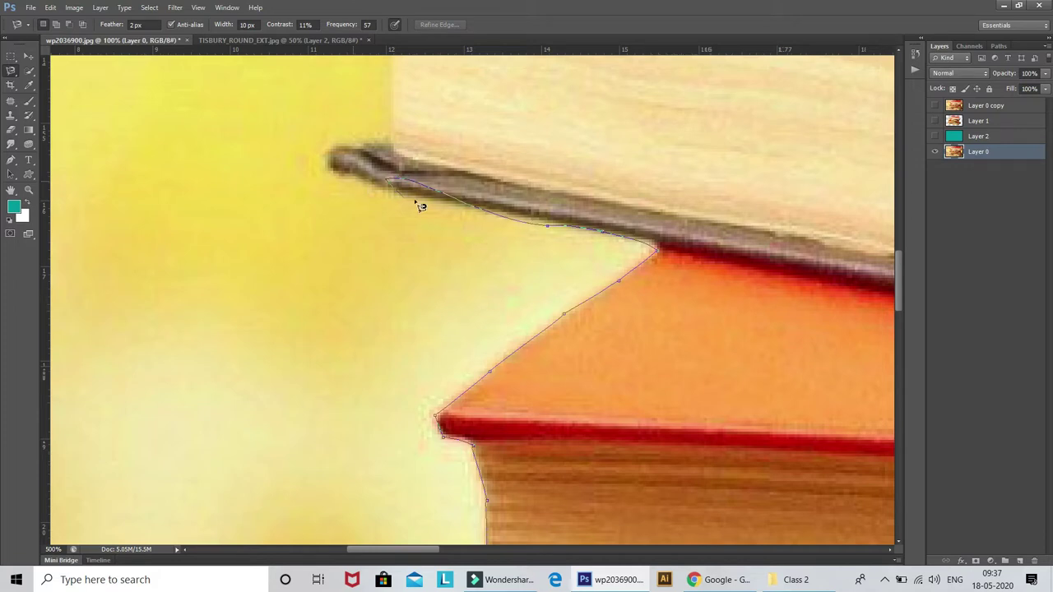
key("BackSpace")
key("BackSpace")
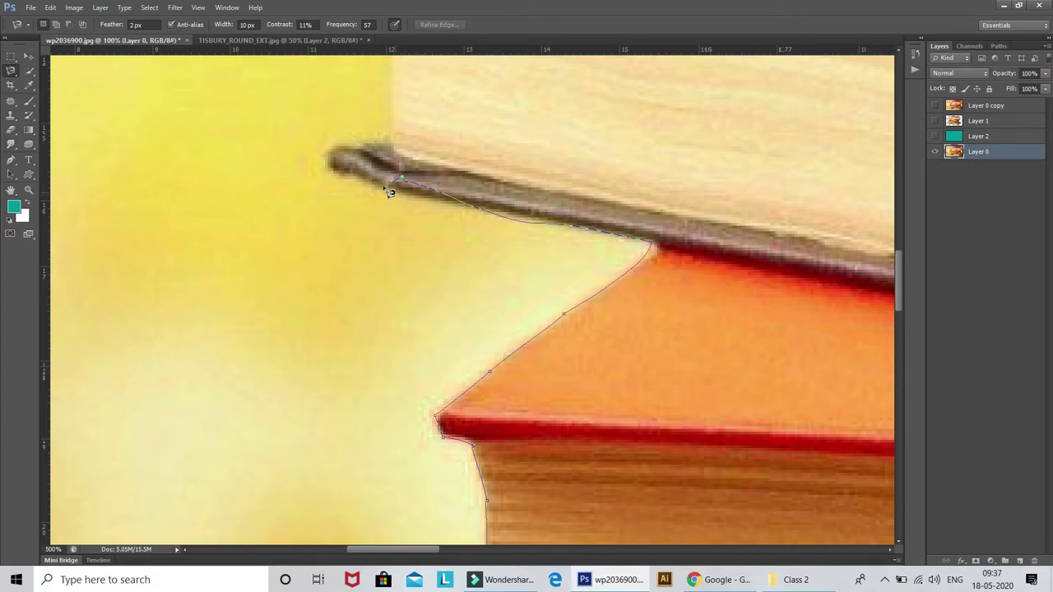
key("BackSpace")
key("BackSpace")
key("BackSpace")
key("BackSpace")
key("BackSpace")
key("BackSpace")
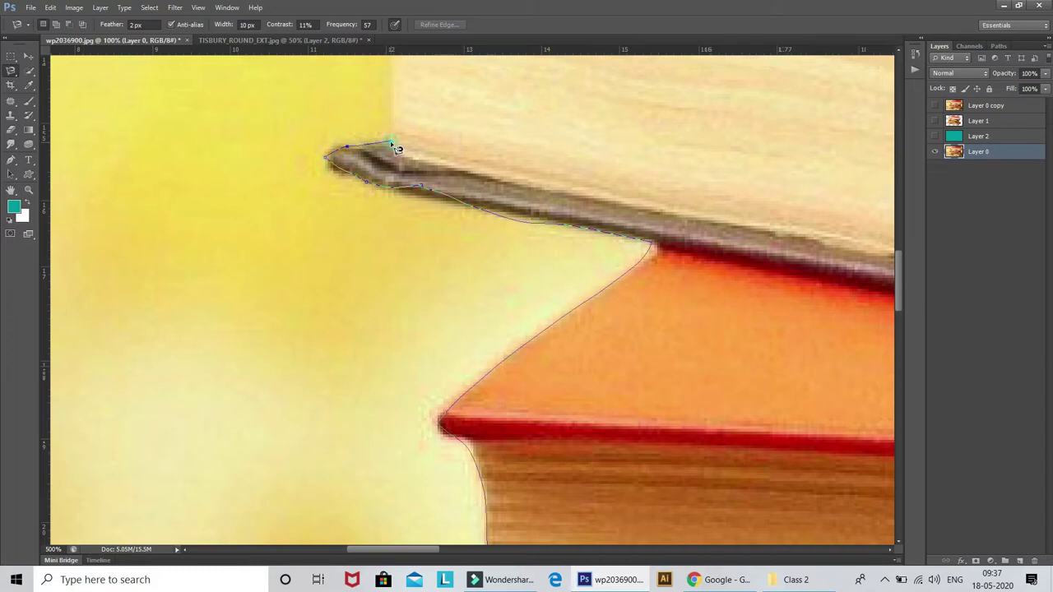
left_click_drag(397, 148, 397, 421)
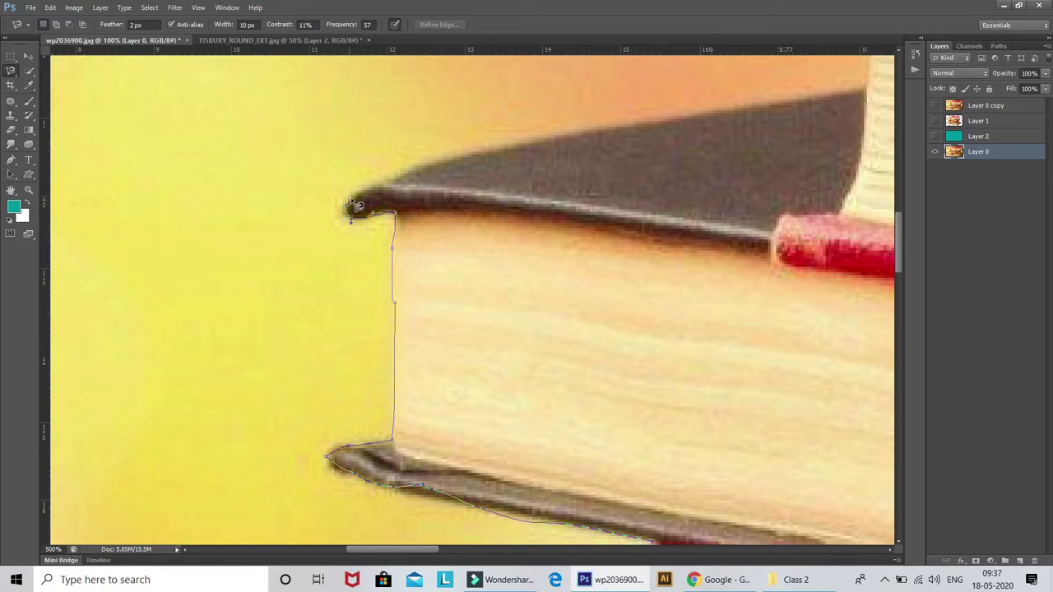
left_click_drag(366, 201, 210, 354)
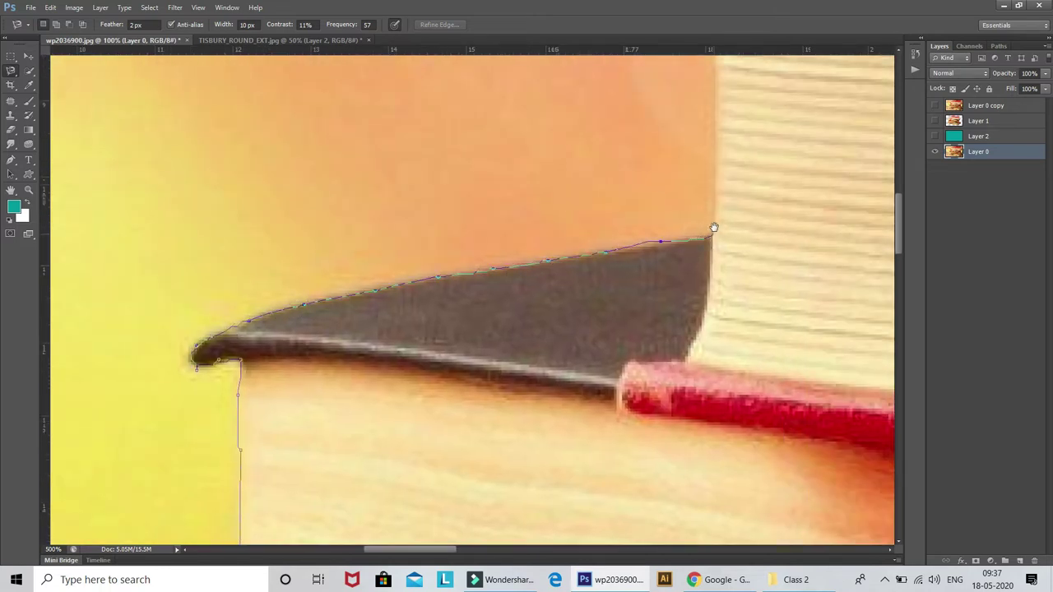
left_click_drag(714, 228, 650, 460)
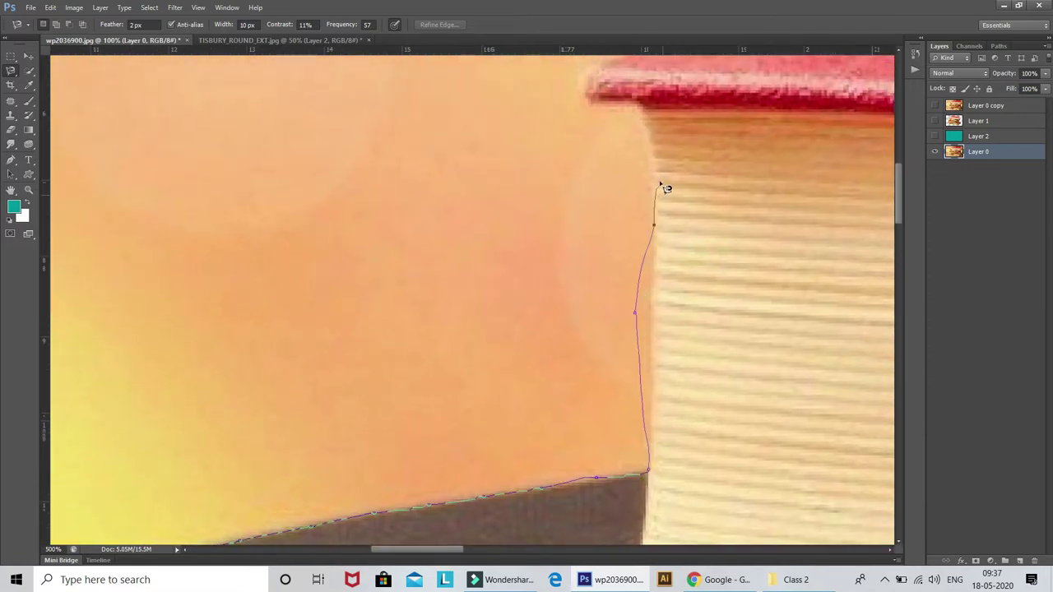
key("BackSpace")
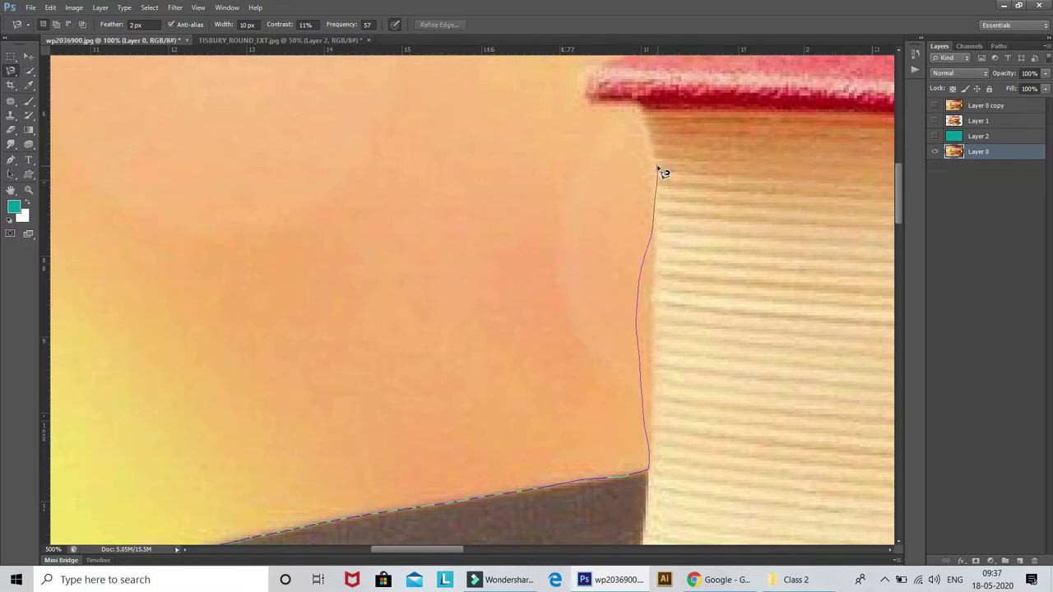
key("BackSpace")
key("BackSpace")
key("BackSpace")
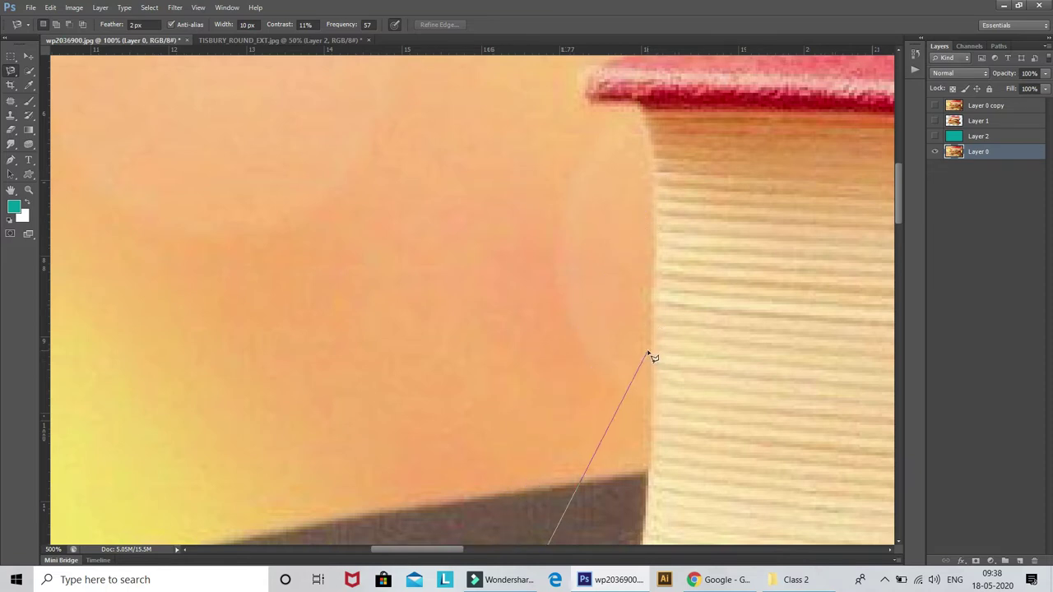
scroll(650, 356, "down", 1, "alt")
Extend the outline up the stack's left side, anchoring at the orange corner and grey tip
scroll(650, 356, "down", 1, "alt")
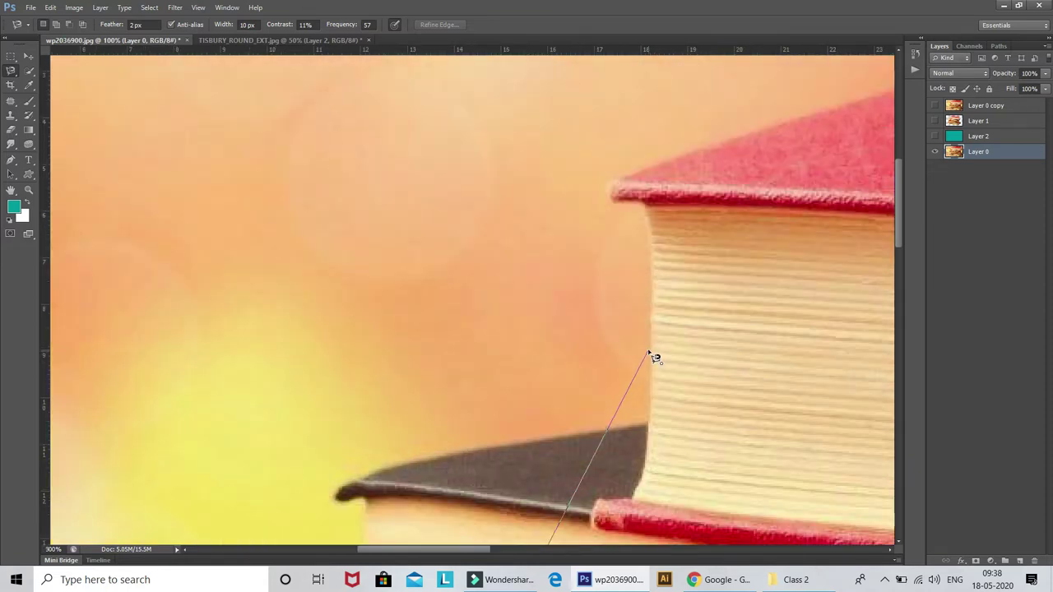
scroll(650, 355, "down", 1, "alt")
scroll(650, 355, "down", 1, "alt")
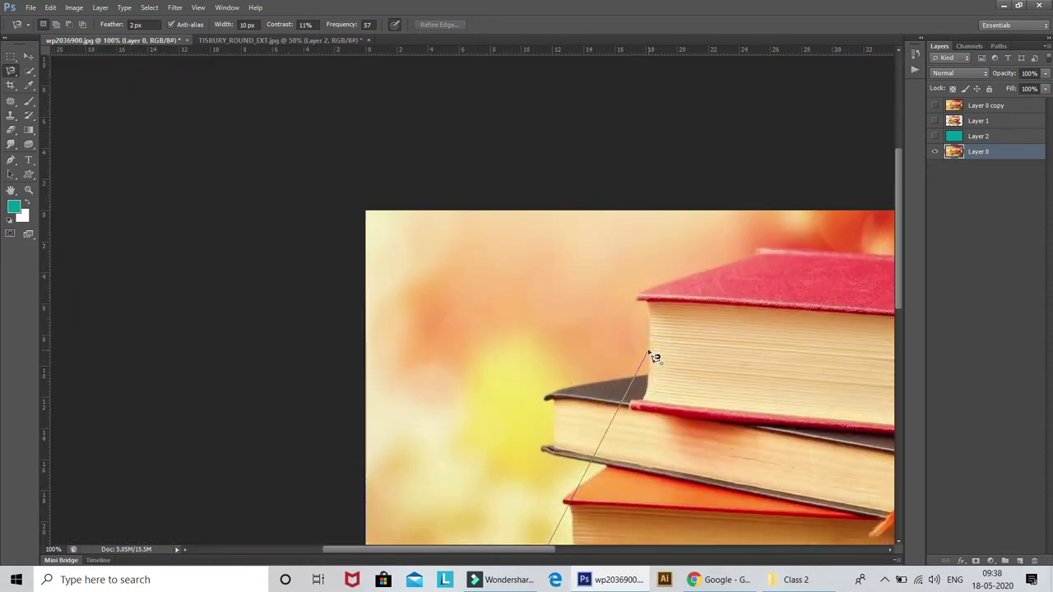
scroll(650, 355, "down", 1, "alt")
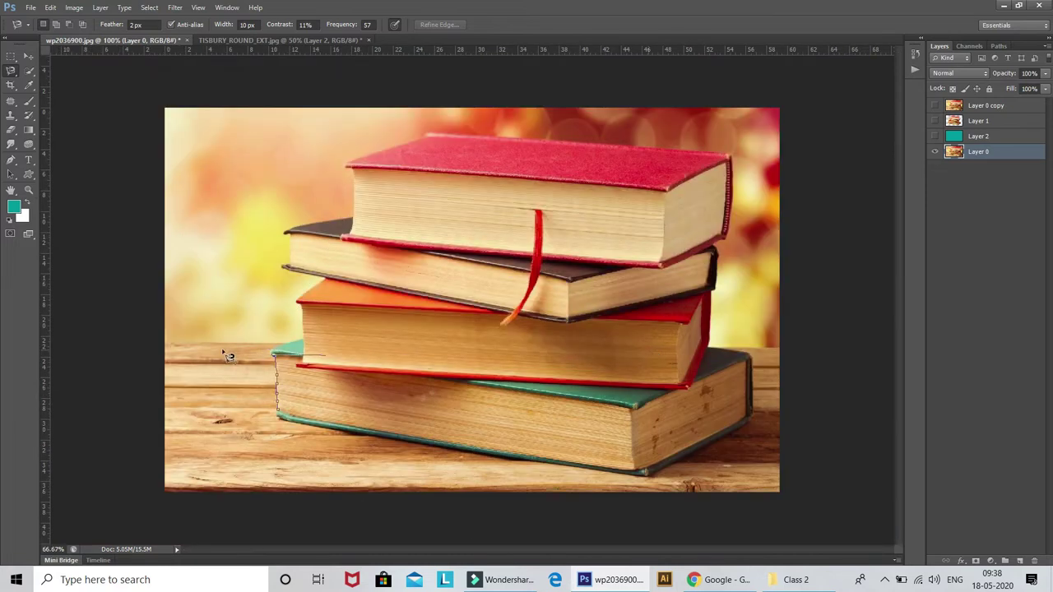
scroll(230, 359, "up", 1, "alt")
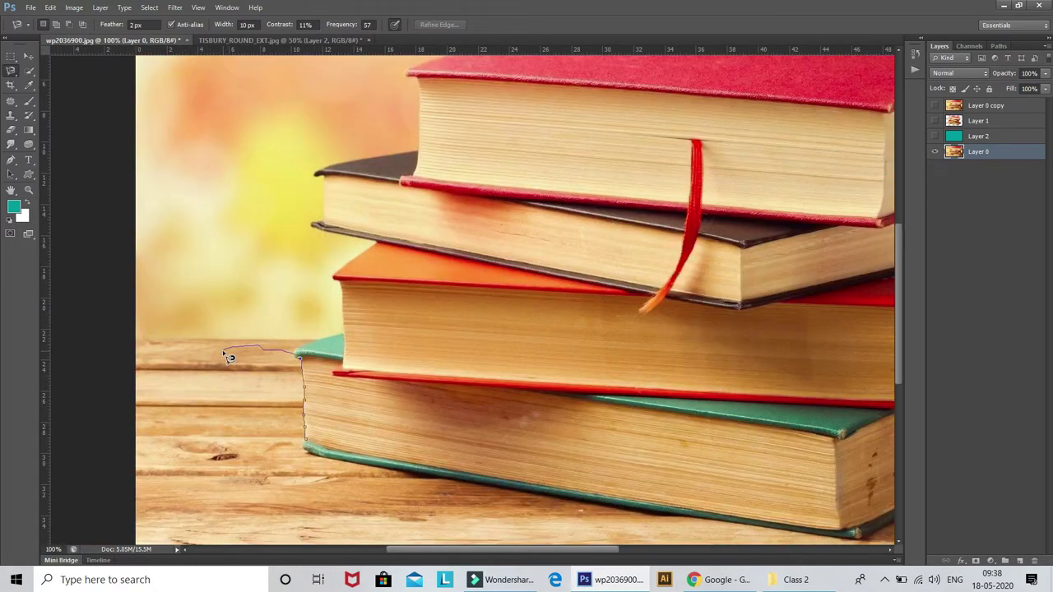
left_click_drag(229, 359, 489, 362)
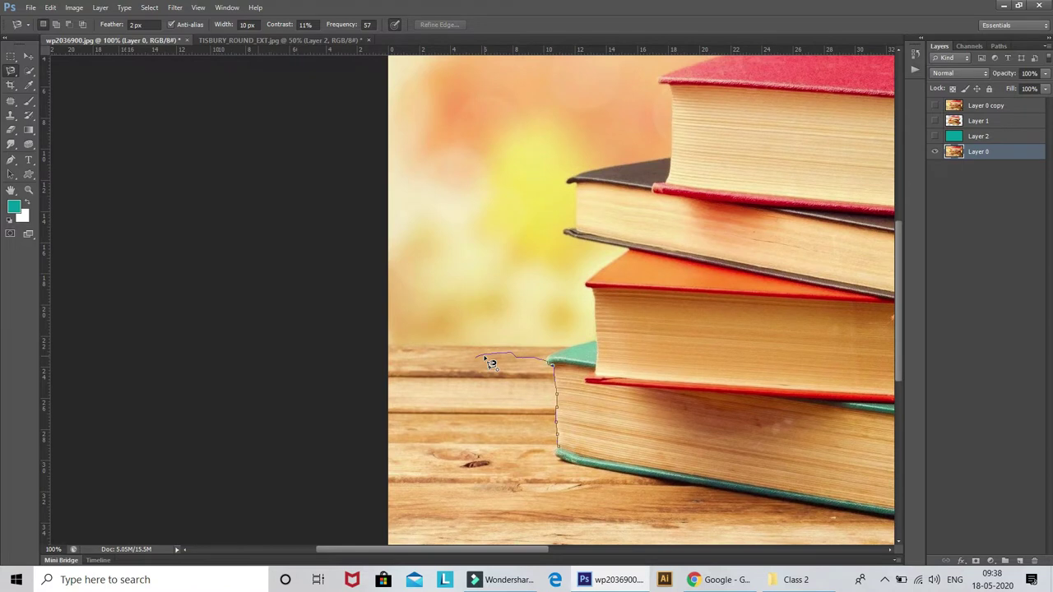
scroll(488, 363, "up", 1, "alt")
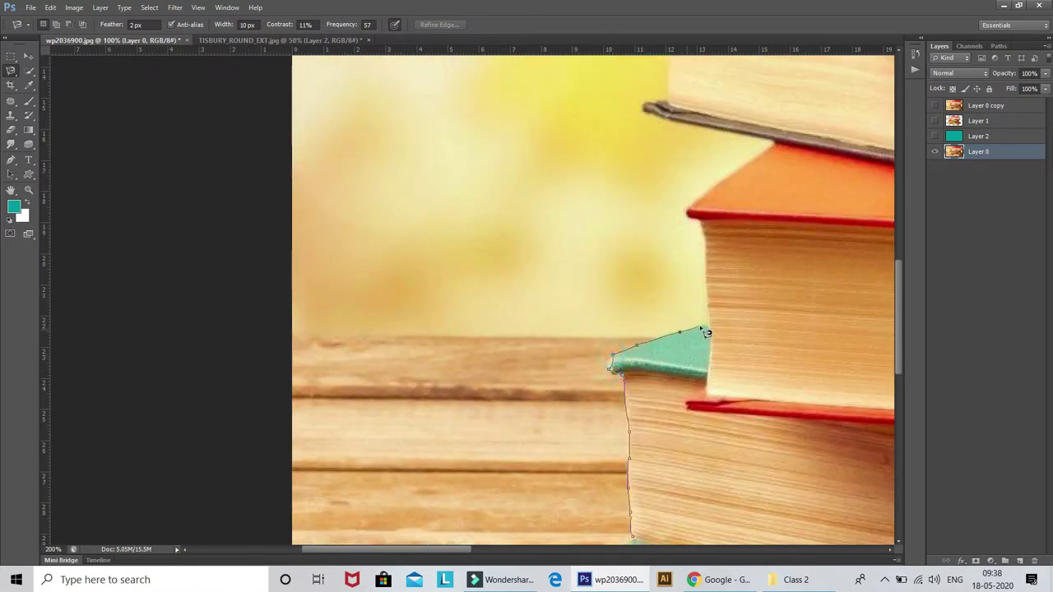
left_click(685, 212)
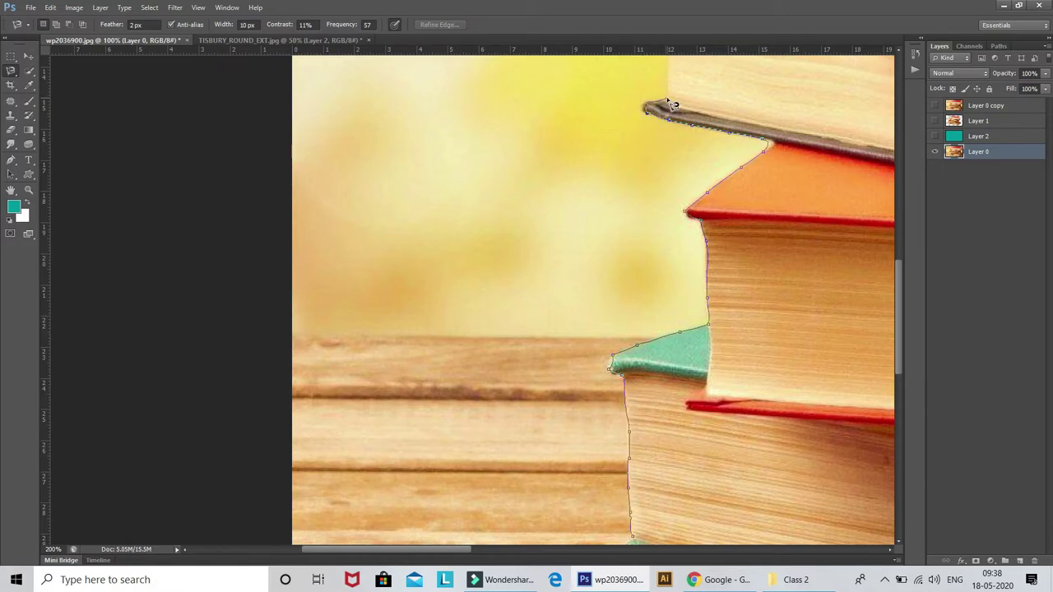
scroll(668, 160, "up", 5)
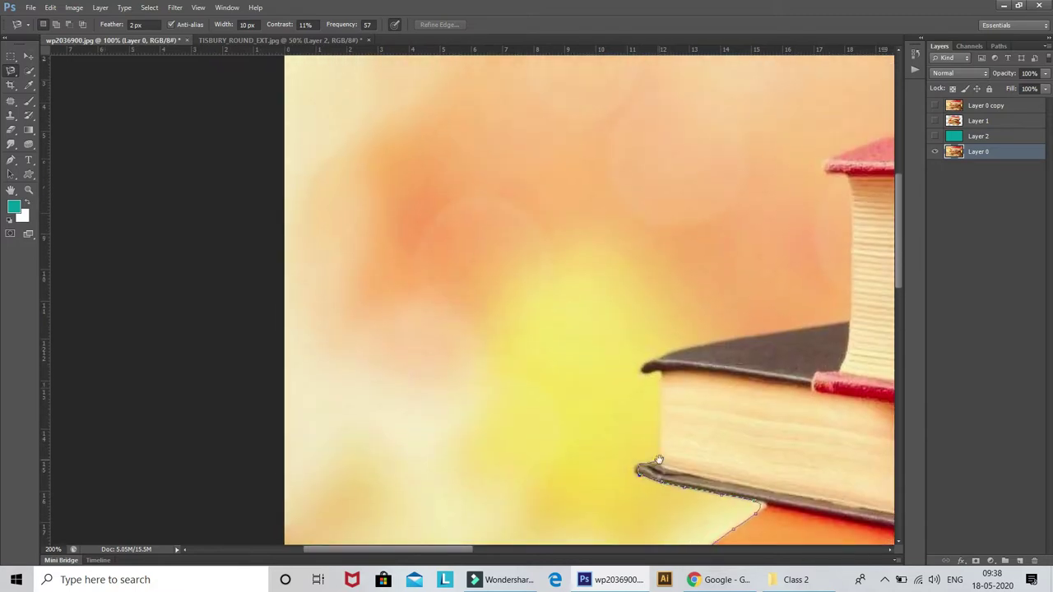
left_click(642, 368)
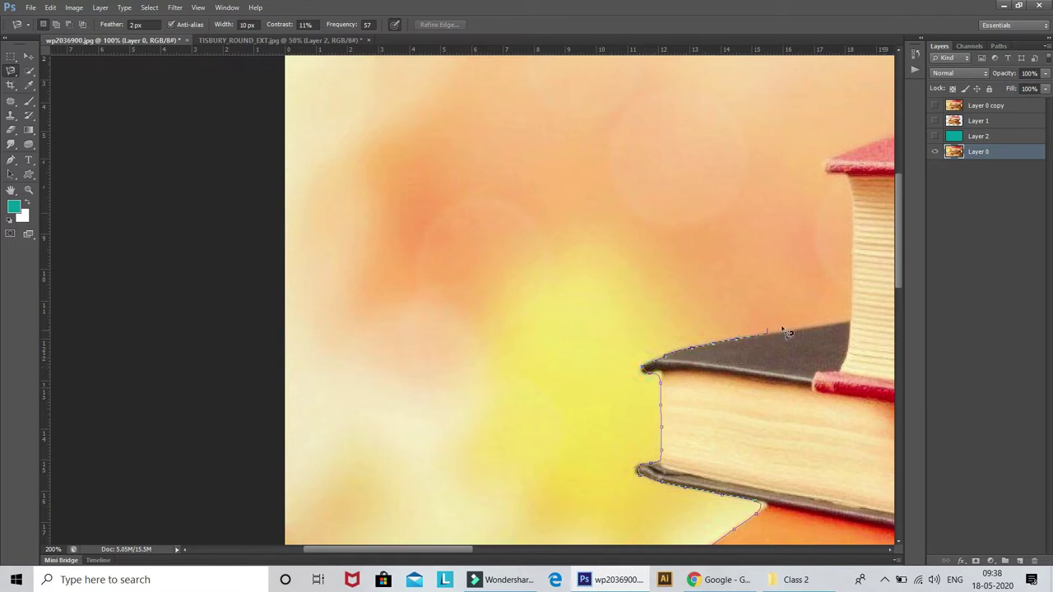
Trace across the red book's top edge to its right corner, removing a misplaced spine anchor
left_click_drag(856, 327, 790, 480)
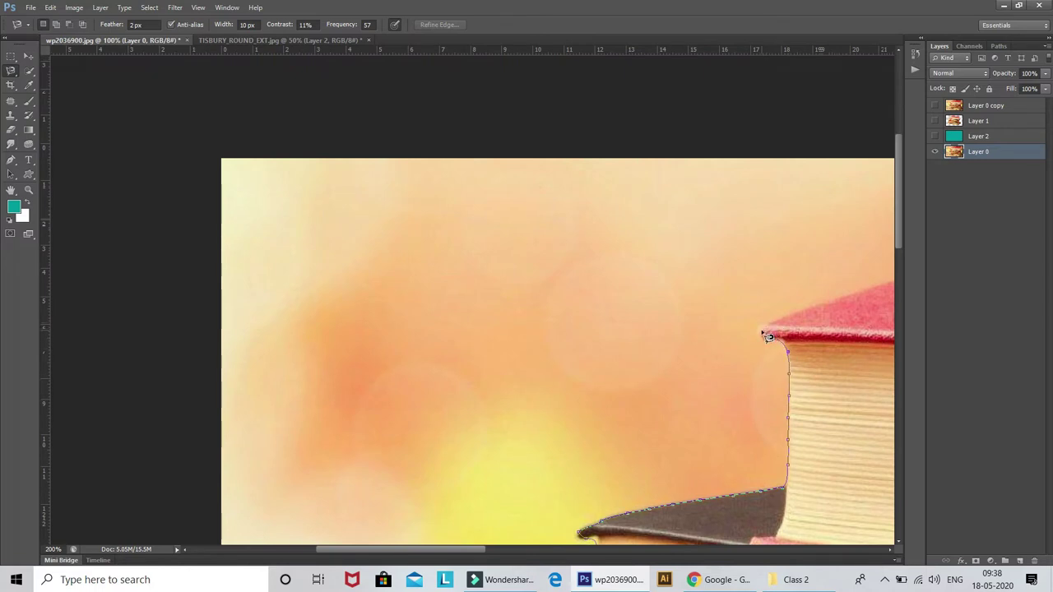
left_click(760, 336)
mouse_move(717, 379)
left_mouse_down()
mouse_move(669, 410)
mouse_move(346, 477)
left_mouse_up()
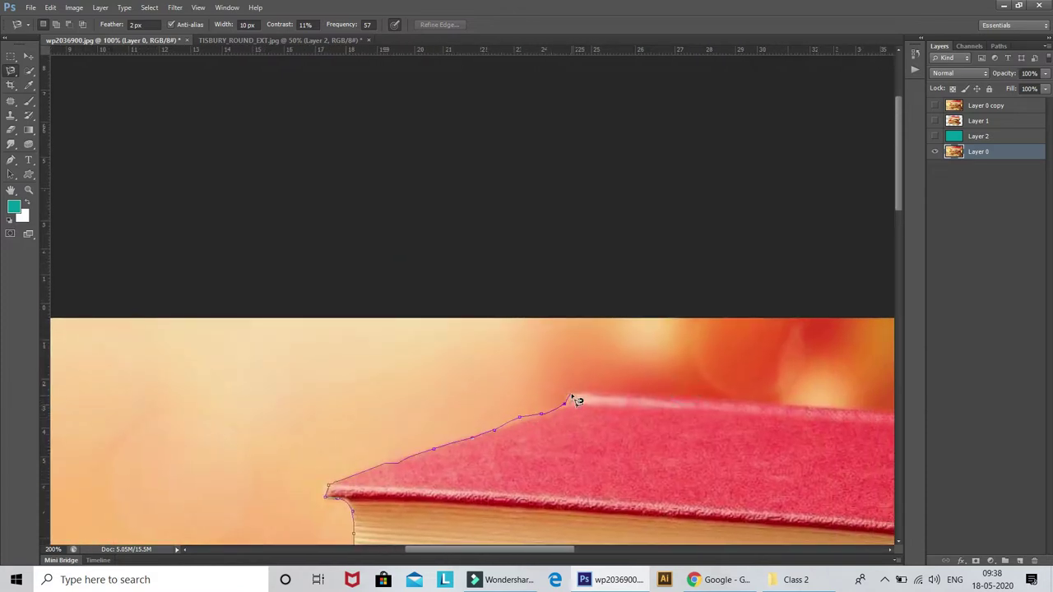
left_click_drag(635, 395, 212, 381)
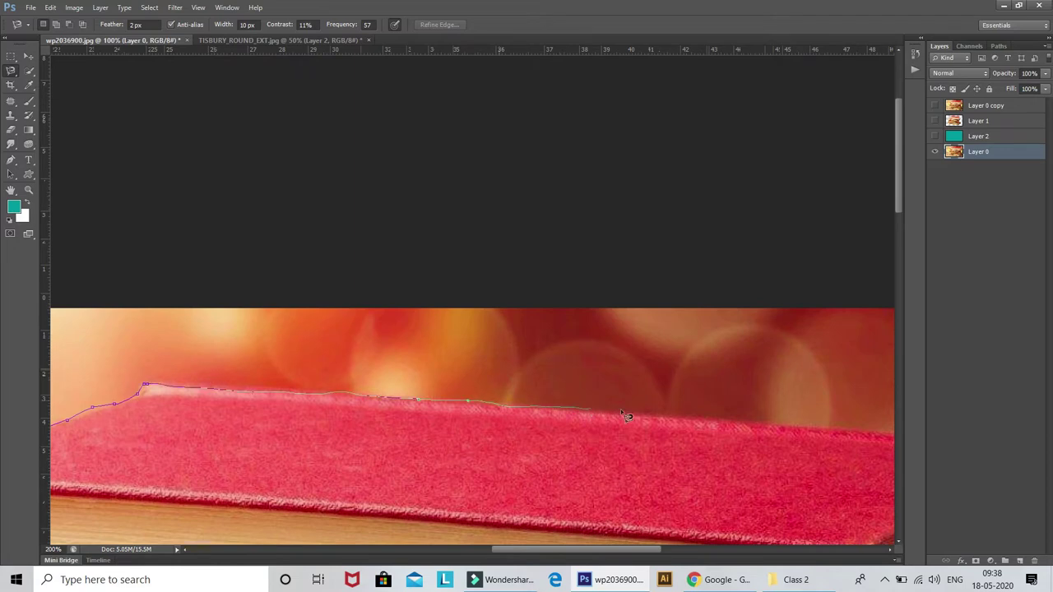
left_click_drag(811, 427, 461, 400)
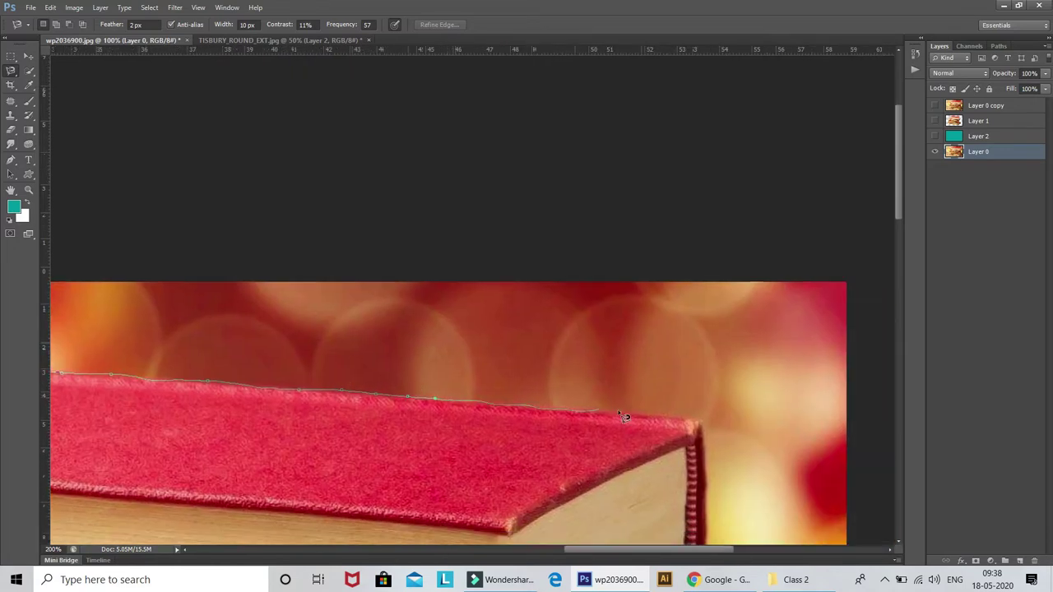
left_click(688, 421)
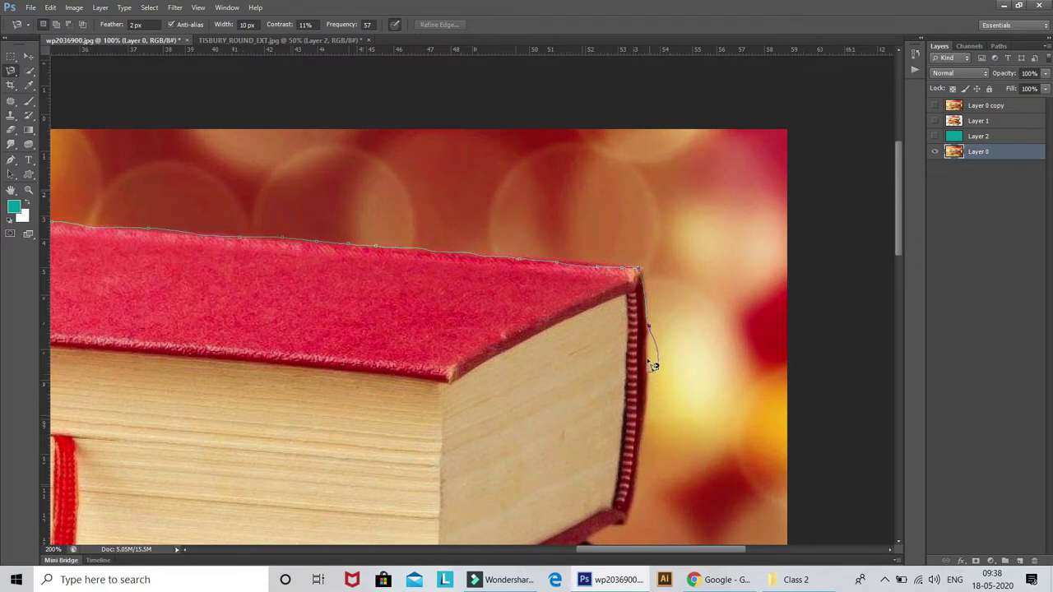
key("BackSpace")
Trace down the red and dark spines and along the green book's bottom, closing at the start point
scroll(625, 520, "down", 5)
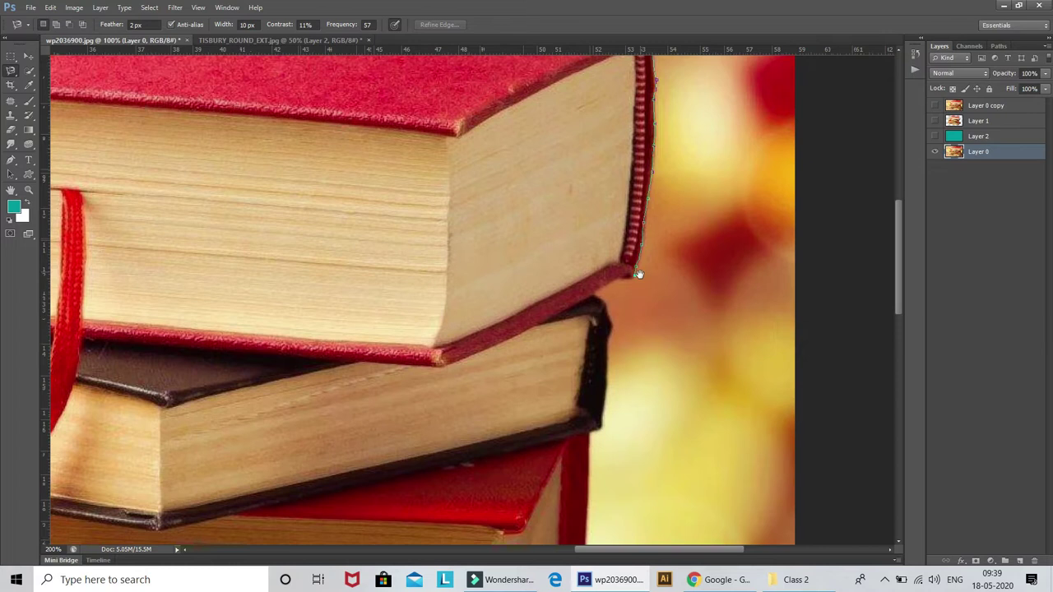
left_click(592, 292)
left_click(597, 428)
scroll(597, 428, "down", 2)
scroll(590, 428, "down", 4)
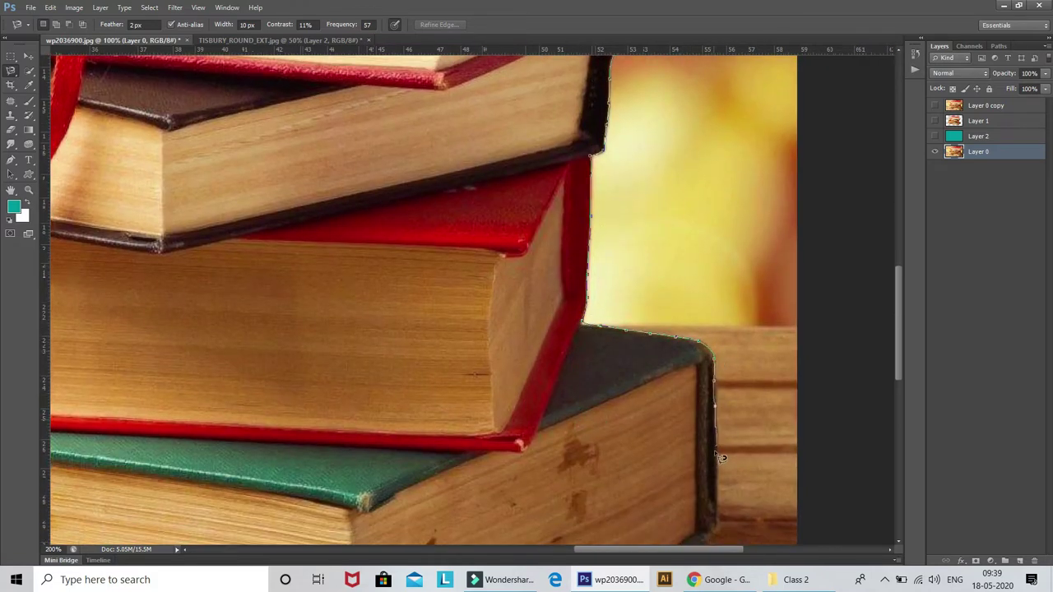
left_click_drag(717, 529, 782, 286)
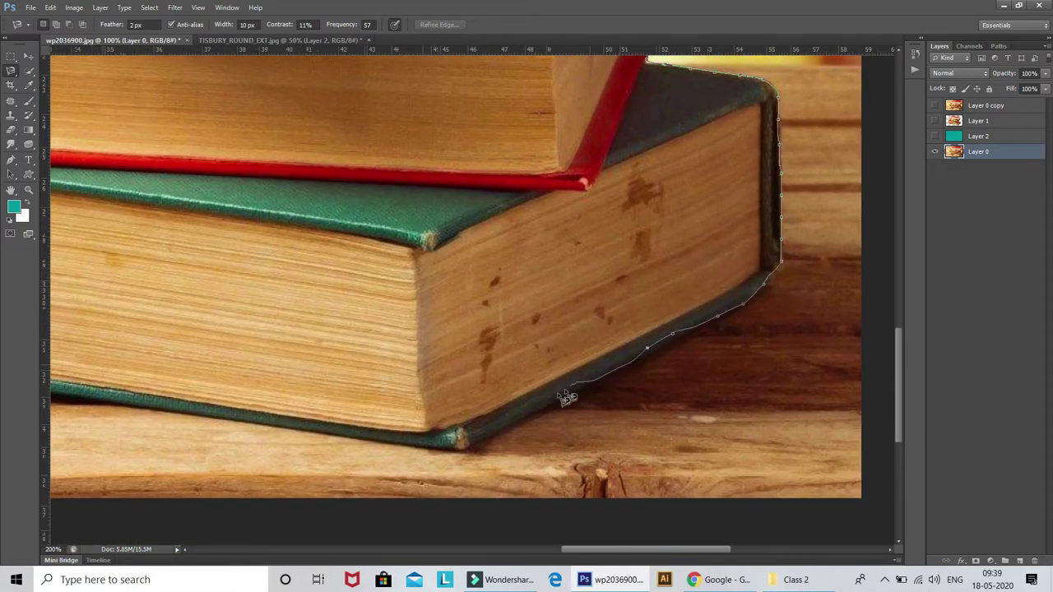
left_click_drag(482, 439, 846, 388)
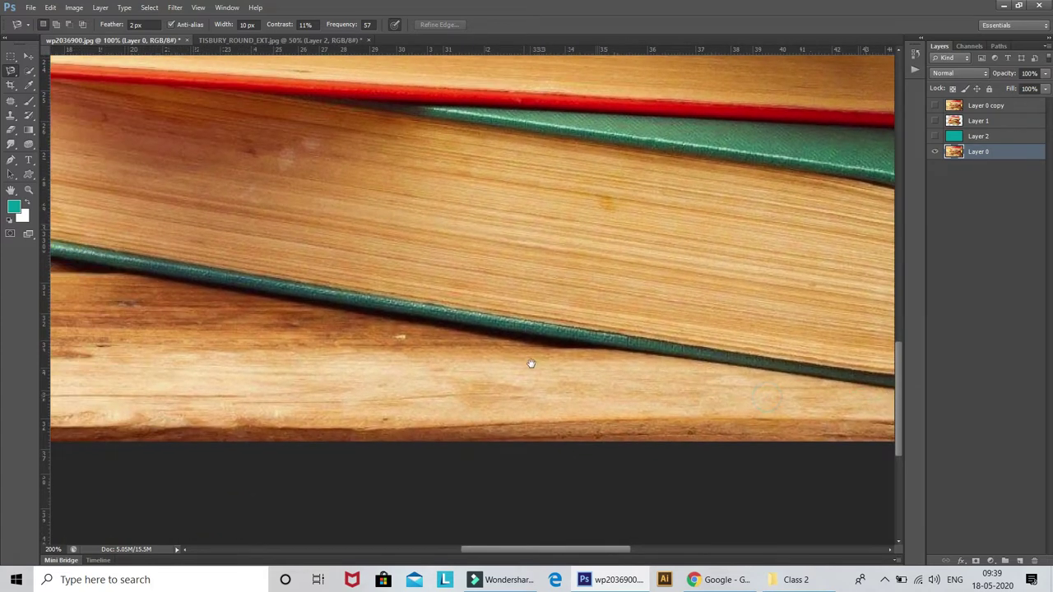
left_click_drag(530, 363, 704, 358)
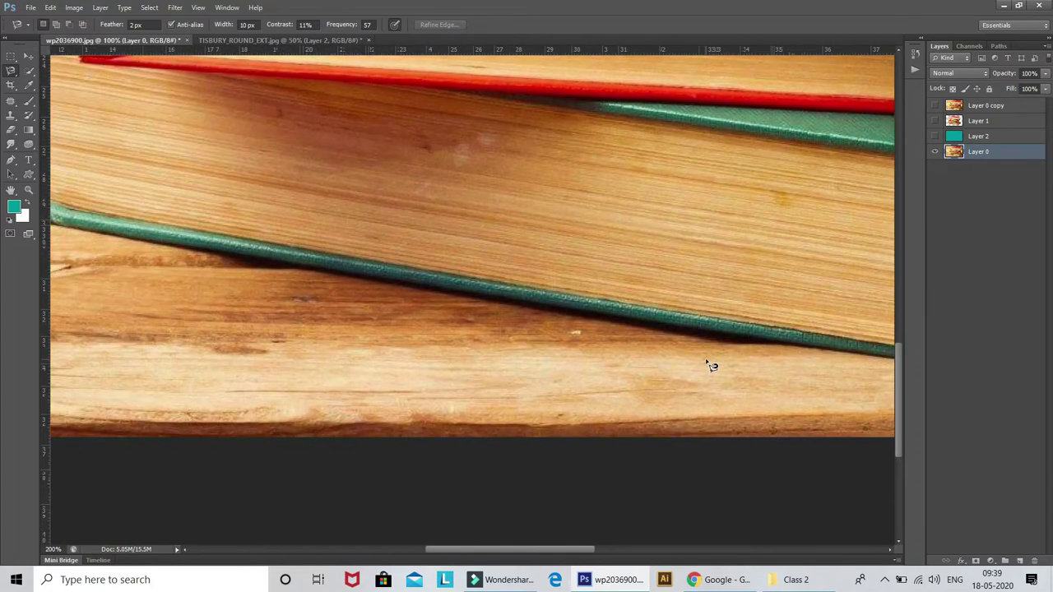
scroll(713, 366, "down", 1)
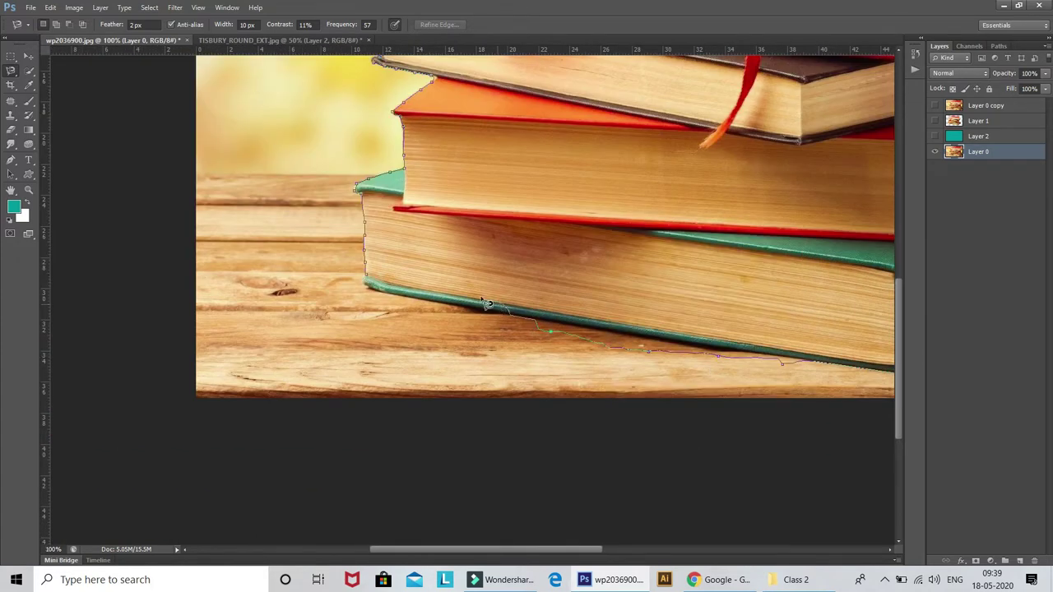
left_click_drag(548, 284, 396, 284)
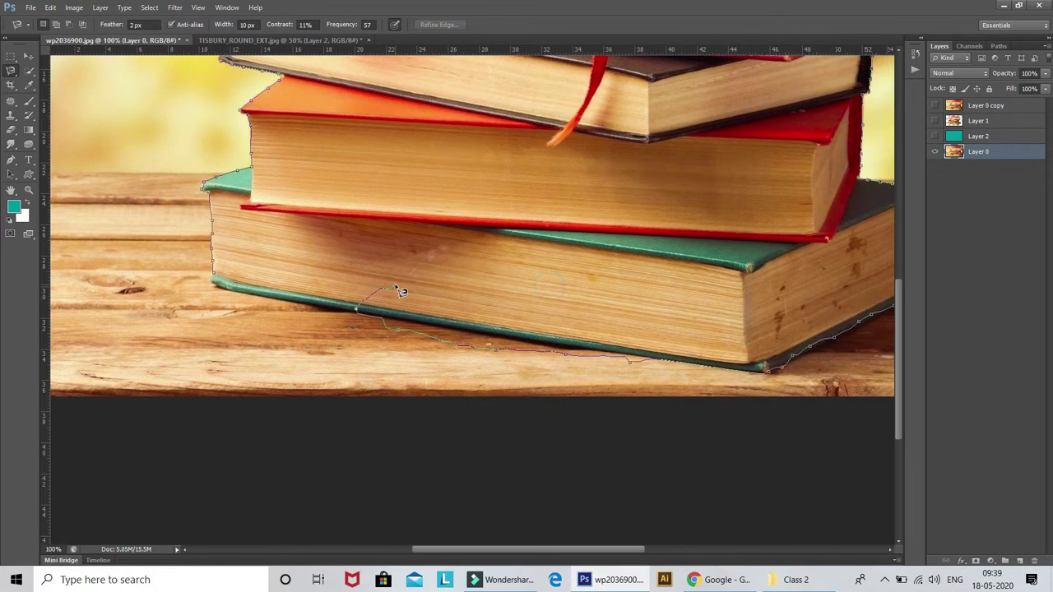
key("BackSpace")
key("BackSpace")
key("BackSpace")
key("BackSpace")
key("BackSpace")
key("BackSpace")
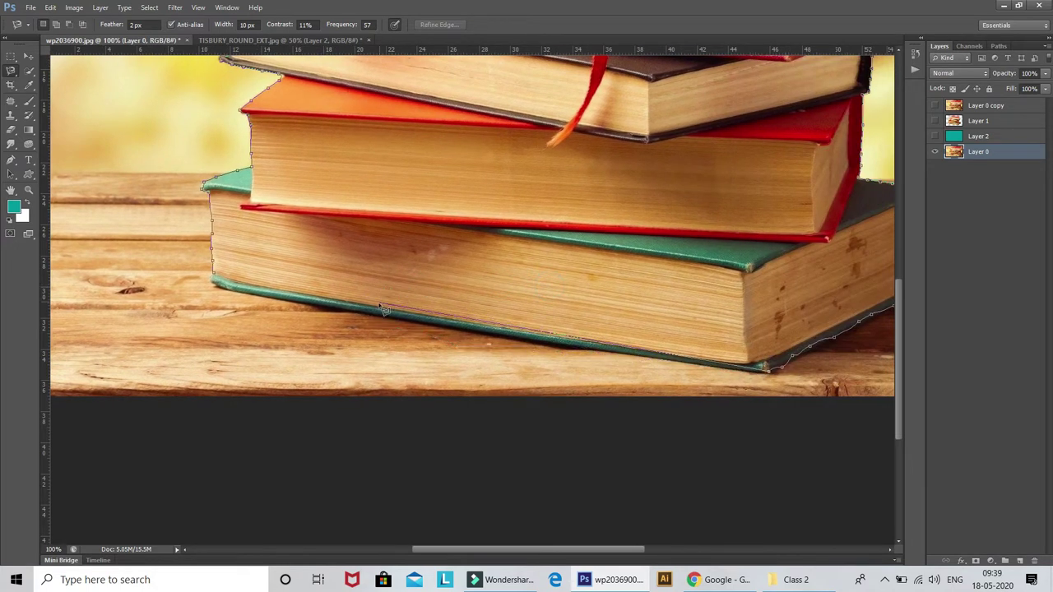
key("BackSpace")
key("BackSpace")
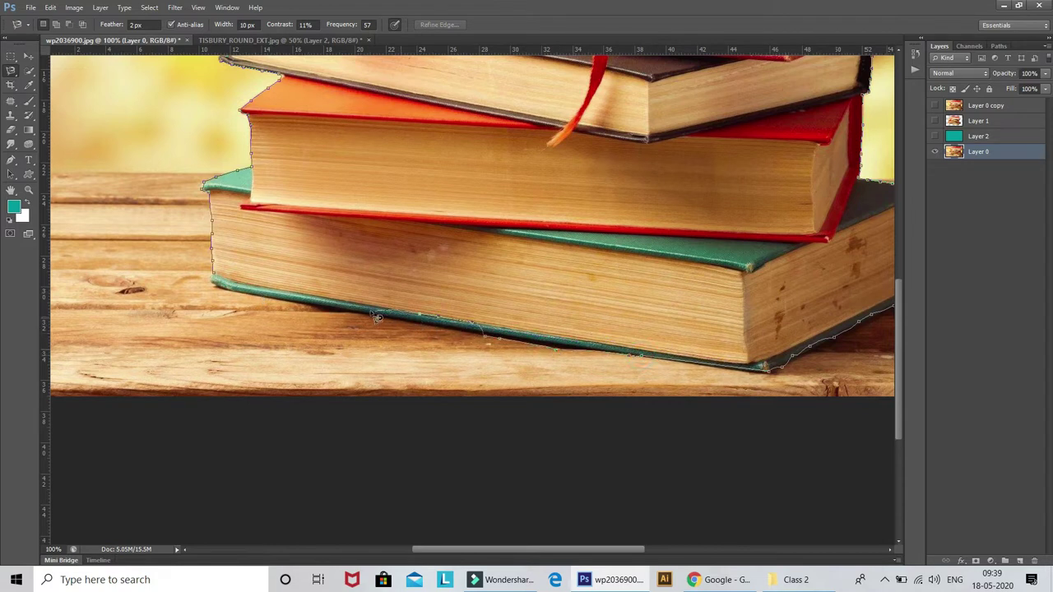
left_click(218, 278)
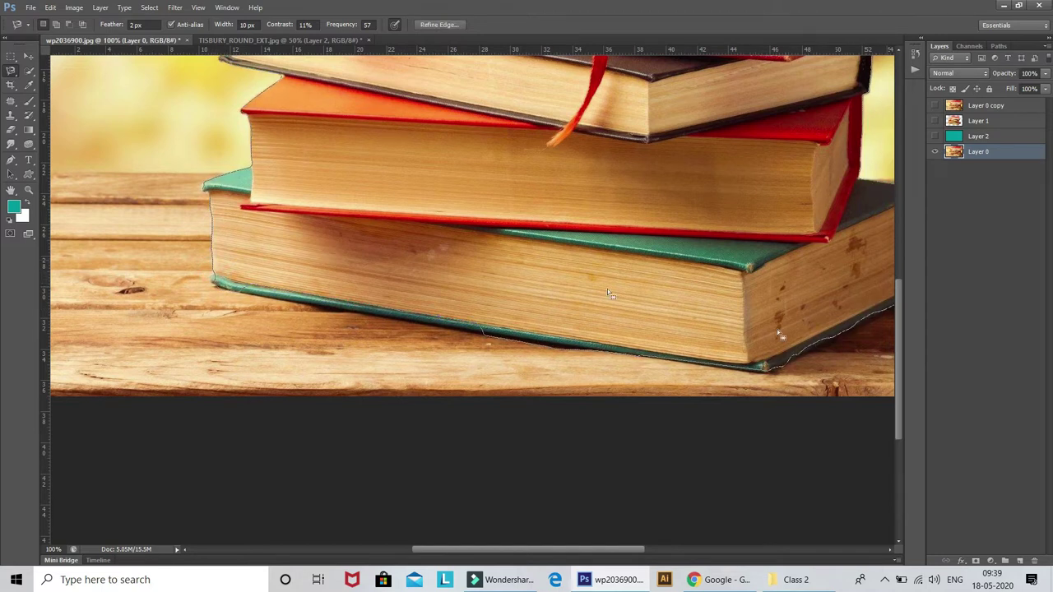
Copy the selected books onto a new Layer 3
key("ctrl+minus")
key("ctrl+minus")
key("ctrl+plus")
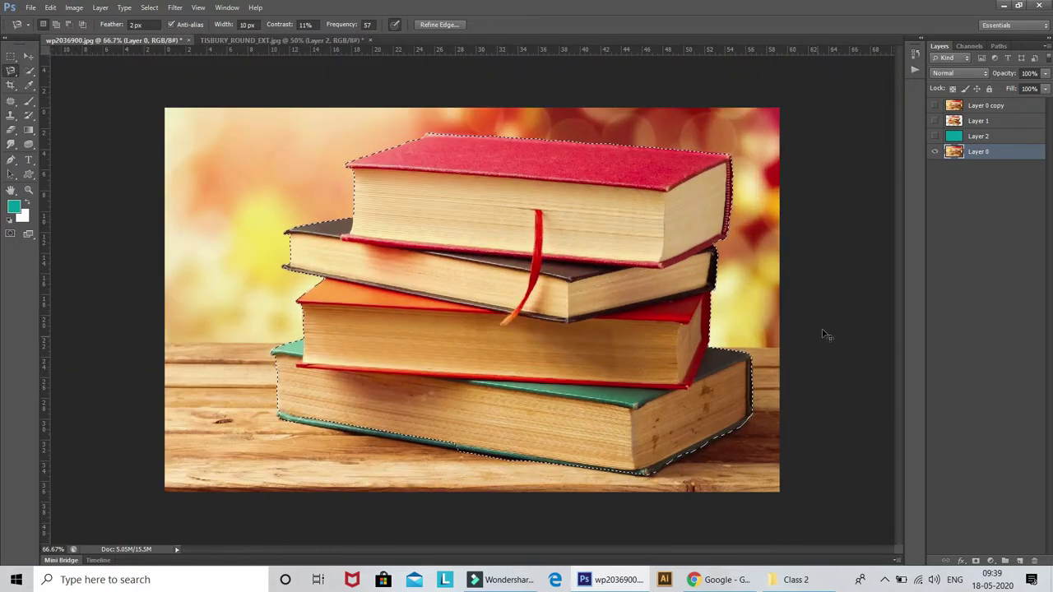
key("ctrl+j")
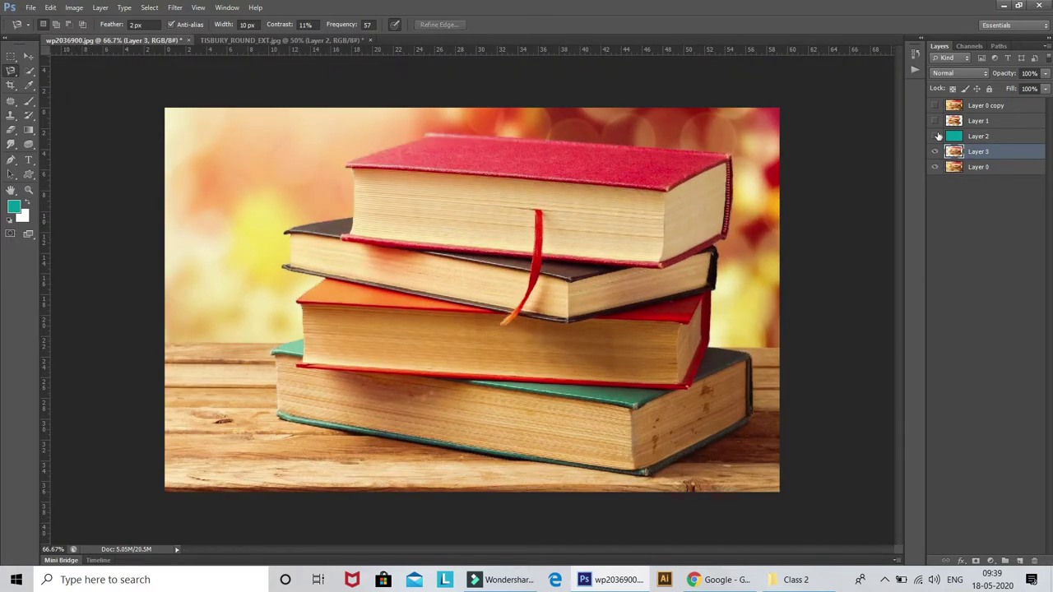
Toggle the background photo and cutout layer visibility to inspect the cutout over transparency
left_click(933, 168)
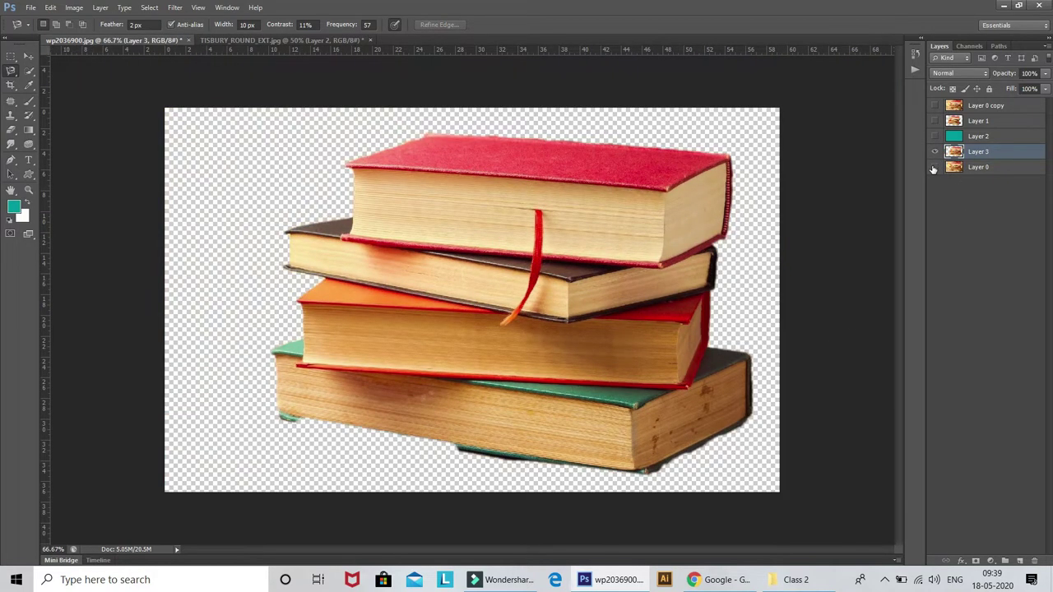
left_click(934, 167)
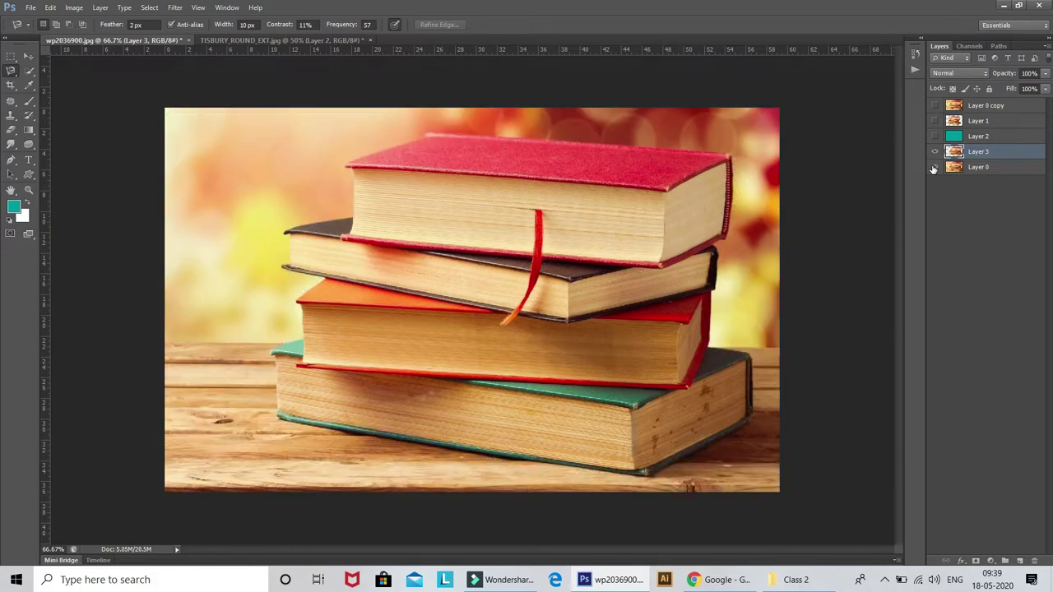
left_click(933, 167)
left_click(934, 168)
left_click(934, 167)
left_click(933, 168)
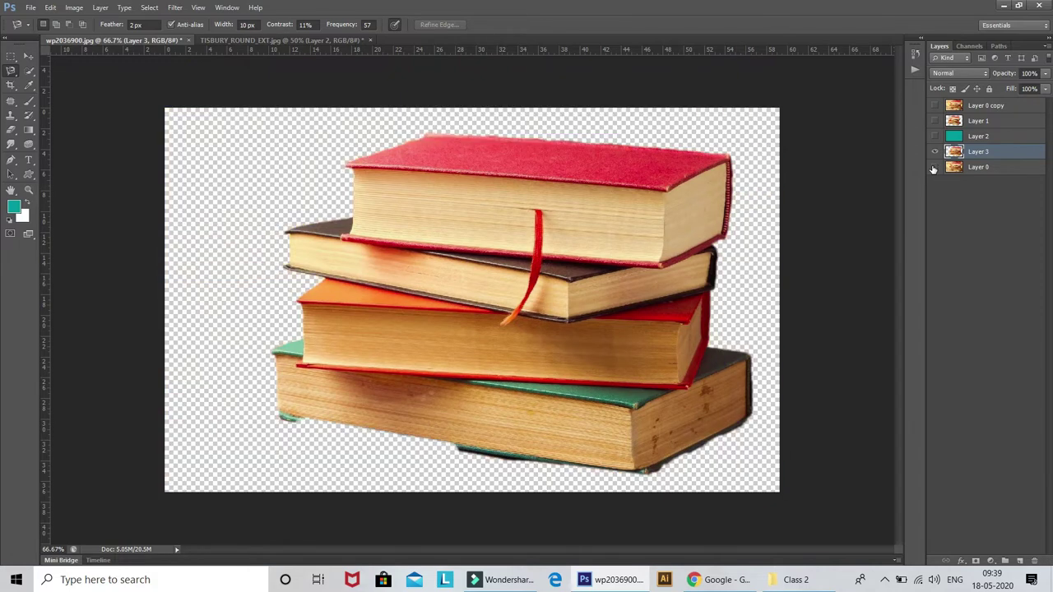
left_click(934, 168)
left_click(935, 153)
left_click(934, 153)
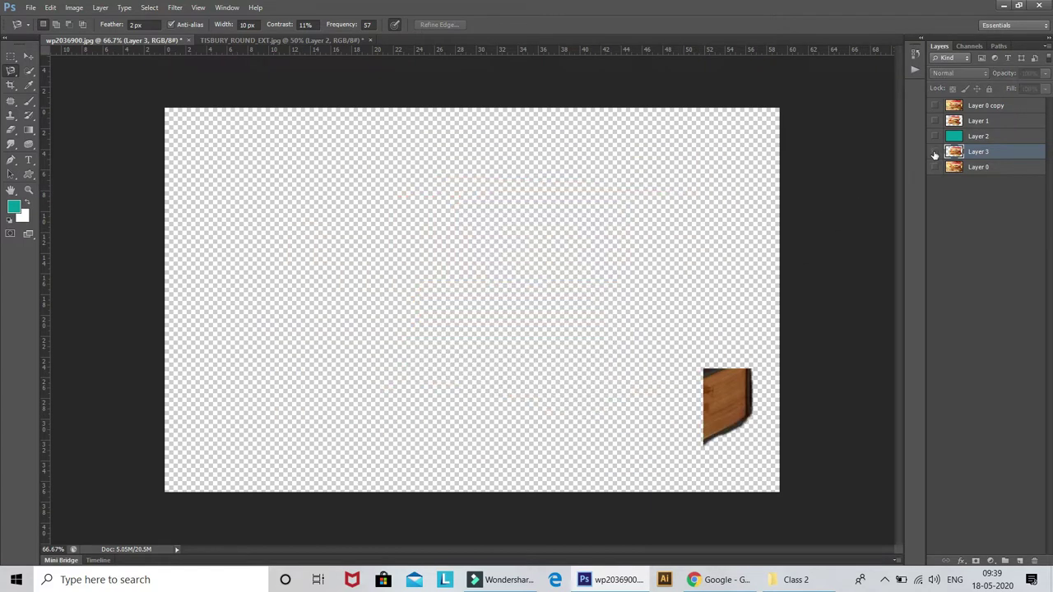
left_click(935, 153)
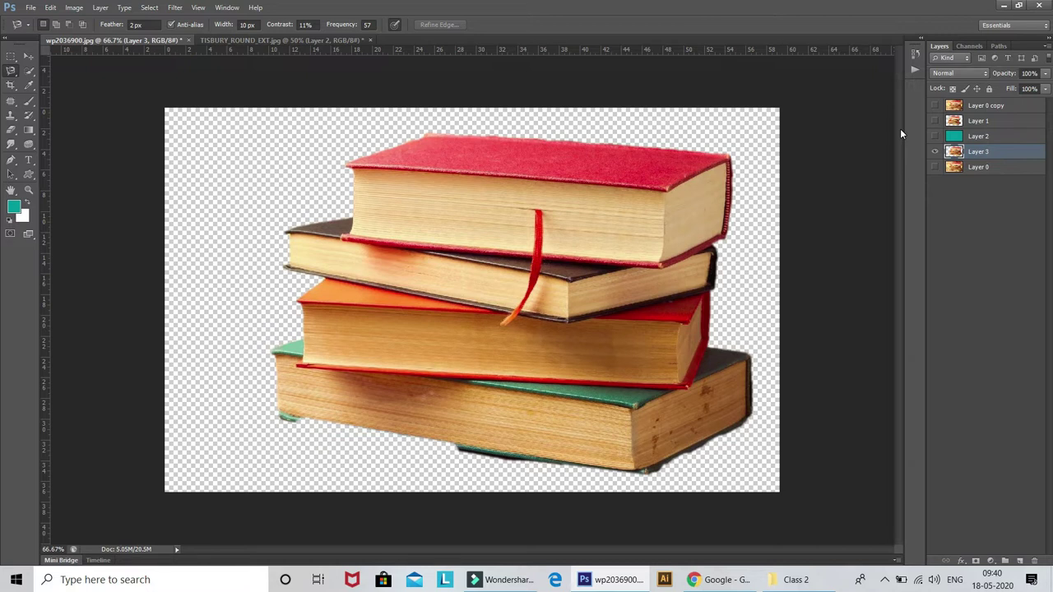
Reselect Magnetic Lasso, click its Width field, and undo the Layer 3 copy
right_click(10, 72)
left_click(63, 90)
left_click(254, 24)
left_click(255, 25)
key("ctrl+z")
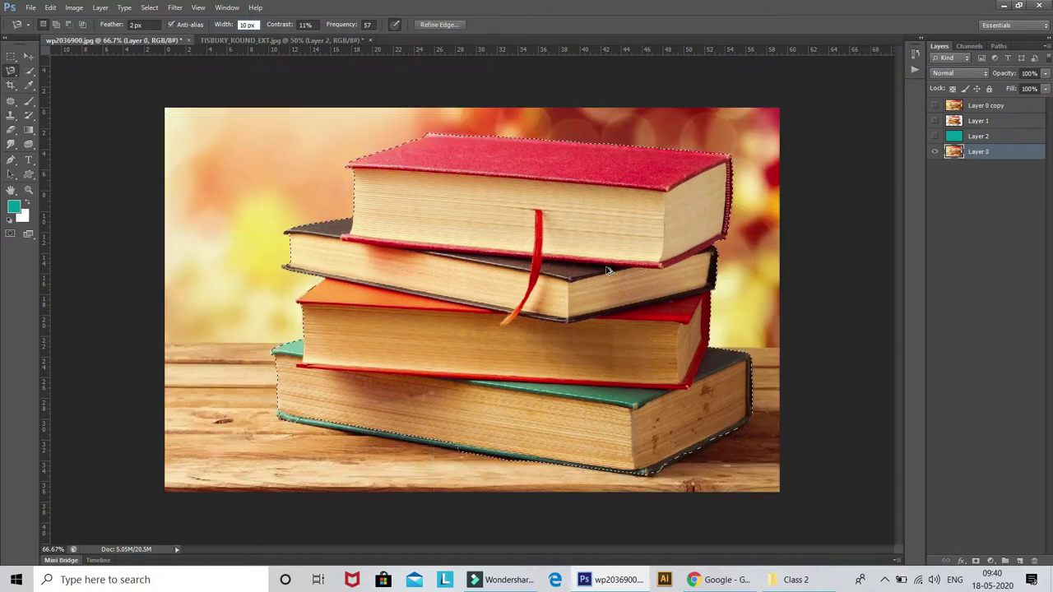
Drop the book-stack selection, zoom to 200%, and make Layer 0 active
key("ctrl+alt+z")
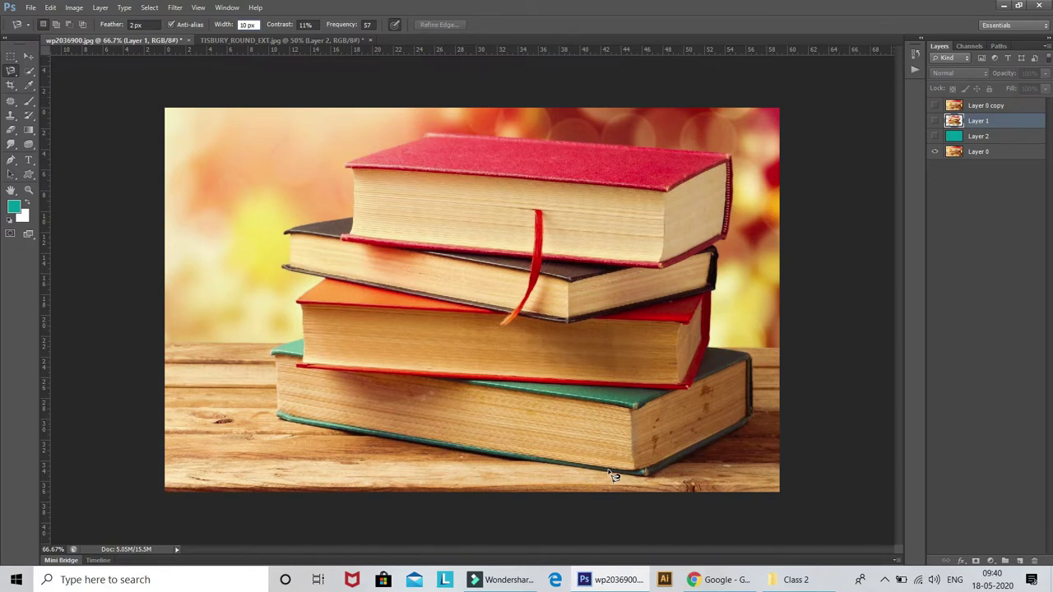
key("ctrl+plus")
key("ctrl+plus")
key("Return")
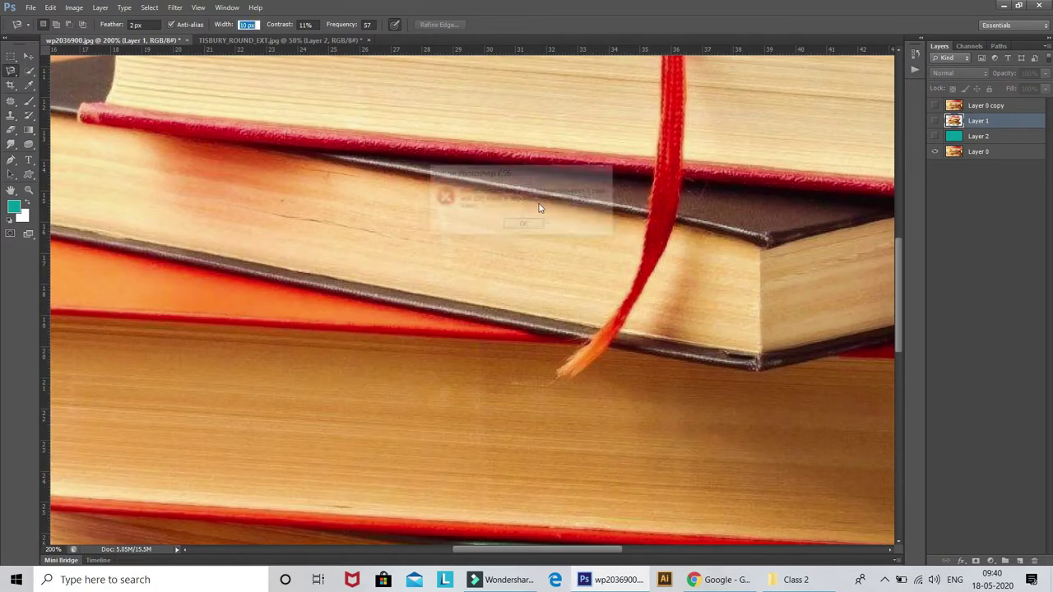
left_click(977, 153)
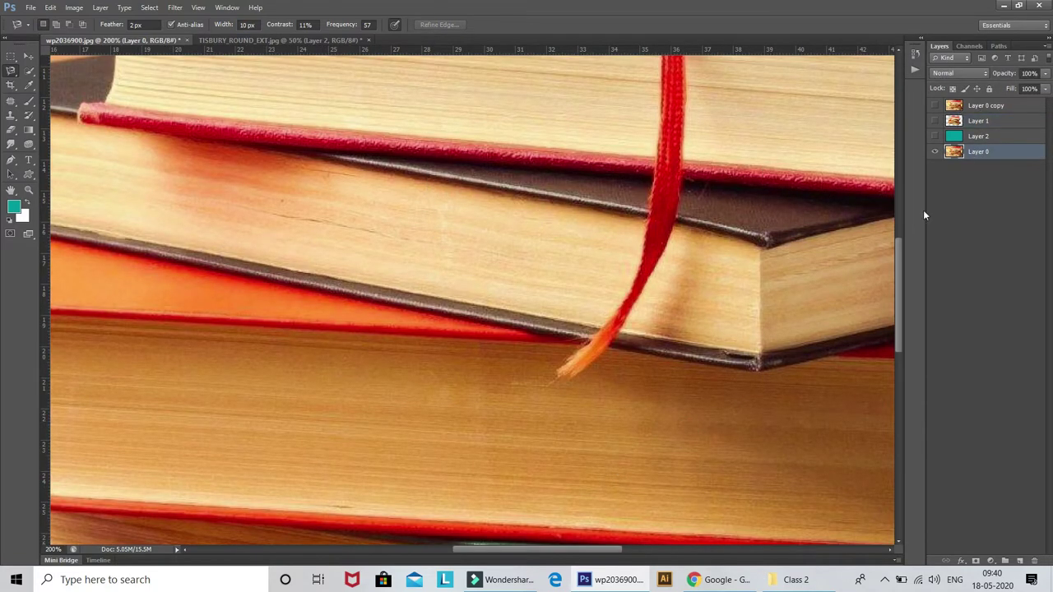
scroll(640, 357, "down", 5)
scroll(630, 379, "down", 5)
scroll(658, 346, "up", 1)
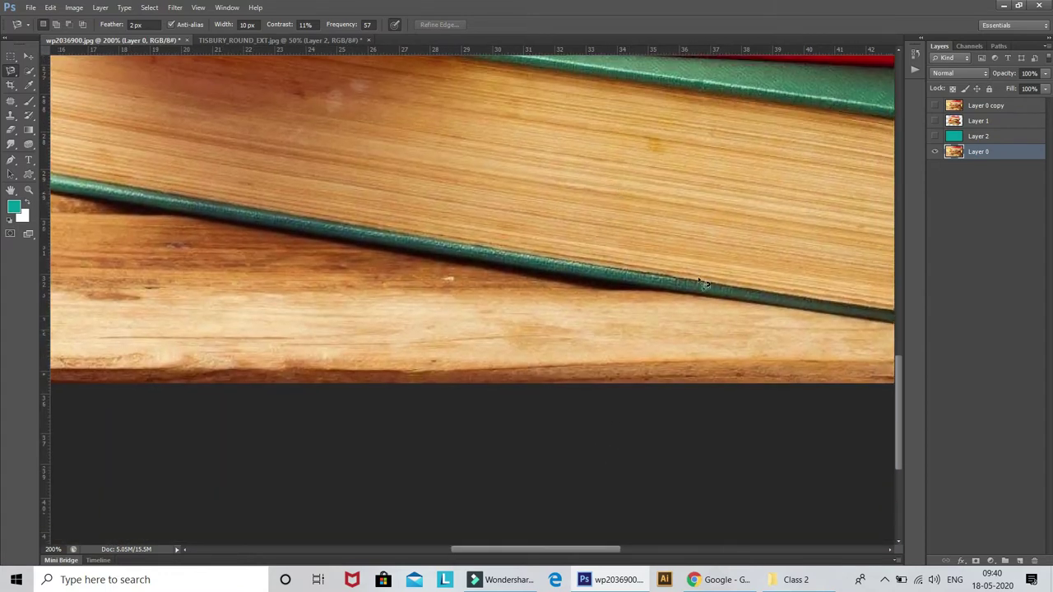
Make two trial tracings along the green book's bottom edge, then discard the selection
left_click(751, 301)
left_click_drag(412, 249, 713, 383)
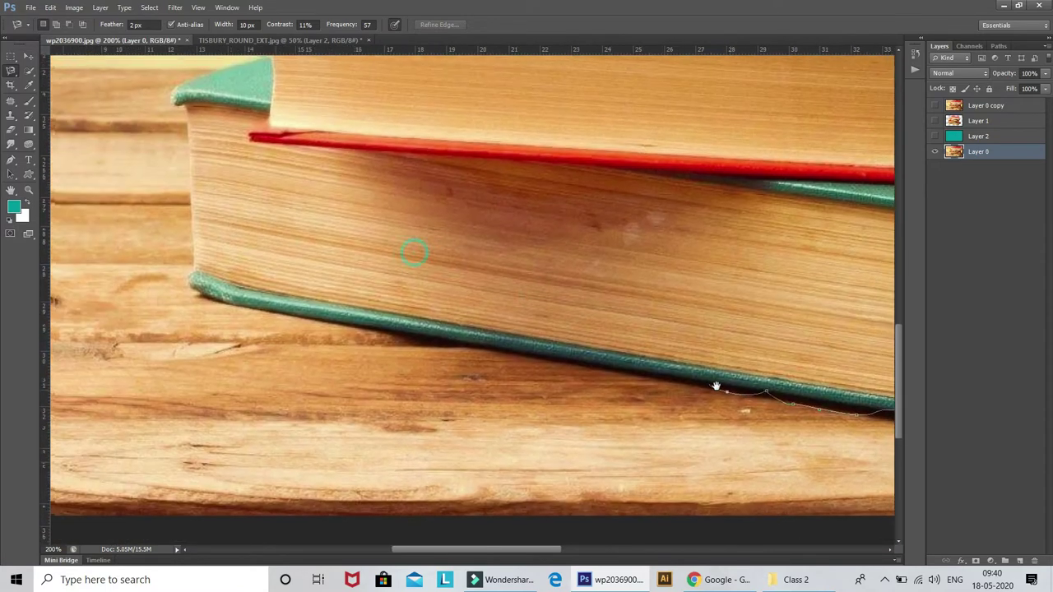
left_click_drag(646, 383, 525, 359)
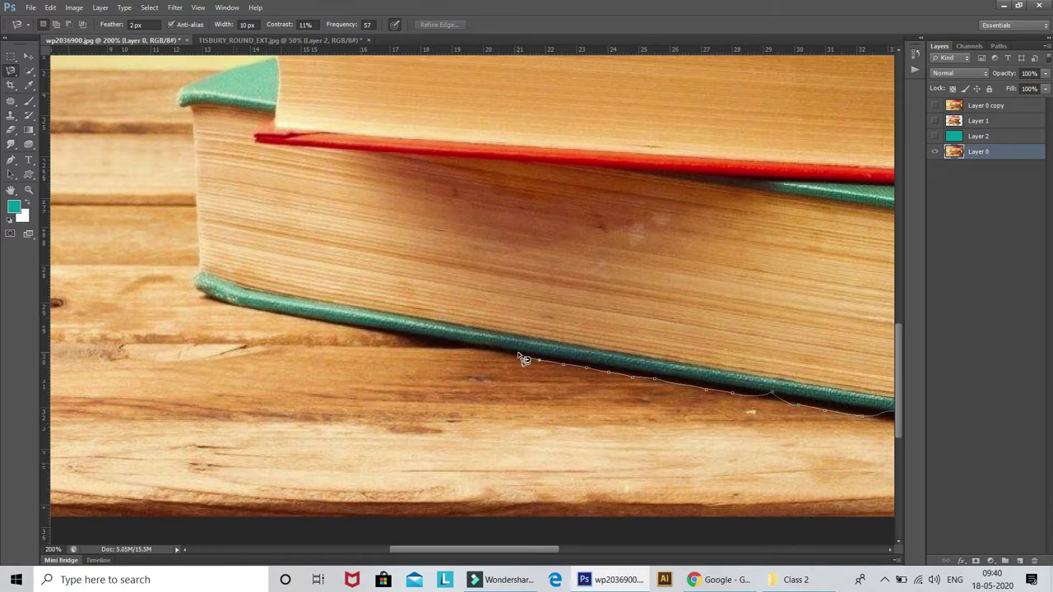
mouse_move(524, 359)
left_mouse_down()
mouse_move(567, 401)
mouse_move(489, 390)
mouse_move(402, 413)
left_mouse_up()
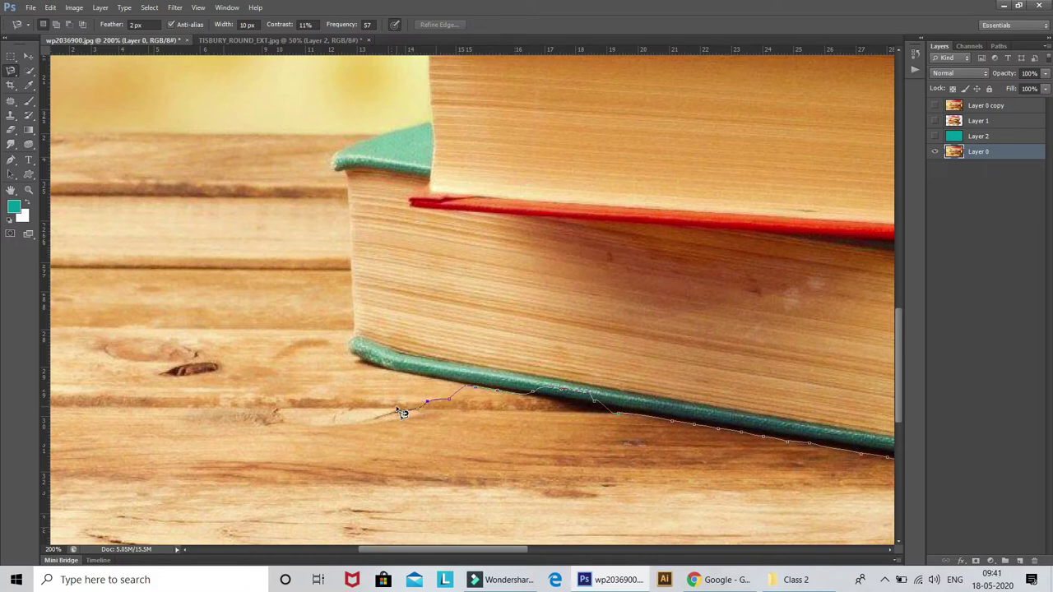
mouse_move(402, 413)
left_mouse_down()
mouse_move(413, 394)
mouse_move(466, 386)
left_mouse_up()
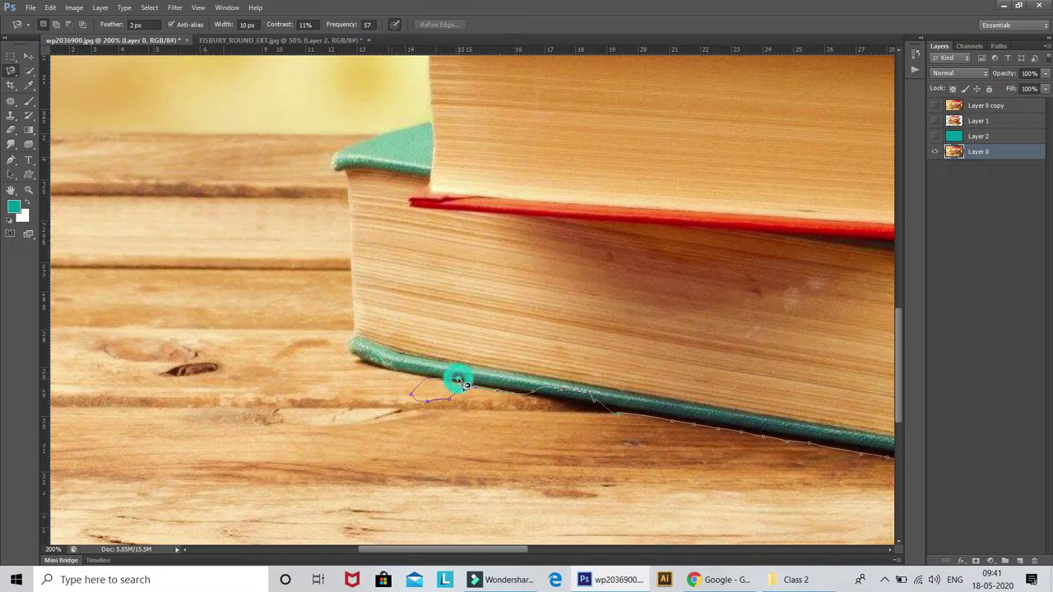
left_click(465, 386)
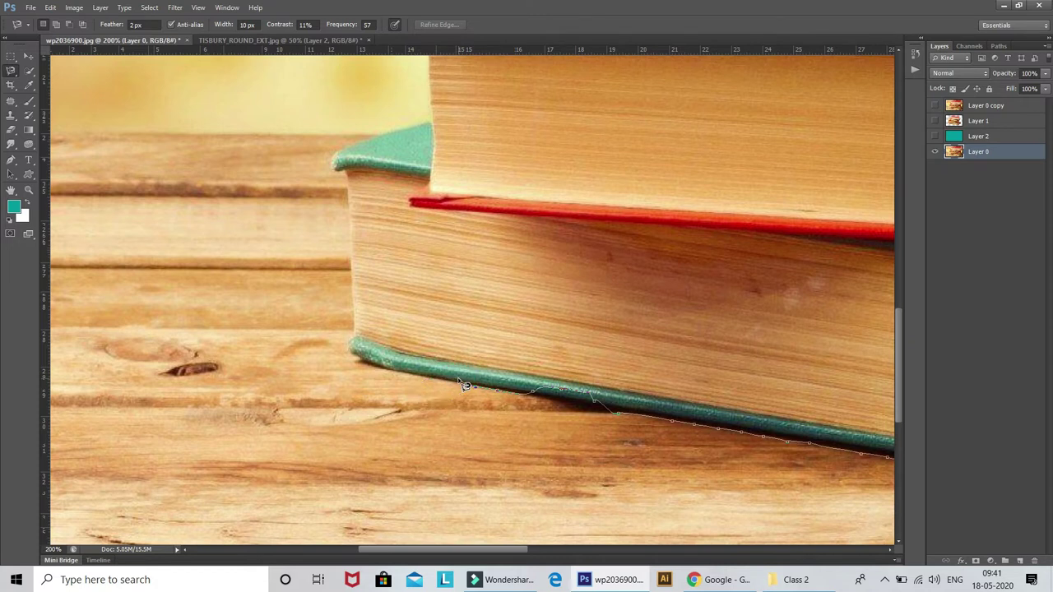
left_click(465, 386)
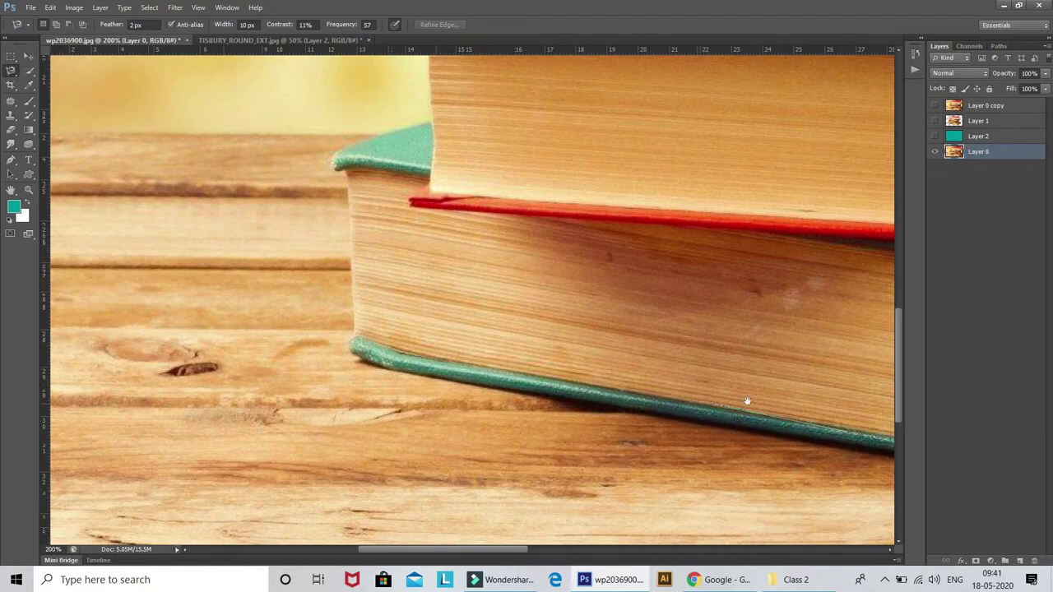
left_click_drag(747, 400, 258, 292)
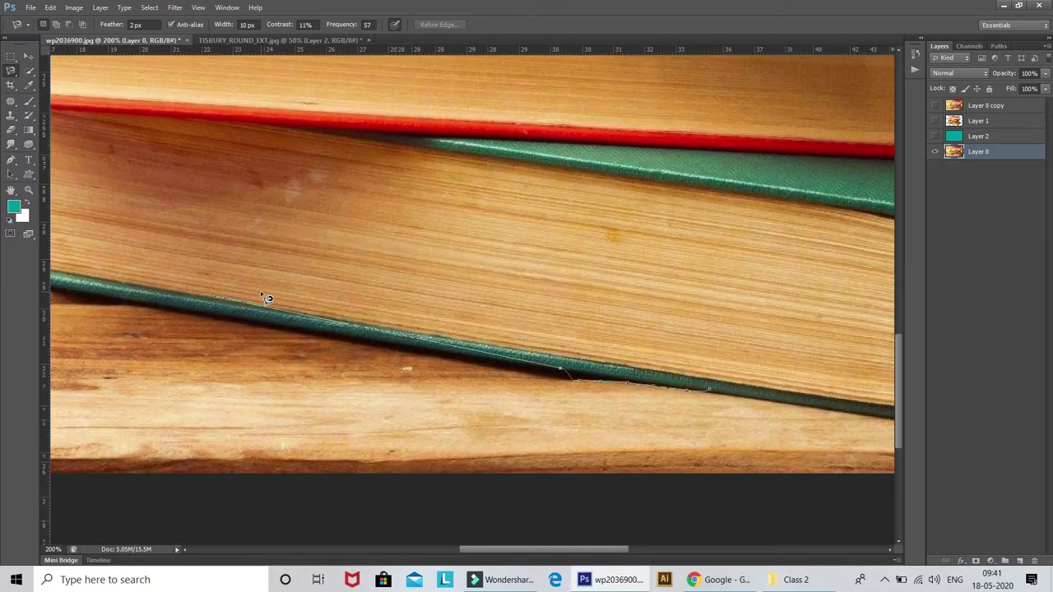
left_click(416, 320)
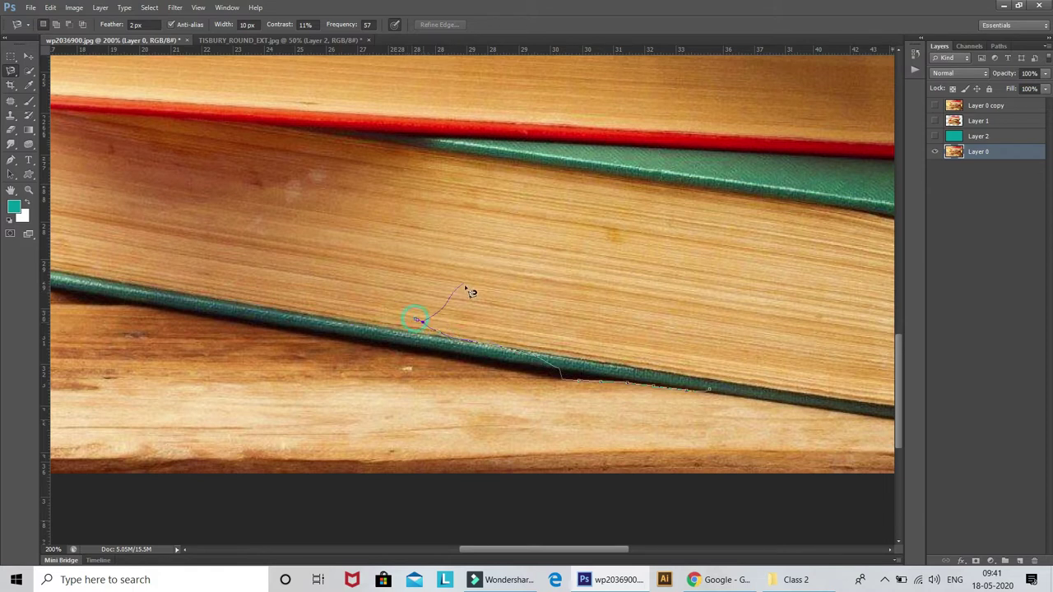
double_click(715, 394)
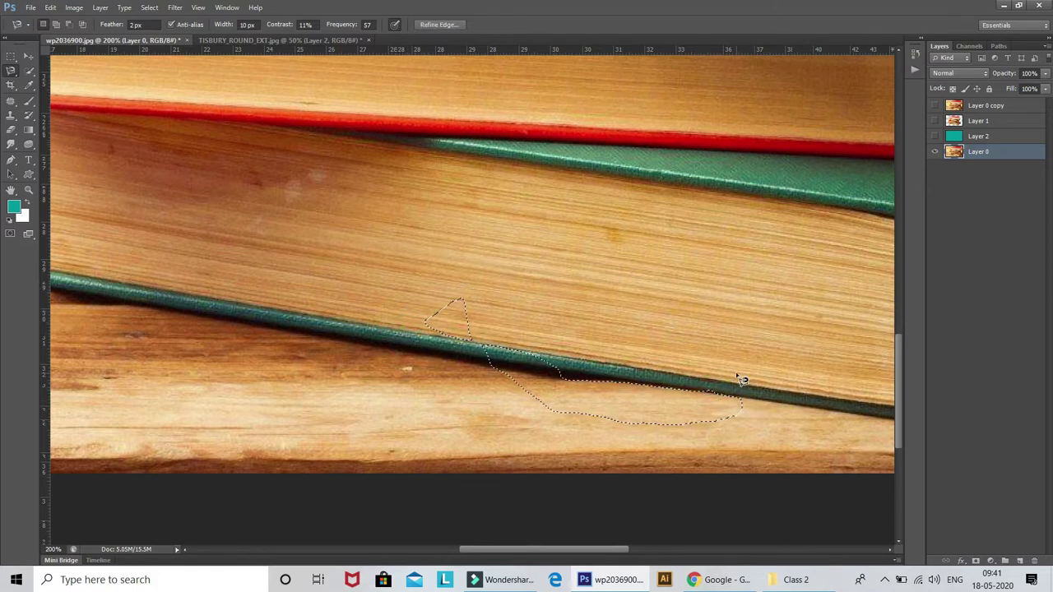
key("ctrl+d")
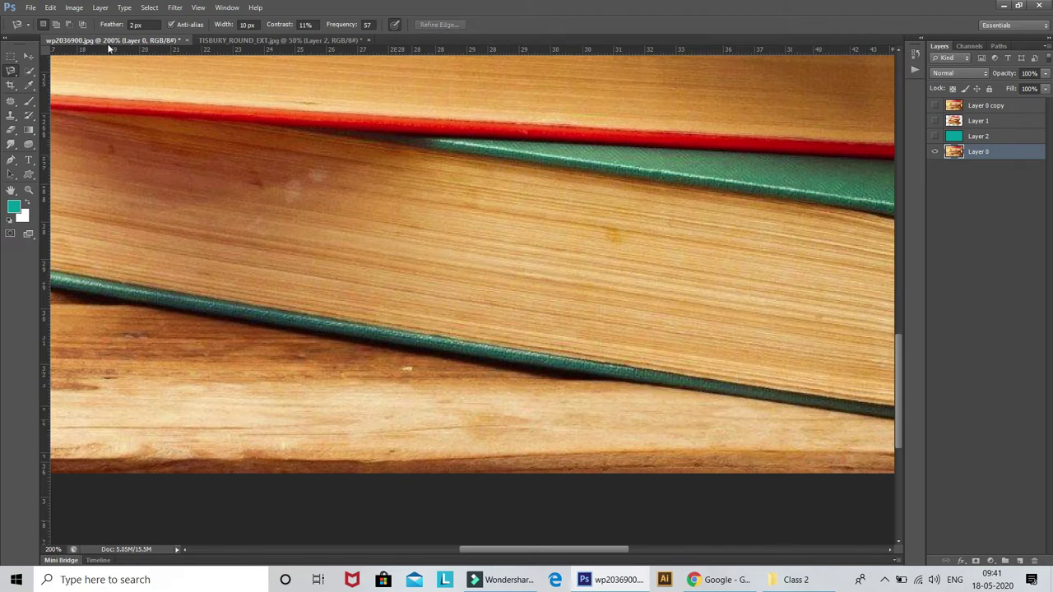
Set the Magnetic Lasso width to 5 px and start tracing at the bottom book's corner
left_click(249, 24)
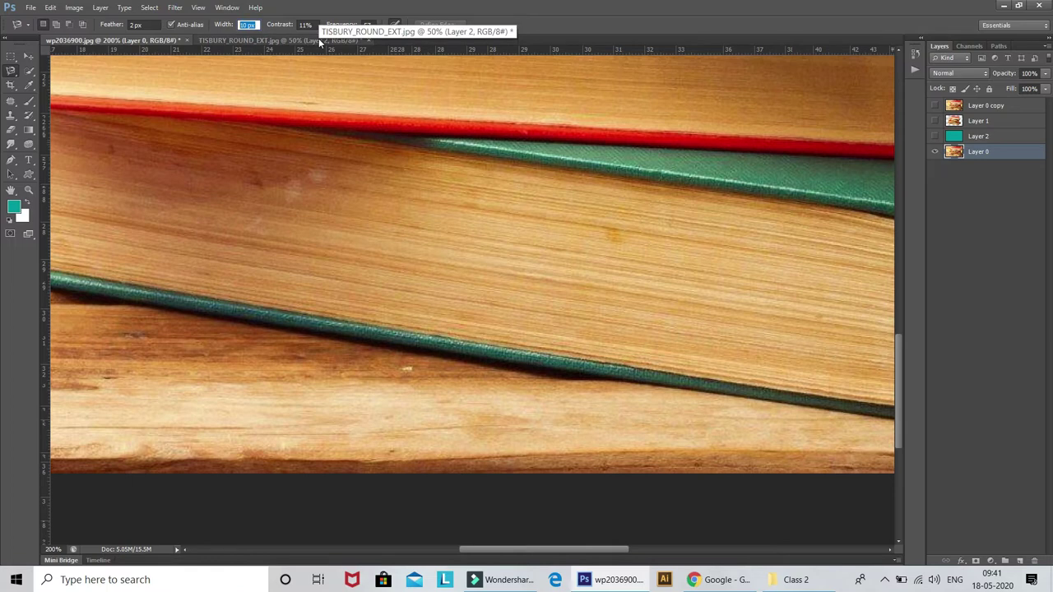
type("5")
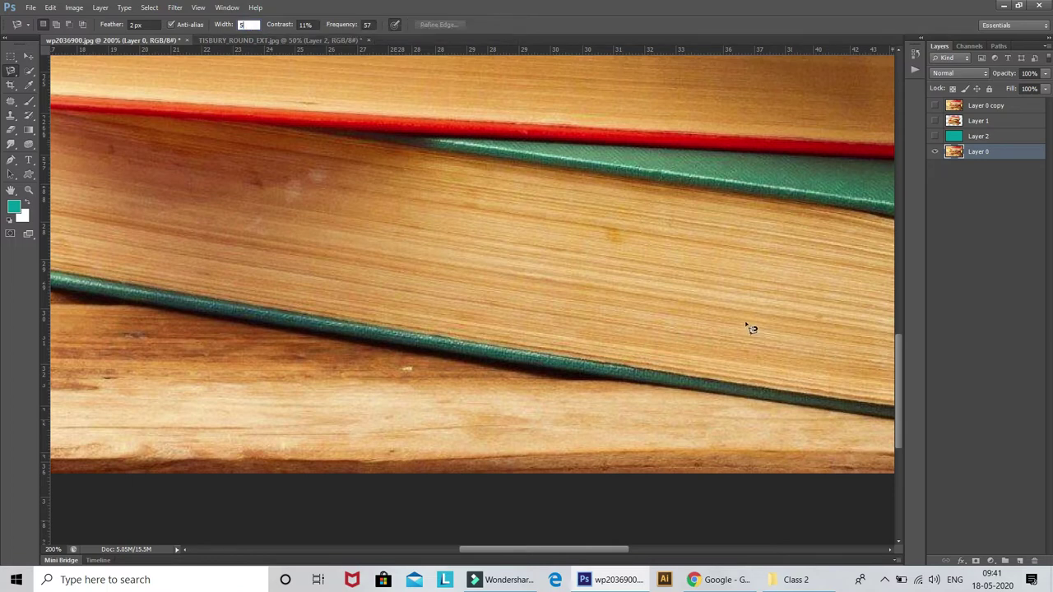
left_click_drag(747, 329, 512, 297)
left_click_drag(575, 313, 691, 352)
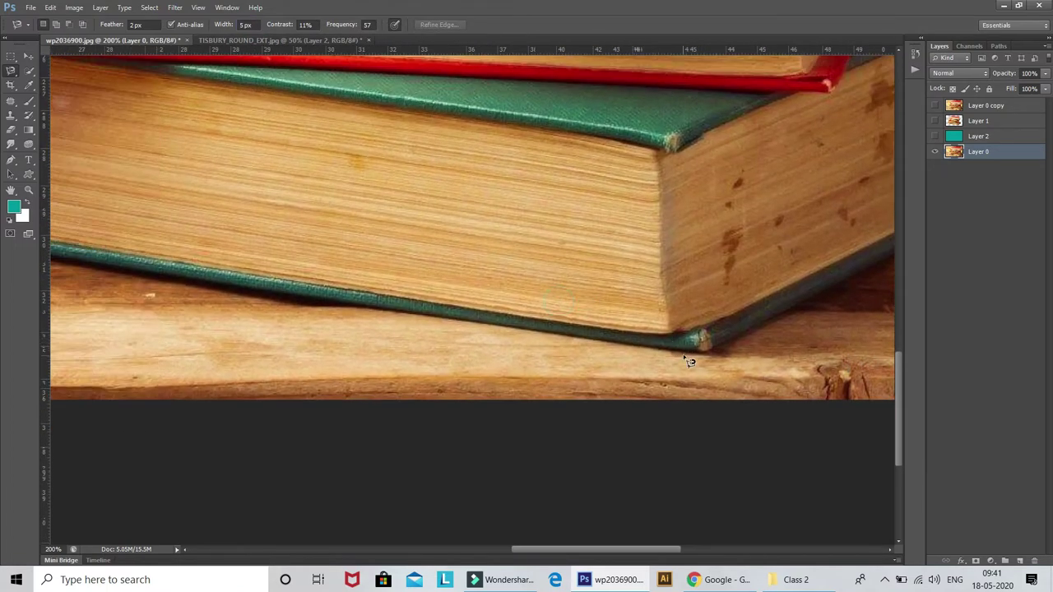
left_click(696, 347)
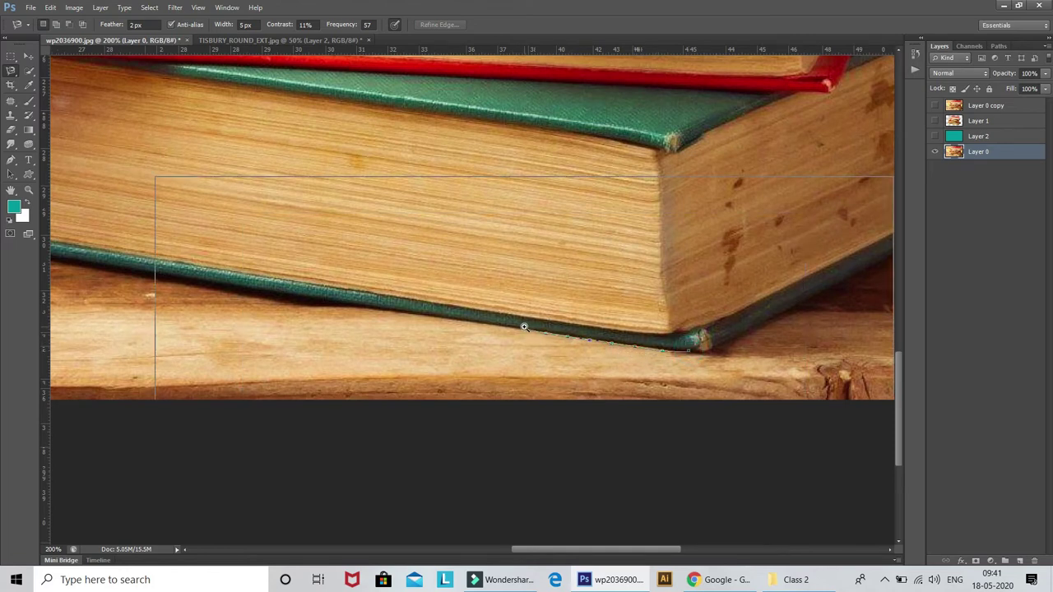
scroll(529, 332, "up", 1)
scroll(529, 332, "up", 1)
scroll(529, 333, "up", 1)
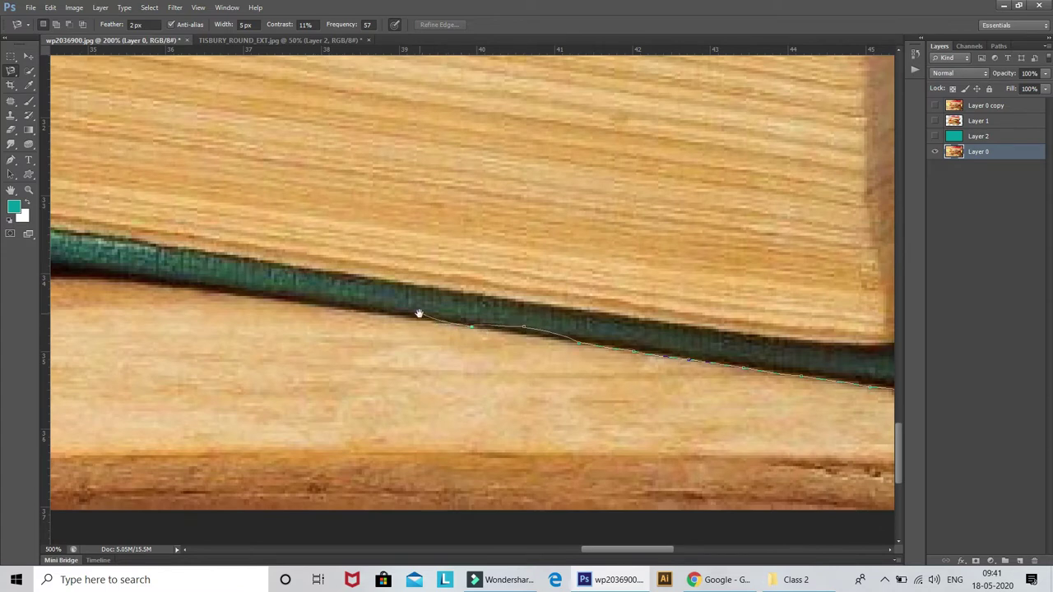
Trace along the teal cover edge to its left corner and close the selection
left_click_drag(417, 310, 746, 377)
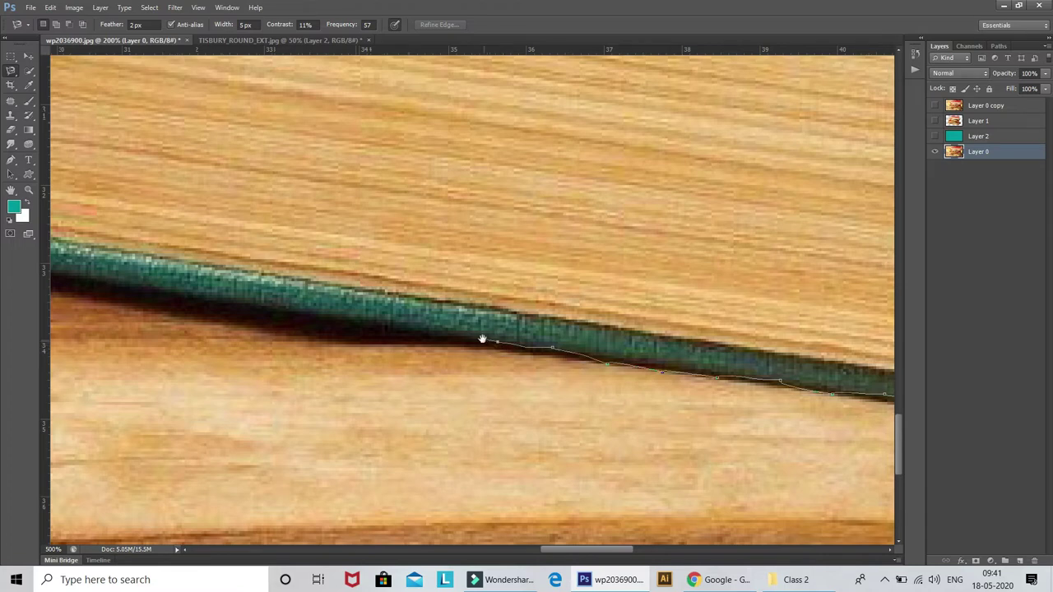
left_click_drag(484, 339, 793, 399)
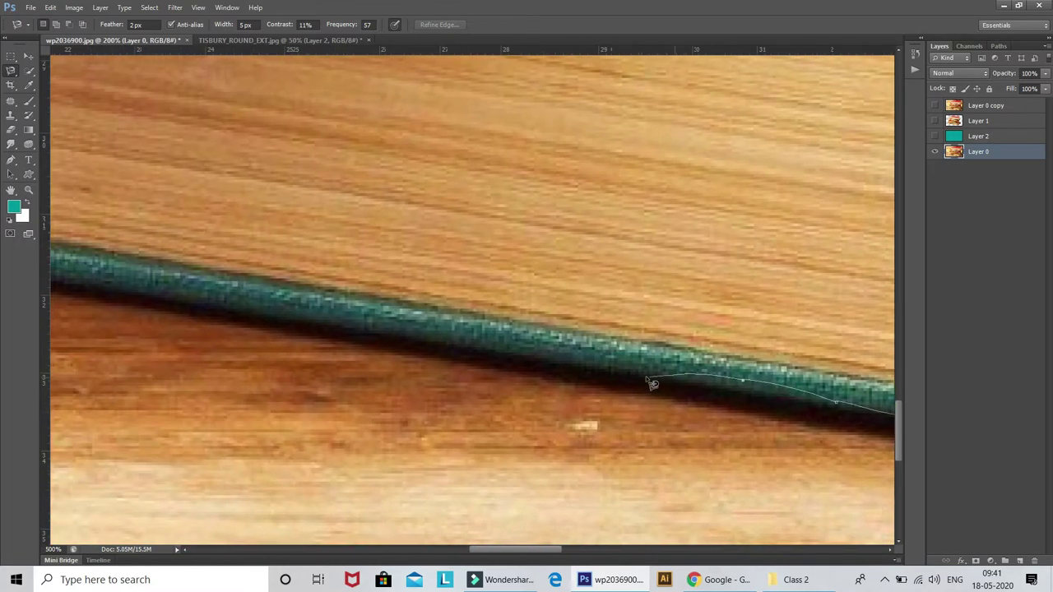
left_click_drag(559, 357, 942, 357)
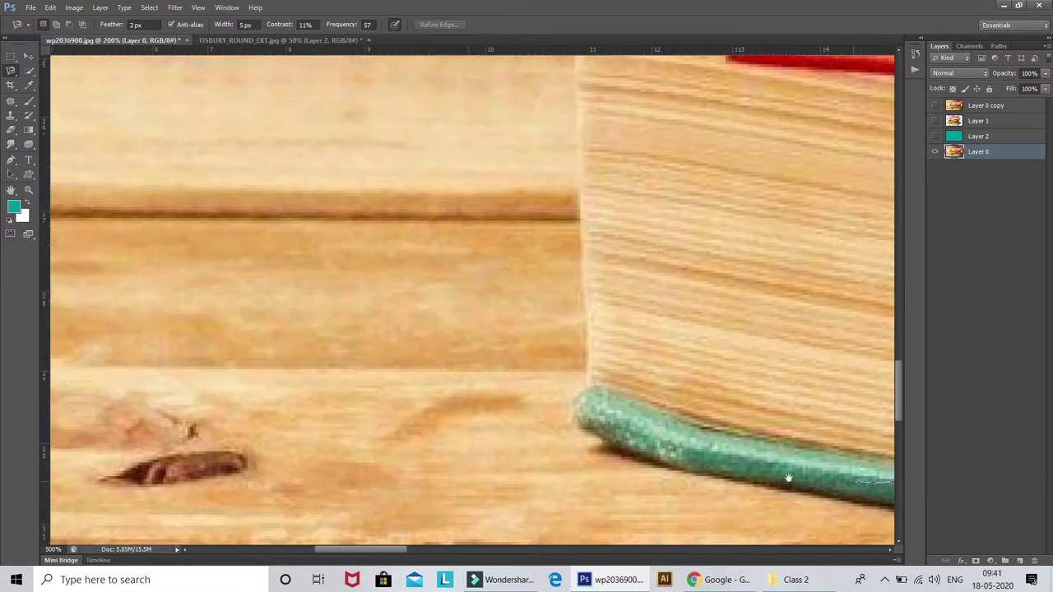
left_click(579, 395)
scroll(584, 399, "down", 3)
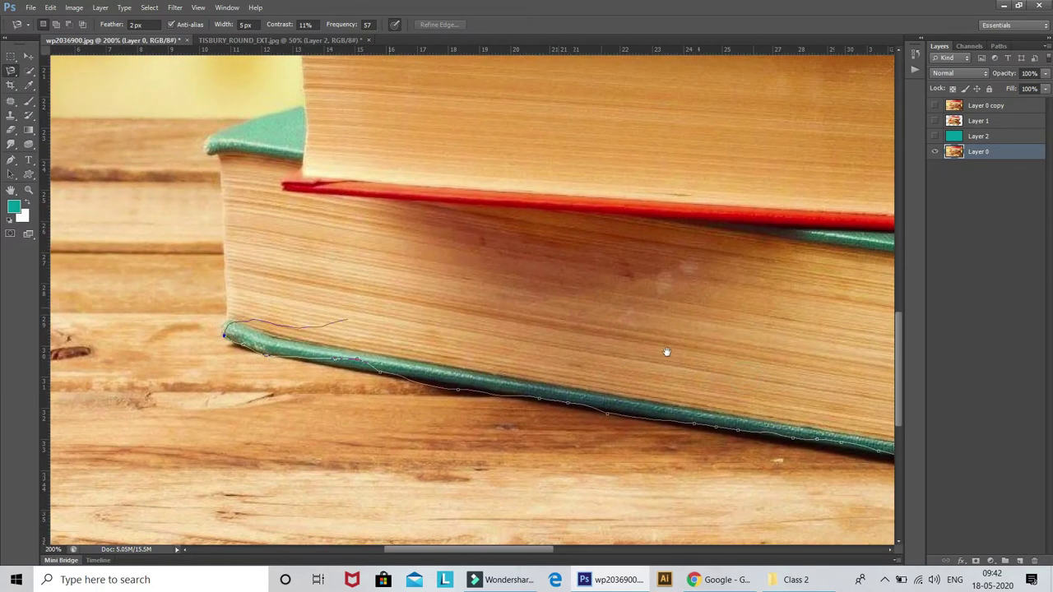
left_click_drag(590, 399, 479, 332)
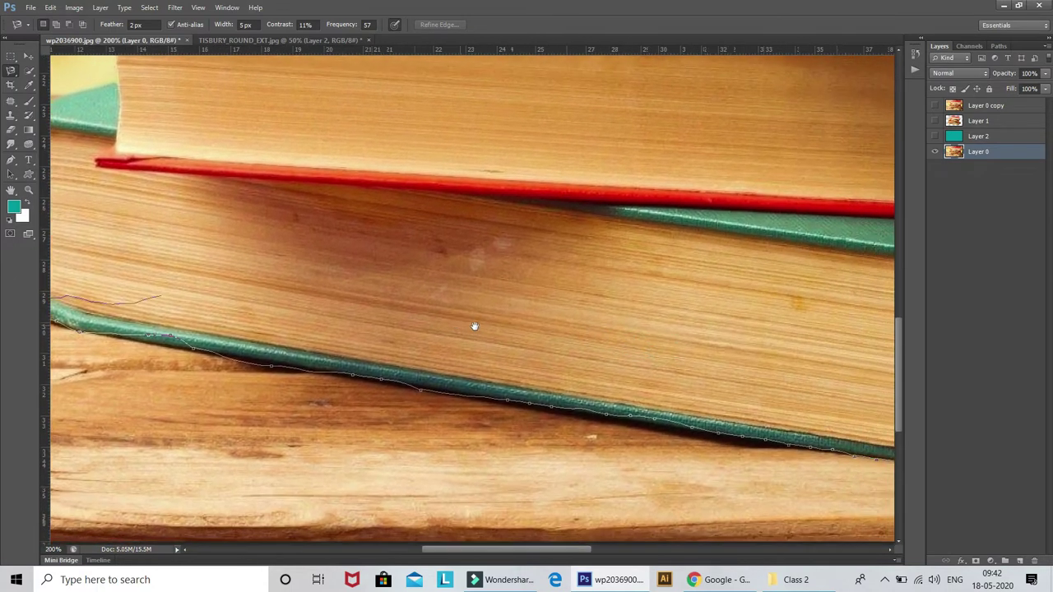
scroll(480, 332, "down", 1)
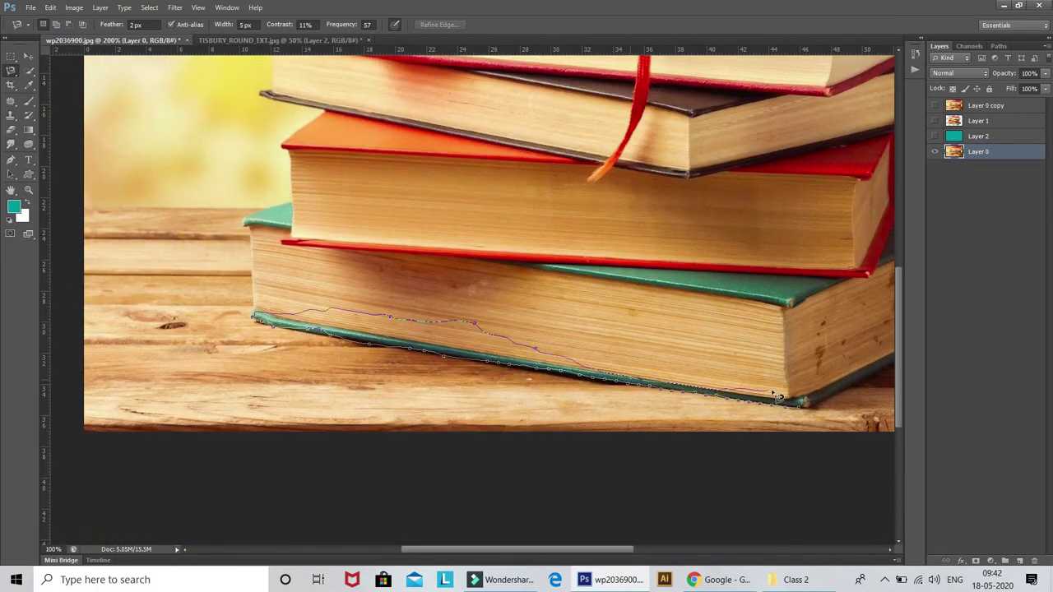
double_click(804, 412)
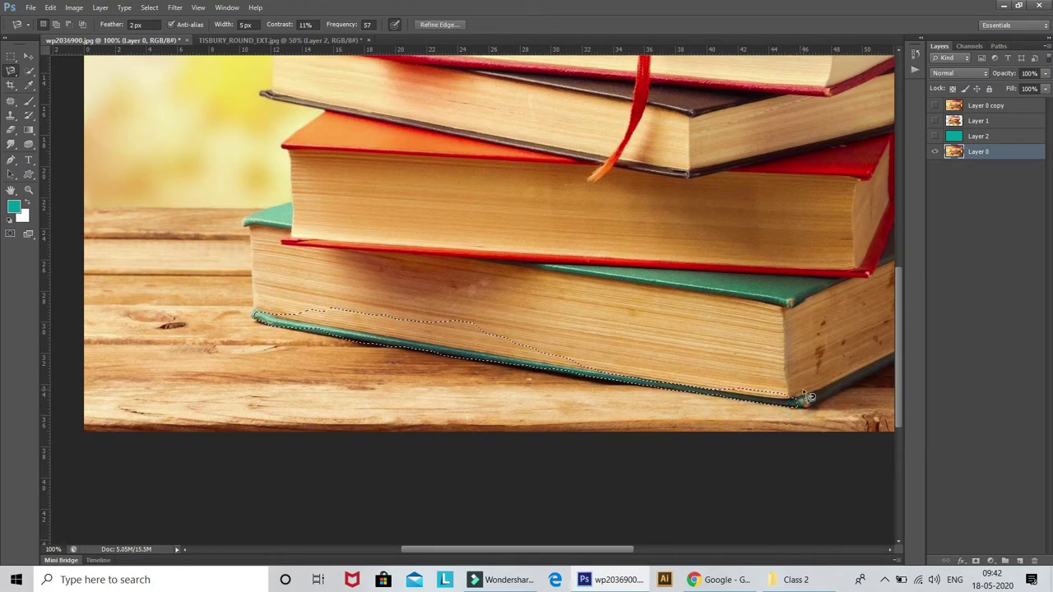
Drop the cover-edge selection and switch to the Move tool
key("ctrl+d")
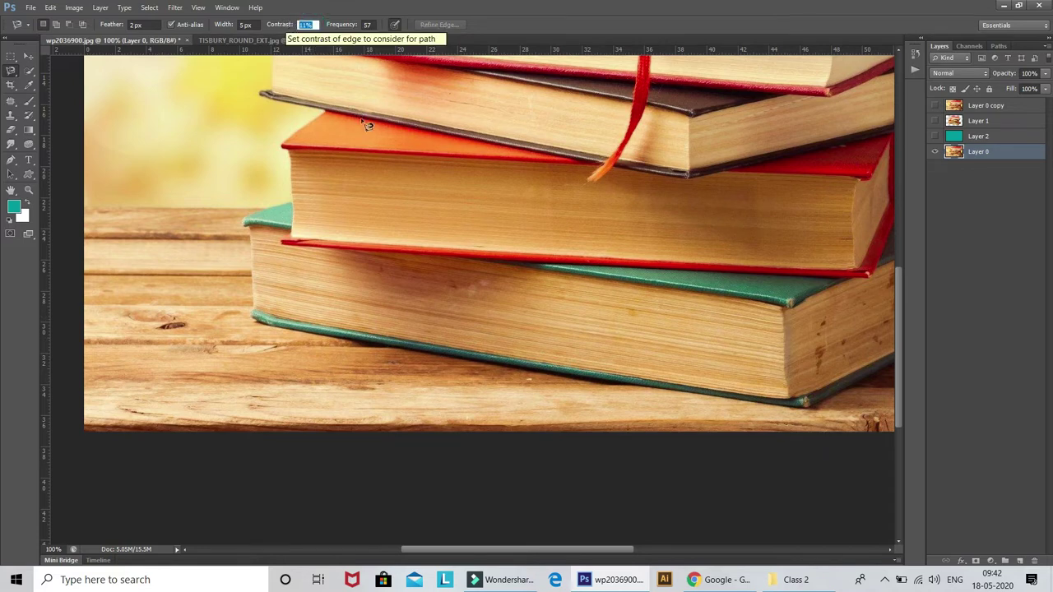
scroll(387, 107, "up", 2)
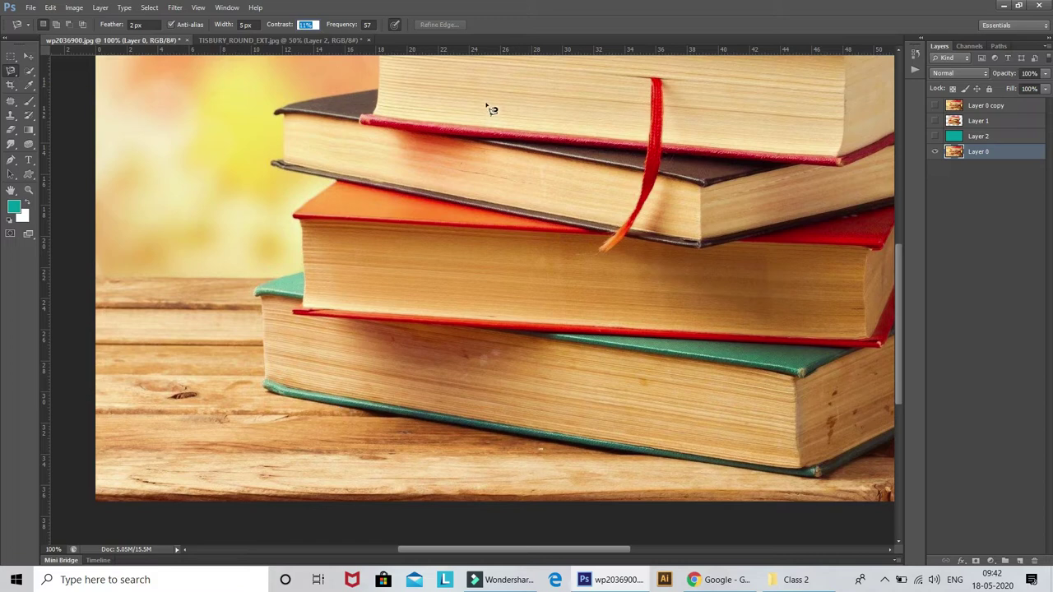
left_click(11, 74)
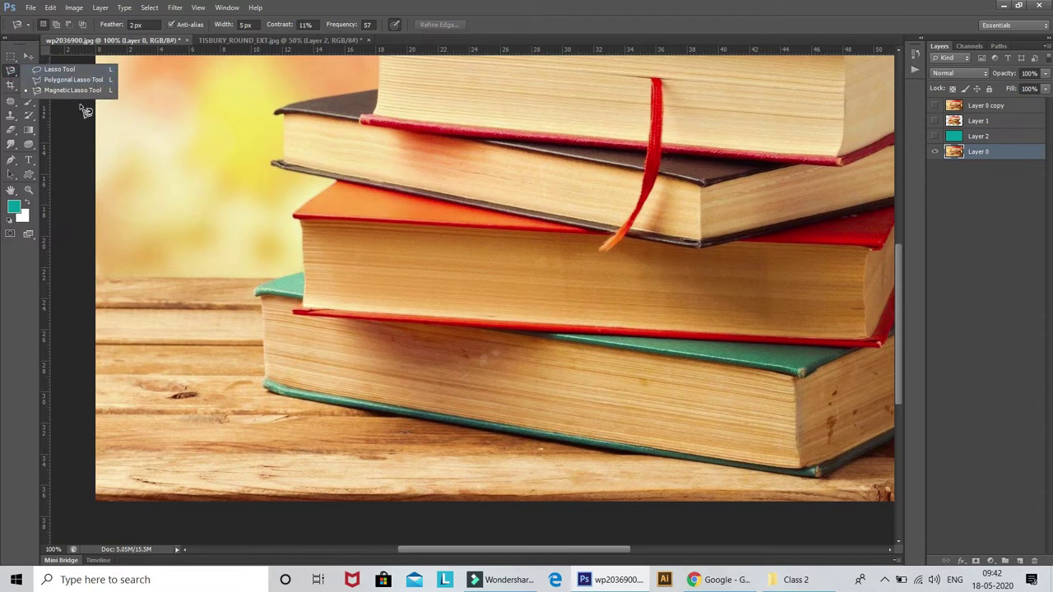
left_click(28, 56)
left_click(66, 86)
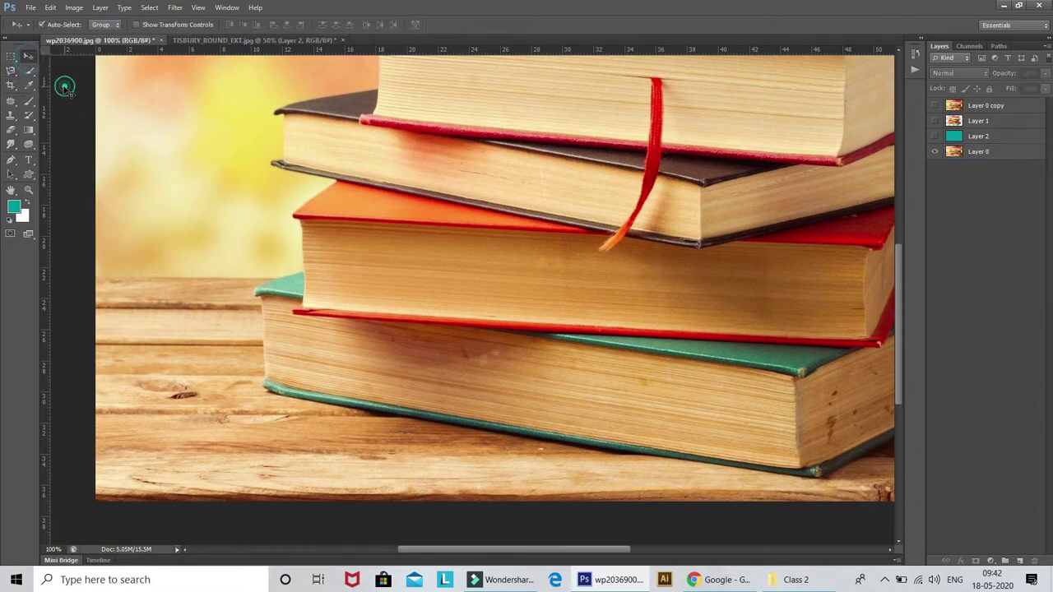
Try Quick Selection, dismiss the no-layers-selected warning, and bring TISBURY_ROUND_EXT.jpg to the front
left_click(31, 73)
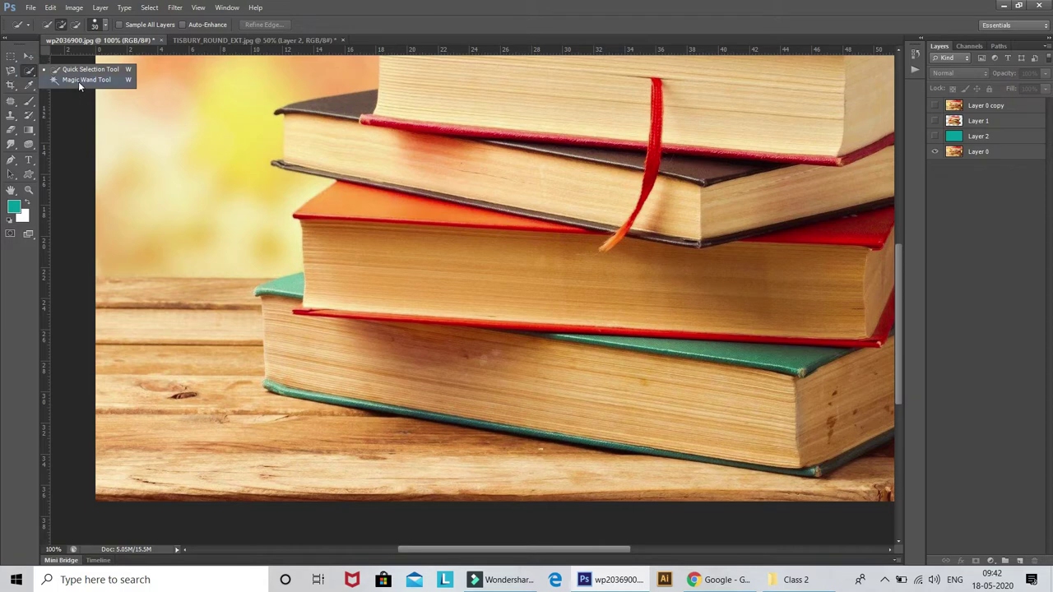
left_click(81, 107)
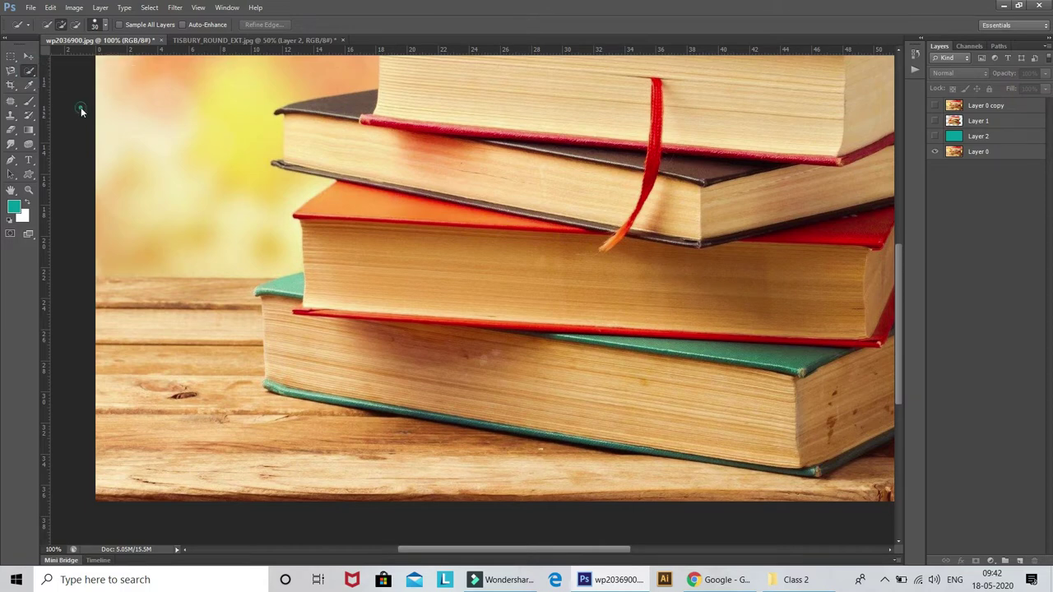
left_click(518, 219)
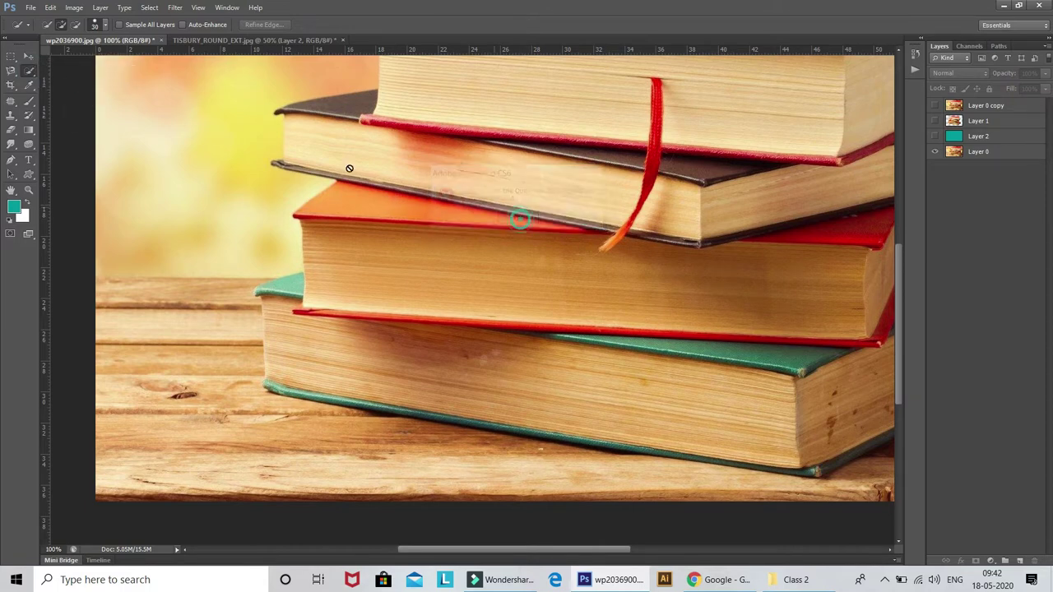
left_click(30, 58)
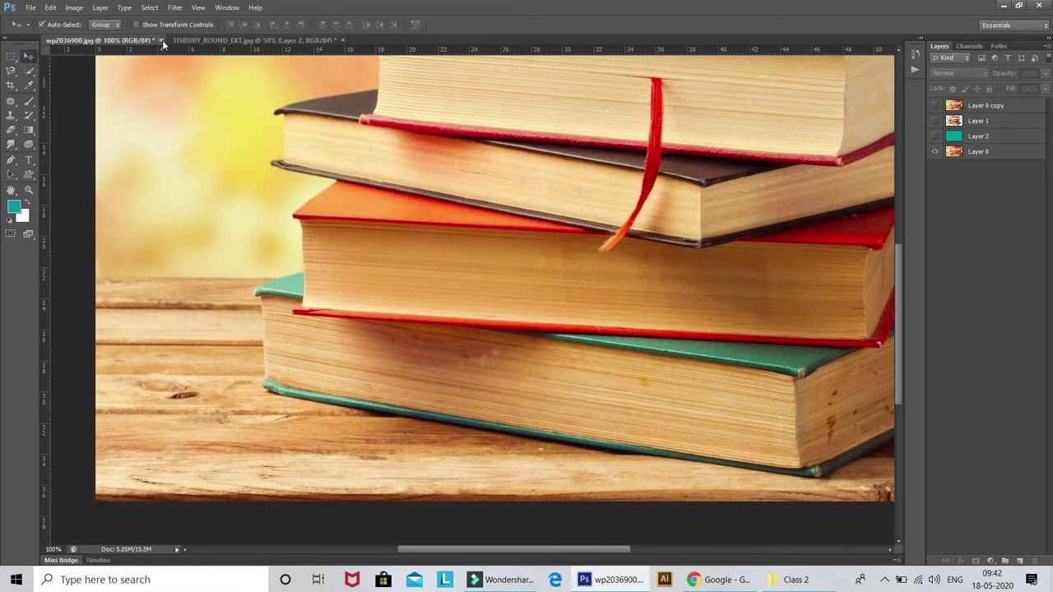
left_click(221, 40)
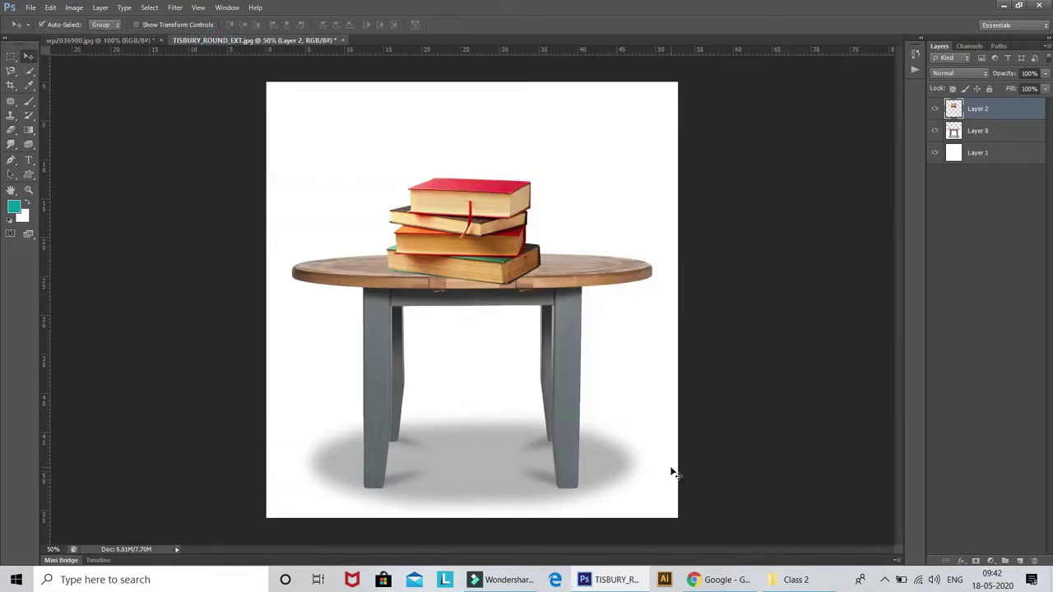
Open 71179869.cms from the Class 2 folder with Adobe Photoshop CS6
left_click(787, 579)
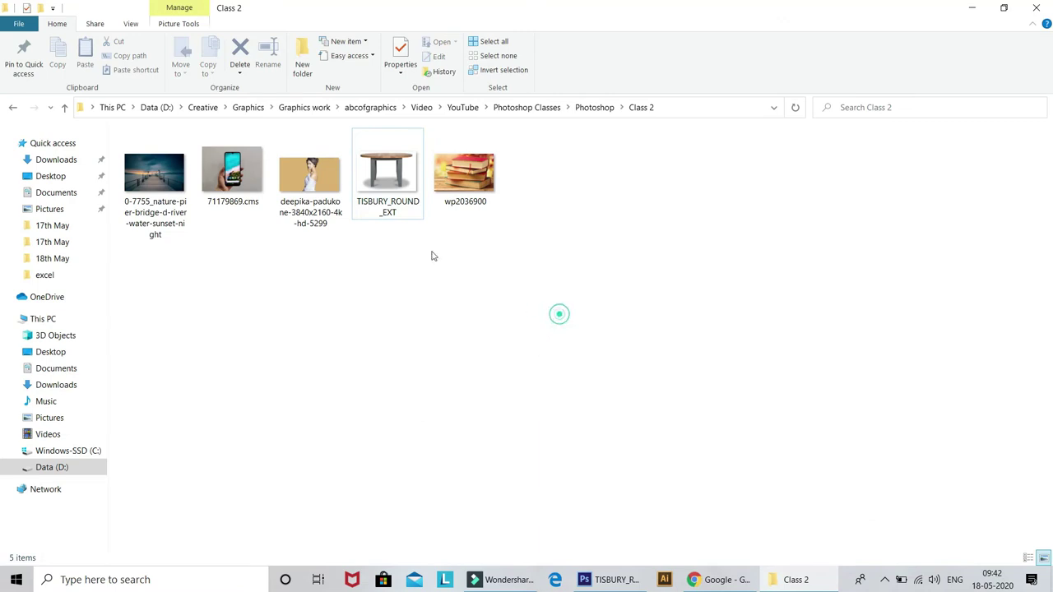
left_click(317, 210)
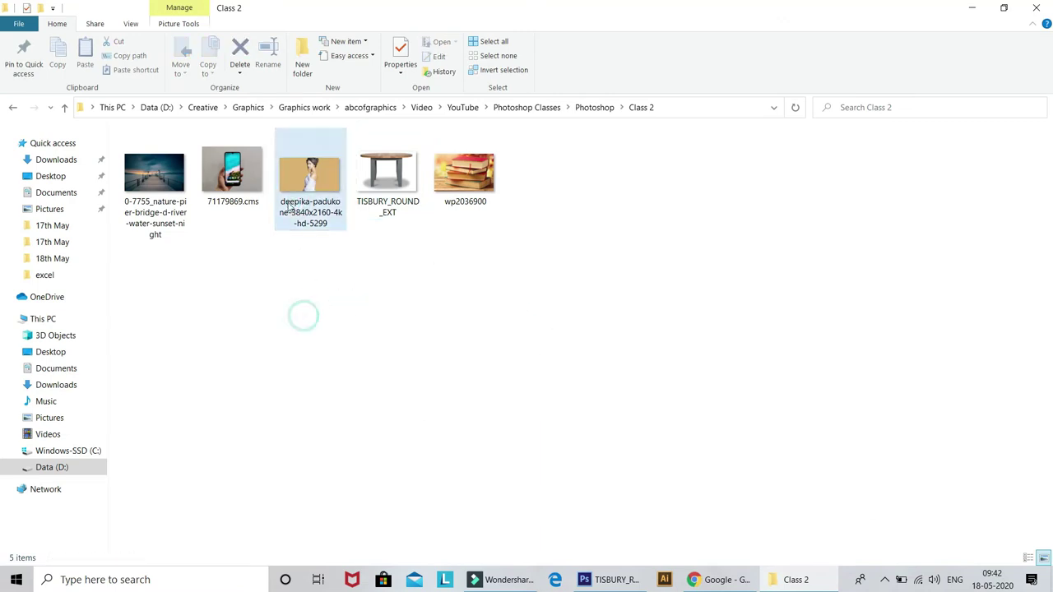
right_click(234, 175)
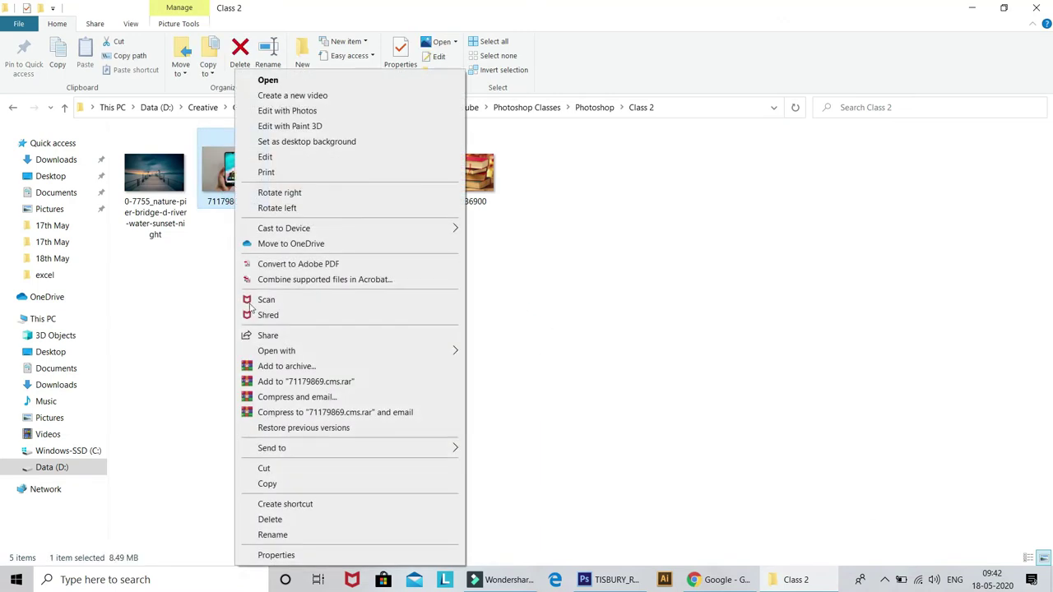
mouse_move(277, 350)
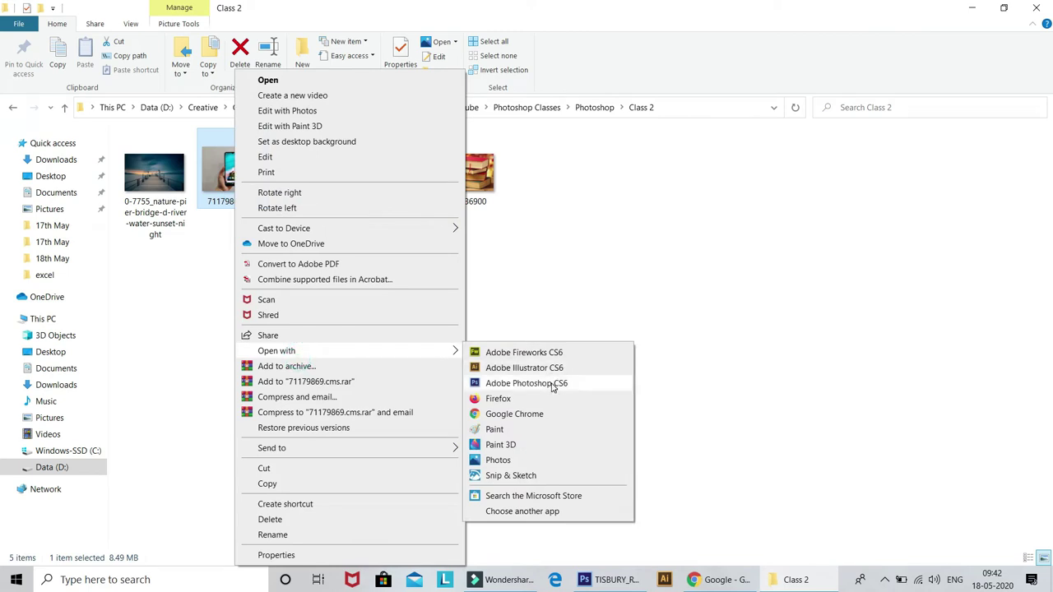
left_click(553, 384)
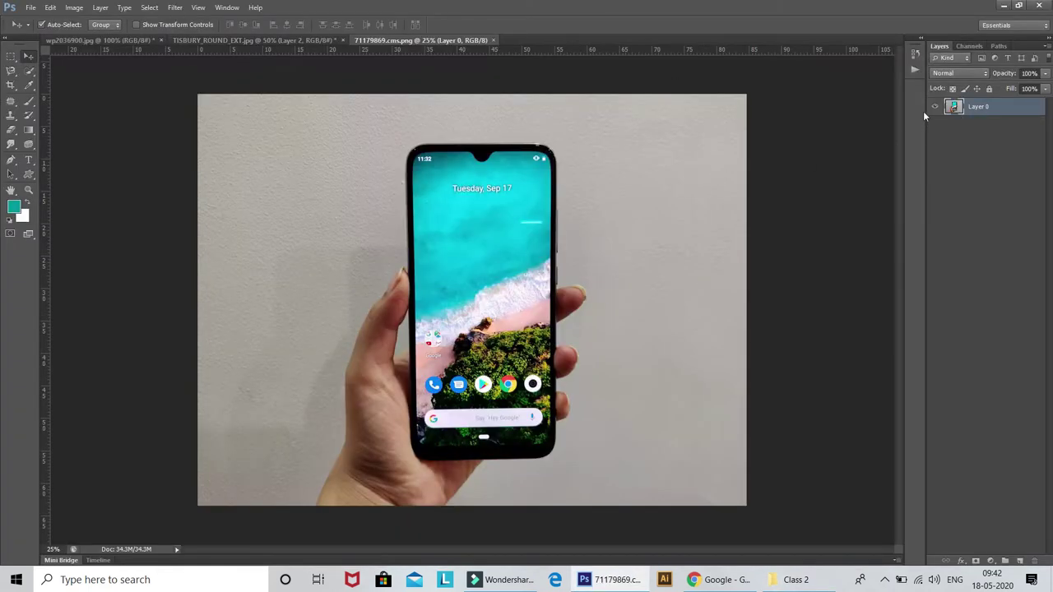
Toggle Layer 0's visibility, zoom in on the phone, and select the Quick Selection Tool
left_click(935, 106)
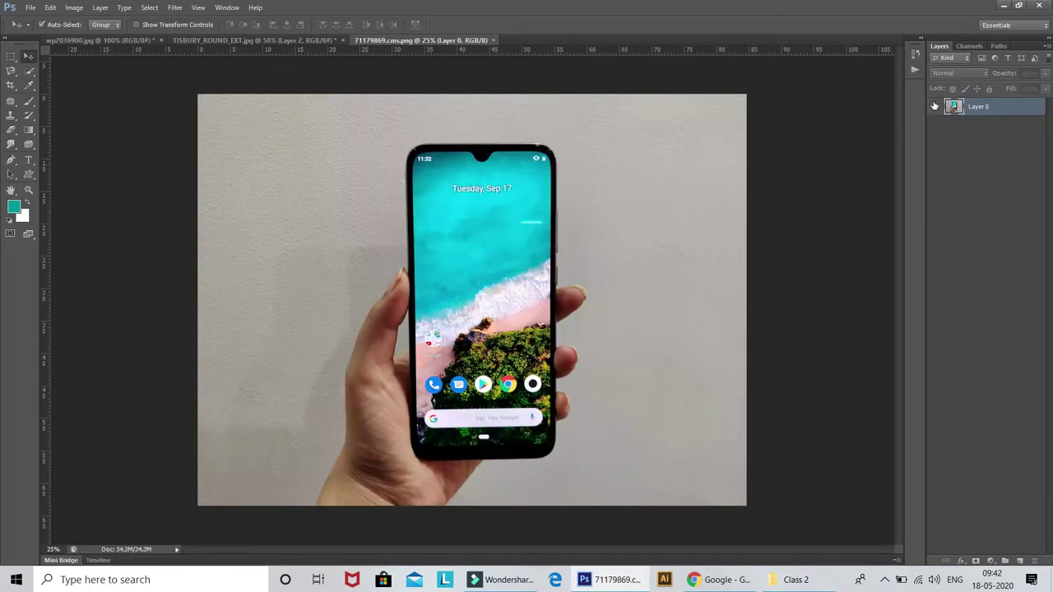
left_click(935, 106)
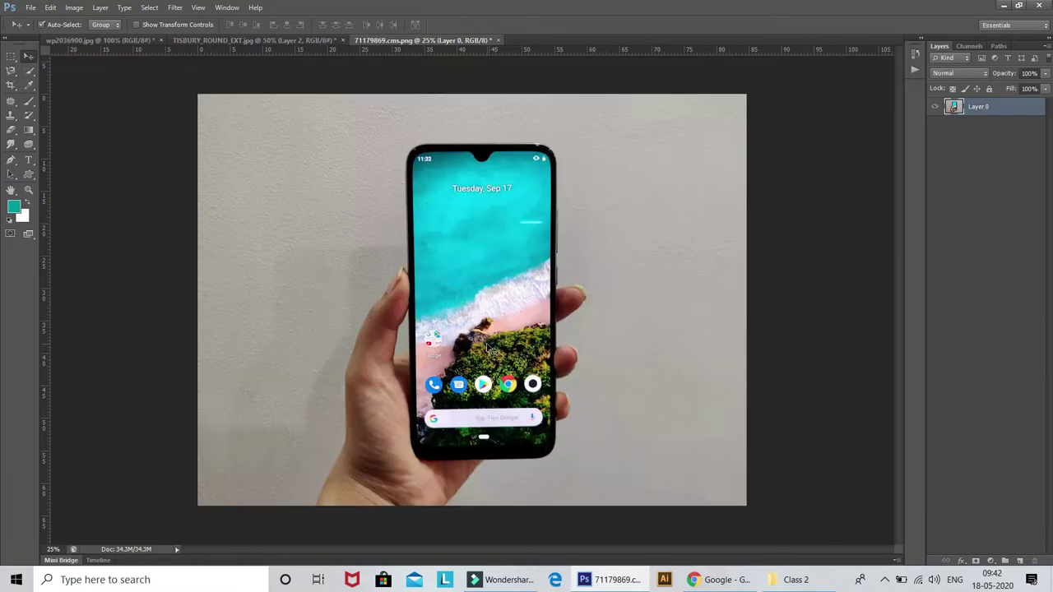
key("ctrl+plus")
key("ctrl+plus")
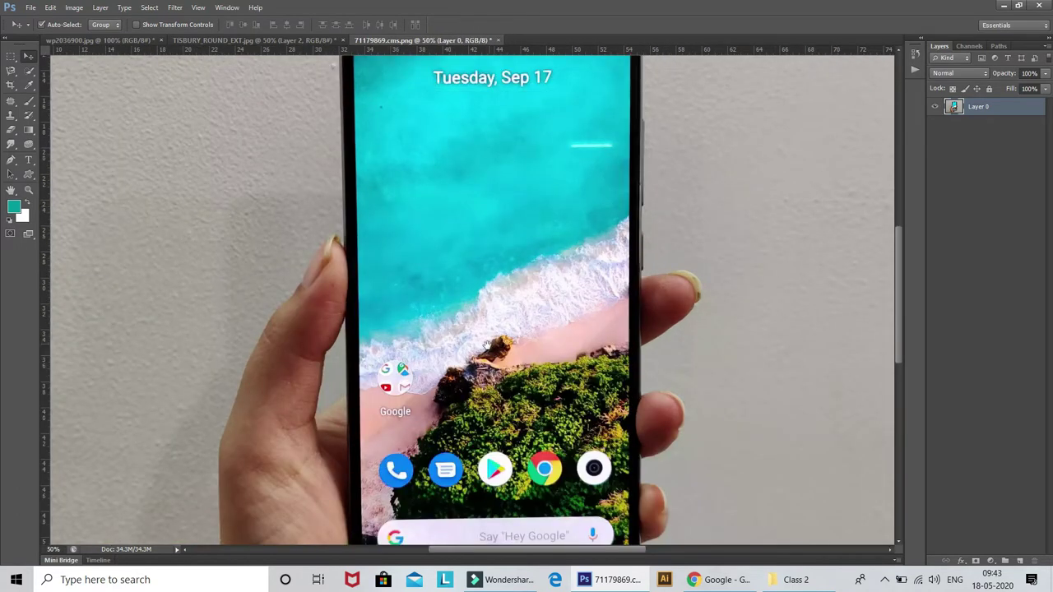
scroll(297, 285, "up", 3)
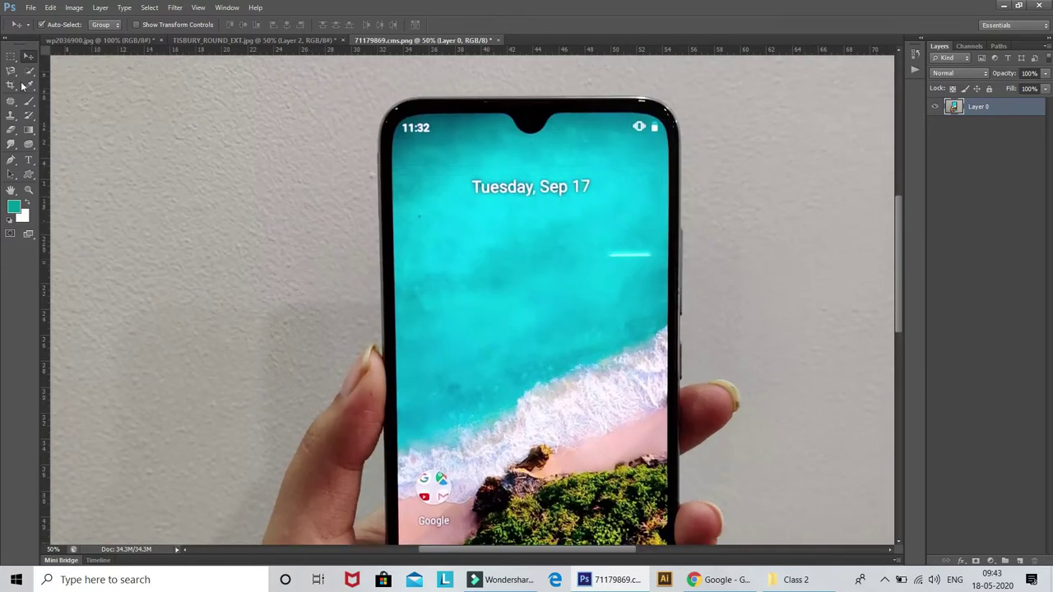
left_click(30, 74)
left_click(85, 73)
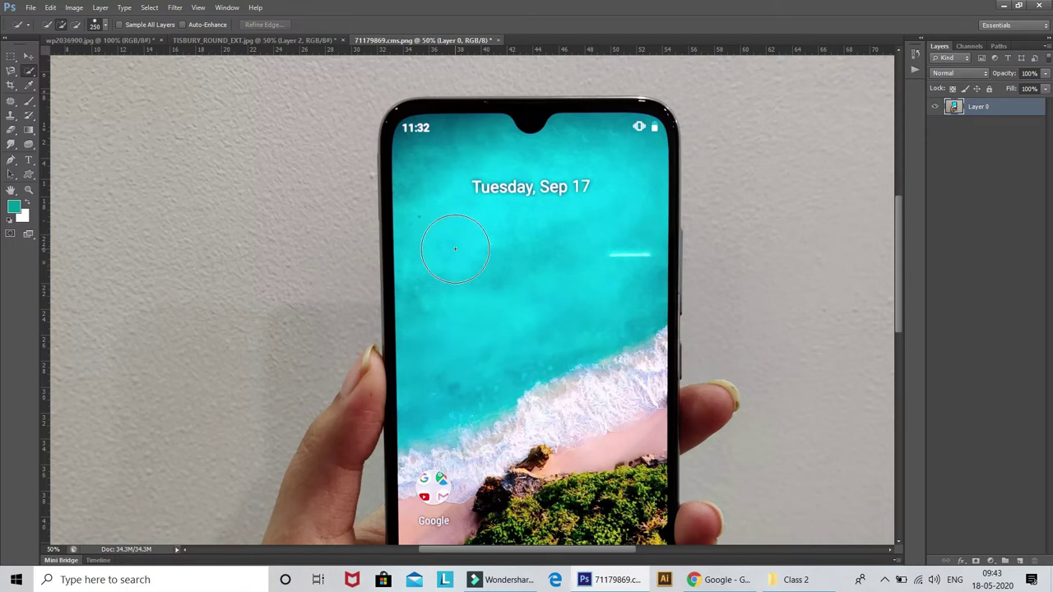
Switch to the Quick Selection Tool and begin selecting the phone along its top edge and notch
left_click_drag(455, 248, 518, 345)
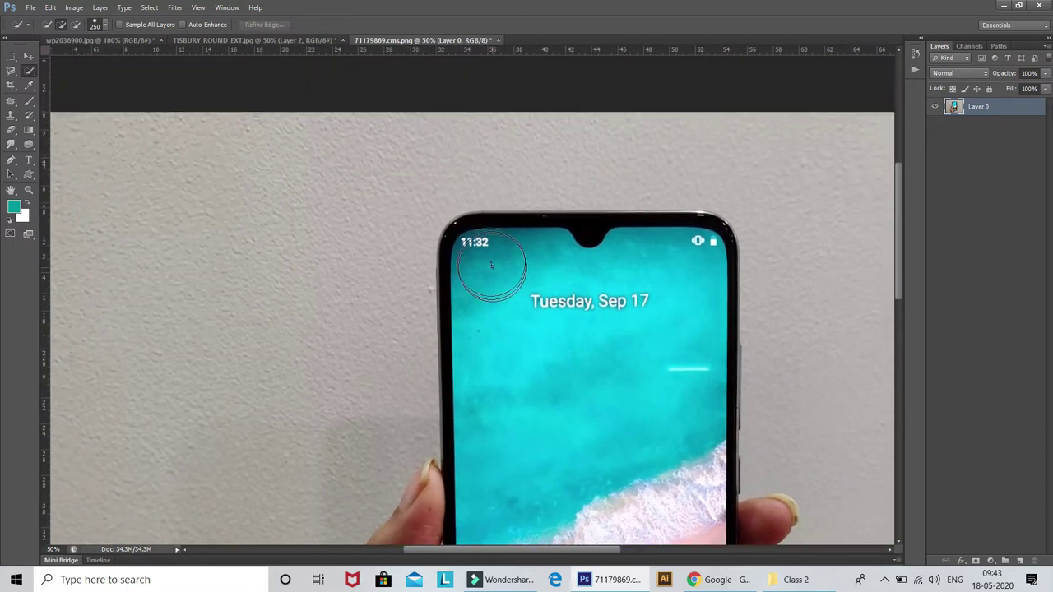
right_click(33, 76)
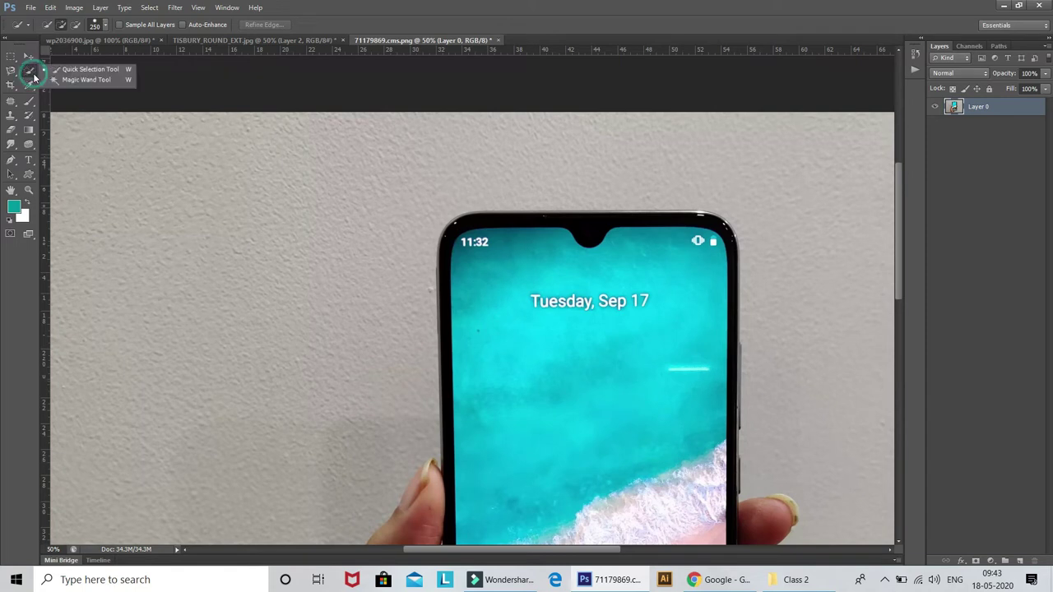
left_click(89, 70)
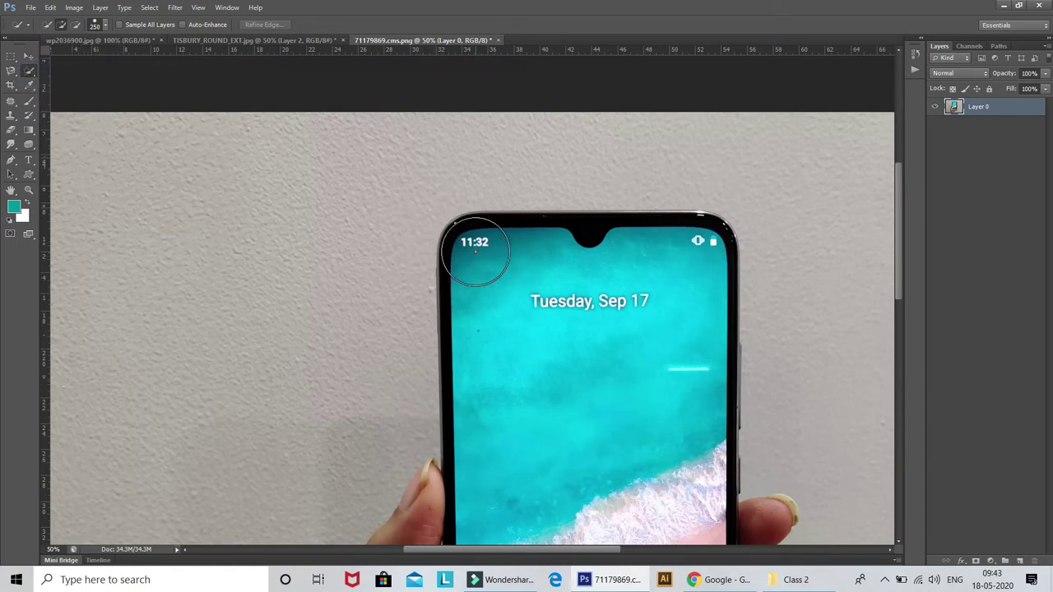
mouse_move(474, 249)
left_mouse_down()
mouse_move(613, 253)
mouse_move(482, 281)
left_mouse_up()
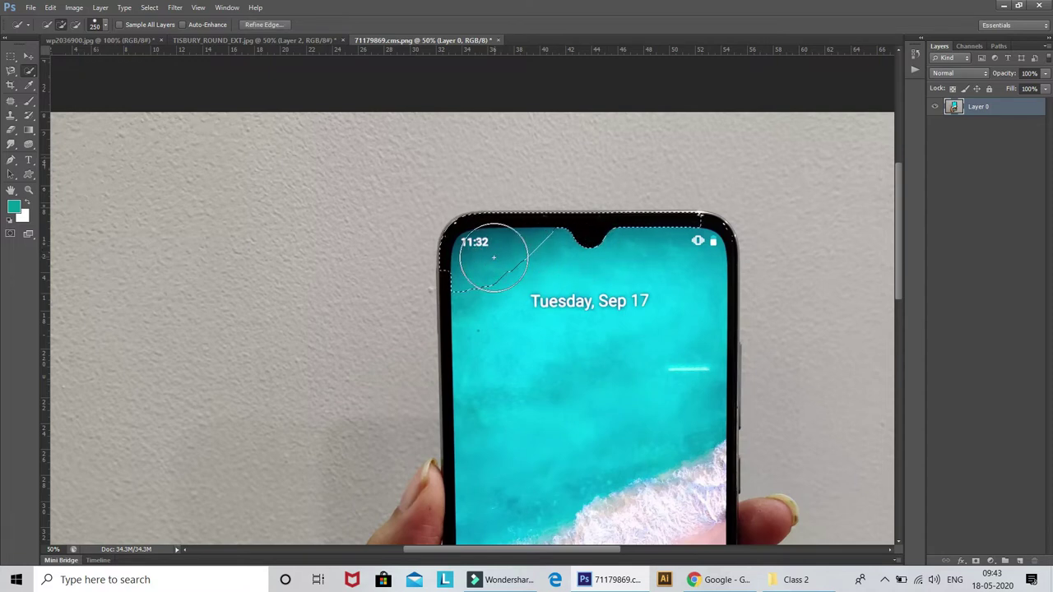
scroll(473, 263, "down", 3)
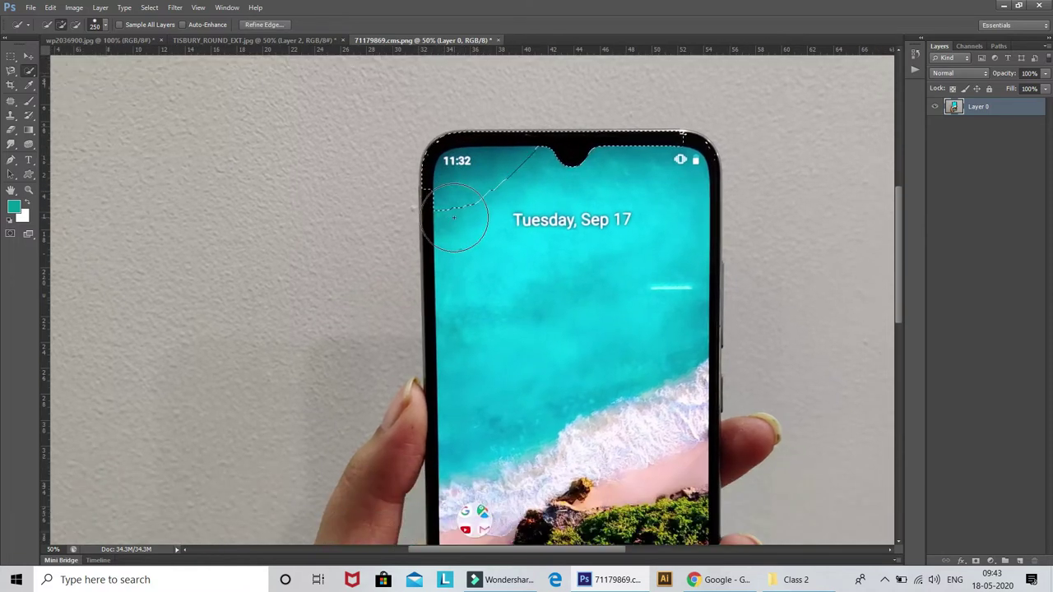
left_click_drag(455, 216, 470, 221)
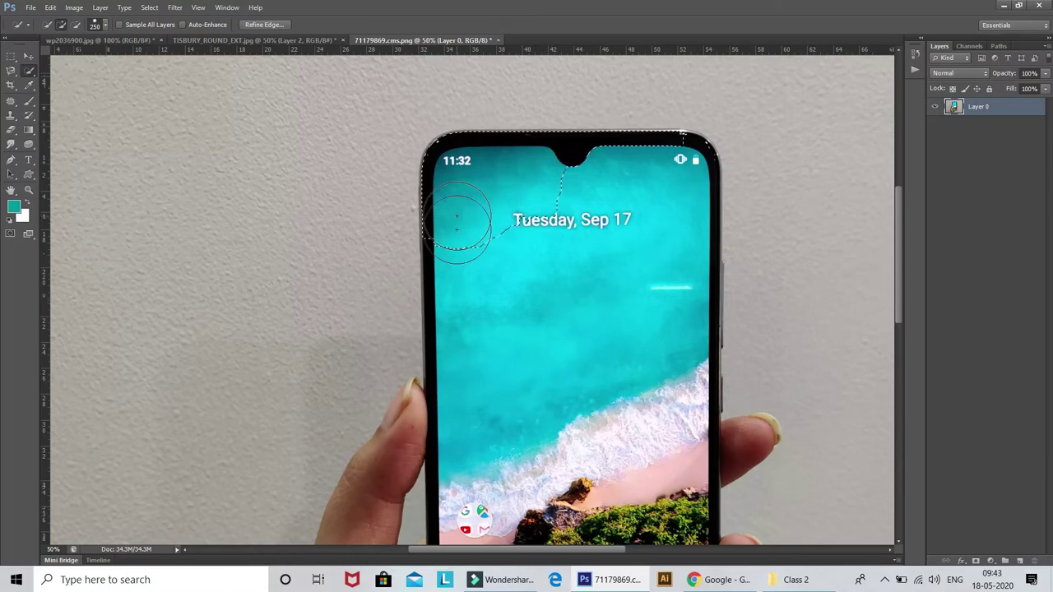
Extend the selection across the phone screen down to its bottom edge and right side
mouse_move(463, 267)
left_mouse_down()
mouse_move(434, 200)
mouse_move(435, 247)
left_mouse_up()
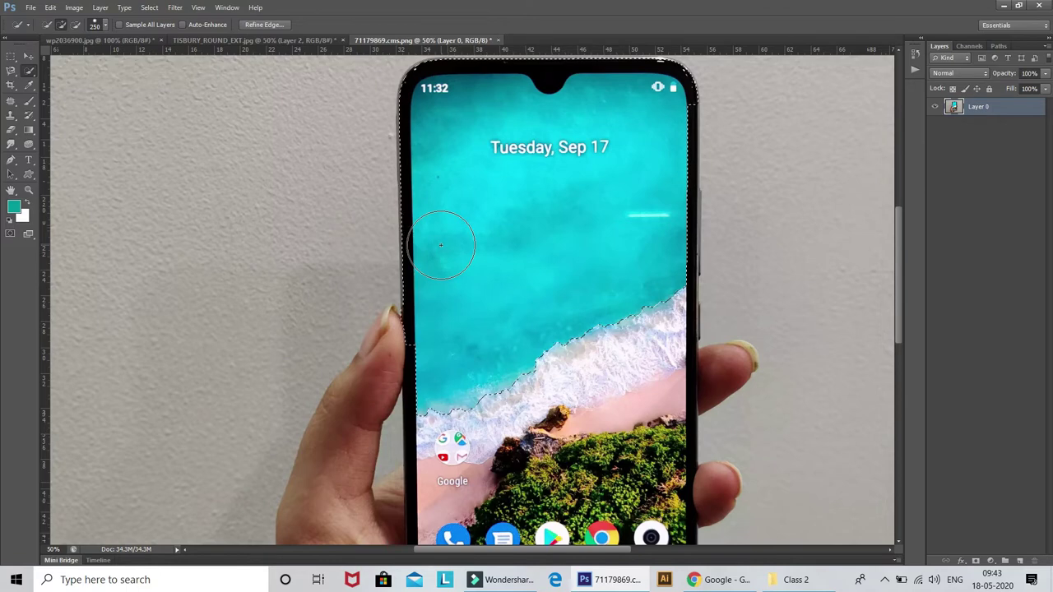
left_click_drag(482, 301, 475, 172)
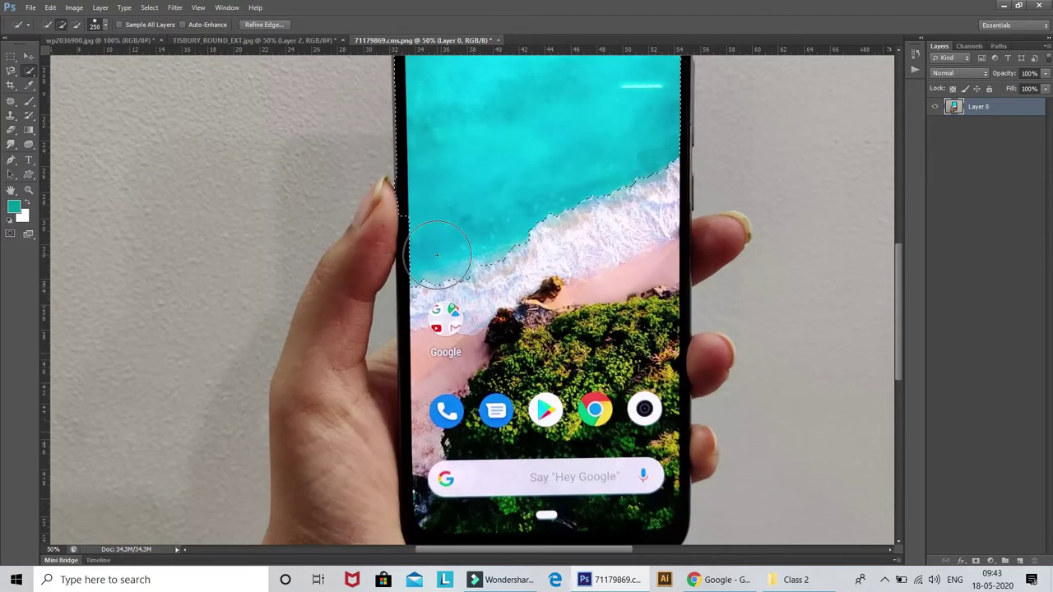
left_click_drag(441, 257, 432, 382)
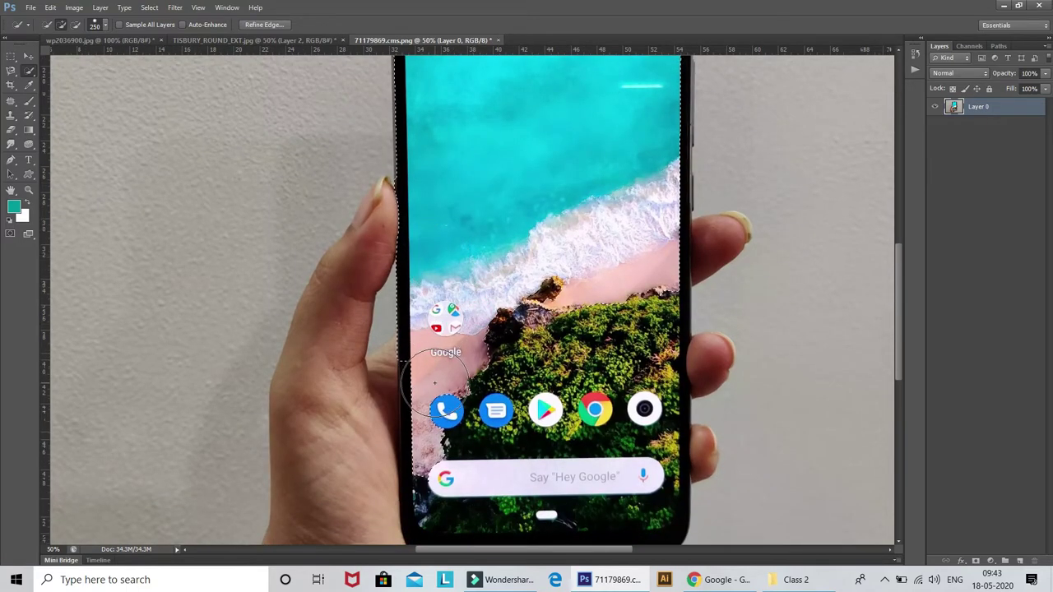
scroll(447, 371, "down", 3)
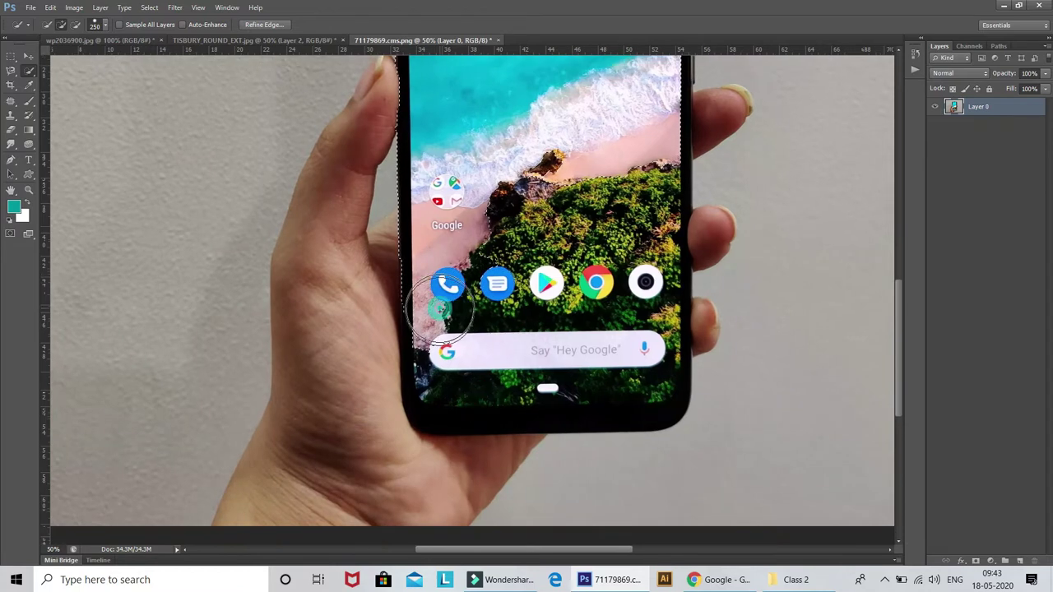
left_click_drag(440, 362, 461, 386)
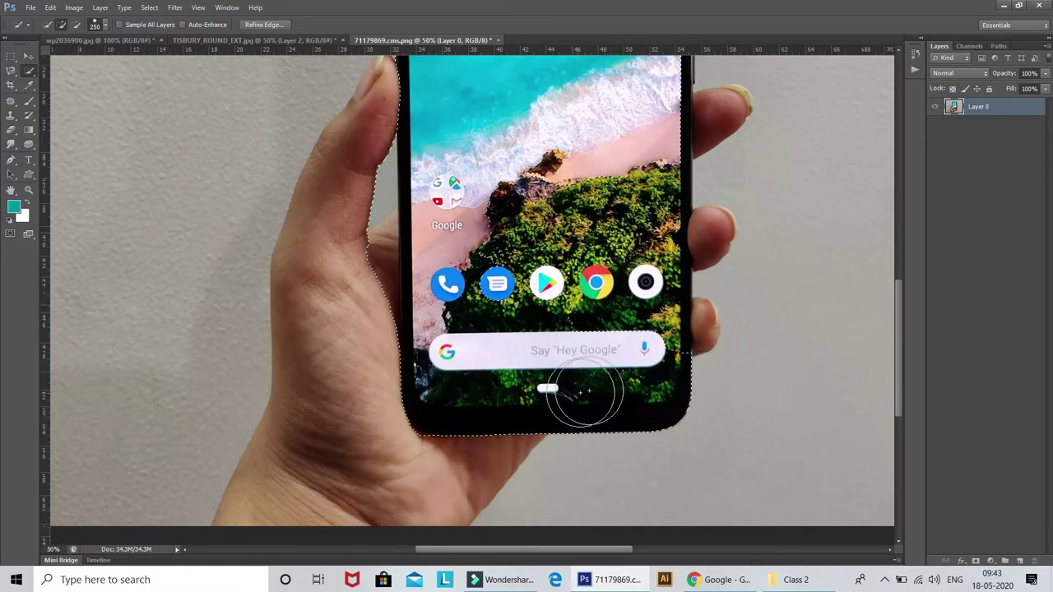
mouse_move(636, 268)
left_mouse_down()
mouse_move(516, 349)
mouse_move(514, 384)
left_mouse_up()
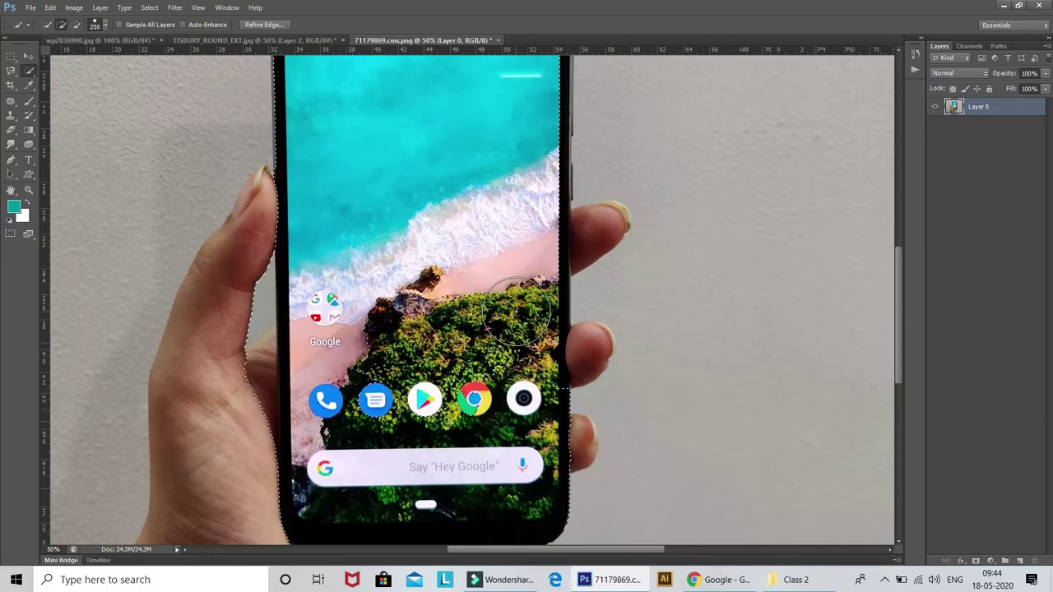
mouse_move(516, 313)
left_mouse_down()
mouse_move(514, 379)
mouse_move(514, 321)
mouse_move(516, 369)
left_mouse_up()
left_click_drag(509, 221, 509, 337)
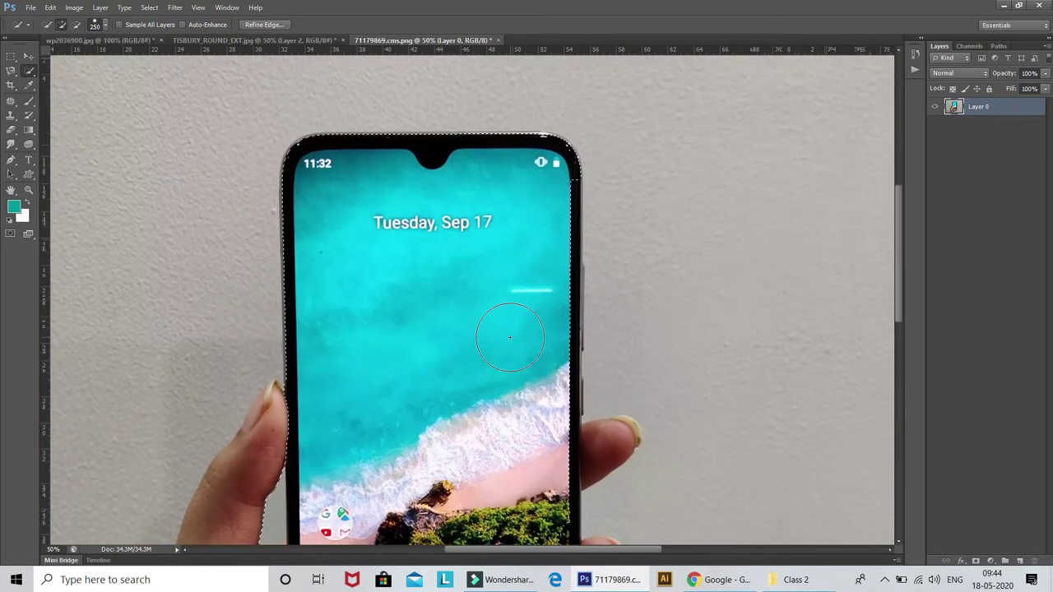
Shrink the brush to 125, zoom in, and add the black right bezel to the selection
key("bracketleft")
key("bracketleft")
key("bracketleft")
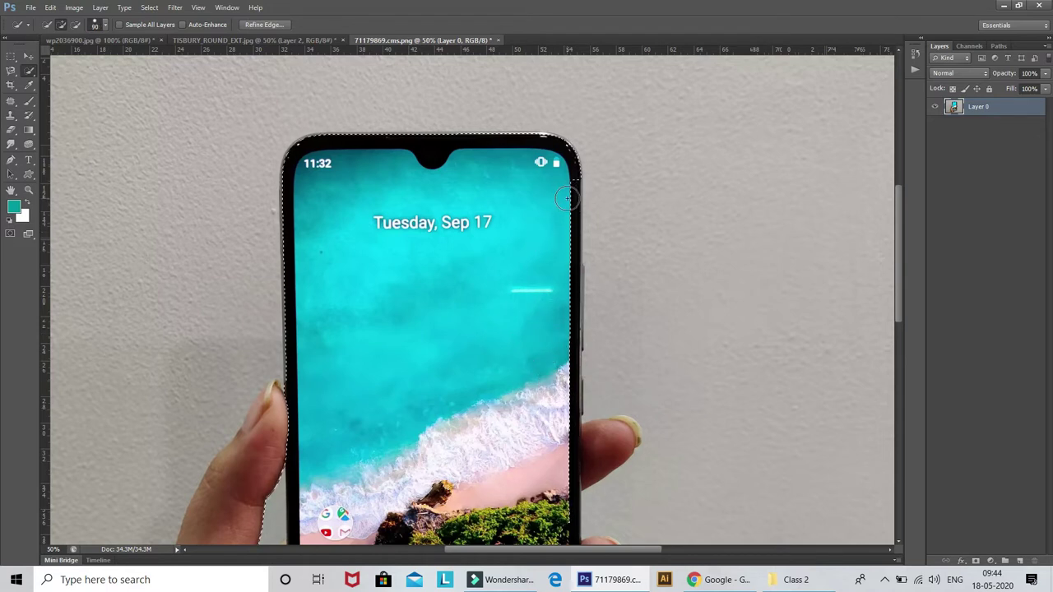
key("ctrl+plus")
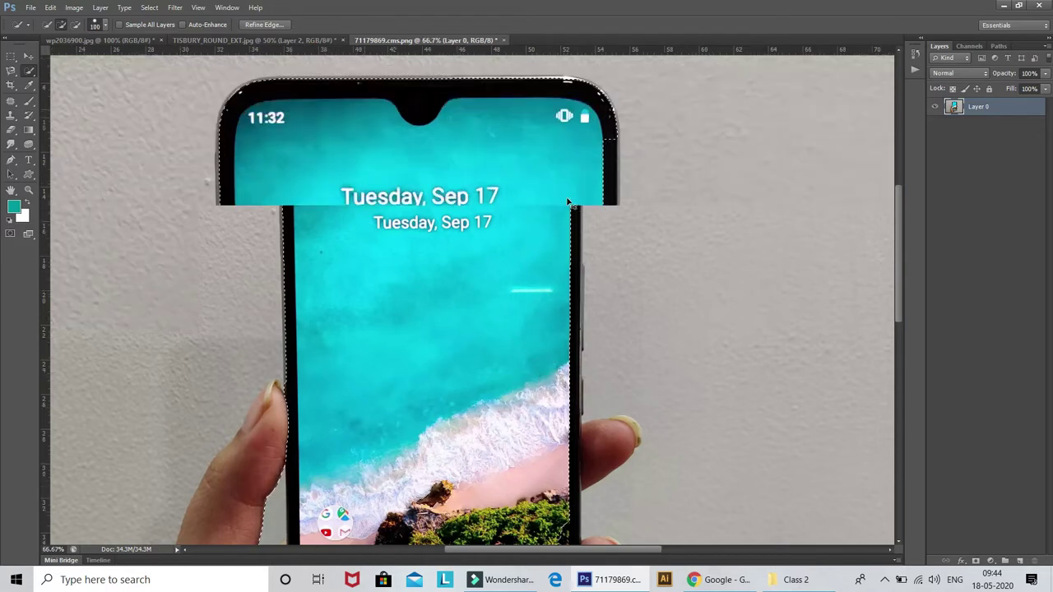
key("ctrl+plus")
key("ctrl+plus")
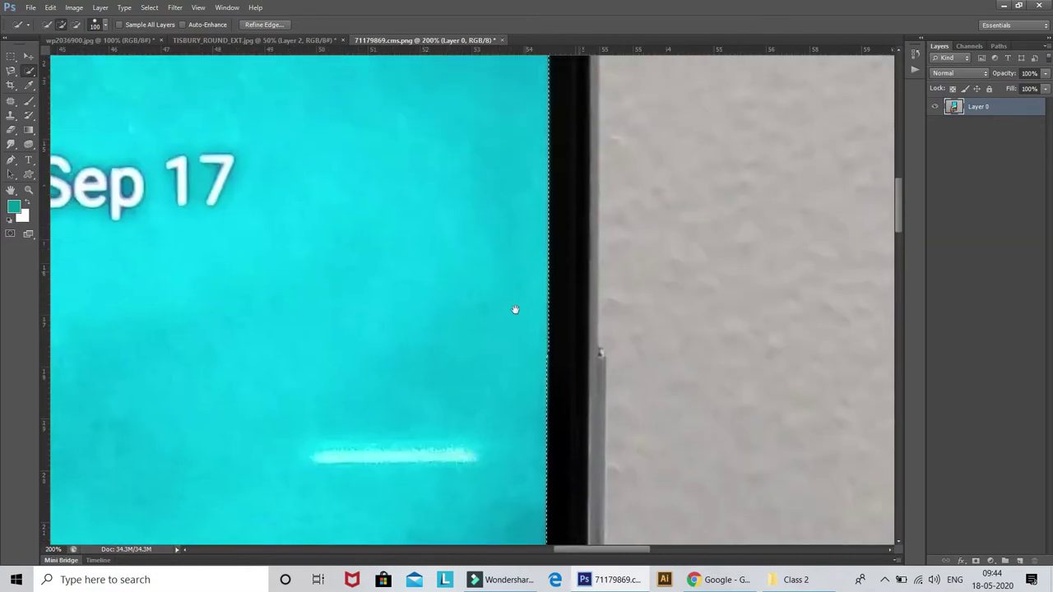
key("ctrl+minus")
key("ctrl+minus")
key("ctrl+plus")
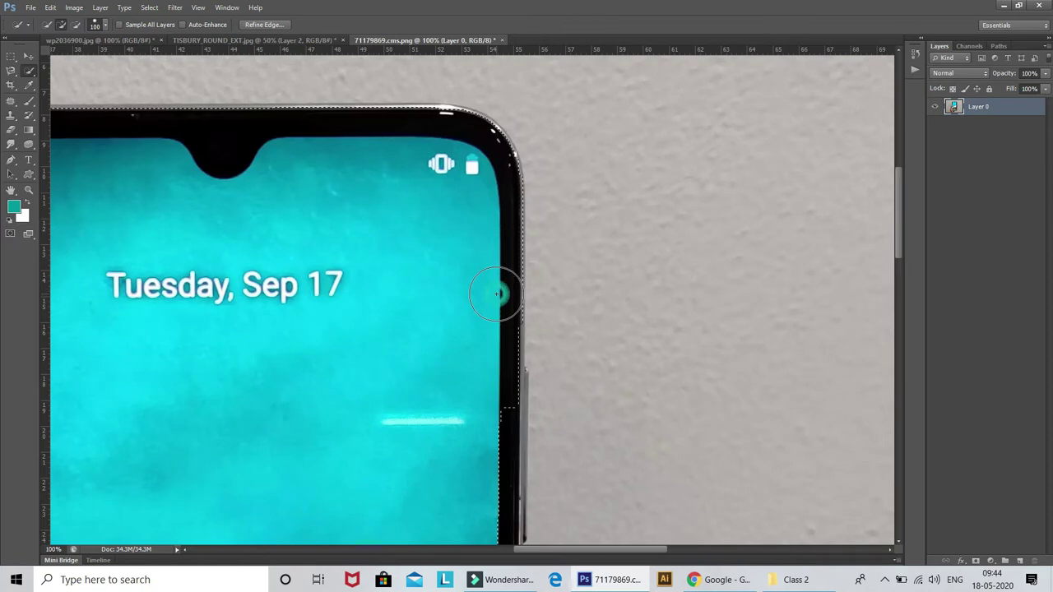
left_click_drag(499, 290, 500, 396)
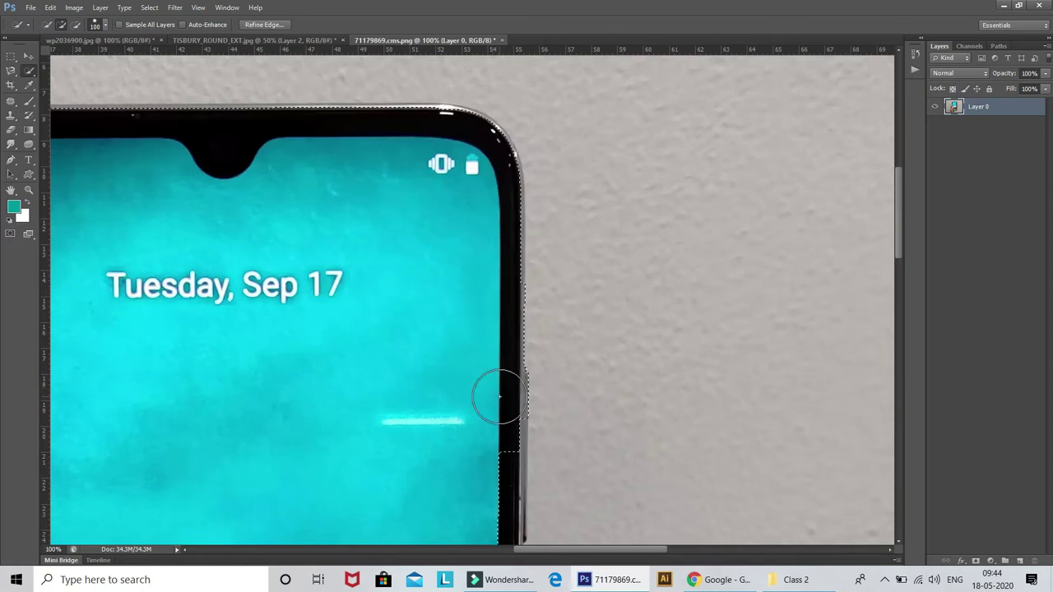
Zoom closer and paint up the right bezel and its corner with brush sizes 60 and 45
key("ctrl+plus")
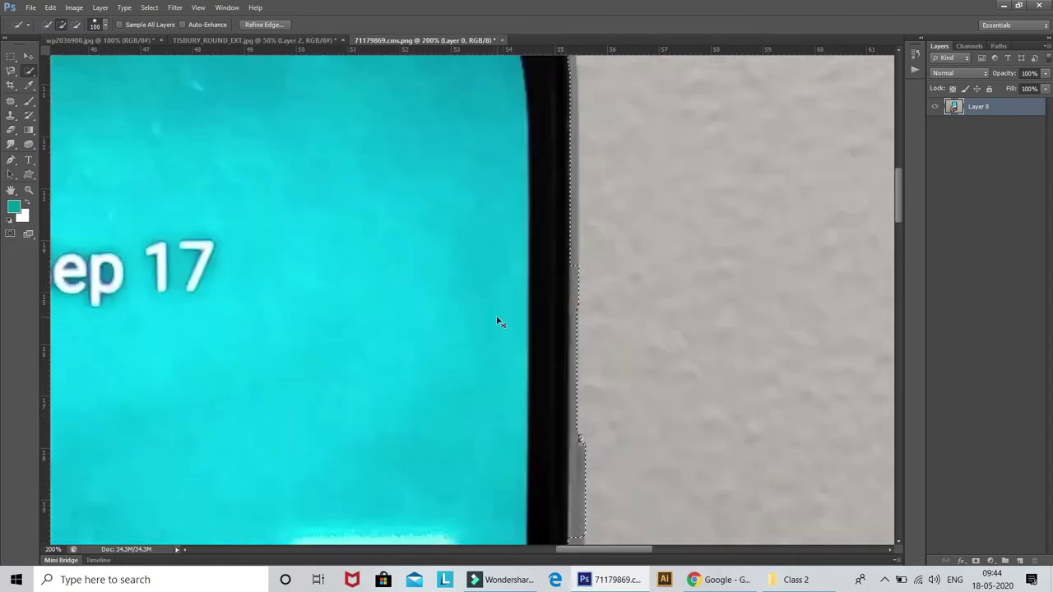
key("ctrl+plus")
left_click_drag(522, 235, 498, 408)
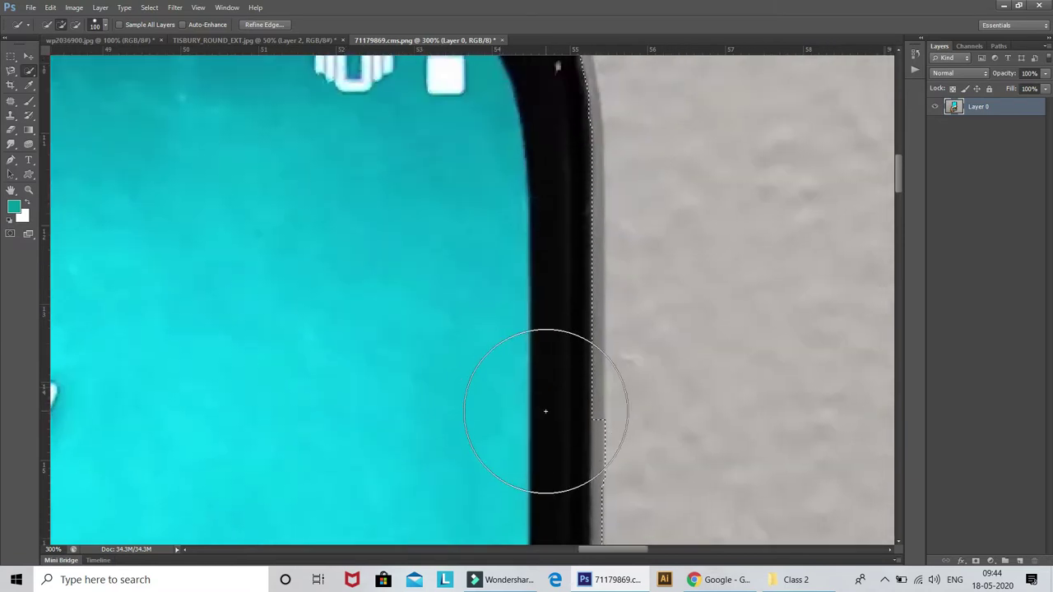
key("bracketleft")
key("bracketleft")
key("bracketleft")
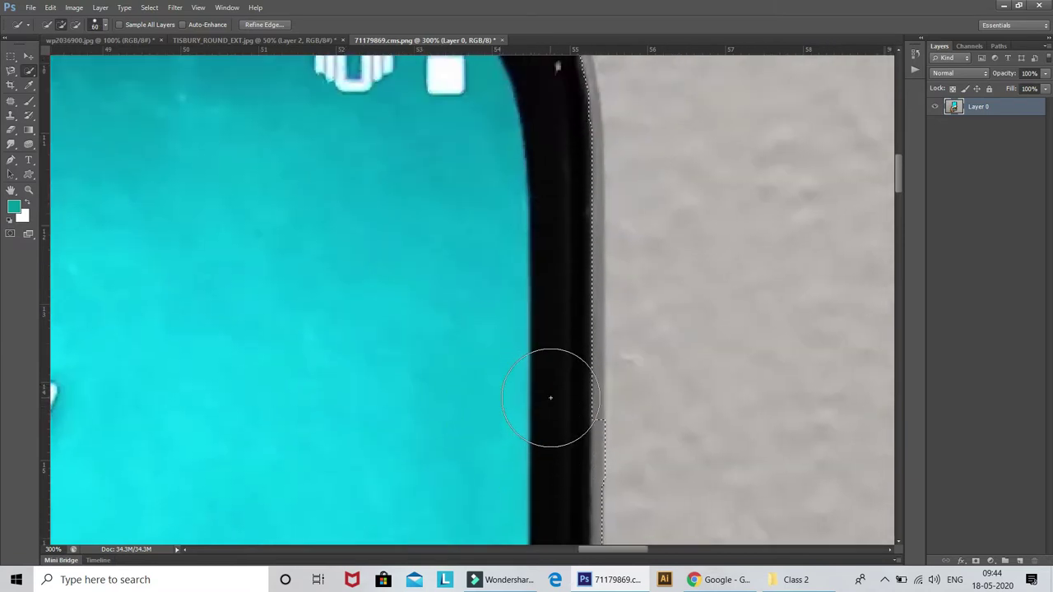
mouse_move(552, 370)
left_mouse_down()
mouse_move(560, 209)
mouse_move(618, 439)
left_mouse_up()
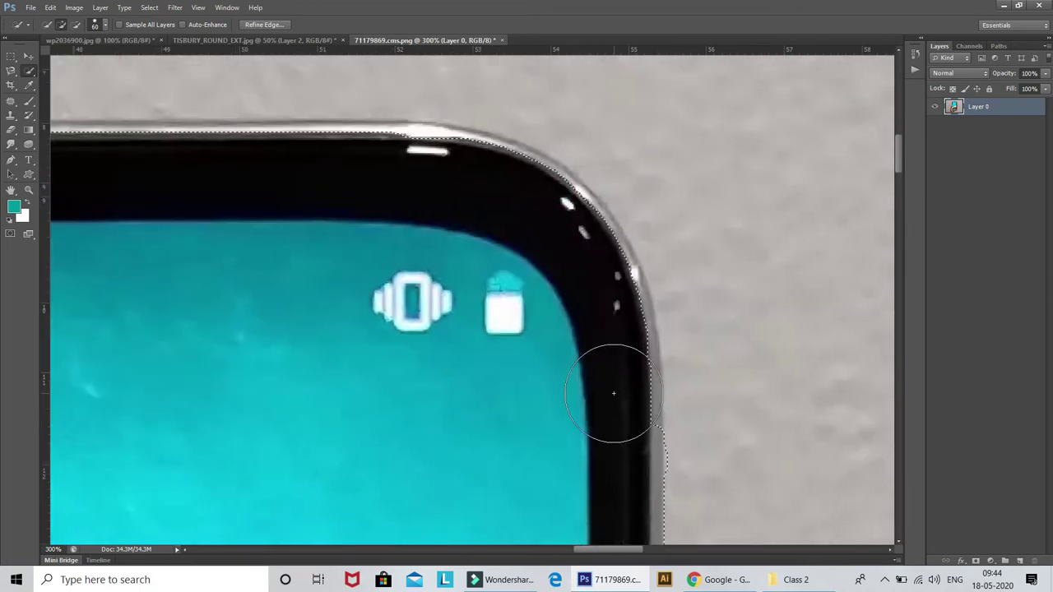
key("bracketleft")
key("bracketleft")
mouse_move(628, 398)
left_mouse_down()
mouse_move(625, 340)
mouse_move(587, 247)
mouse_move(501, 178)
mouse_move(516, 182)
left_mouse_up()
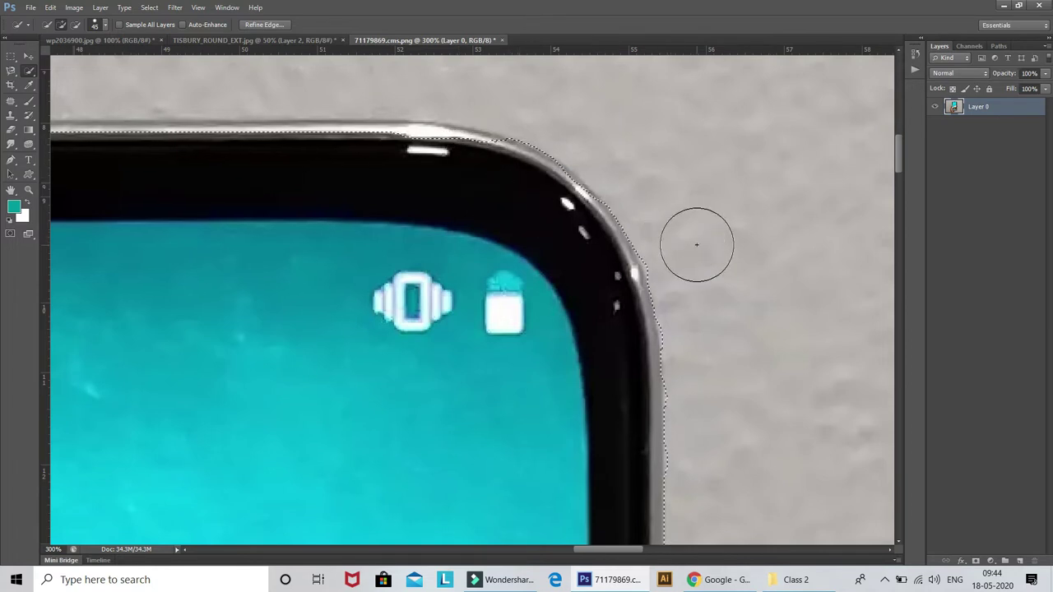
Add the phone's top bezel rim and grey strip to the selection, around to the top-left corner
scroll(411, 173, "up", 2)
scroll(412, 173, "left", 5)
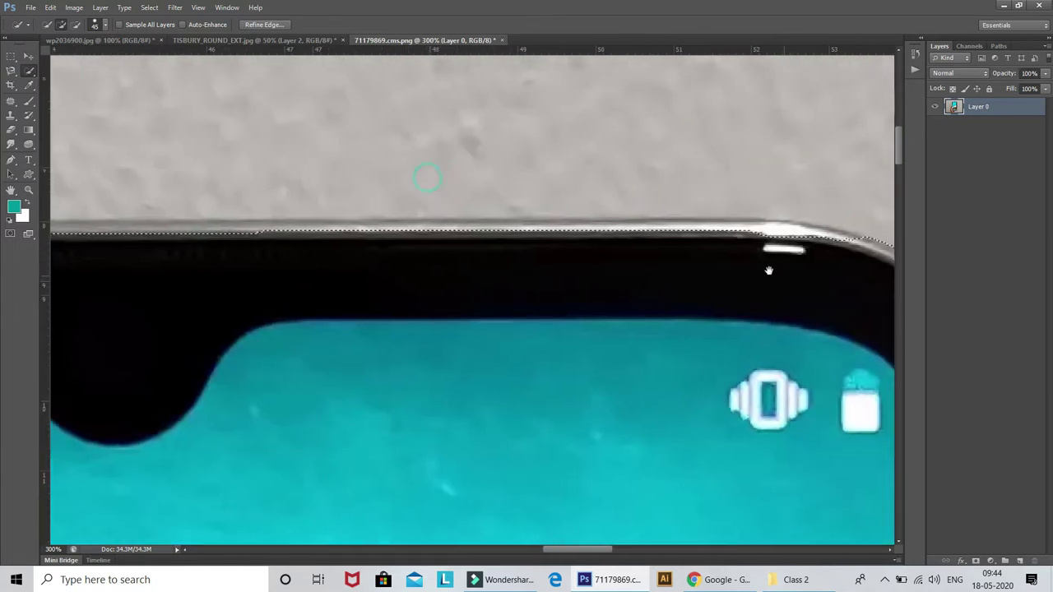
left_click(480, 255)
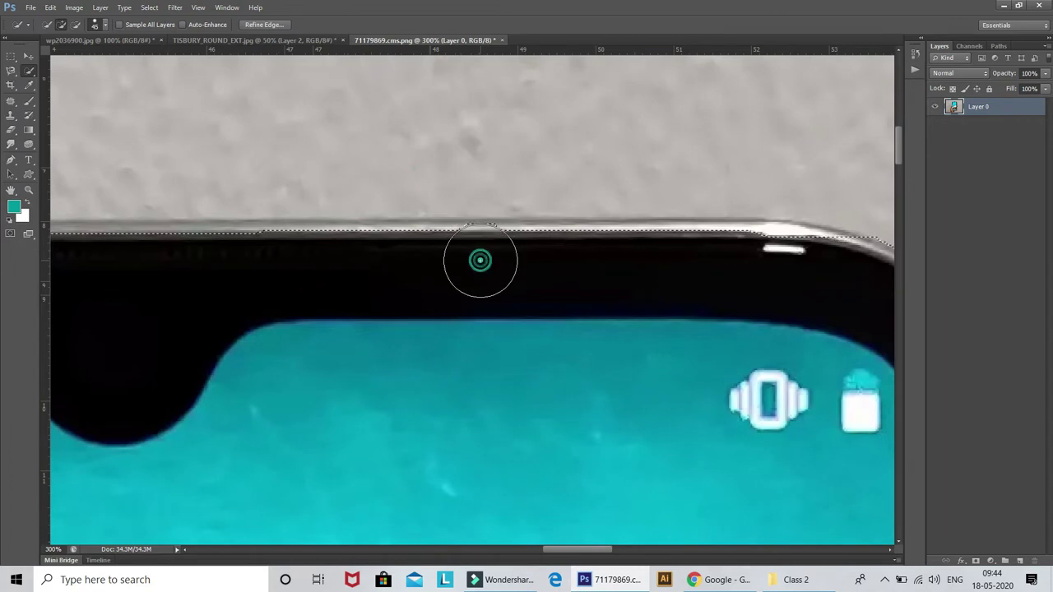
left_click(626, 255)
left_click(706, 254)
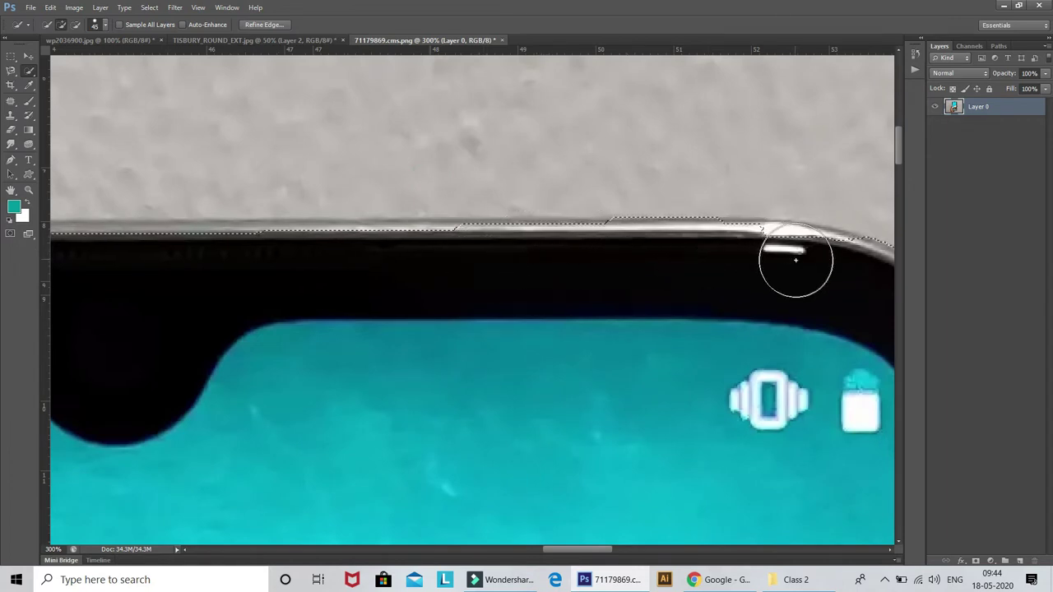
scroll(466, 252, "left", 5)
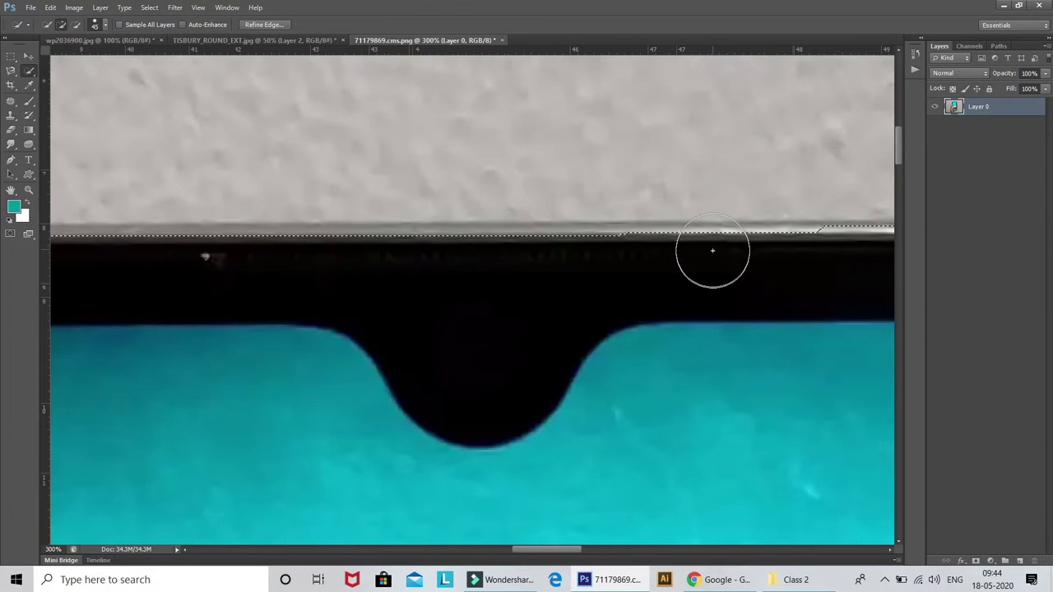
left_click(713, 256)
scroll(423, 255, "left", 4)
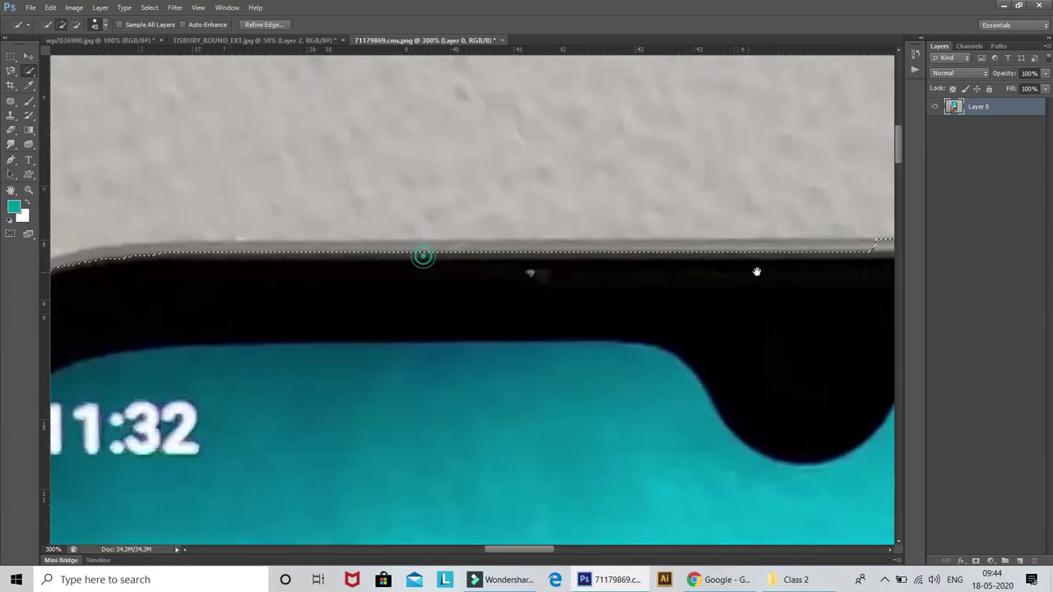
left_click_drag(751, 265, 621, 275)
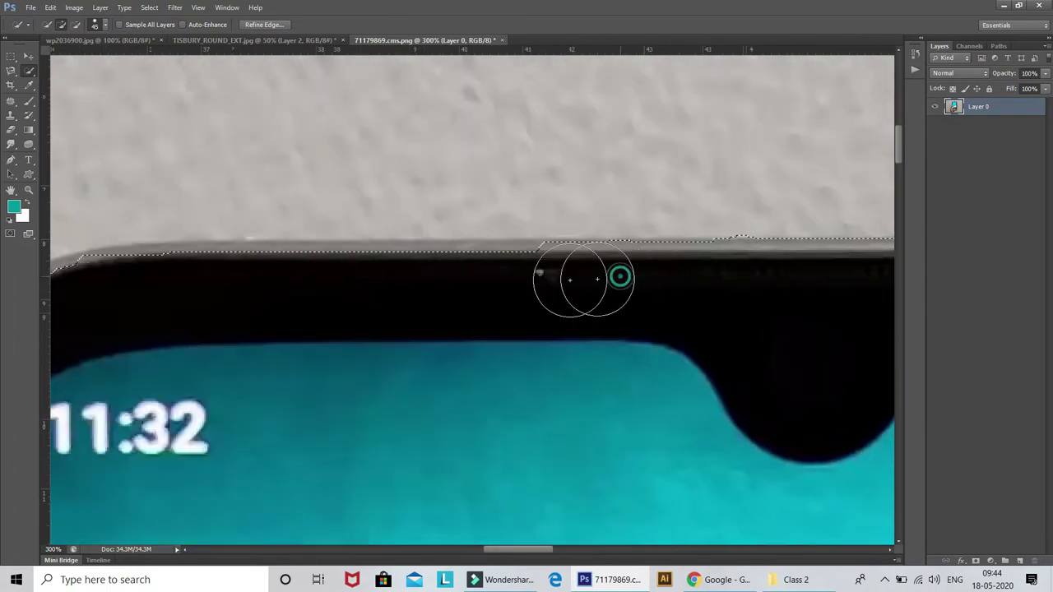
scroll(365, 279, "left", 1)
scroll(364, 280, "left", 2)
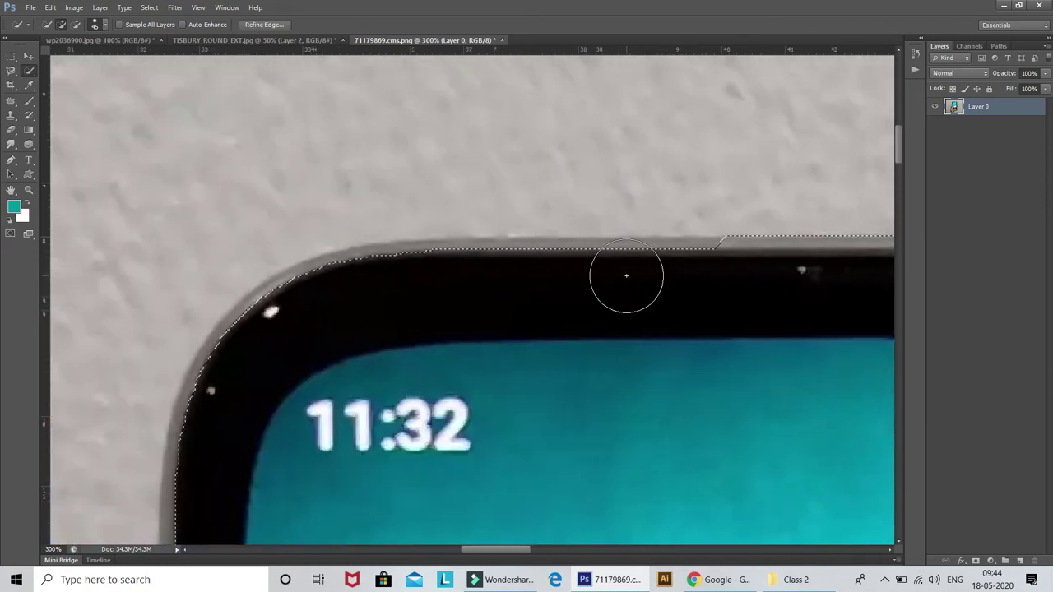
left_click(627, 275)
left_click_drag(518, 274, 482, 274)
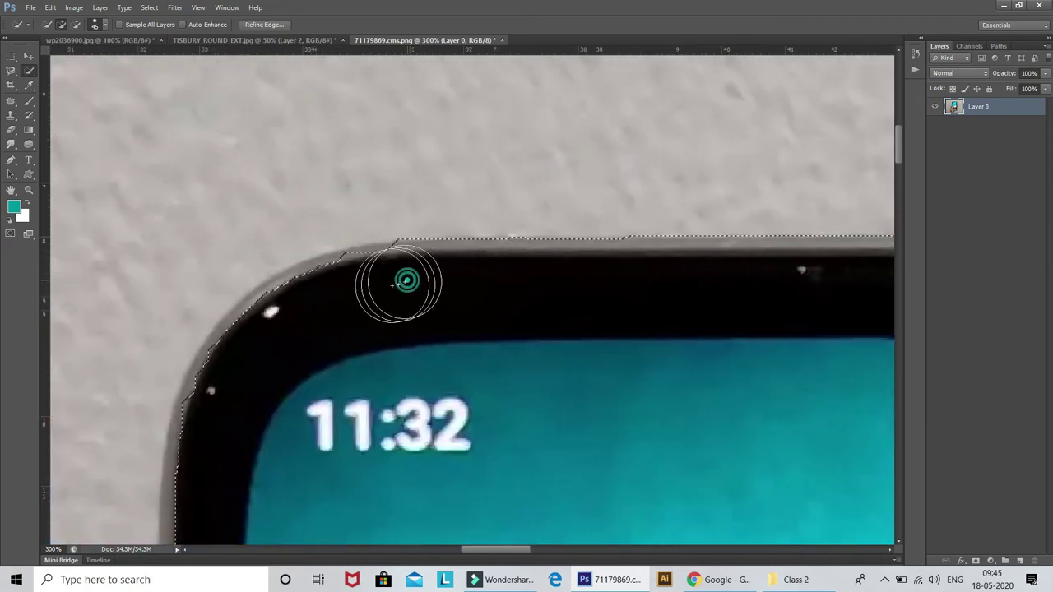
mouse_move(404, 280)
left_mouse_down()
mouse_move(355, 288)
mouse_move(253, 345)
mouse_move(434, 239)
left_mouse_up()
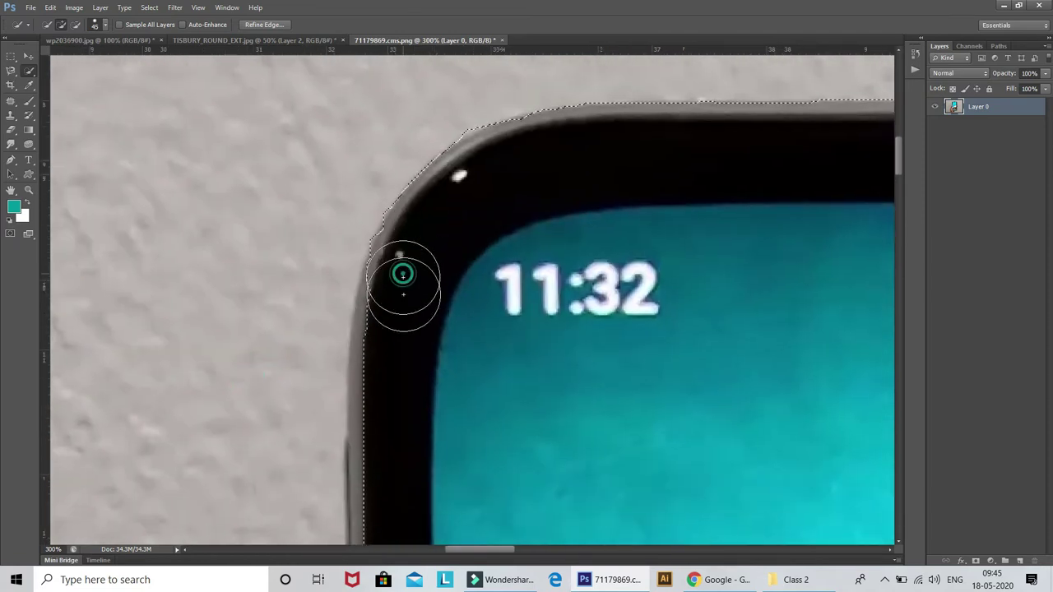
Extend the selection down the phone's left bezel edge
left_click_drag(389, 350, 399, 384)
scroll(400, 384, "down", 3)
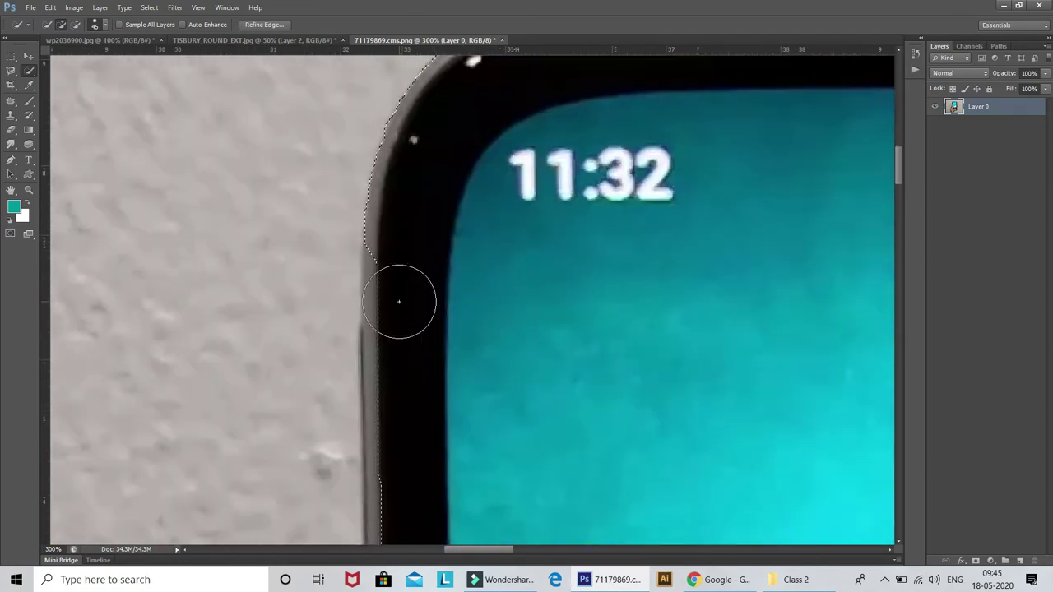
scroll(400, 411, "down", 5)
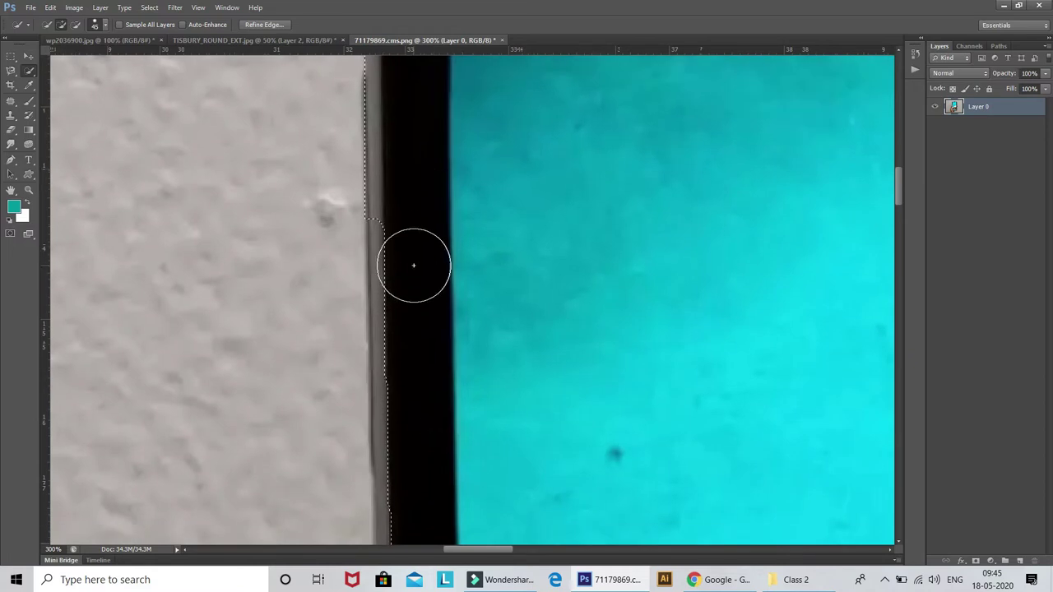
scroll(406, 272, "down", 3)
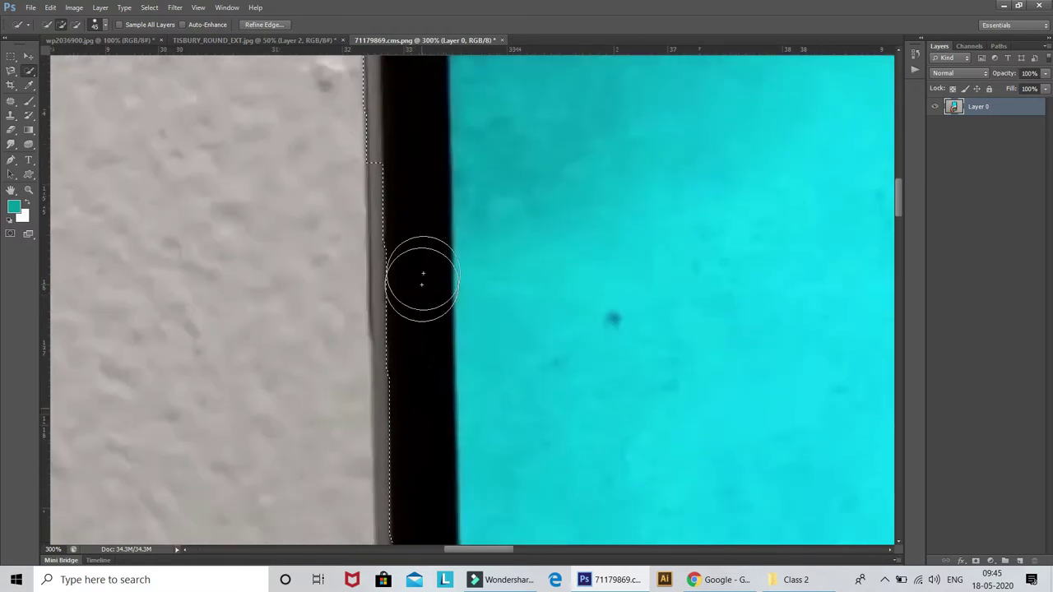
left_click_drag(413, 227, 407, 271)
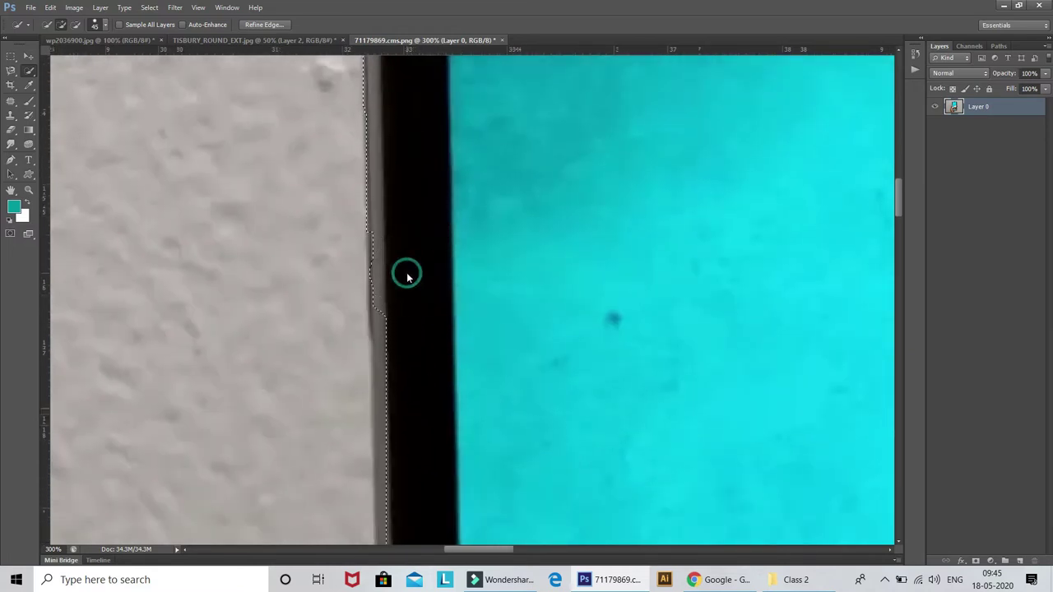
left_click_drag(426, 312, 415, 182)
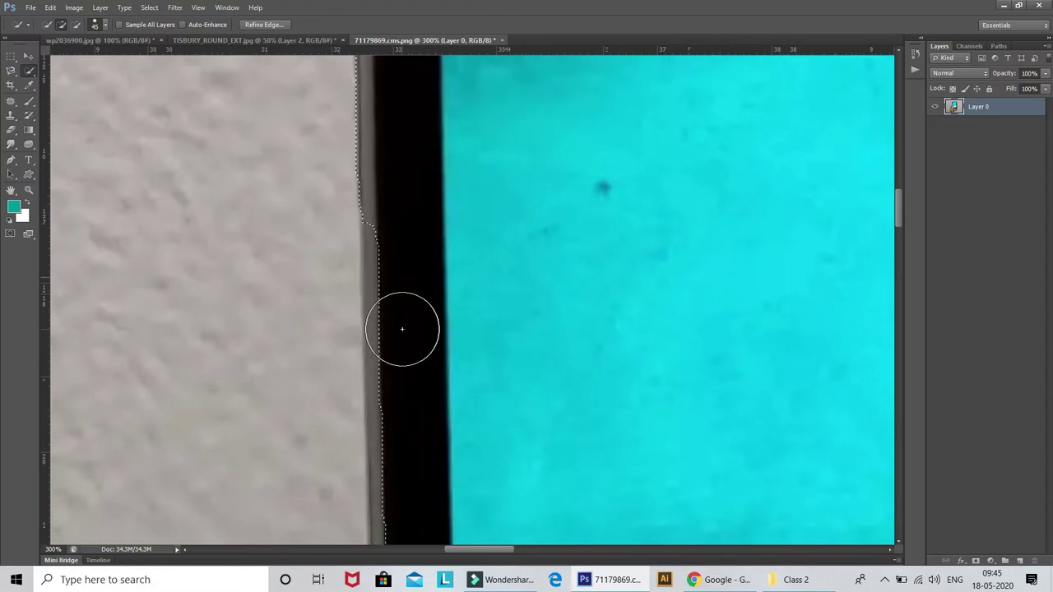
left_click_drag(415, 420, 443, 261)
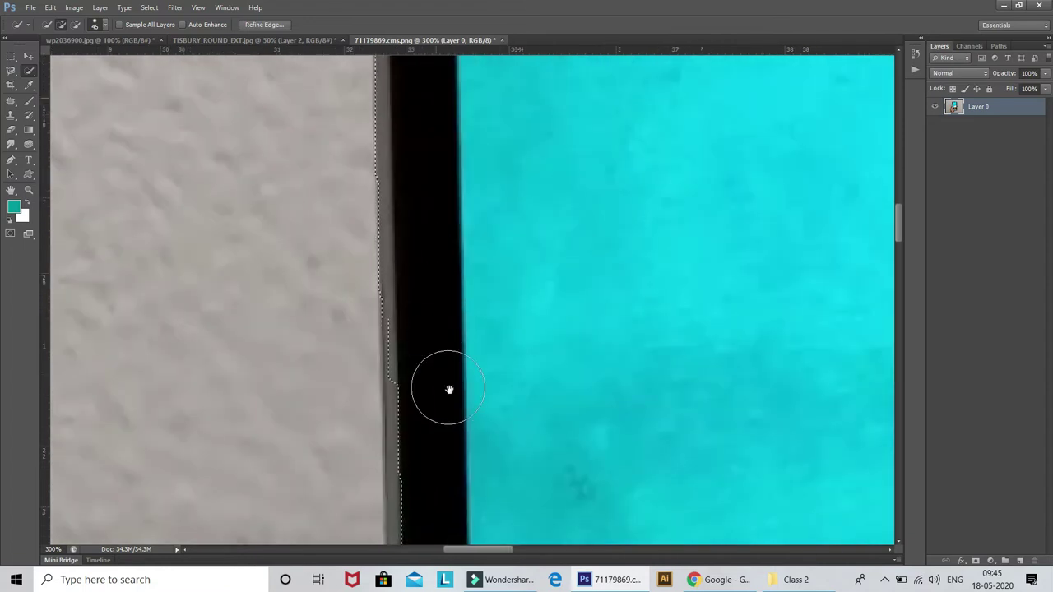
left_click_drag(449, 390, 441, 233)
mouse_move(449, 358)
left_mouse_down()
mouse_move(475, 305)
mouse_move(468, 217)
mouse_move(481, 148)
left_mouse_up()
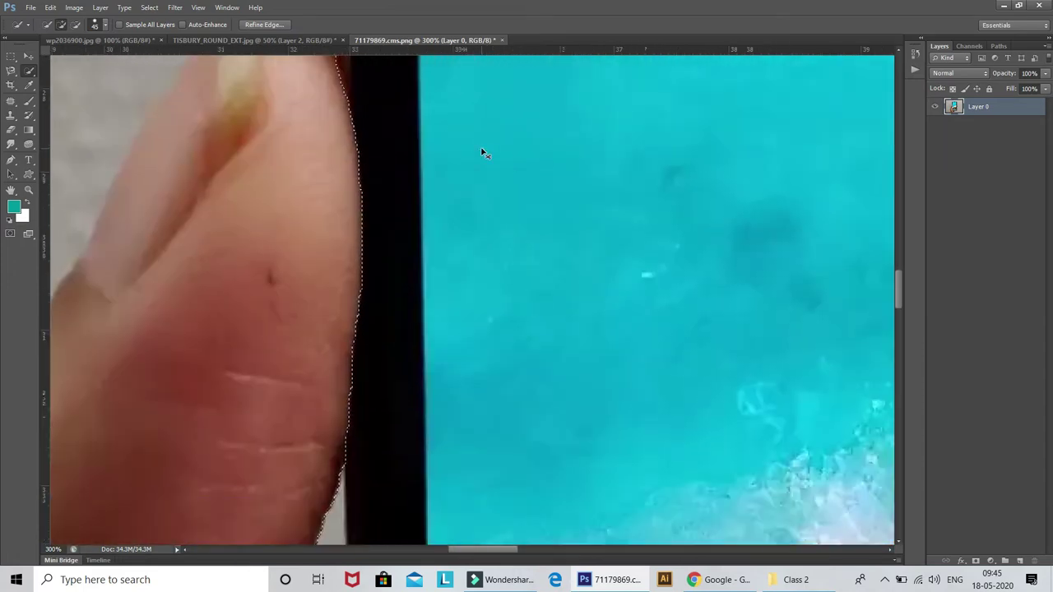
Add the thumb tip and the length of the thumb to the selection
scroll(482, 148, "down", 3)
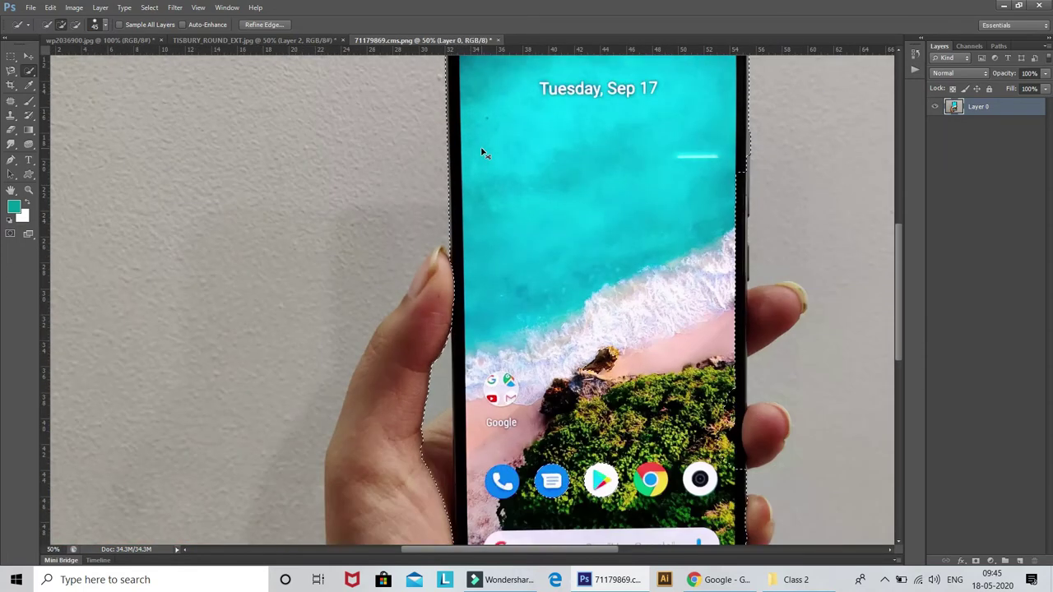
scroll(484, 154, "up", 2)
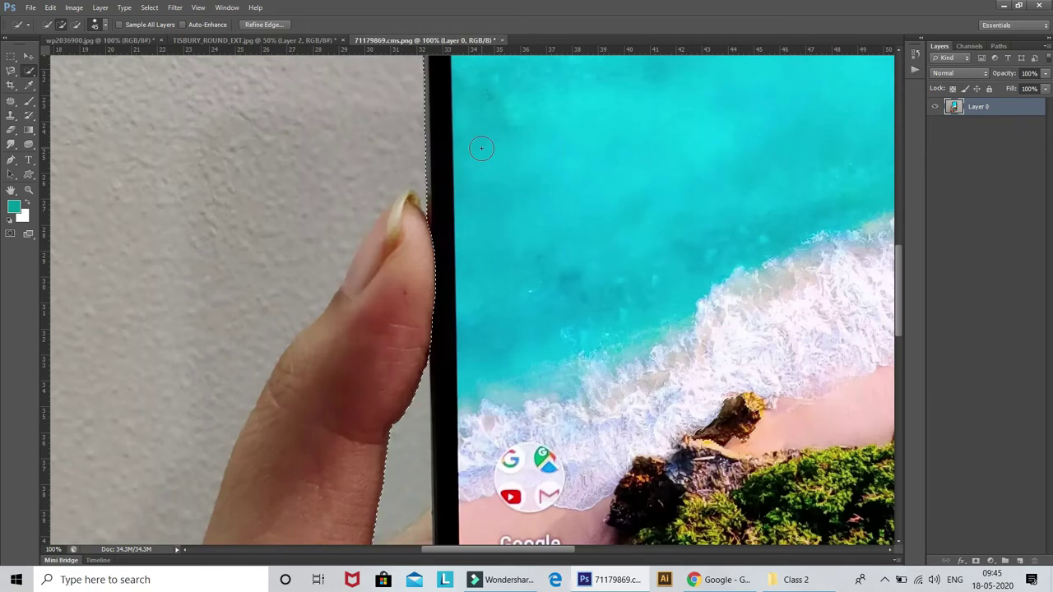
scroll(484, 153, "up", 1)
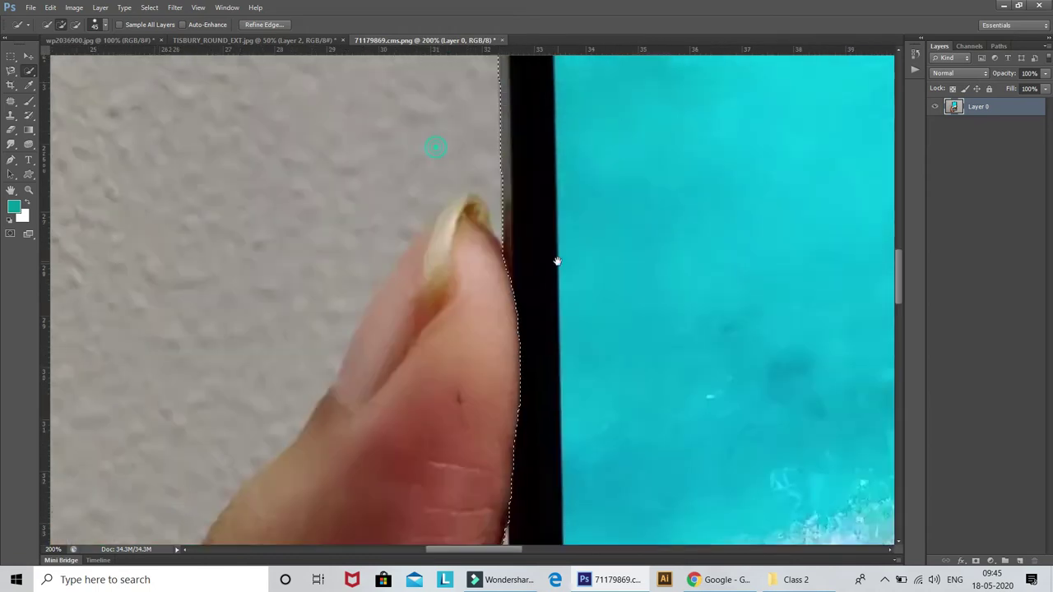
left_click(465, 222)
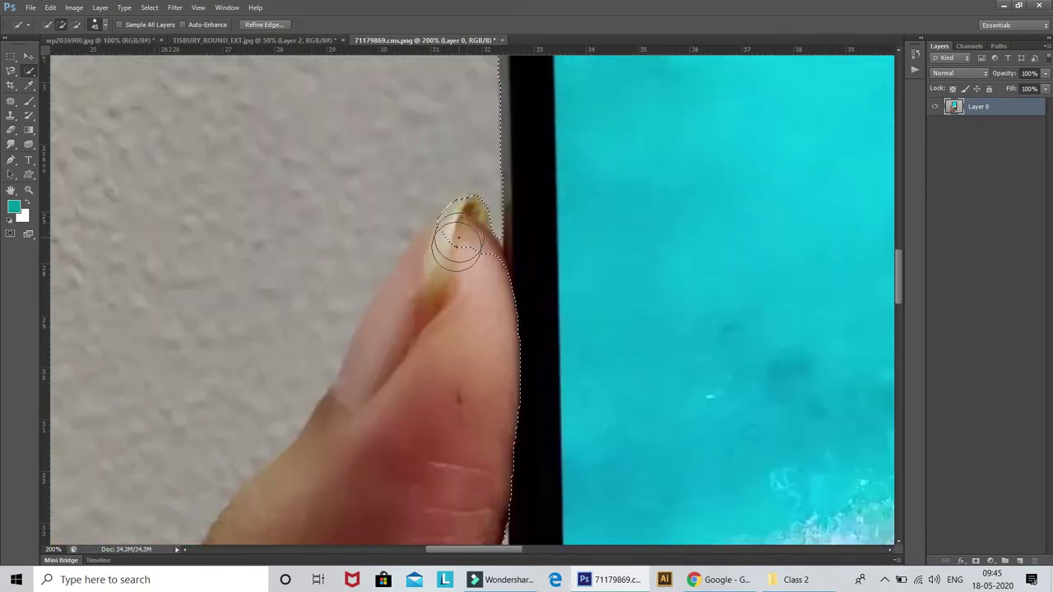
left_click_drag(431, 303, 434, 256)
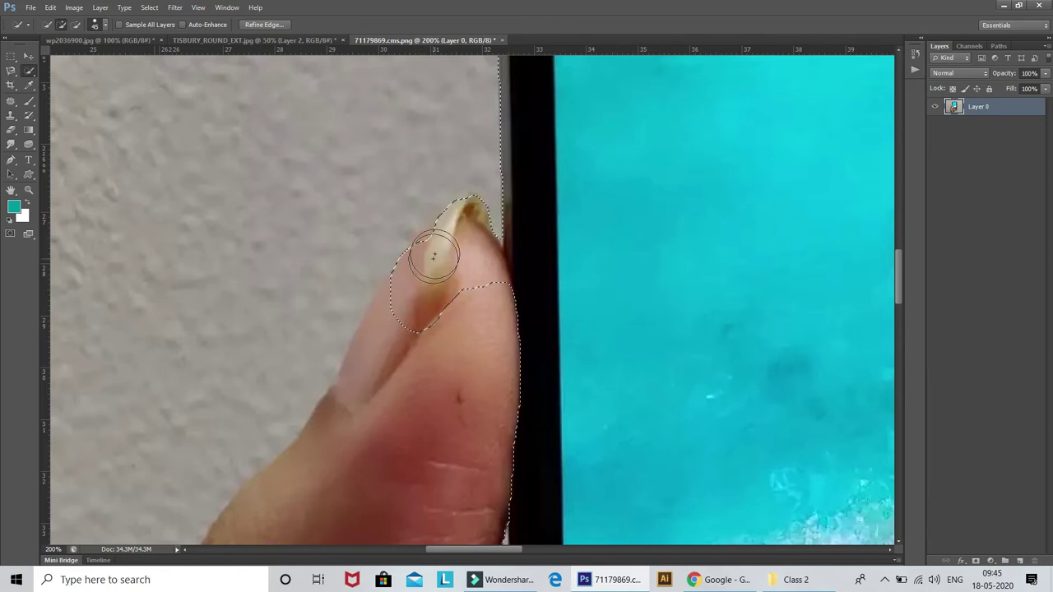
mouse_move(414, 370)
left_mouse_down()
mouse_move(474, 235)
mouse_move(432, 250)
left_mouse_up()
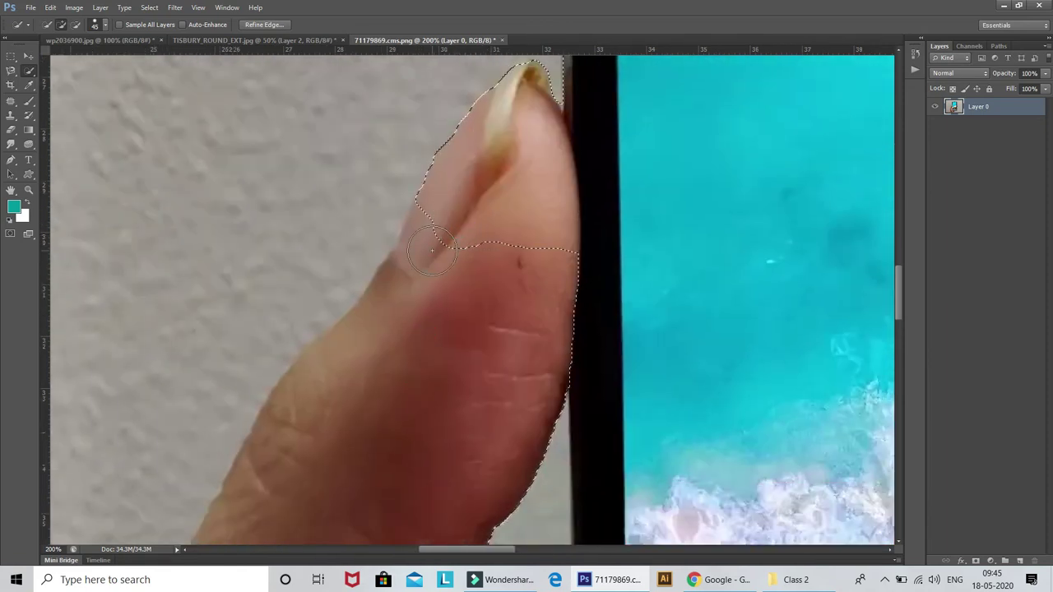
left_click(345, 383)
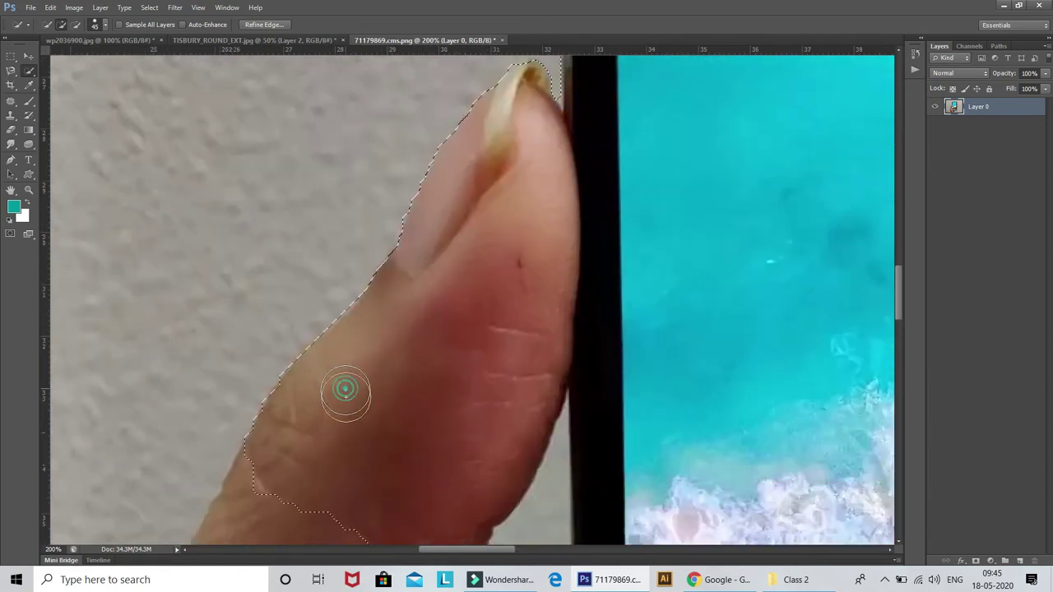
left_click_drag(353, 425, 564, 166)
mouse_move(470, 287)
left_mouse_down()
mouse_move(482, 376)
mouse_move(470, 176)
mouse_move(447, 235)
mouse_move(453, 346)
mouse_move(462, 233)
left_mouse_up()
left_click(470, 174)
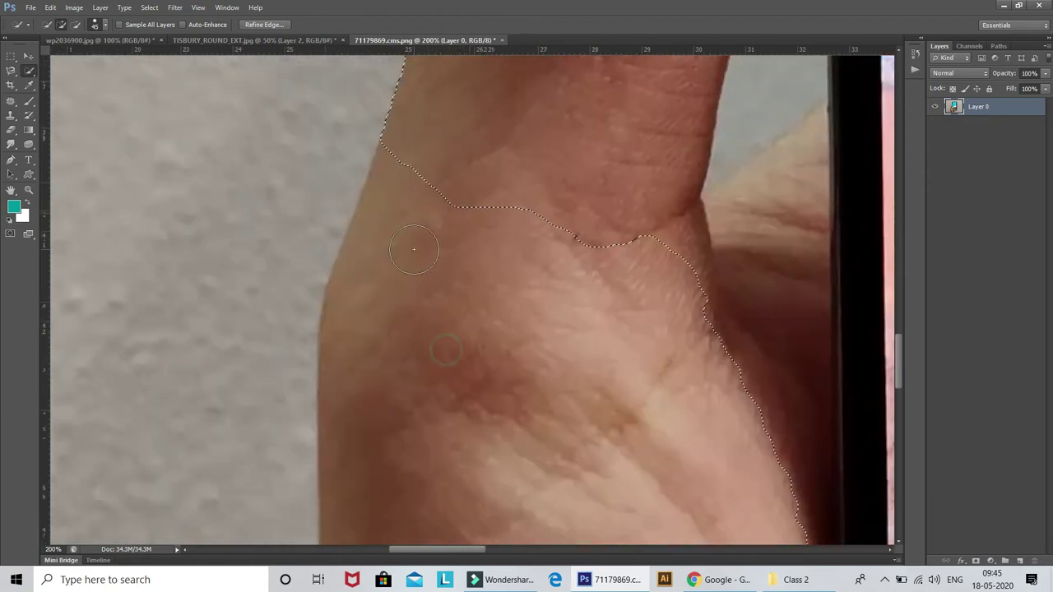
Extend the selection past the wrist crease along the hand's left edge
left_click_drag(426, 402, 389, 312)
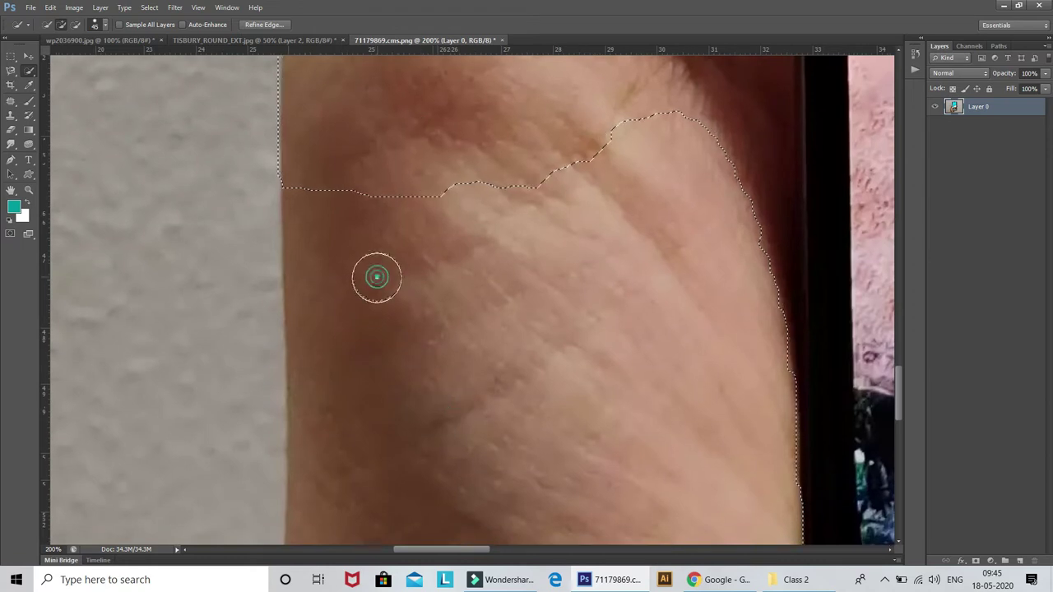
mouse_move(376, 274)
left_mouse_down()
mouse_move(370, 344)
mouse_move(381, 80)
left_mouse_up()
left_click_drag(384, 301, 400, 251)
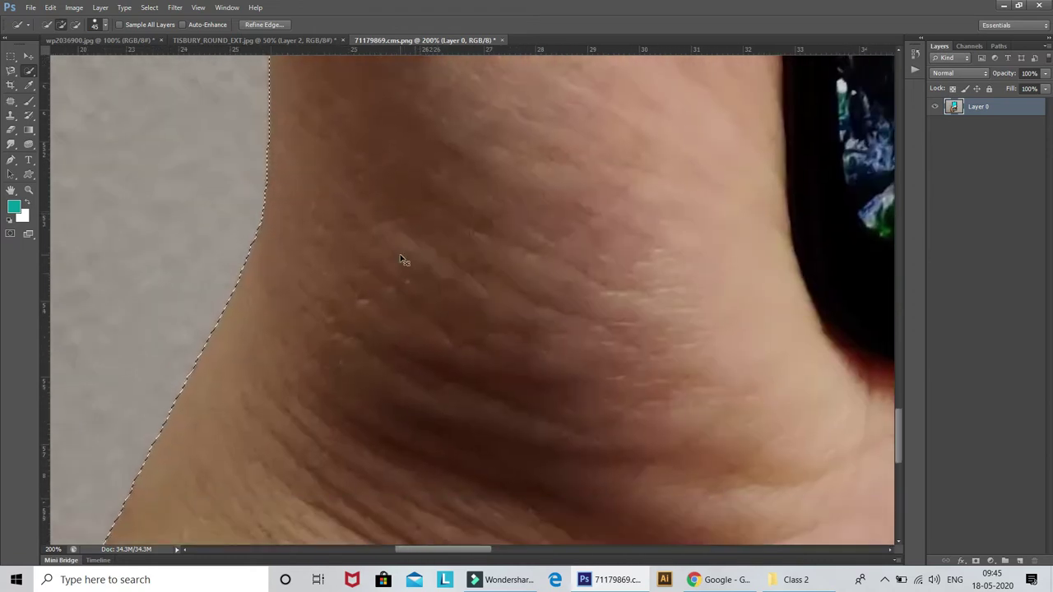
key("ctrl+minus")
key("ctrl+minus")
key("ctrl+minus")
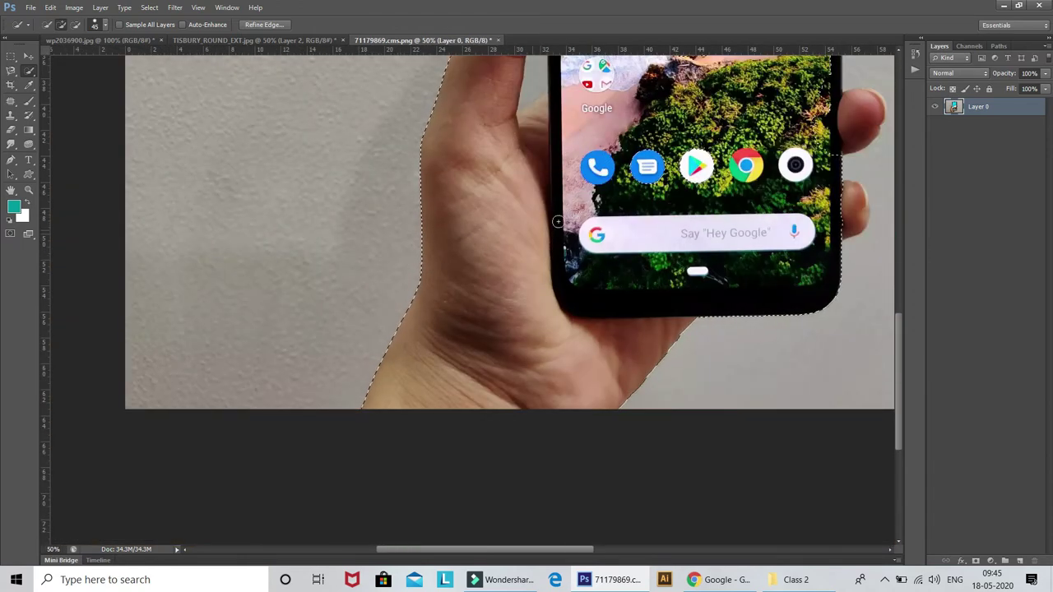
Zoom in on the phone's right edge and add the upper fingertip and fingernail to the selection
left_click_drag(726, 128, 443, 311)
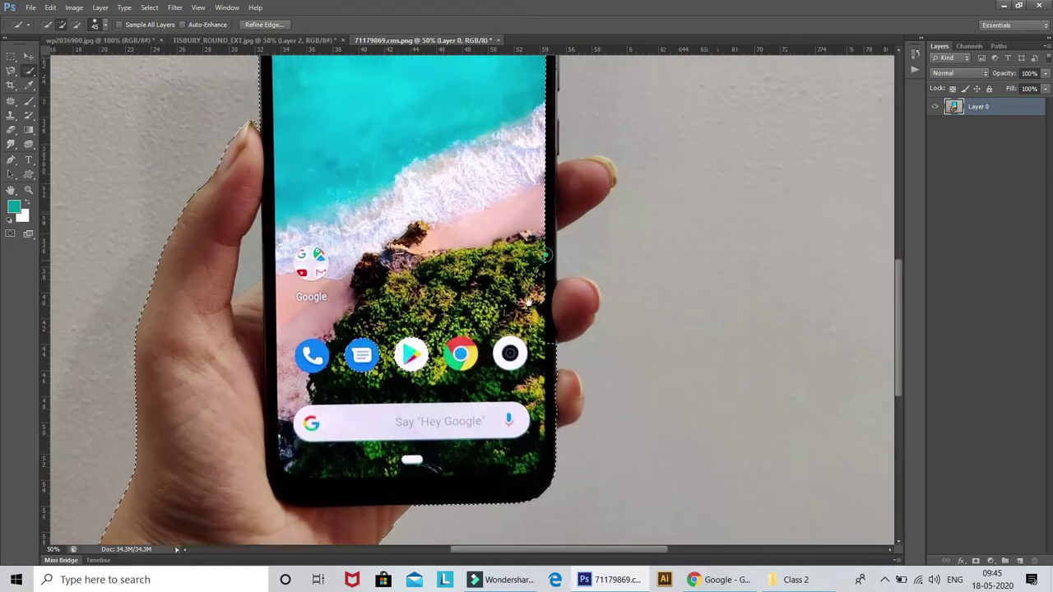
scroll(443, 311, "up", 5)
key("ctrl+plus")
key("ctrl+plus")
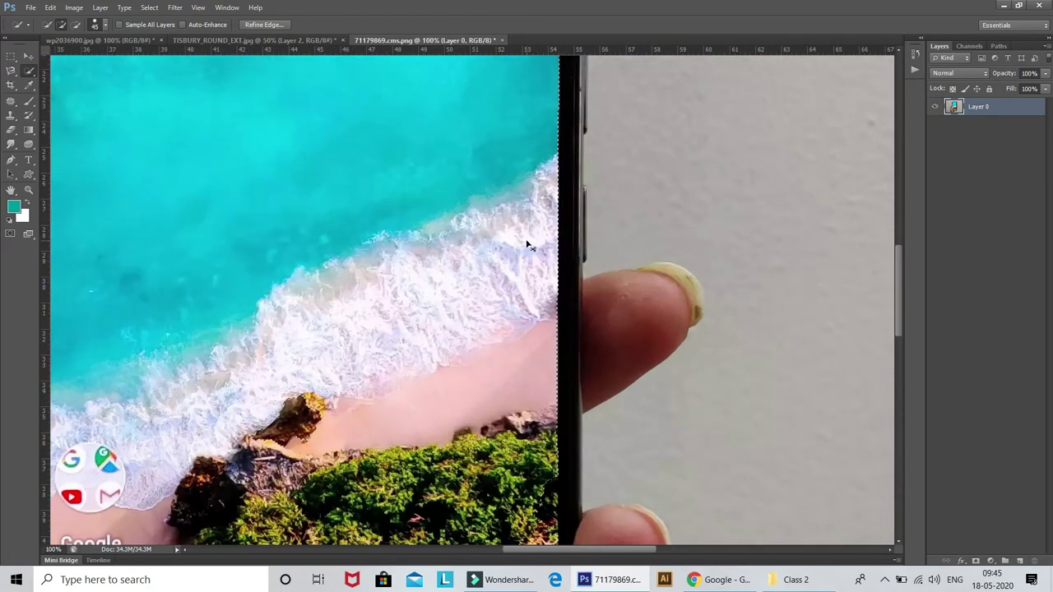
left_click_drag(642, 262, 553, 247)
key("ctrl+plus")
key("ctrl+plus")
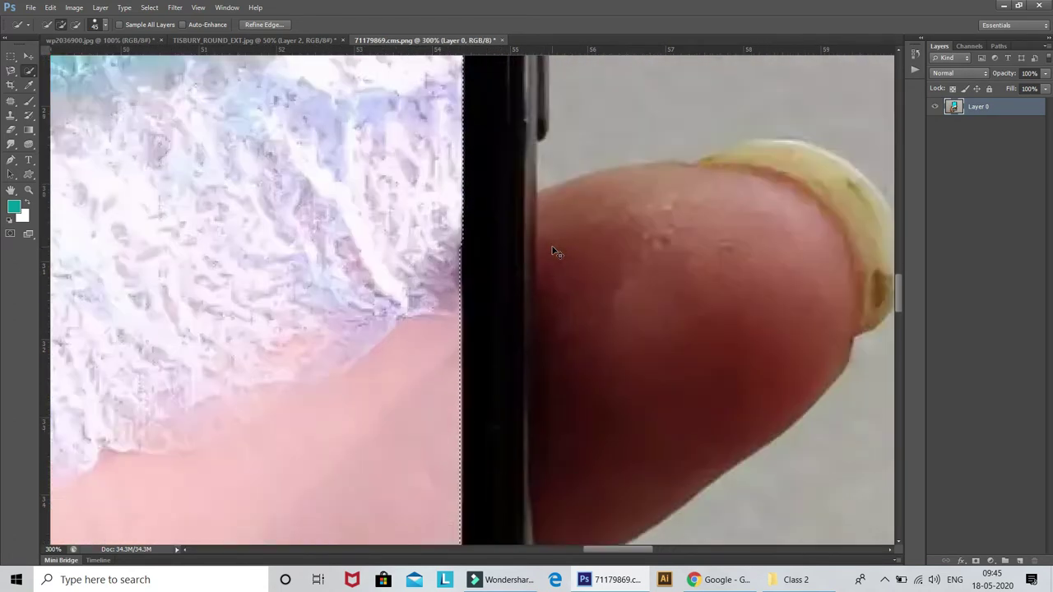
mouse_move(620, 227)
left_mouse_down()
mouse_move(576, 225)
mouse_move(601, 229)
left_mouse_up()
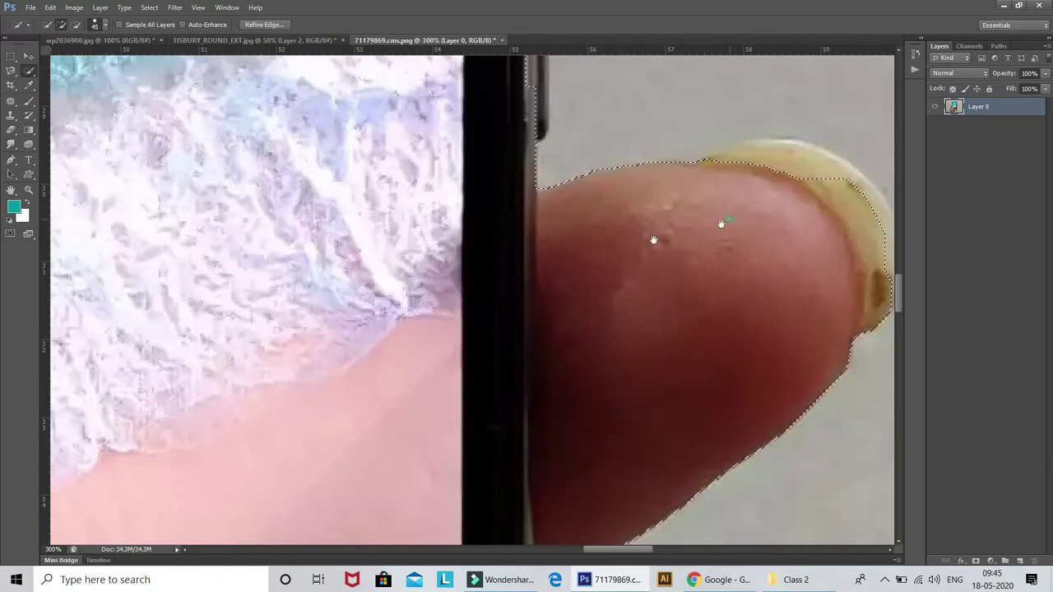
mouse_move(764, 195)
left_mouse_down()
mouse_move(552, 228)
mouse_move(576, 224)
mouse_move(632, 247)
mouse_move(649, 314)
mouse_move(651, 303)
left_mouse_up()
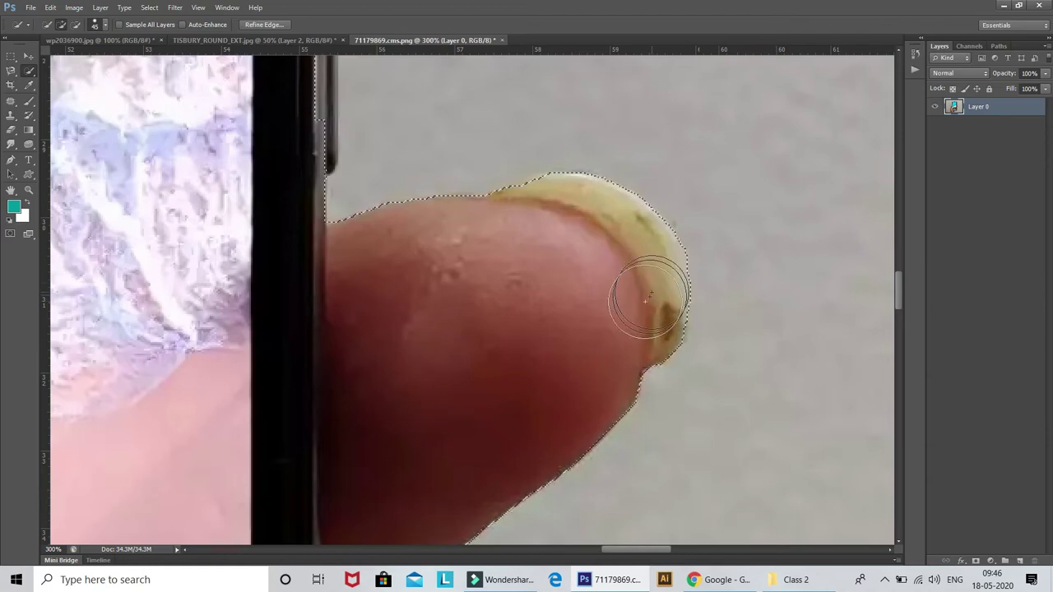
Add the lower fingertip's rim to the selection and check the fingers further down
left_click_drag(617, 346, 719, 214)
scroll(705, 193, "left", 3)
scroll(612, 188, "down", 10)
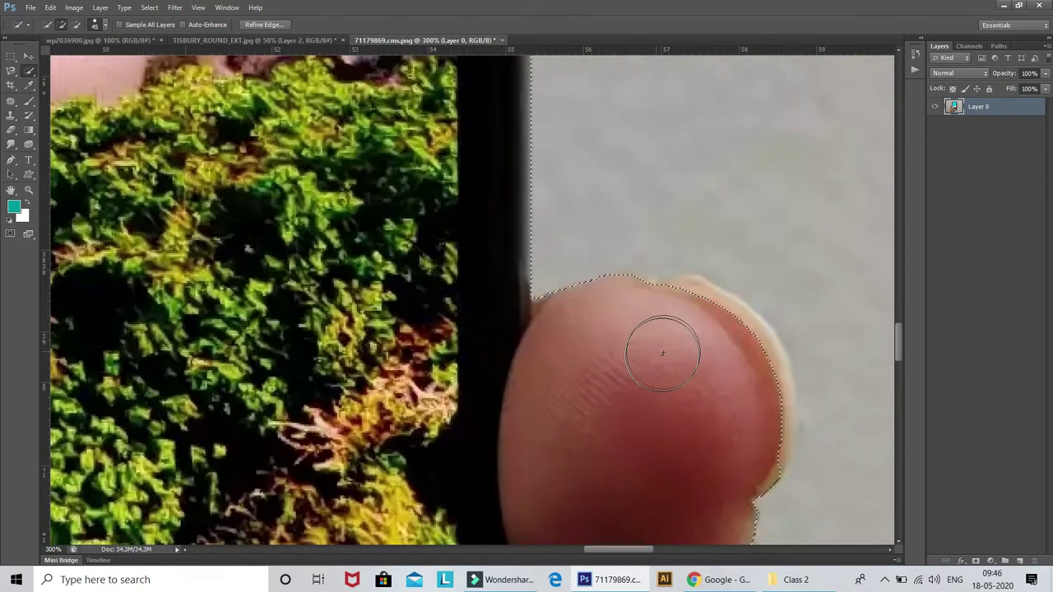
mouse_move(663, 348)
left_mouse_down()
mouse_move(682, 307)
mouse_move(740, 353)
mouse_move(733, 340)
mouse_move(757, 449)
mouse_move(743, 188)
mouse_move(716, 200)
left_mouse_up()
left_click_drag(592, 443, 616, 207)
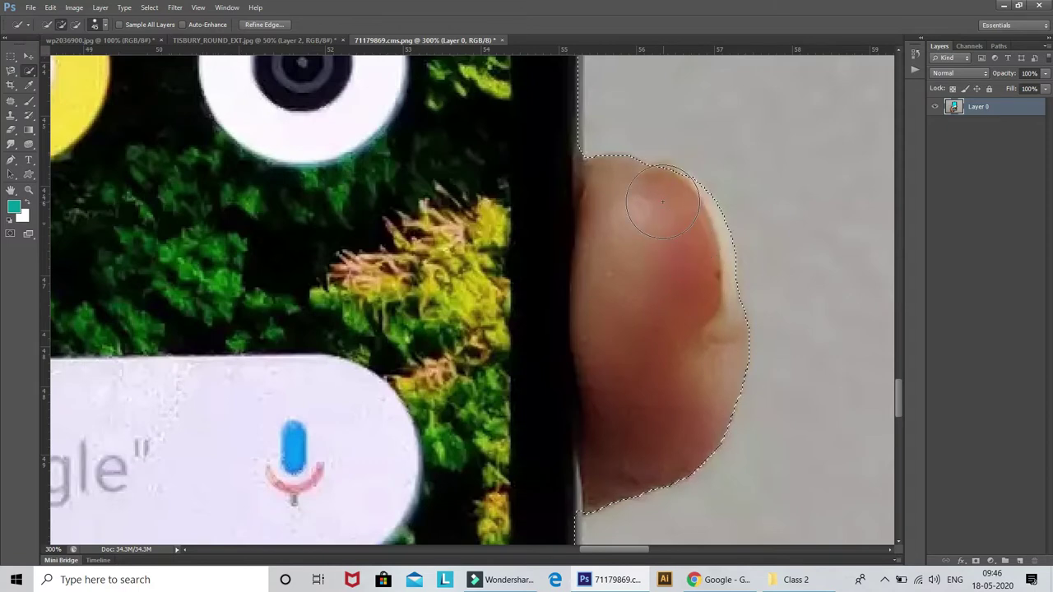
left_click_drag(668, 384, 732, 148)
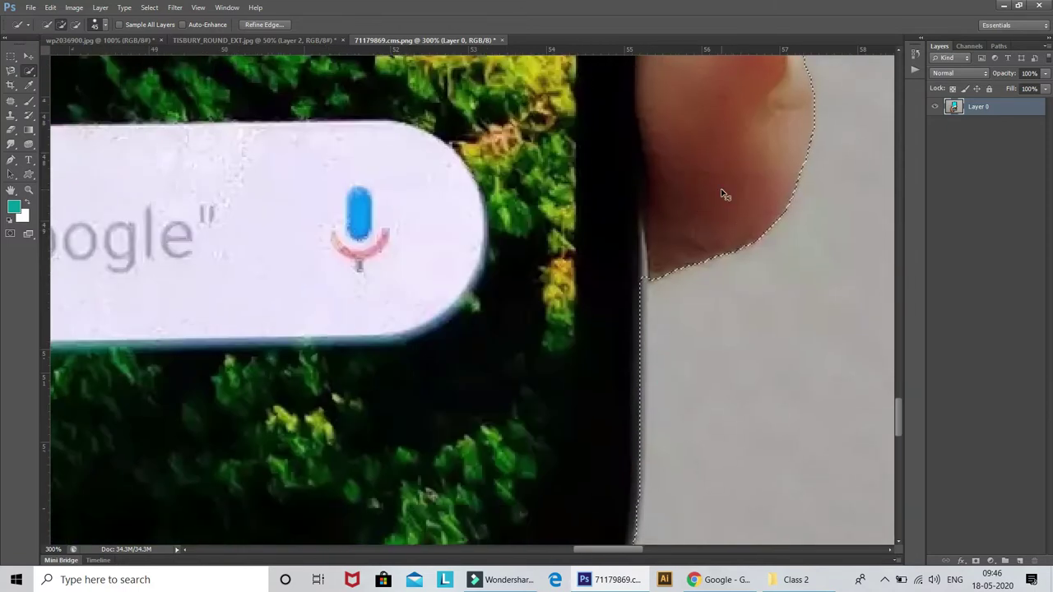
key("ctrl+minus")
key("ctrl+minus")
key("ctrl+minus")
key("ctrl+plus")
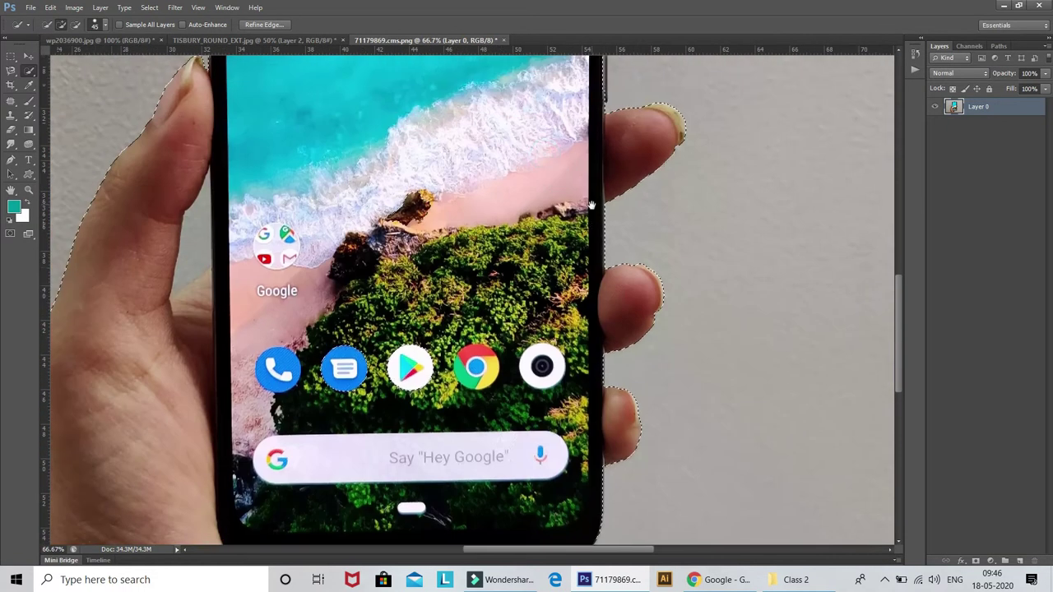
left_click_drag(590, 204, 673, 312)
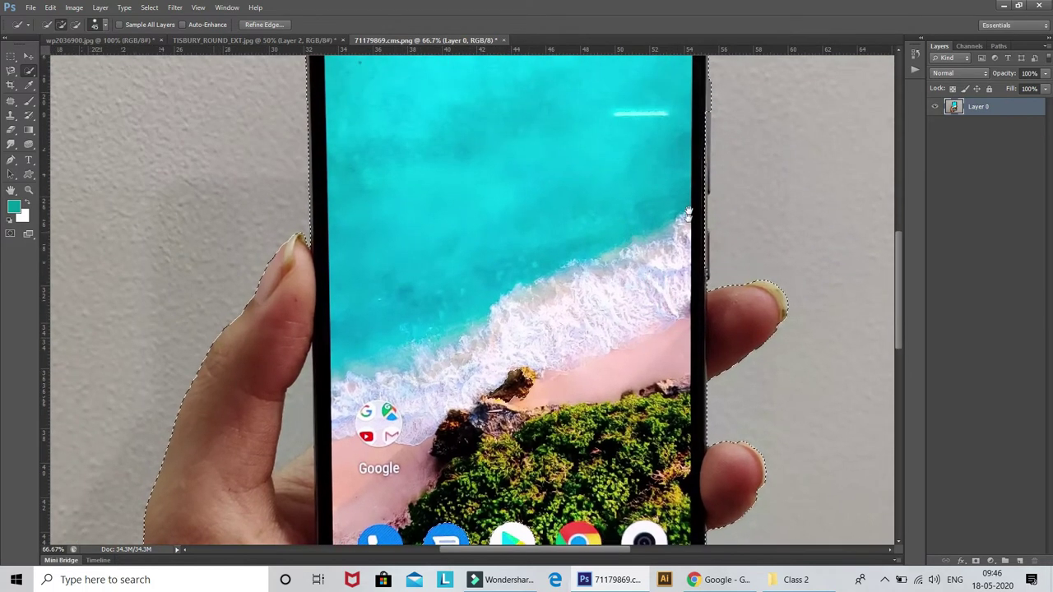
scroll(688, 214, "up", 3)
scroll(554, 336, "up", 2)
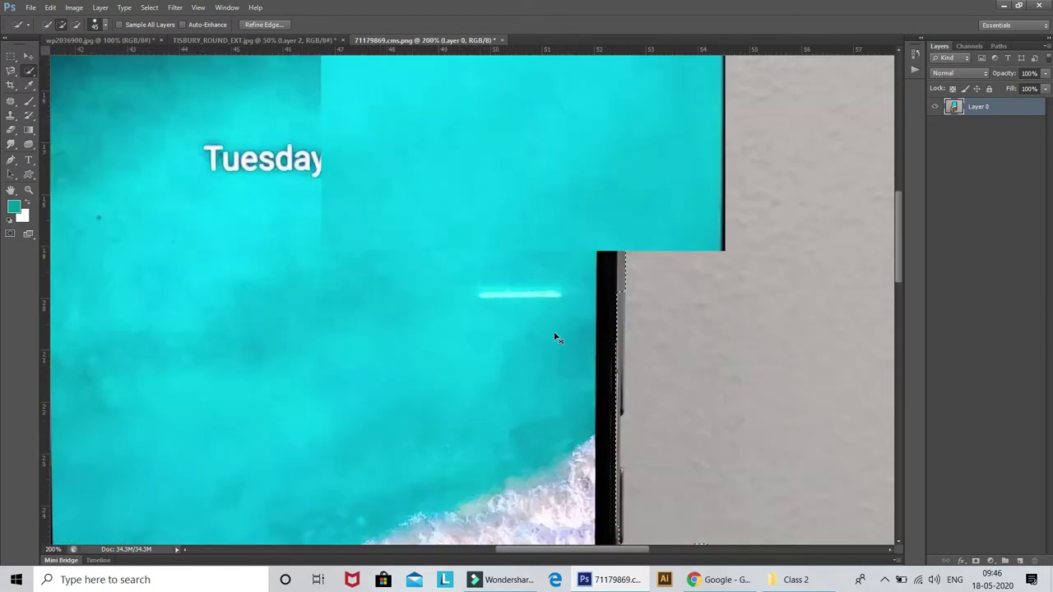
scroll(555, 335, "up", 1)
scroll(682, 268, "right", 4)
scroll(376, 160, "down", 1)
scroll(493, 191, "down", 1)
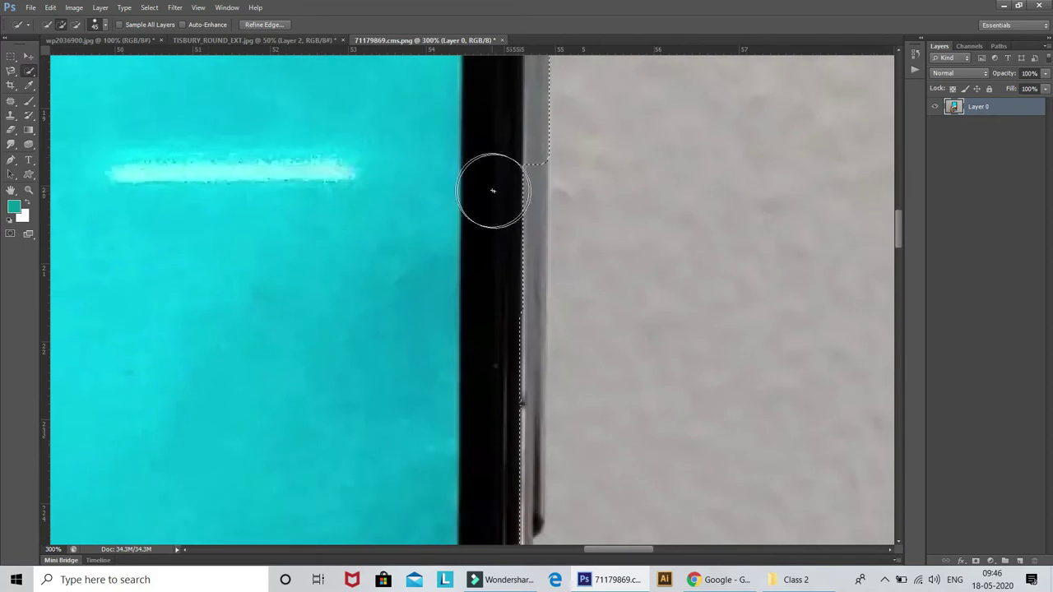
scroll(499, 336, "down", 3)
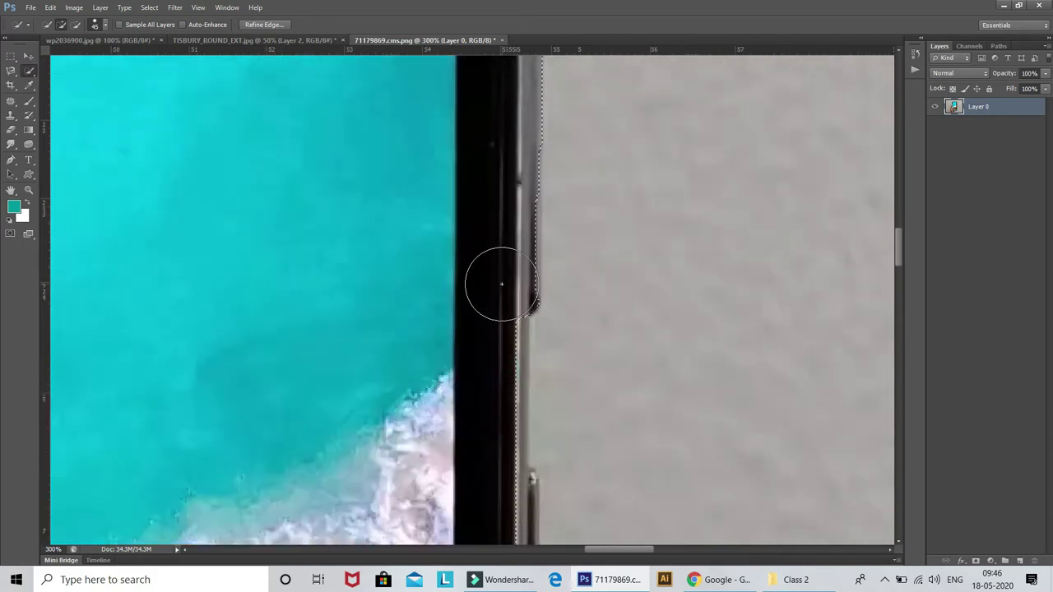
scroll(497, 297, "down", 3)
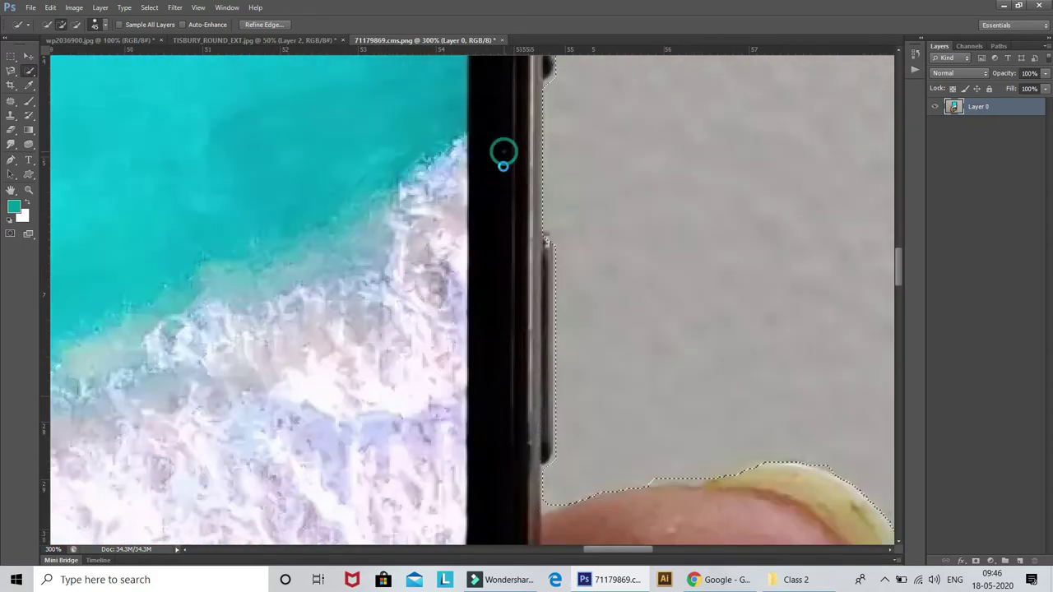
left_click_drag(477, 211, 529, 77)
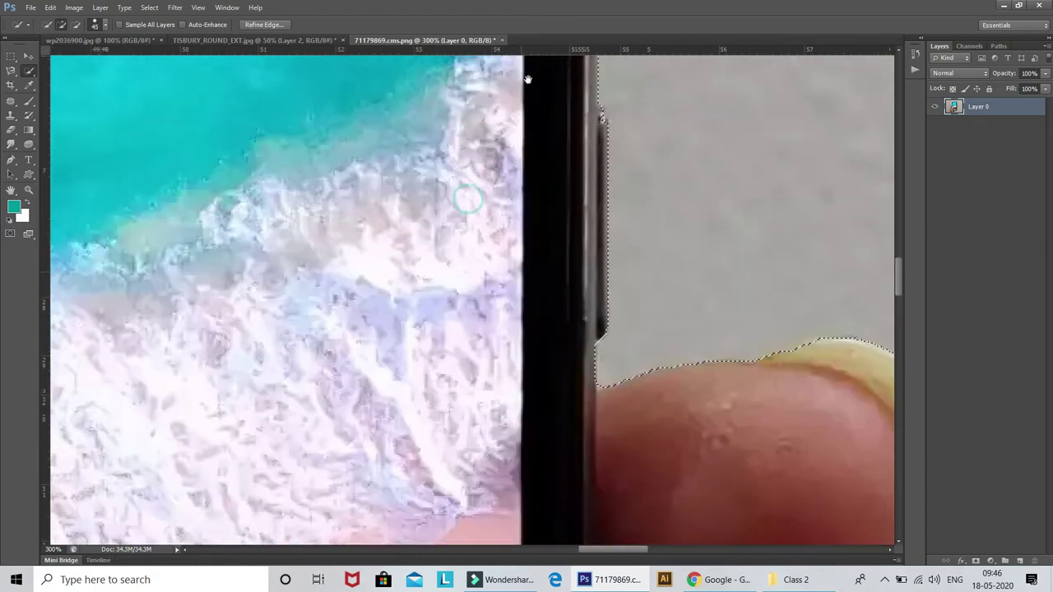
left_click_drag(458, 377, 532, 282)
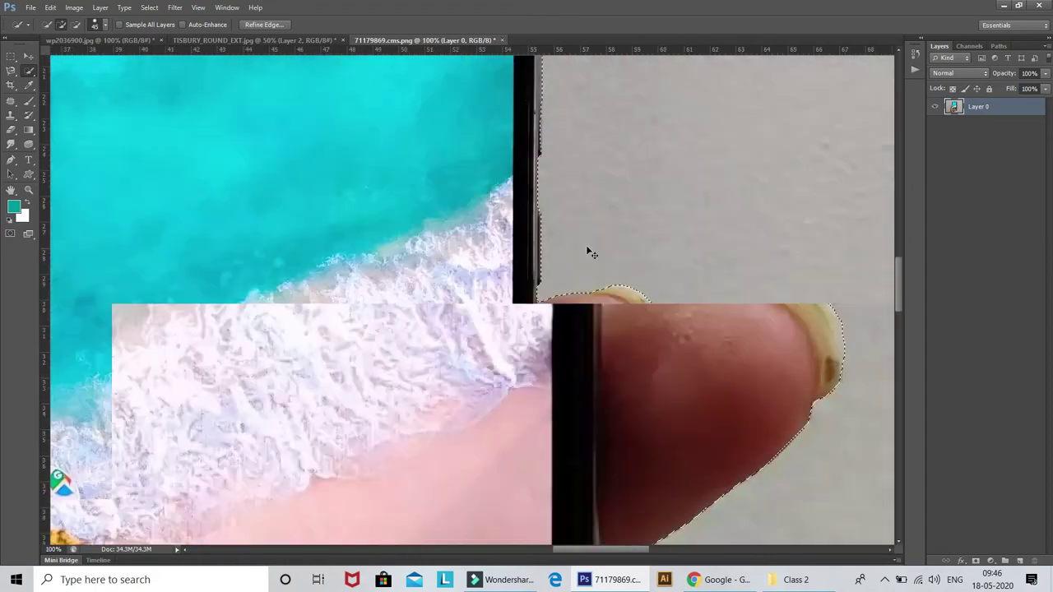
scroll(589, 251, "down", 2)
scroll(589, 252, "down", 3)
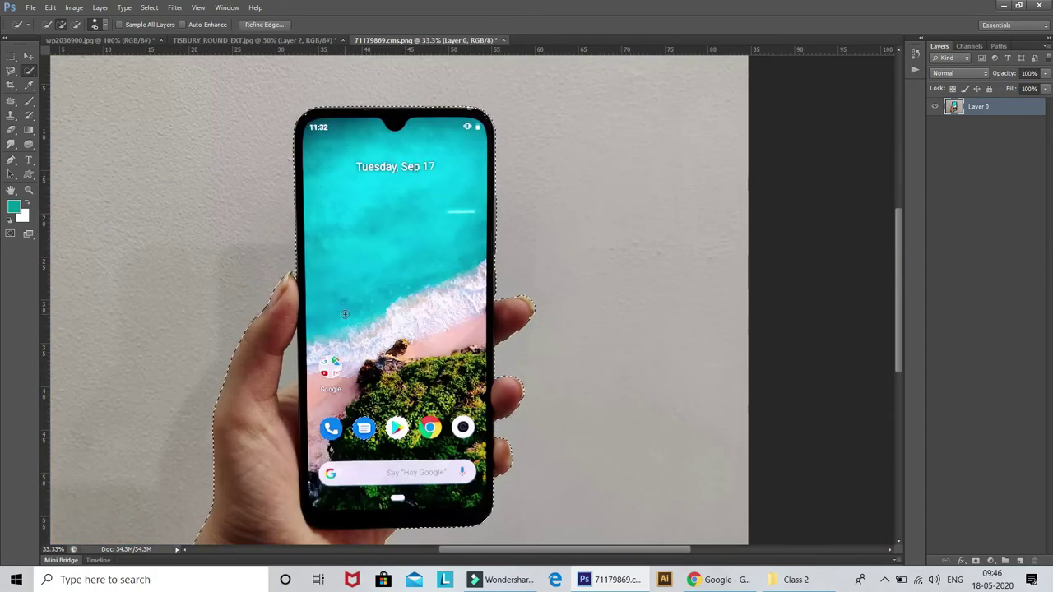
scroll(346, 317, "up", 3)
left_click_drag(347, 316, 475, 266)
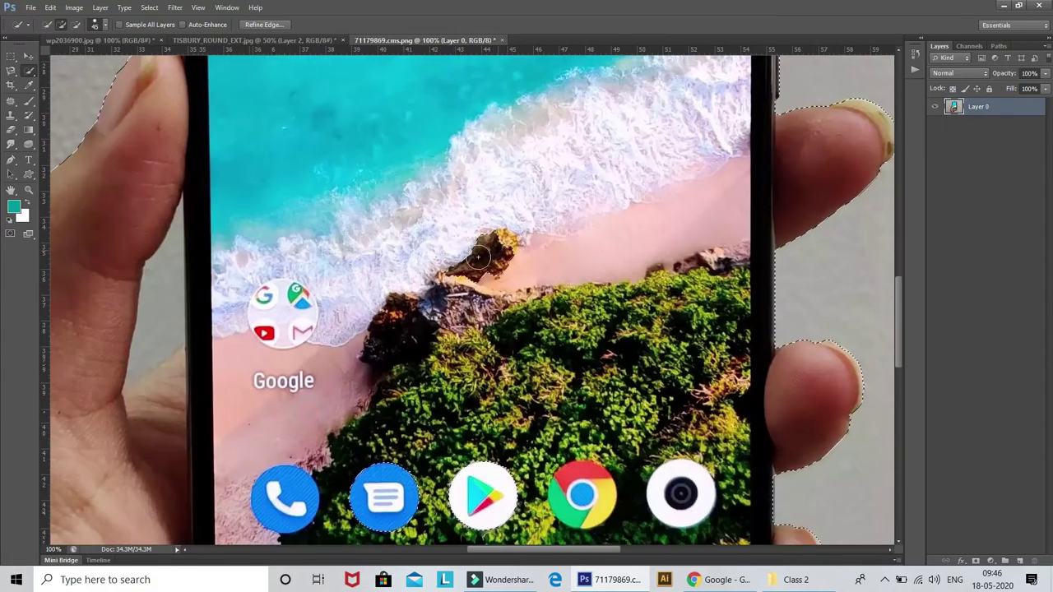
scroll(477, 266, "down", 3)
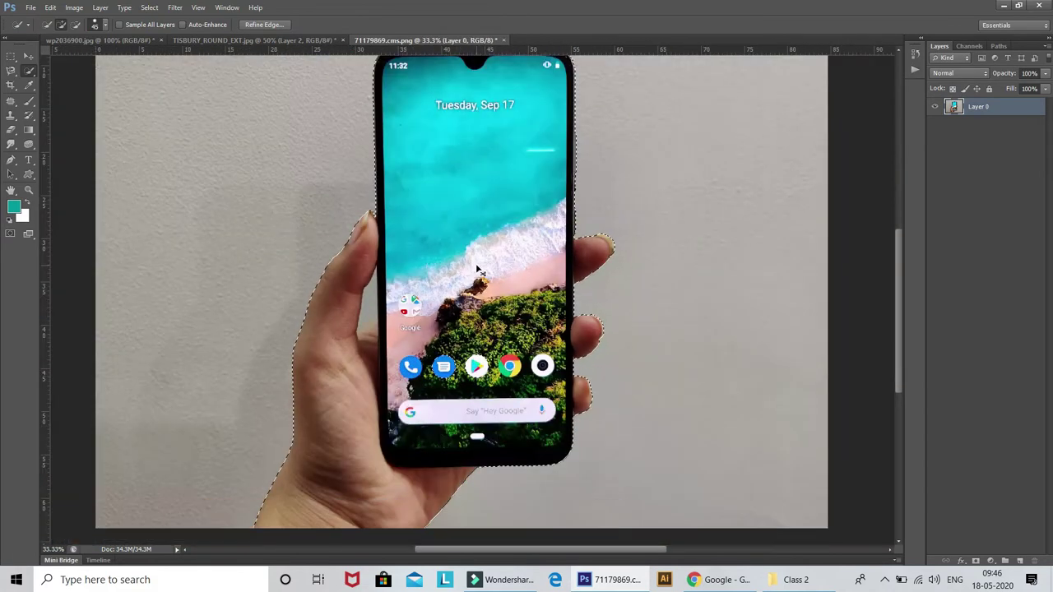
scroll(481, 266, "down", 1)
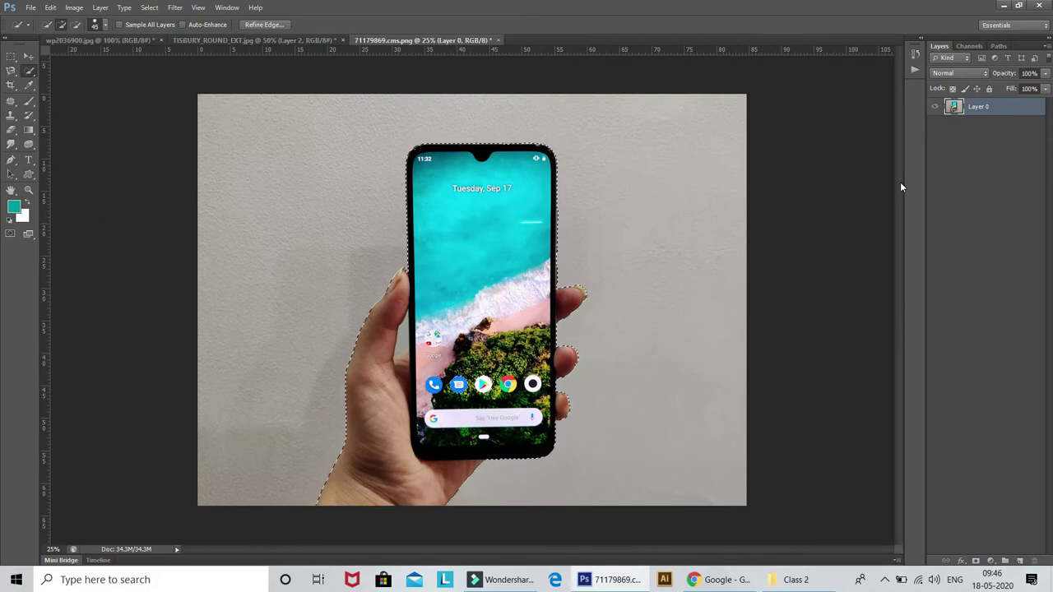
key("ctrl+j")
left_click(935, 125)
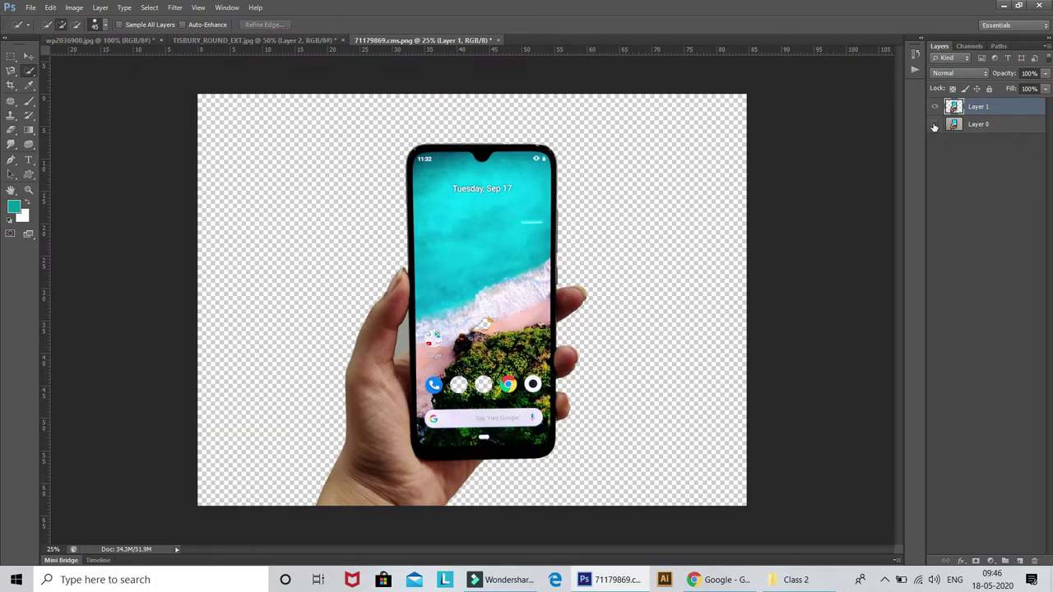
left_click(935, 124)
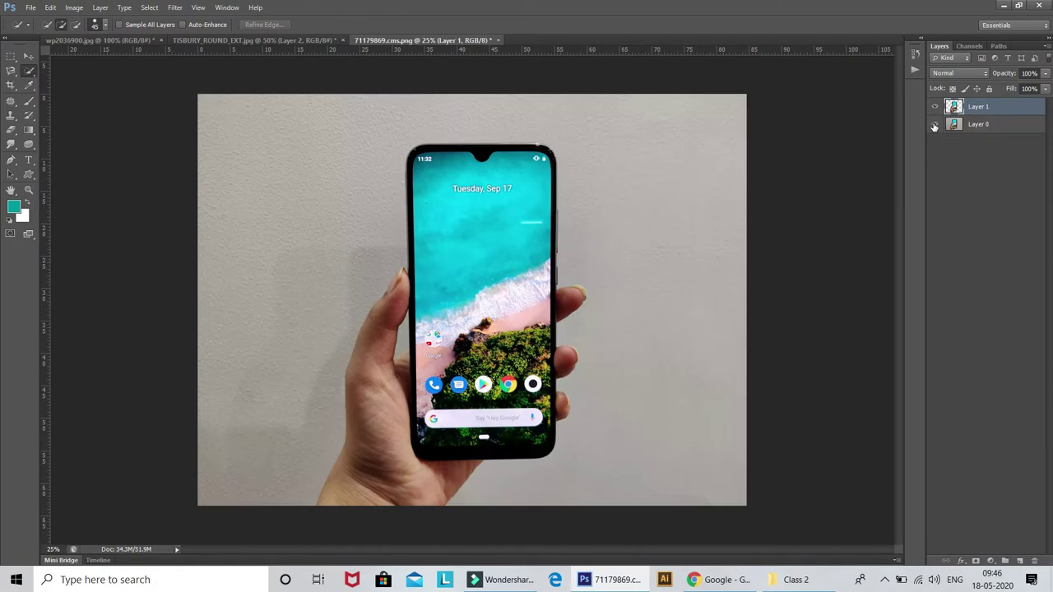
key("ctrl+z")
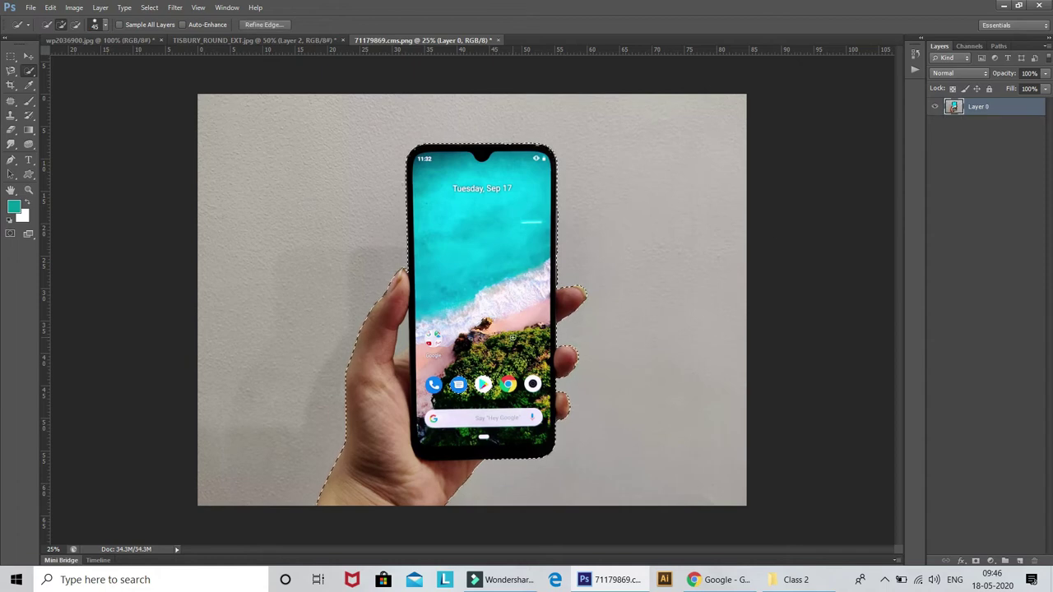
Enlarge the Quick Selection brush and review the bottom of the phone
scroll(511, 336, "up", 4)
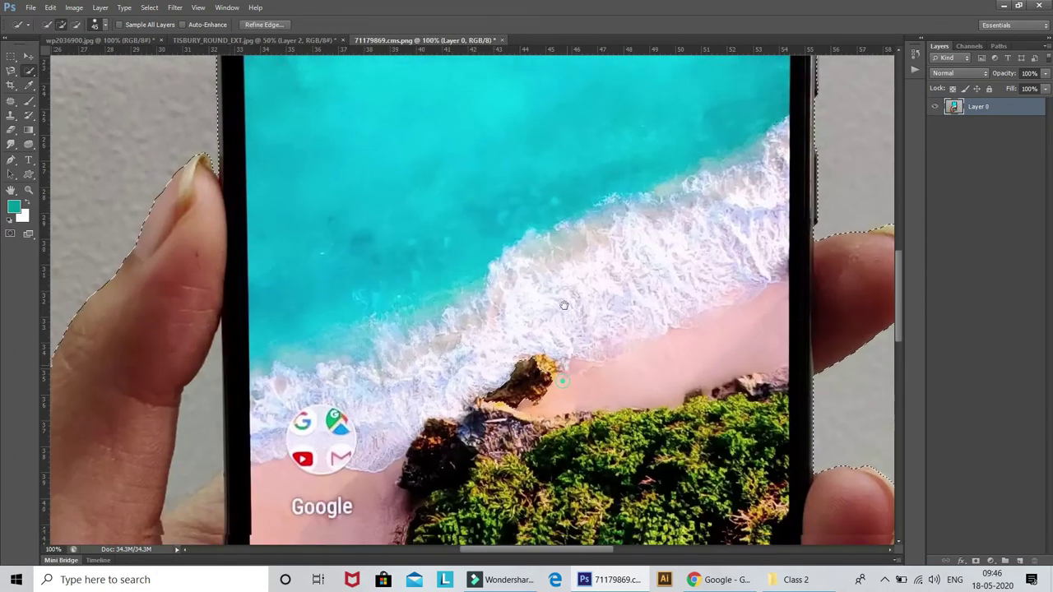
key("bracketright")
key("bracketright")
key("bracketright")
key("bracketright")
key("bracketright")
key("bracketright")
key("bracketright")
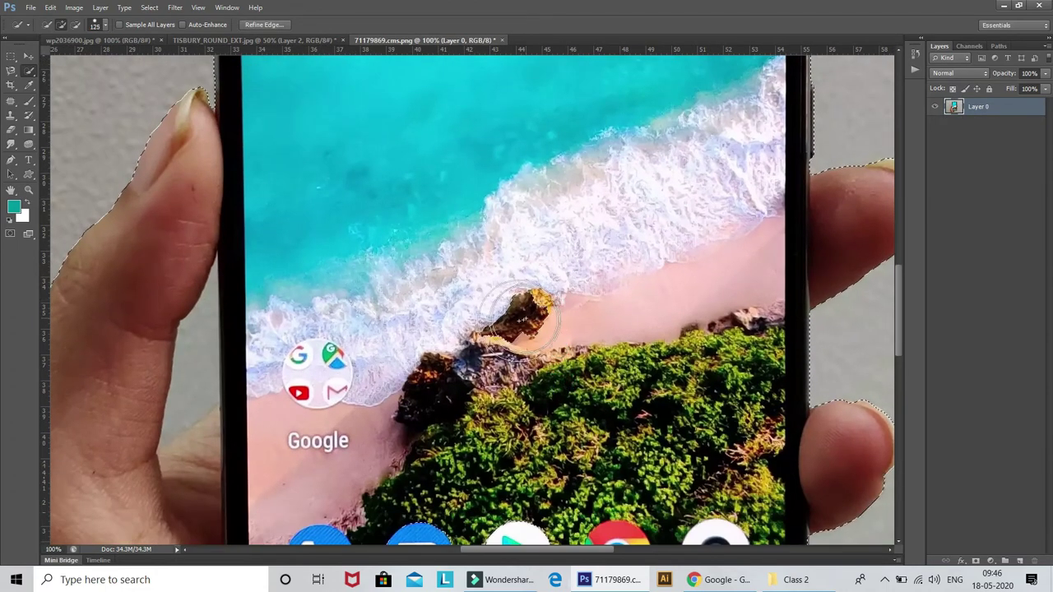
key("bracketright")
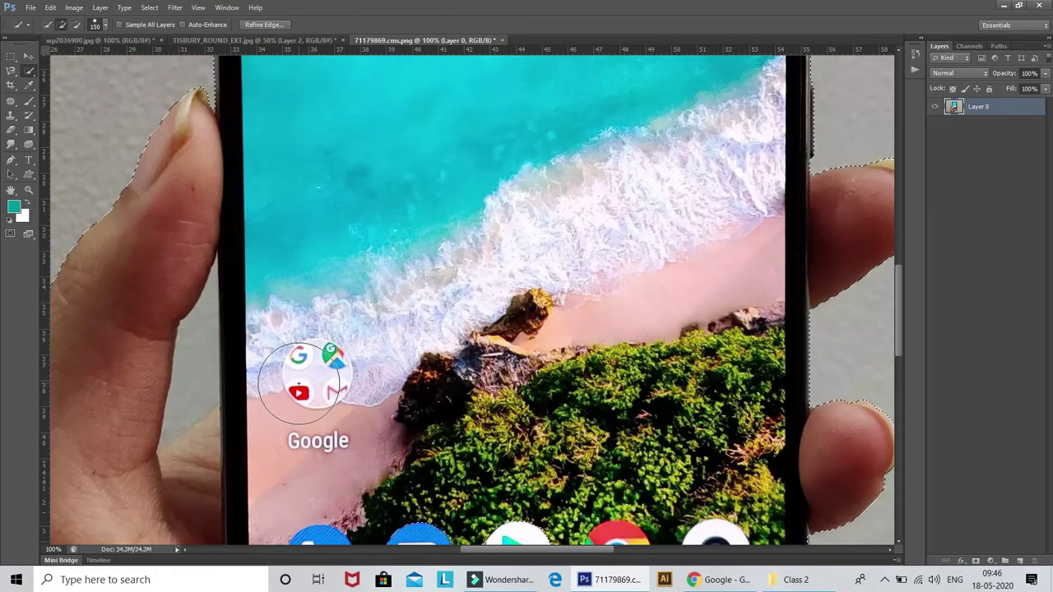
scroll(298, 383, "down", 2)
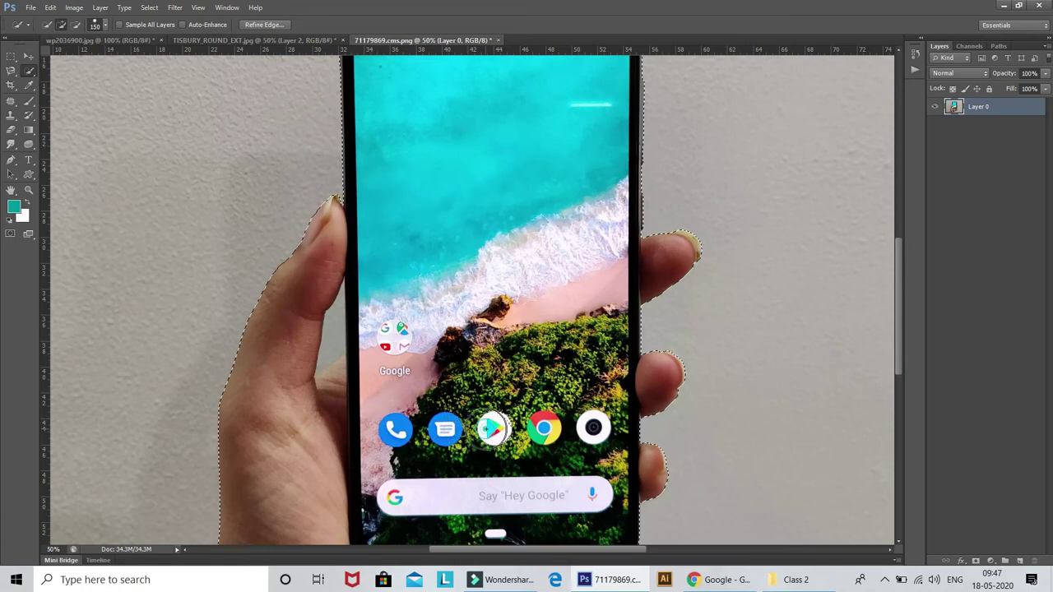
mouse_move(549, 466)
left_mouse_down()
mouse_move(562, 281)
mouse_move(611, 251)
mouse_move(562, 269)
left_mouse_up()
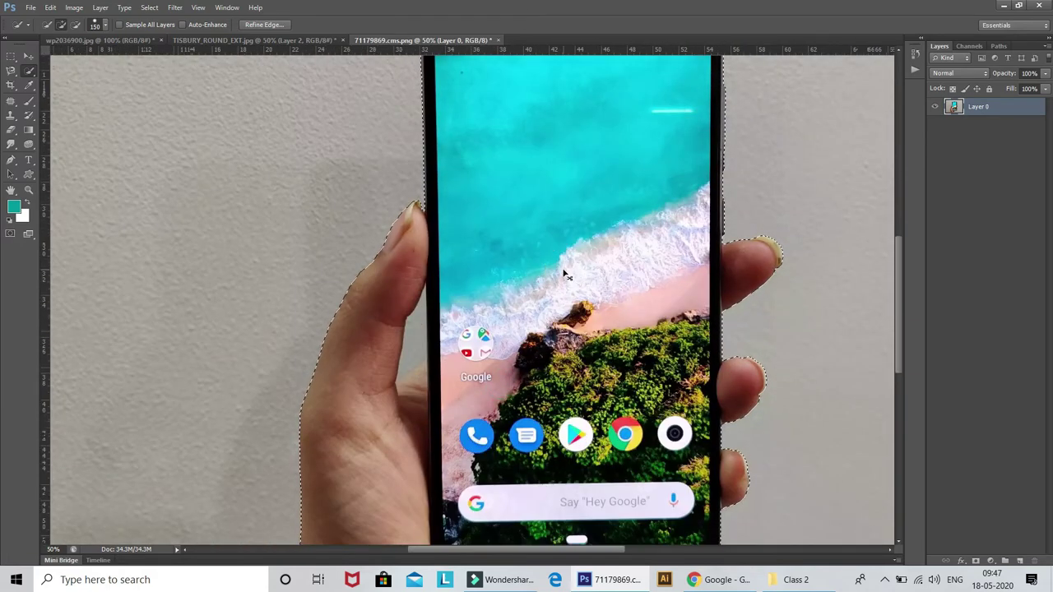
scroll(564, 270, "down", 1)
Copy the selected hand and phone to a new Layer 1 and hide Layer 0
key("ctrl+j")
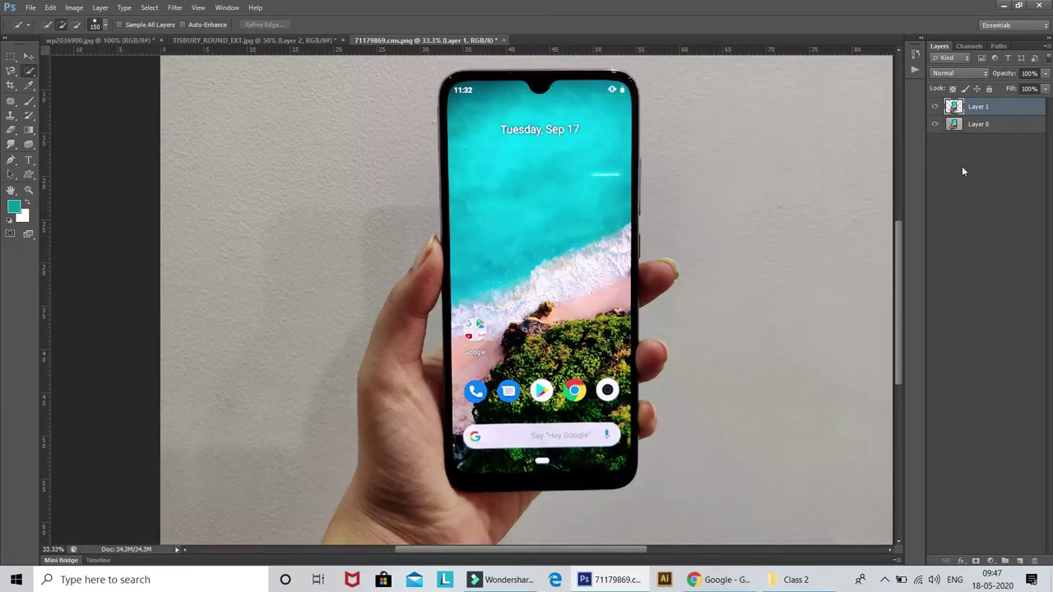
left_click(934, 124)
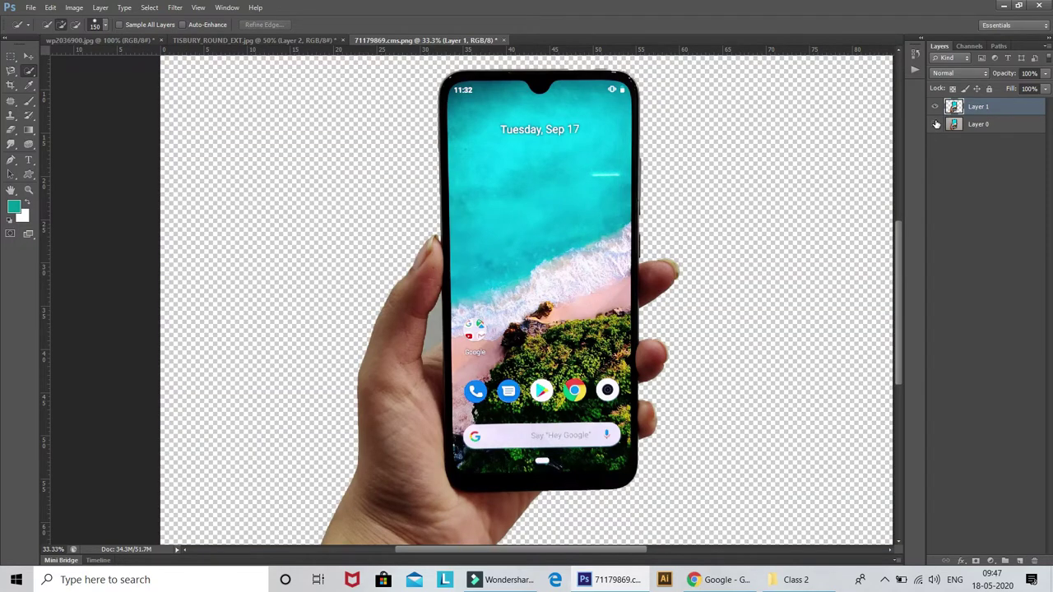
key("ctrl+plus")
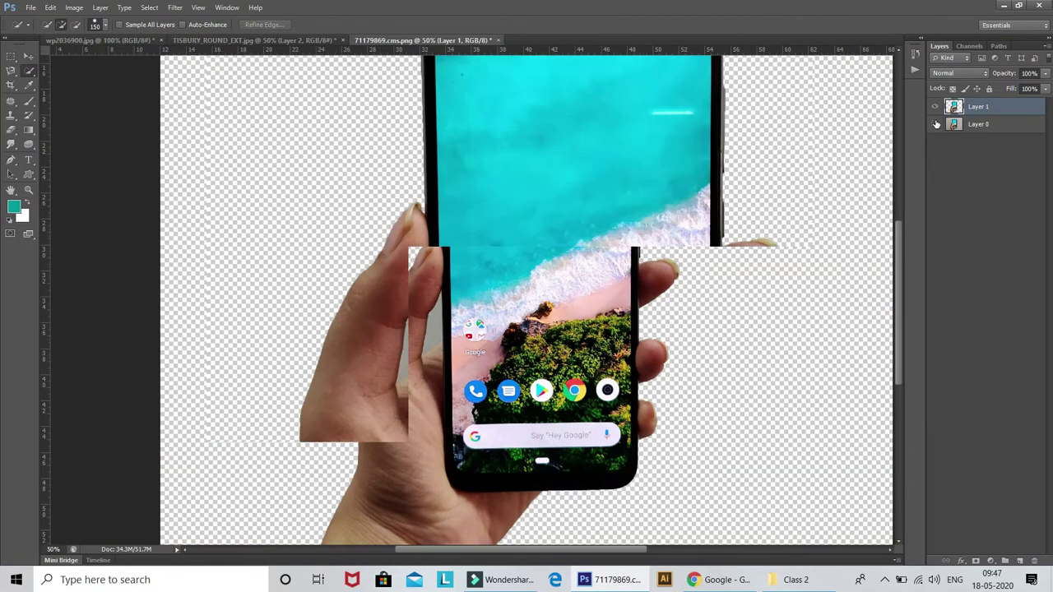
key("ctrl+plus")
key("ctrl+plus")
key("ctrl+plus")
mouse_move(583, 274)
left_mouse_down()
mouse_move(731, 236)
mouse_move(1006, 123)
left_mouse_up()
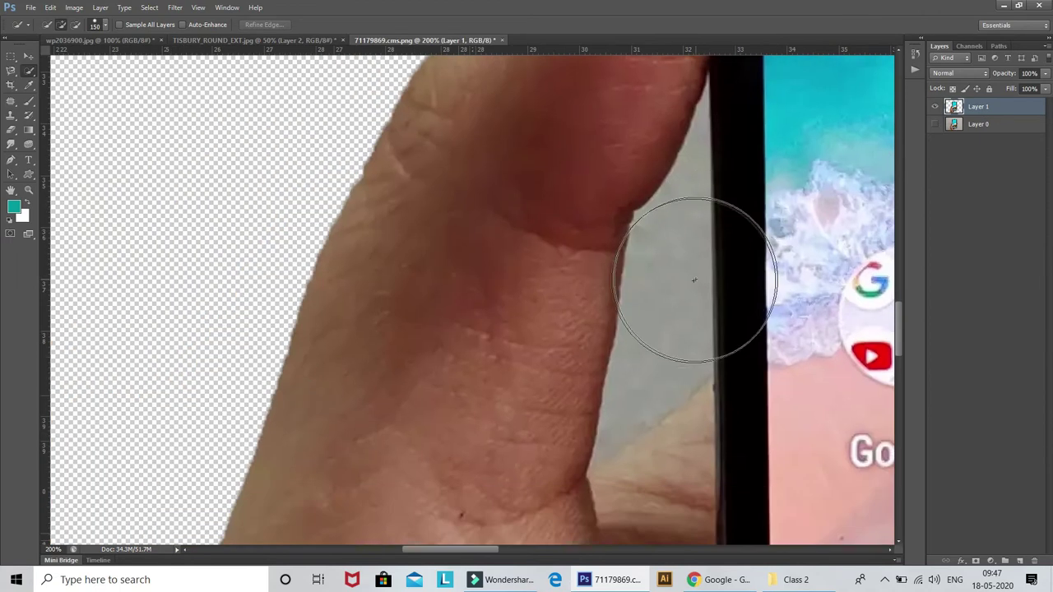
Select the grey wall sliver beside the thumb, delete it from Layer 1, and deselect
key("bracketleft")
key("bracketleft")
key("bracketleft")
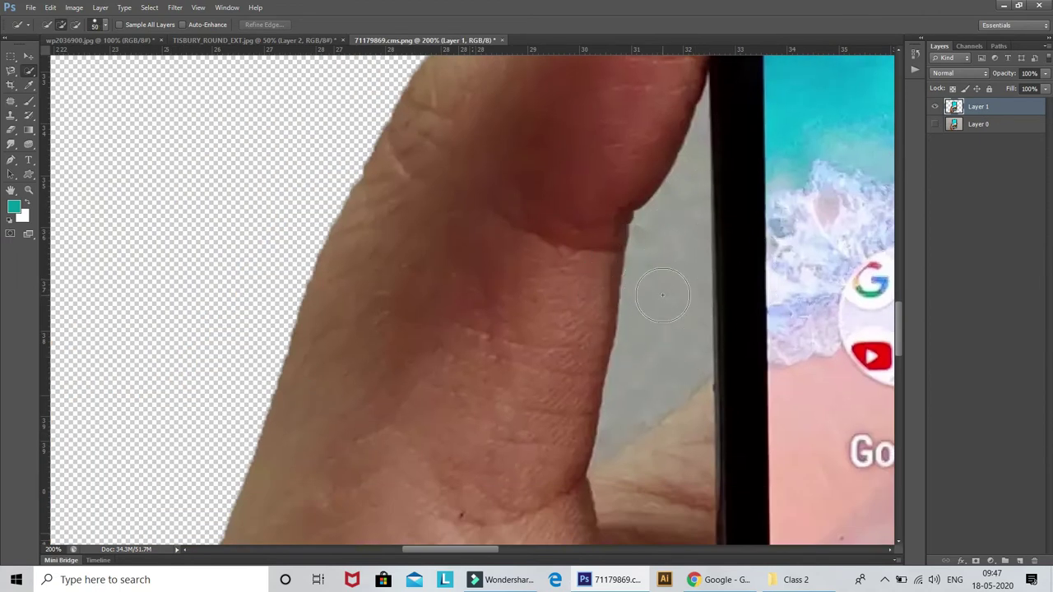
left_click_drag(665, 286, 666, 295)
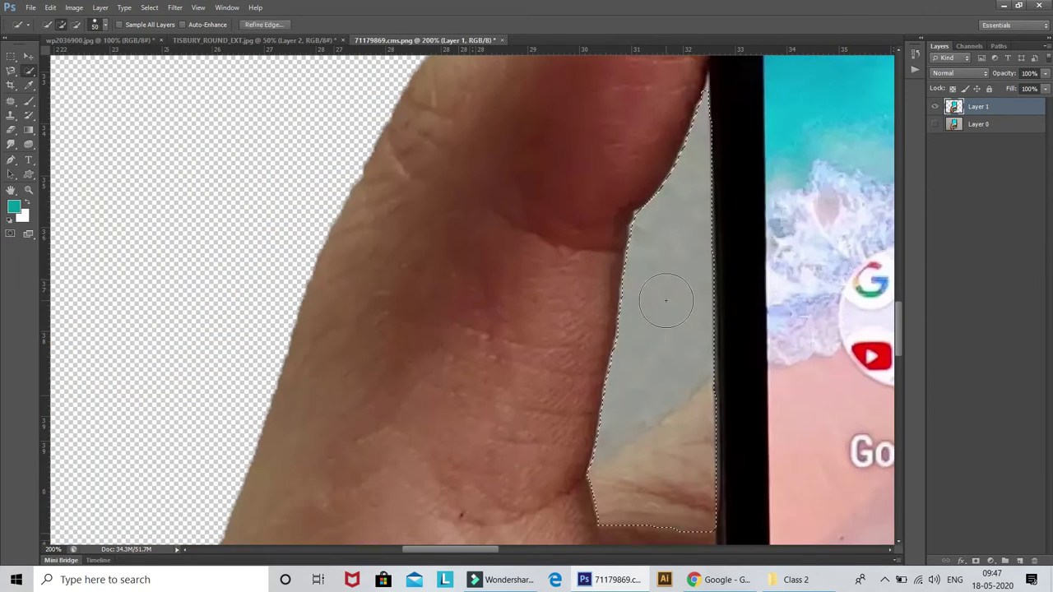
mouse_move(686, 353)
left_mouse_down()
mouse_move(636, 216)
mouse_move(630, 270)
left_mouse_up()
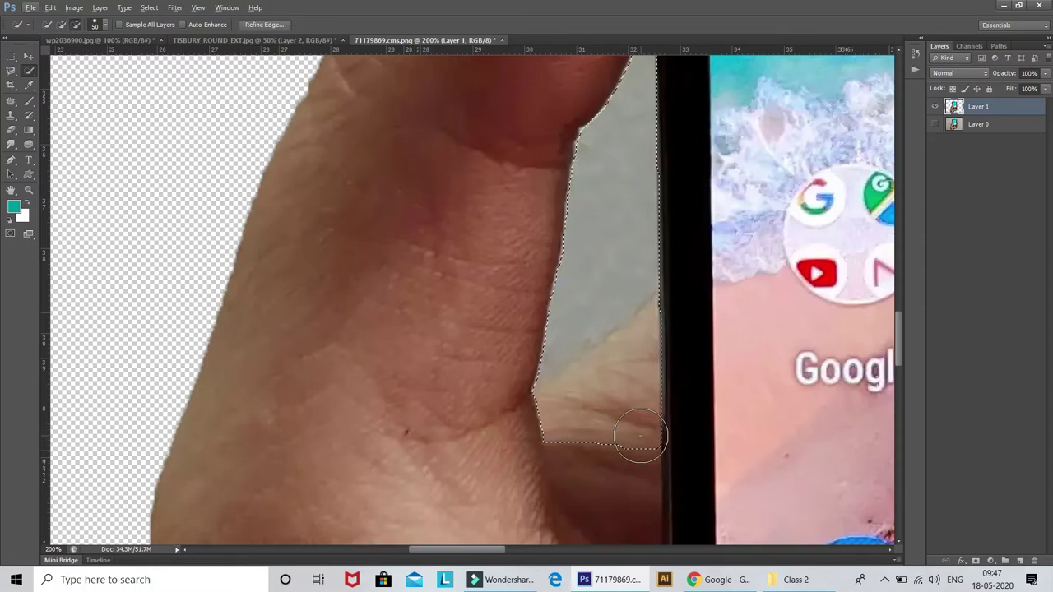
left_click_drag(640, 436, 638, 402)
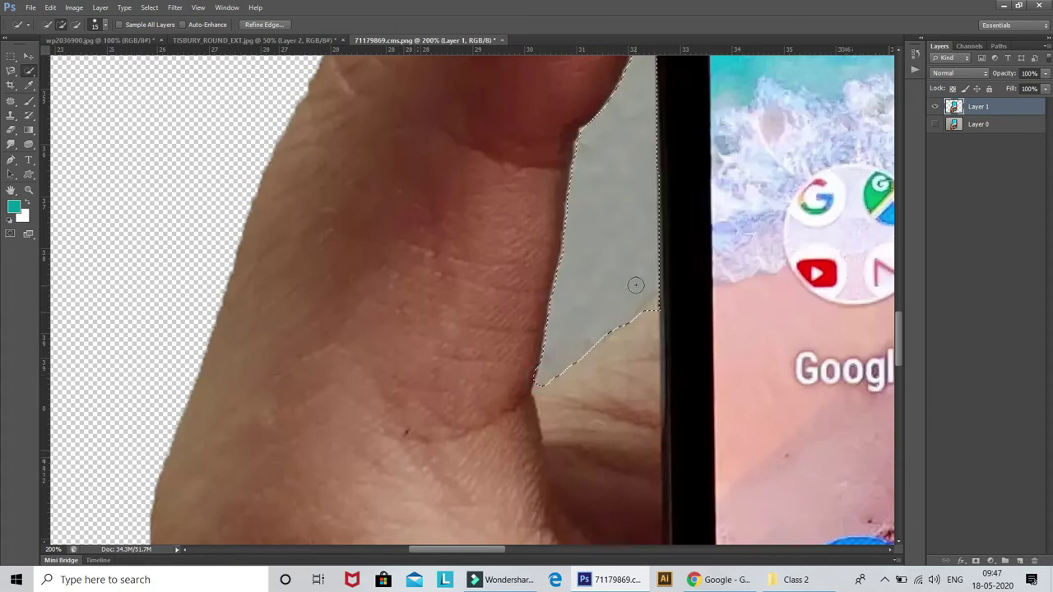
left_click_drag(636, 285, 576, 311)
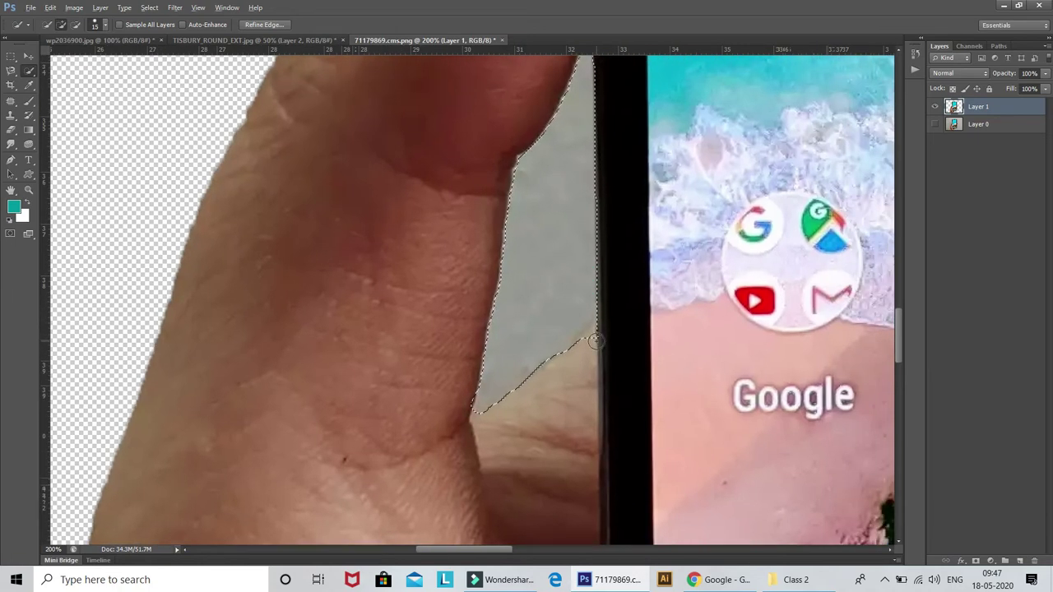
left_click(601, 335)
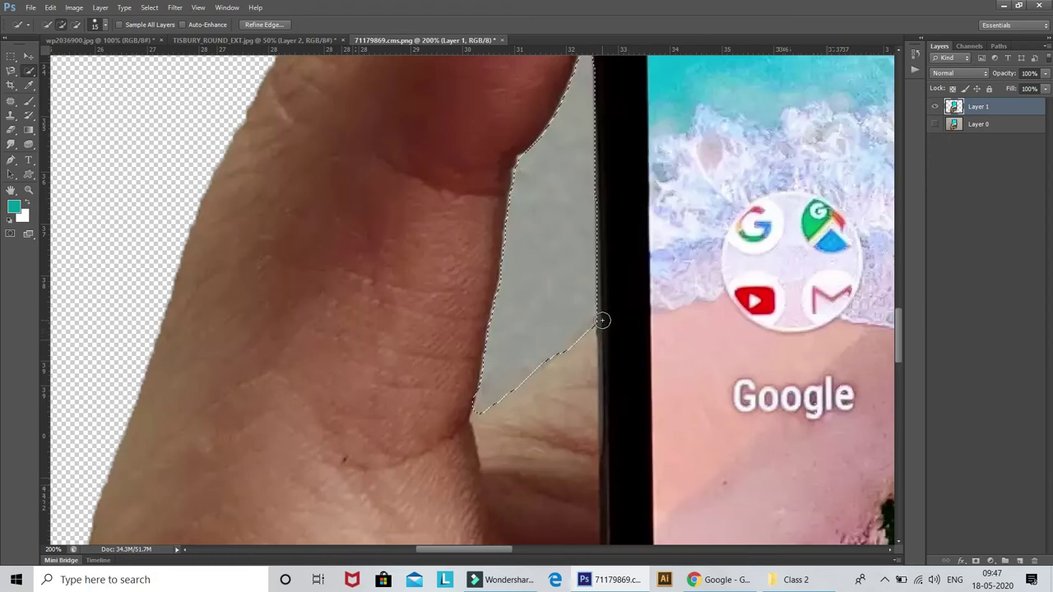
key("ctrl+minus")
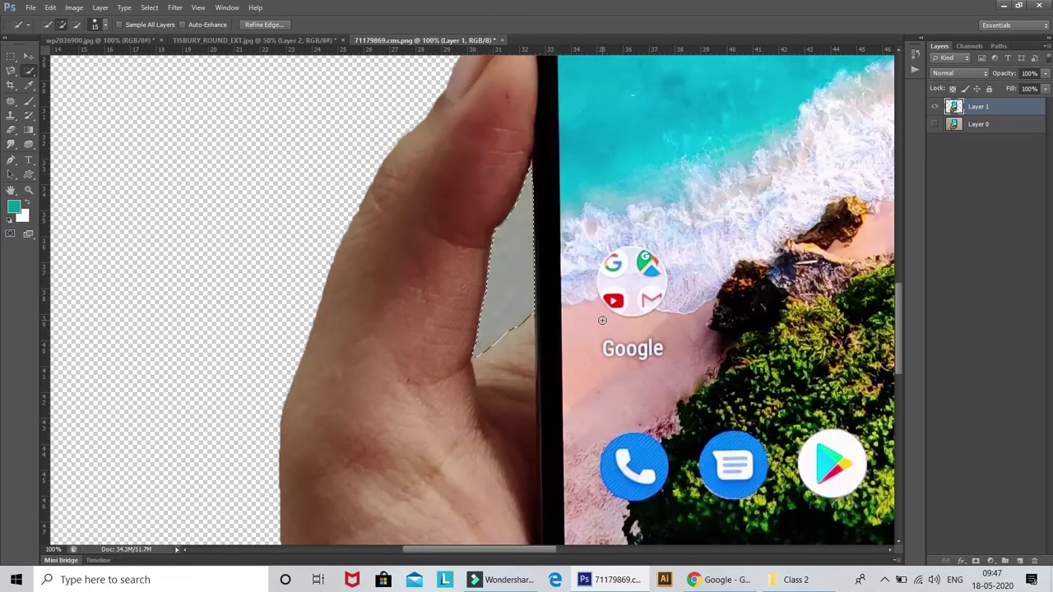
key("Delete")
key("ctrl+d")
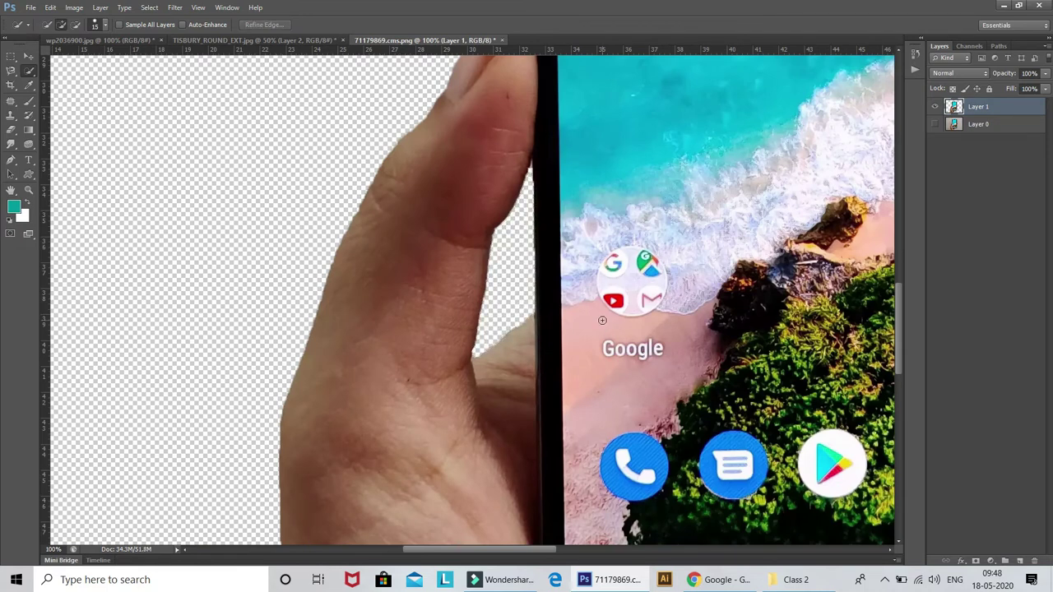
Check the cutout, select Layer 0, and add a new Layer 2 above it
left_click(936, 108)
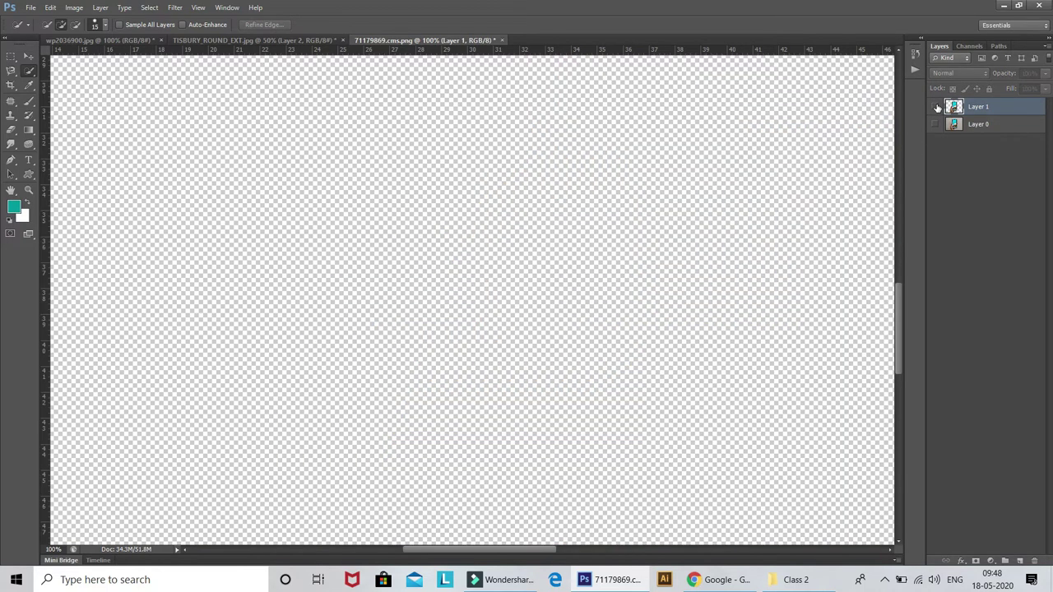
key("ctrl+0")
key("ctrl+1")
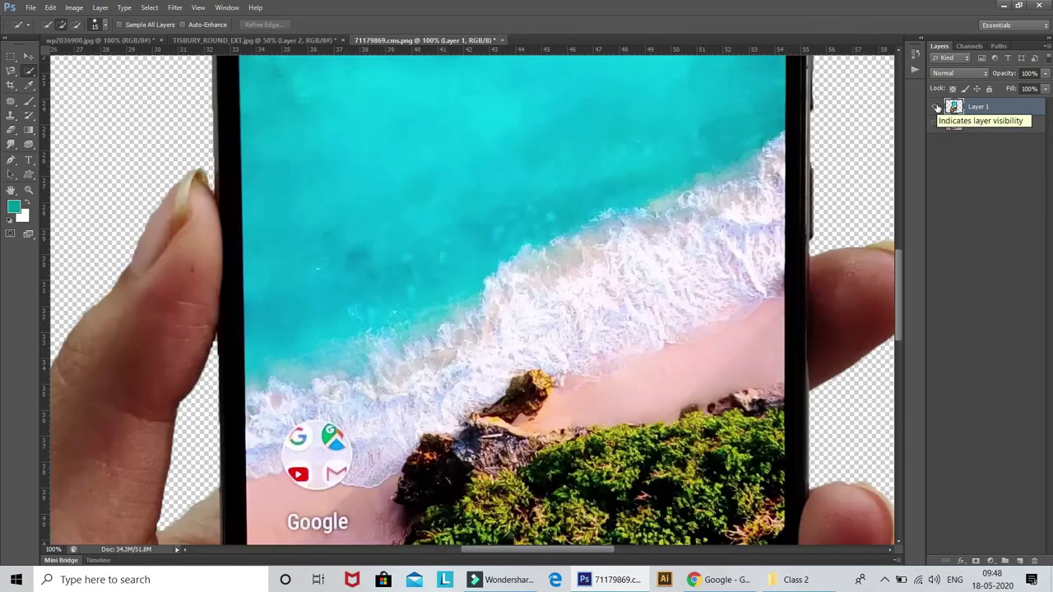
key("ctrl+0")
left_click(1003, 125)
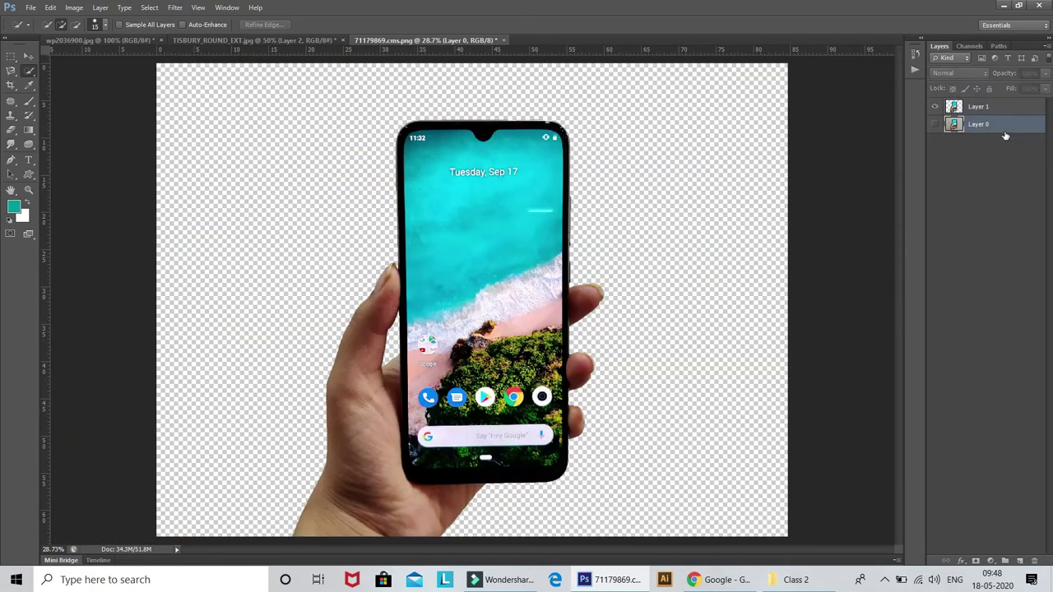
key("ctrl+shift+n")
key("Return")
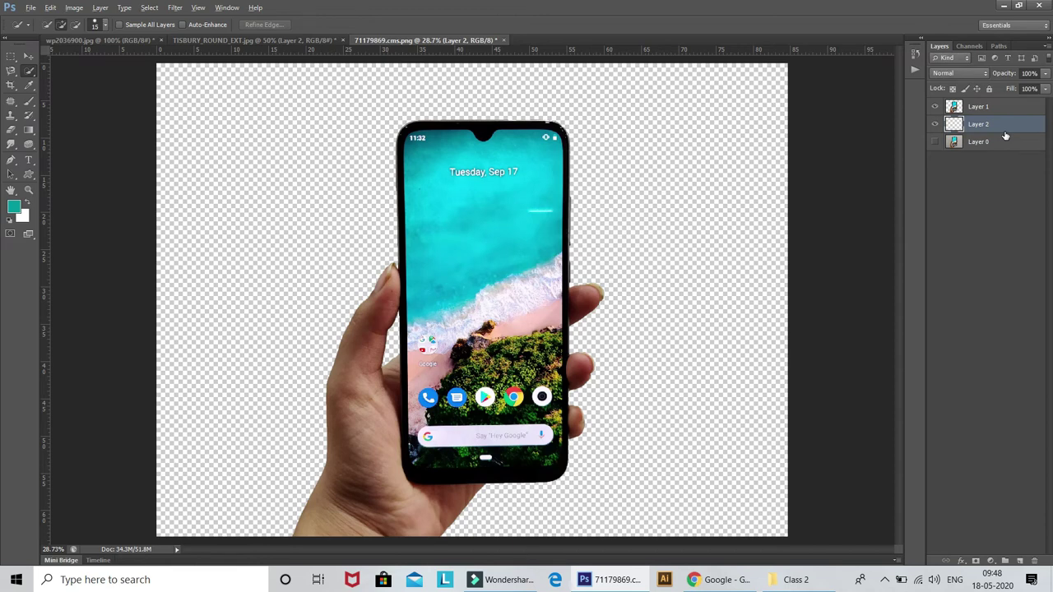
Fill Layer 2 with the teal foreground colour and shift its hue to deep red (+178)
key("alt+BackSpace")
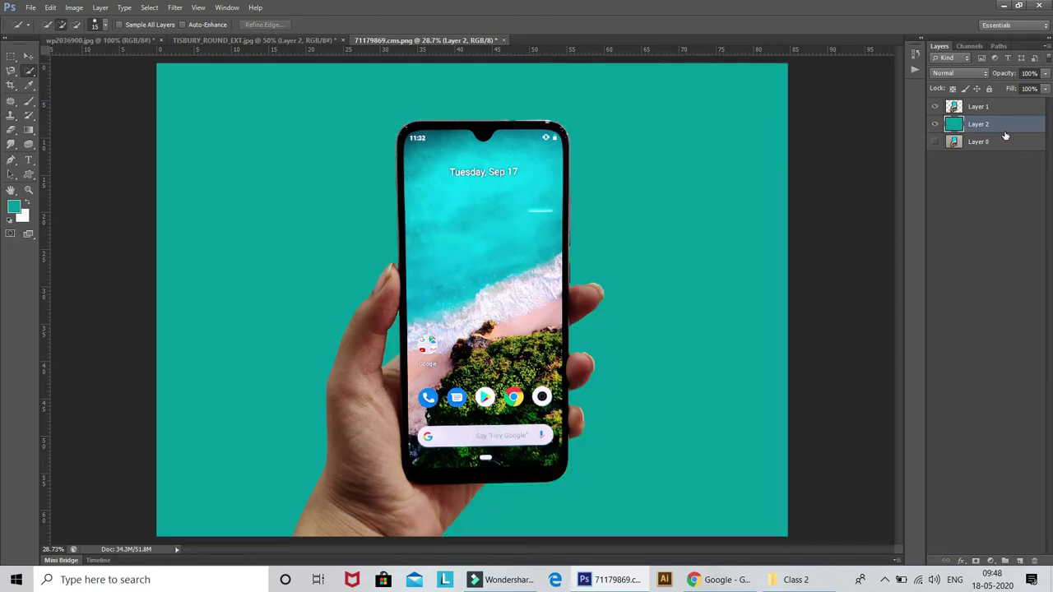
key("ctrl+u")
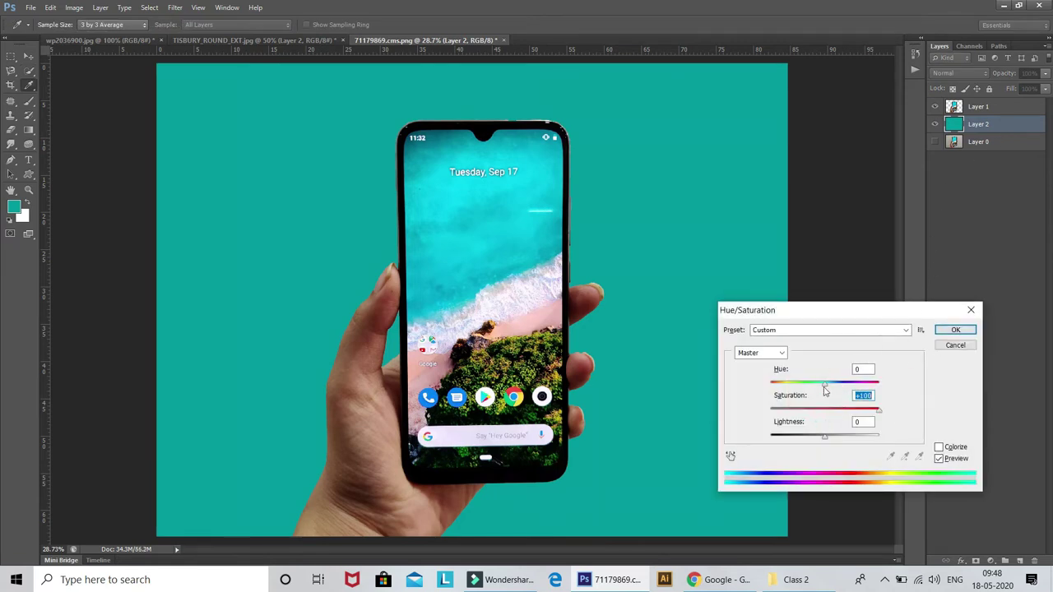
left_click_drag(831, 391, 877, 385)
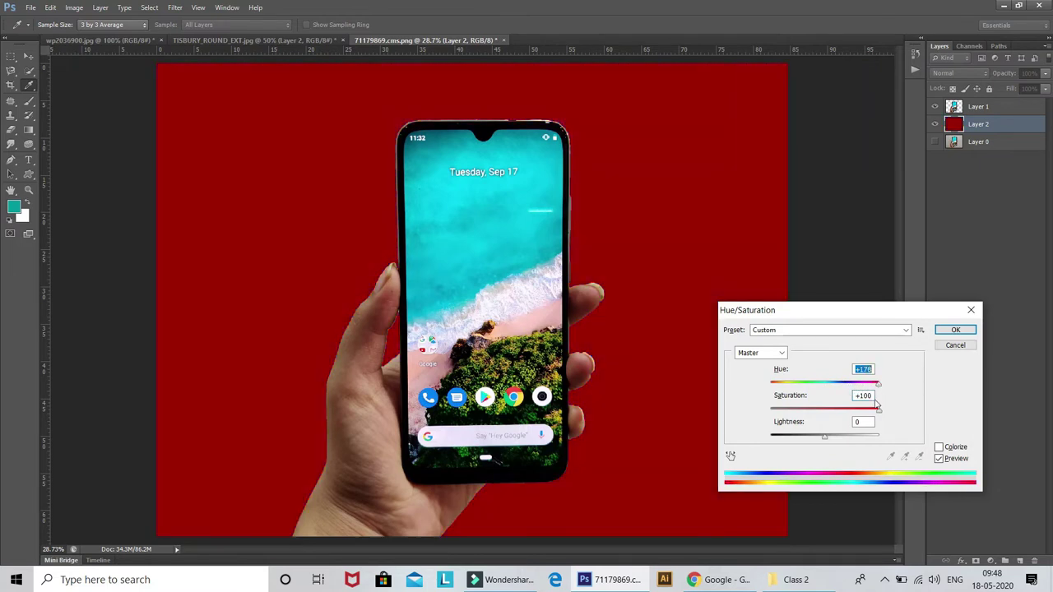
left_click(952, 331)
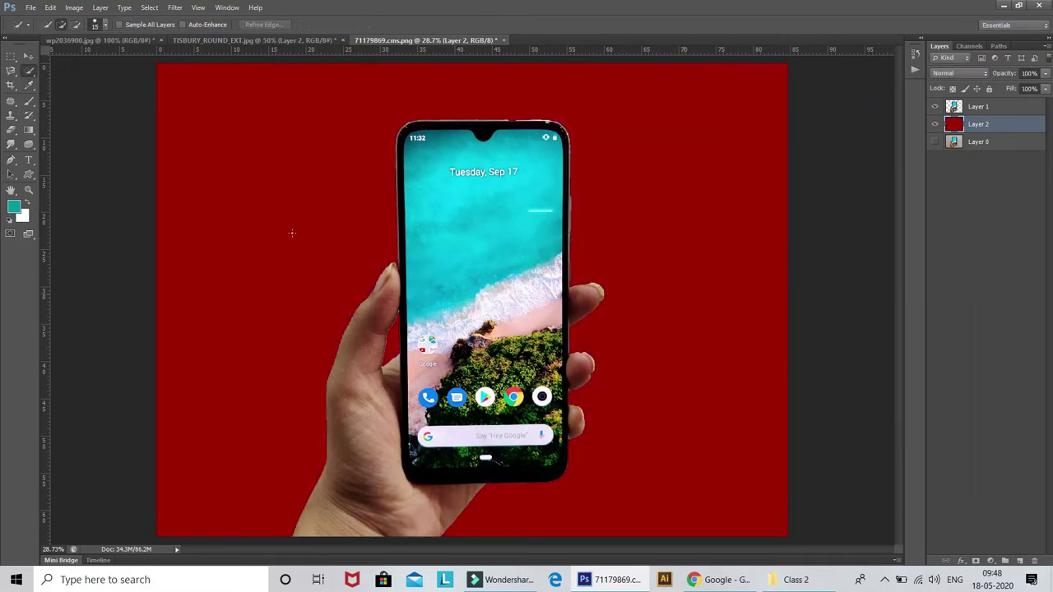
With the Move tool active, toggle the red Layer 2 on and off to compare with the grey-wall photo
left_click(28, 56)
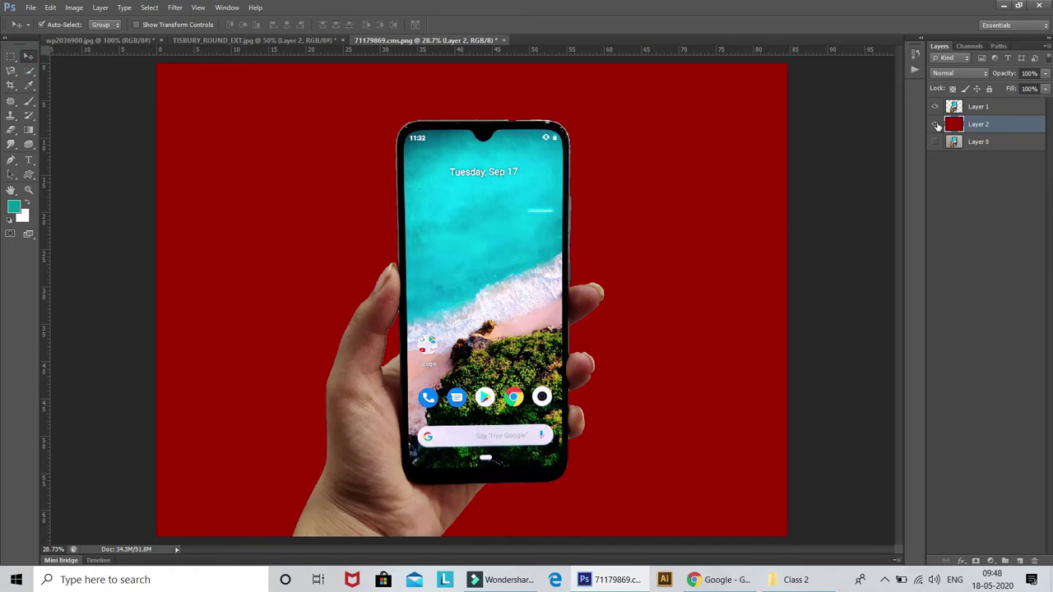
left_click(936, 125)
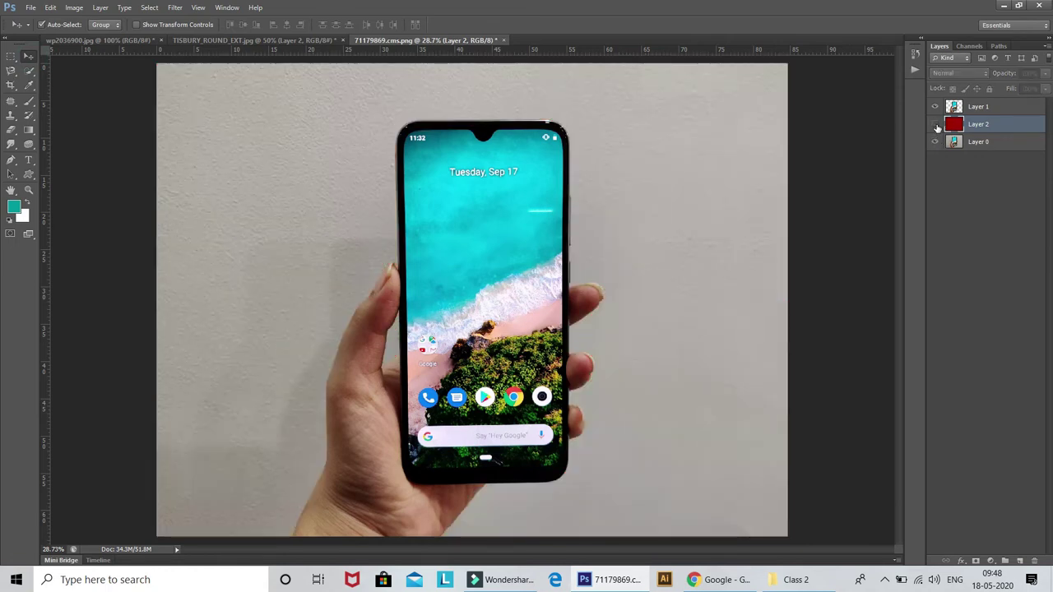
left_click(936, 125)
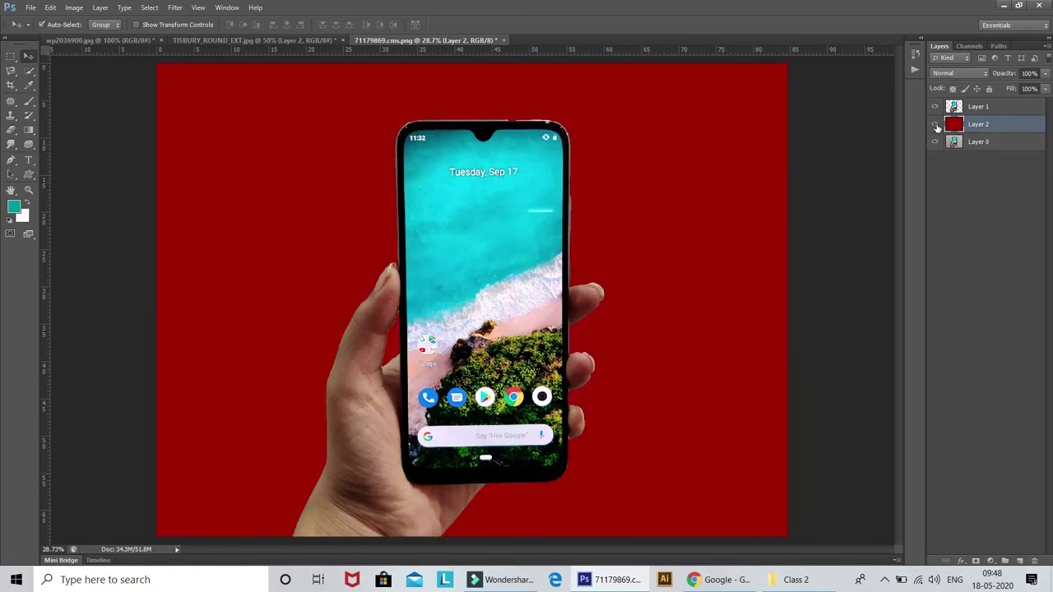
left_click(935, 125)
left_click(935, 125)
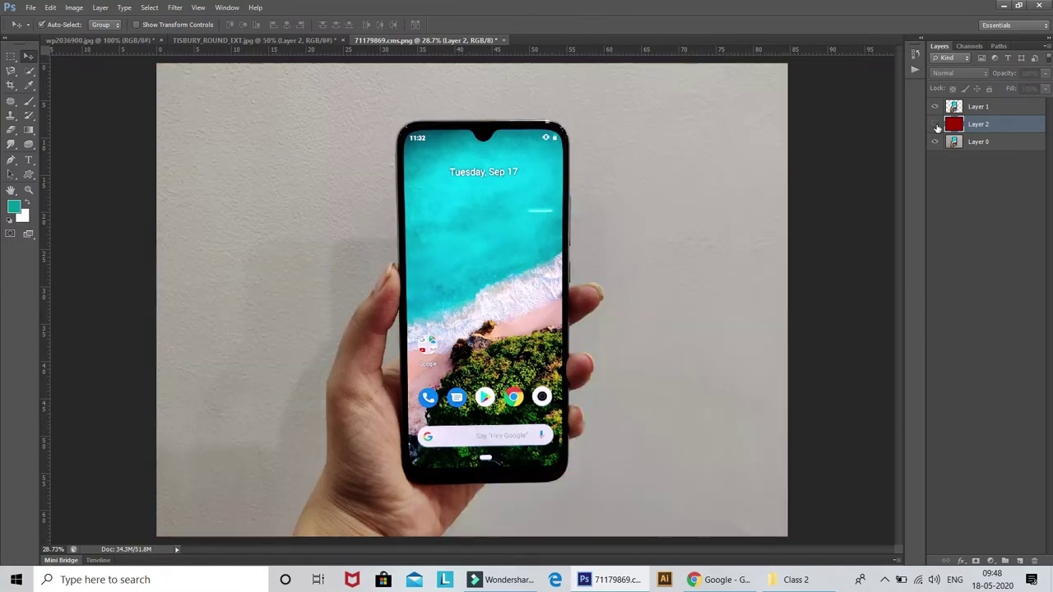
left_click(935, 125)
left_click(935, 125)
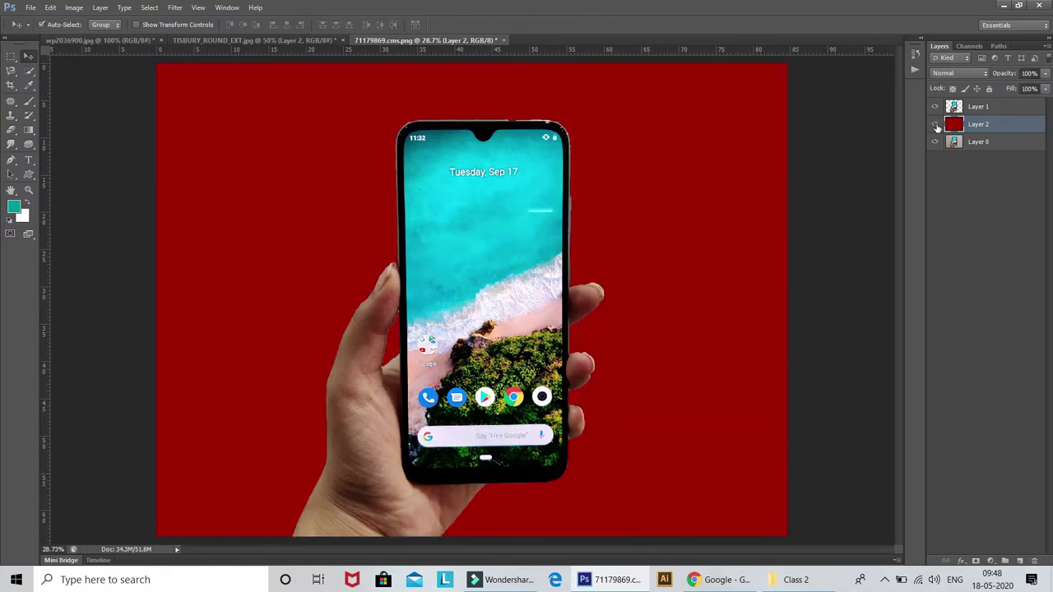
left_click(936, 125)
left_click(938, 127)
left_click(937, 127)
left_click(937, 127)
Select the Magic Wand Tool from the selection tools flyout, tolerance 15
left_click(29, 71)
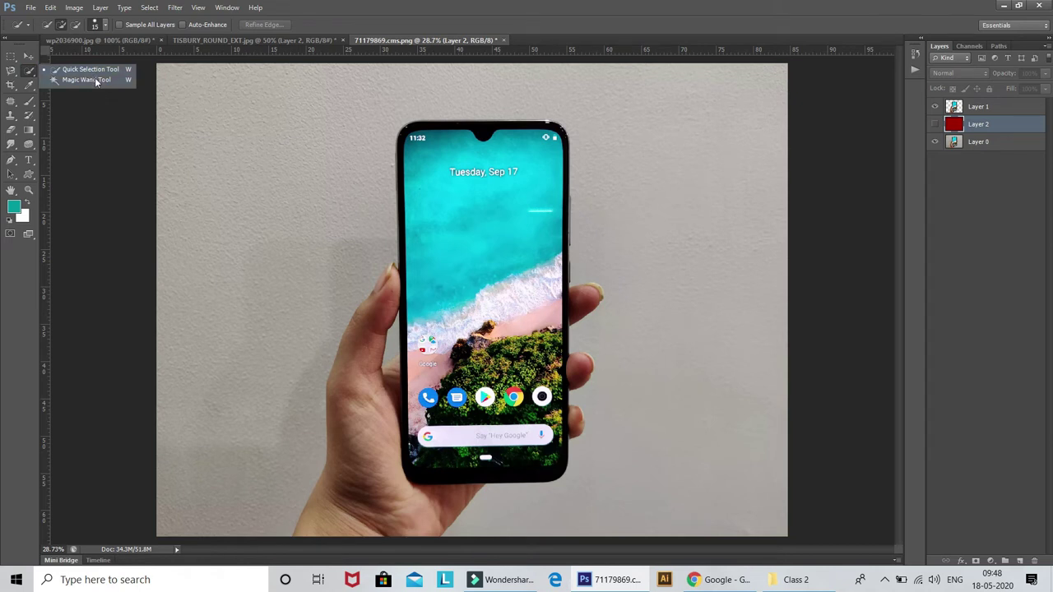
left_click(97, 69)
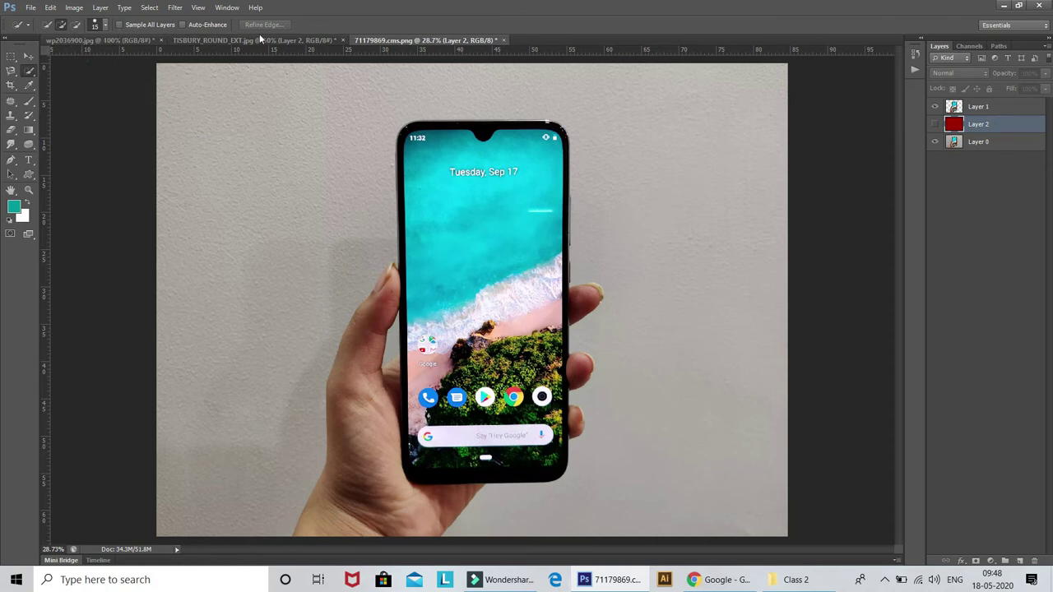
right_click(29, 72)
left_click(82, 85)
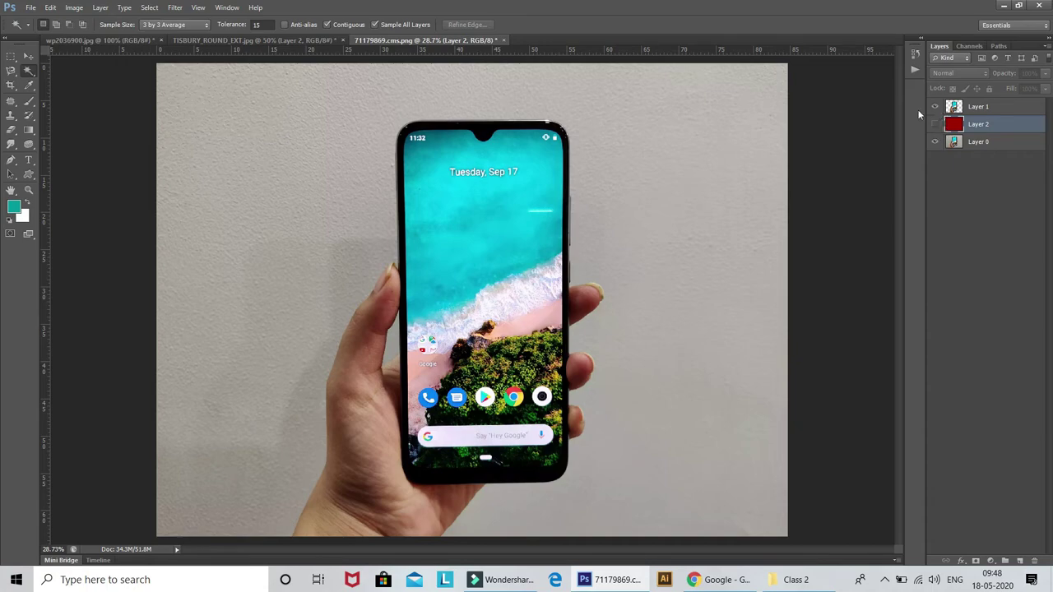
Open the woman-on-tan-background photo from the Class 2 folder in Adobe Photoshop CS6
left_click(795, 580)
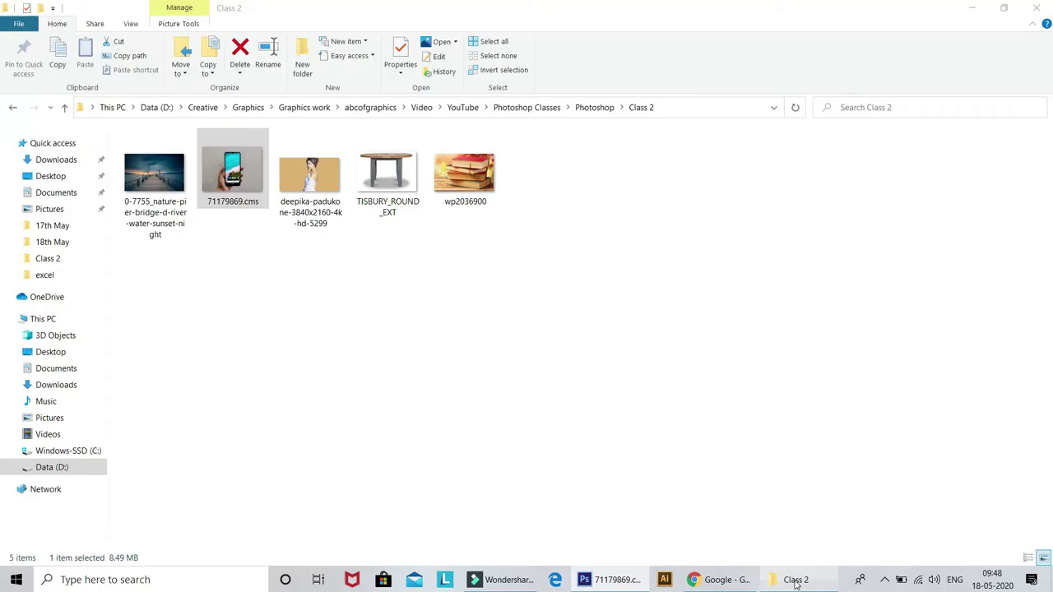
left_click(528, 307)
right_click(311, 181)
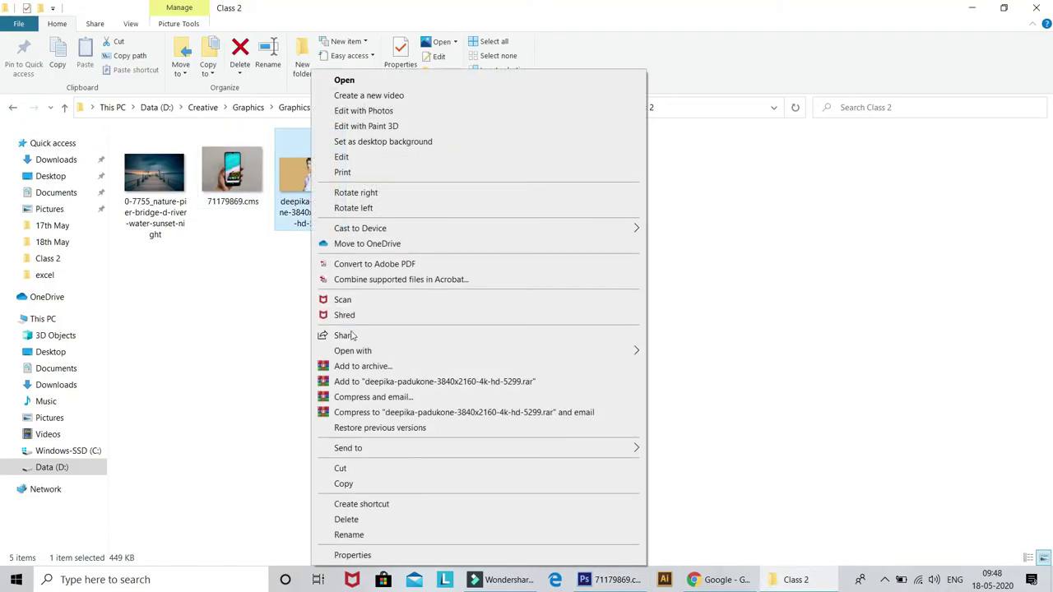
mouse_move(353, 350)
left_click(709, 370)
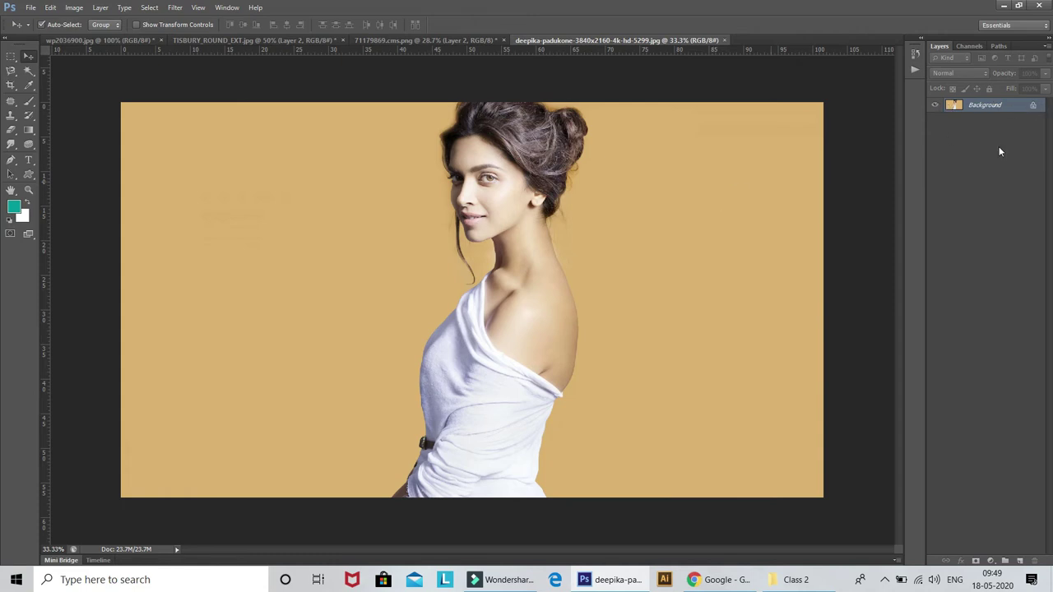
Convert the Background to Layer 0, then undo it and cancel a repeat attempt
double_click(1035, 107)
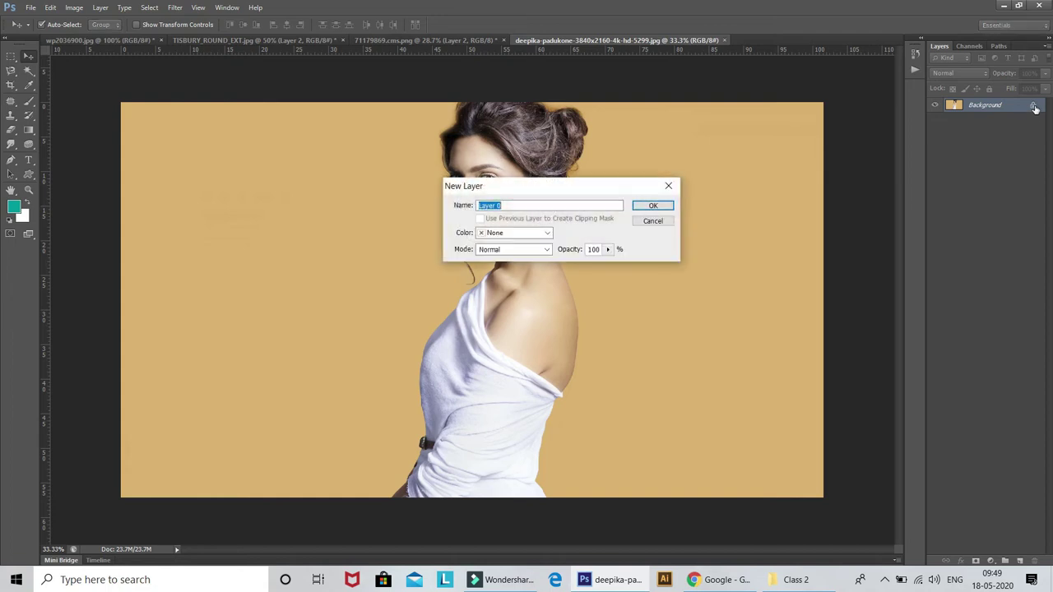
left_click(649, 208)
left_click(936, 107)
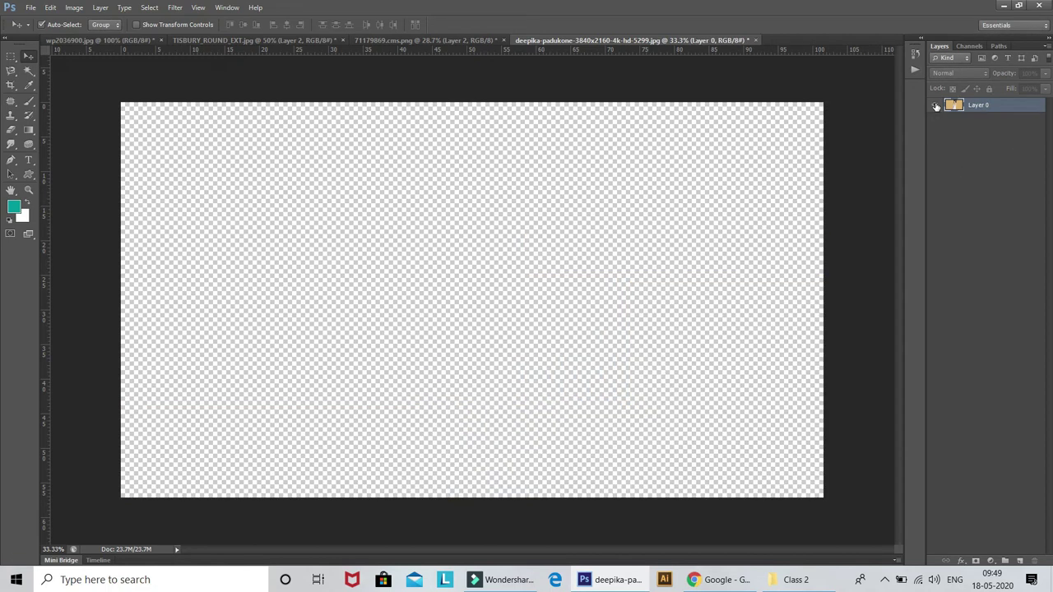
key("ctrl+z")
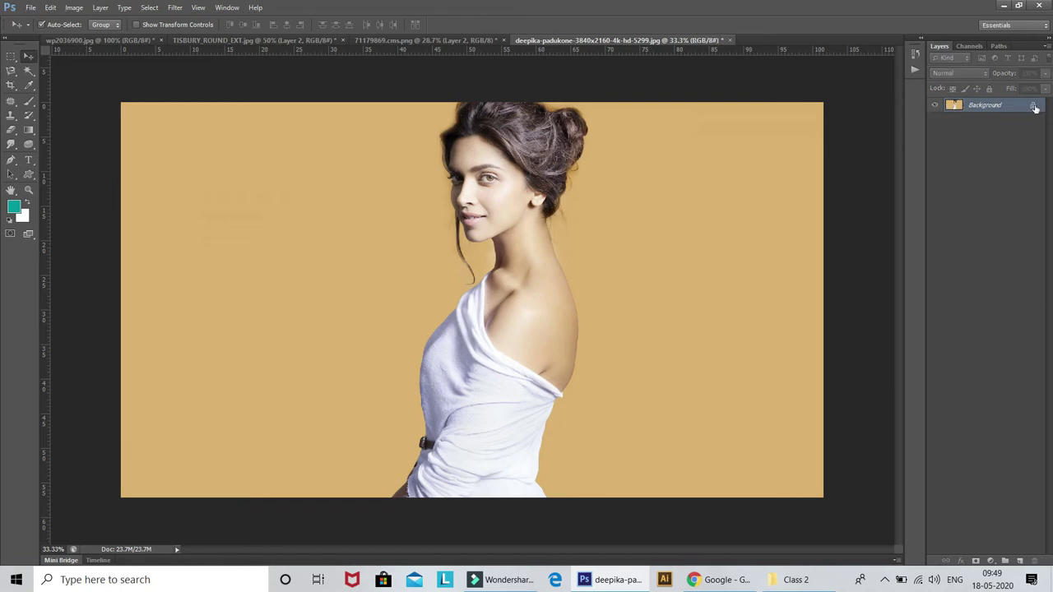
double_click(1034, 108)
left_click(664, 223)
left_click_drag(966, 113, 992, 154)
Convert the Background to Layer 0 again, check its visibility, and duplicate it as Layer 0 copy
double_click(1034, 109)
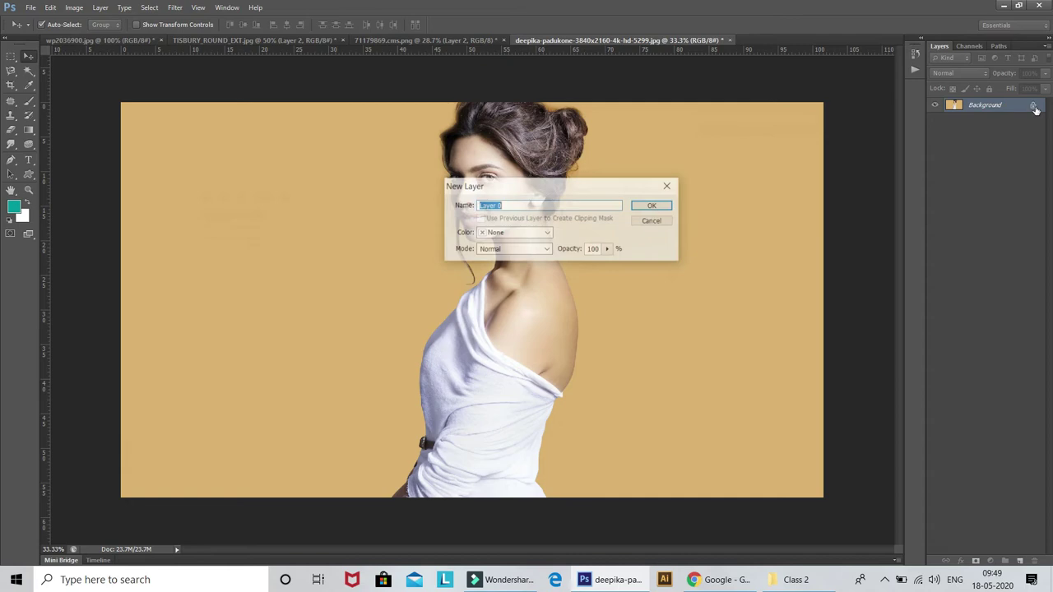
left_click(649, 207)
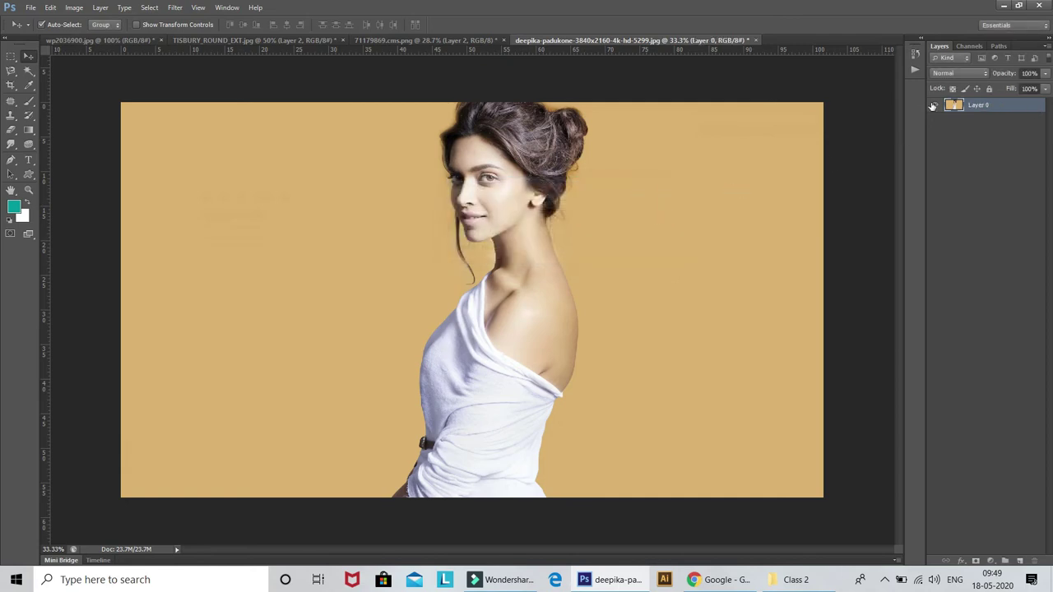
left_click(933, 105)
left_click(933, 105)
left_click(933, 105)
key("ctrl+j")
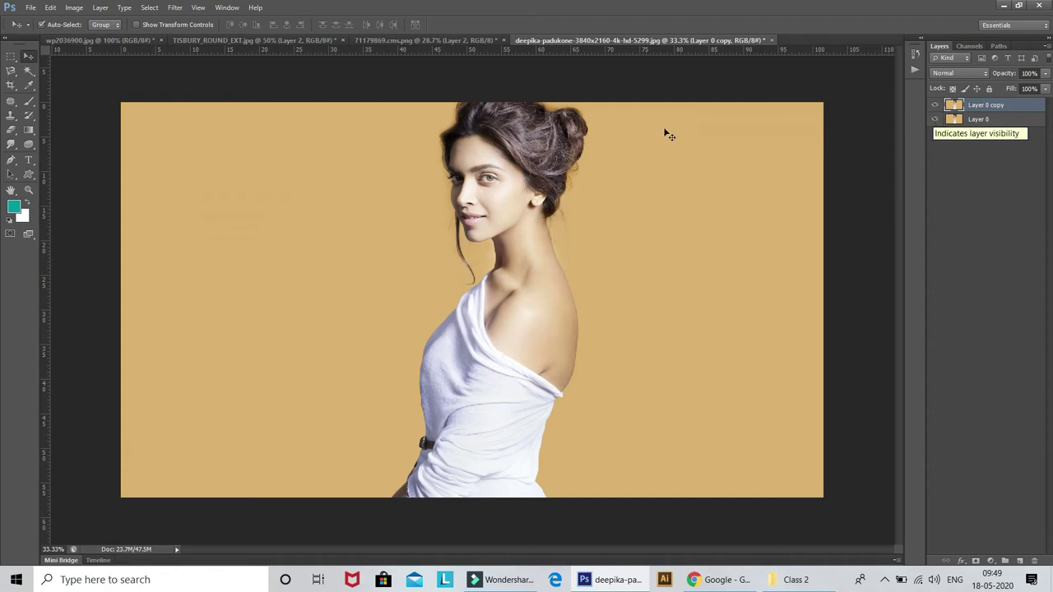
Select the left and right tan background areas with the Magic Wand
left_click(28, 71)
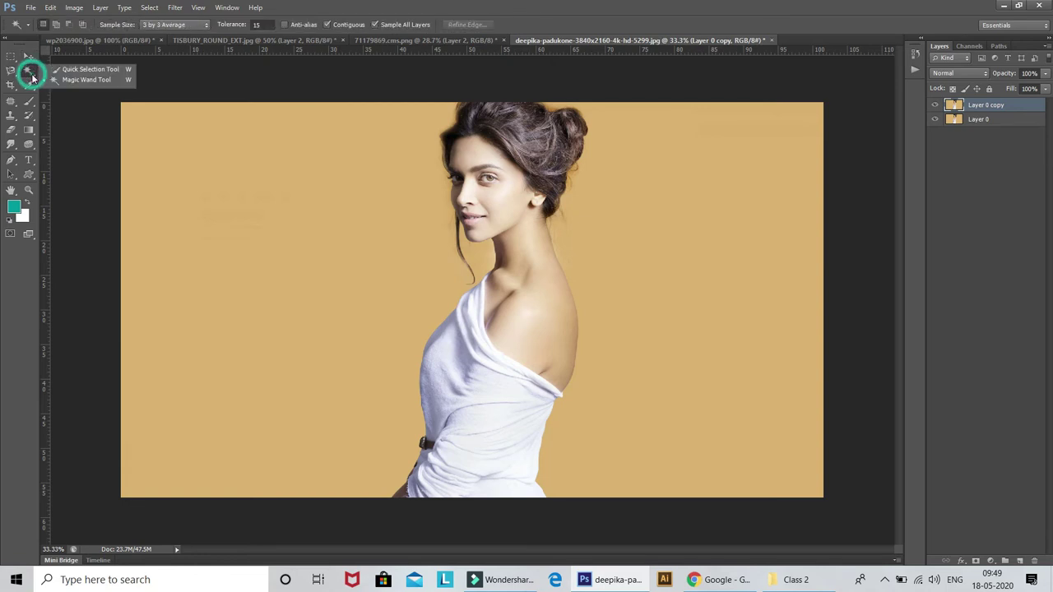
left_click(86, 79)
left_click(257, 172)
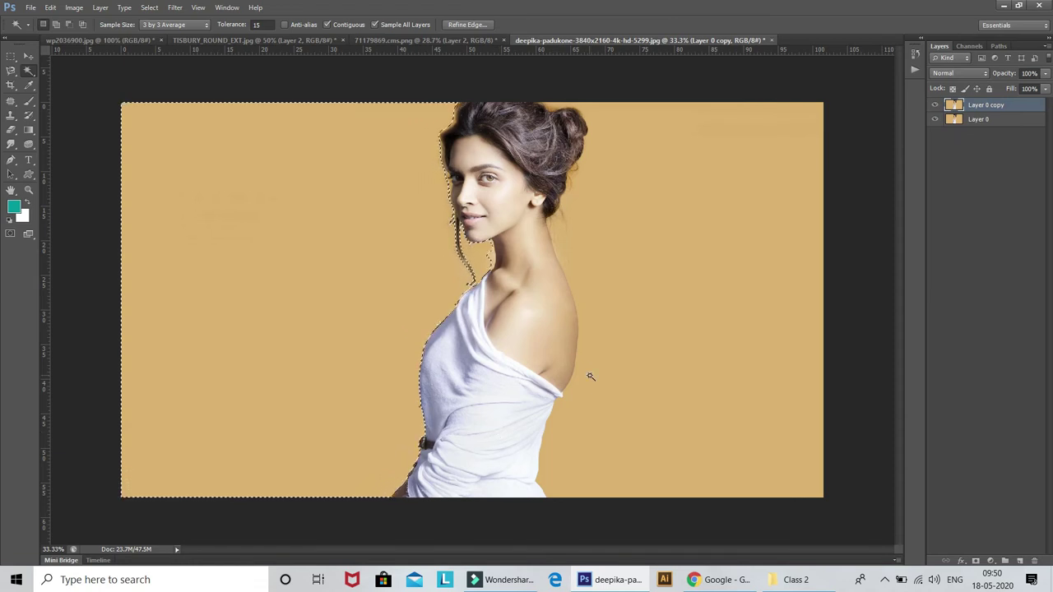
left_click(679, 265)
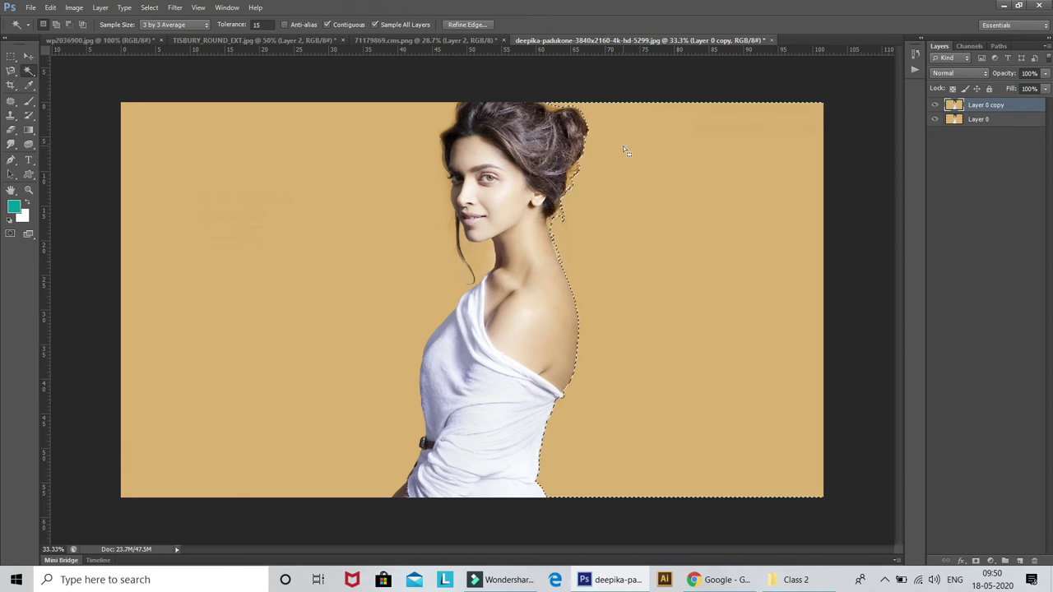
left_click(367, 257)
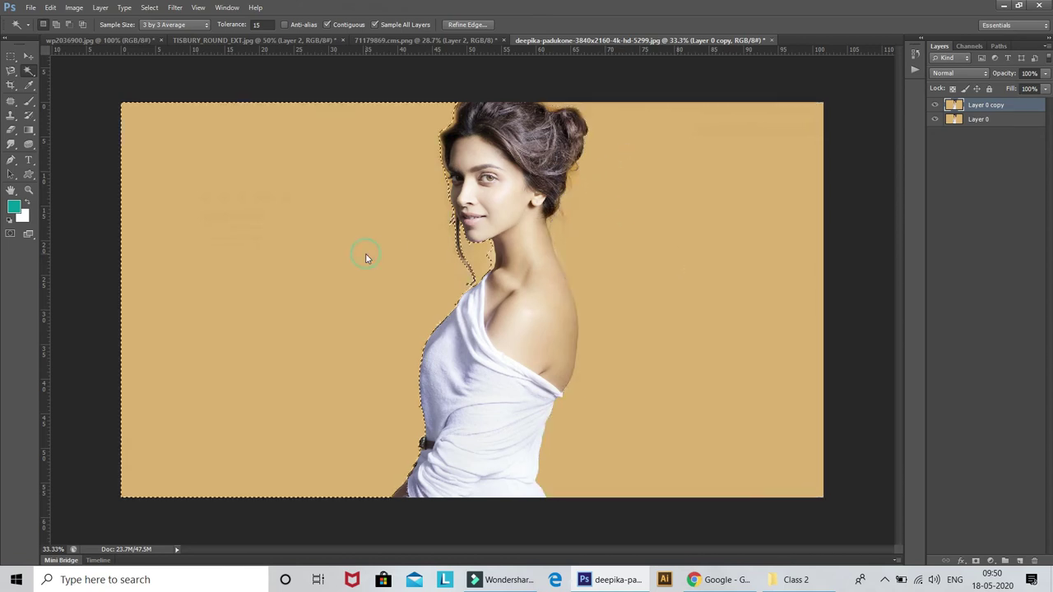
left_click(691, 303, "shift")
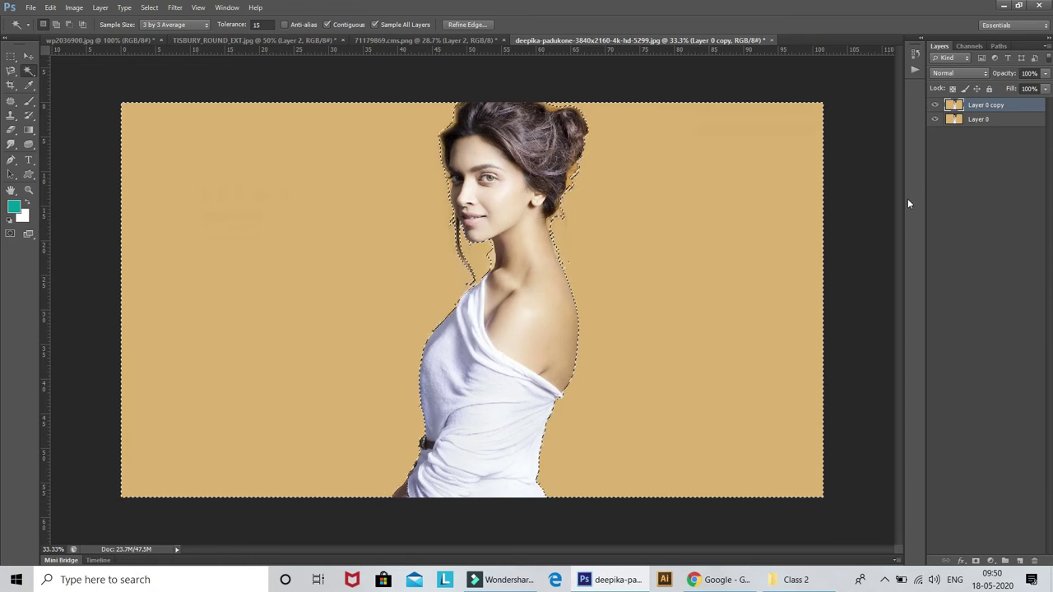
Try a layer copy, undo it, then invert the selection to pick out the woman
key("ctrl+j")
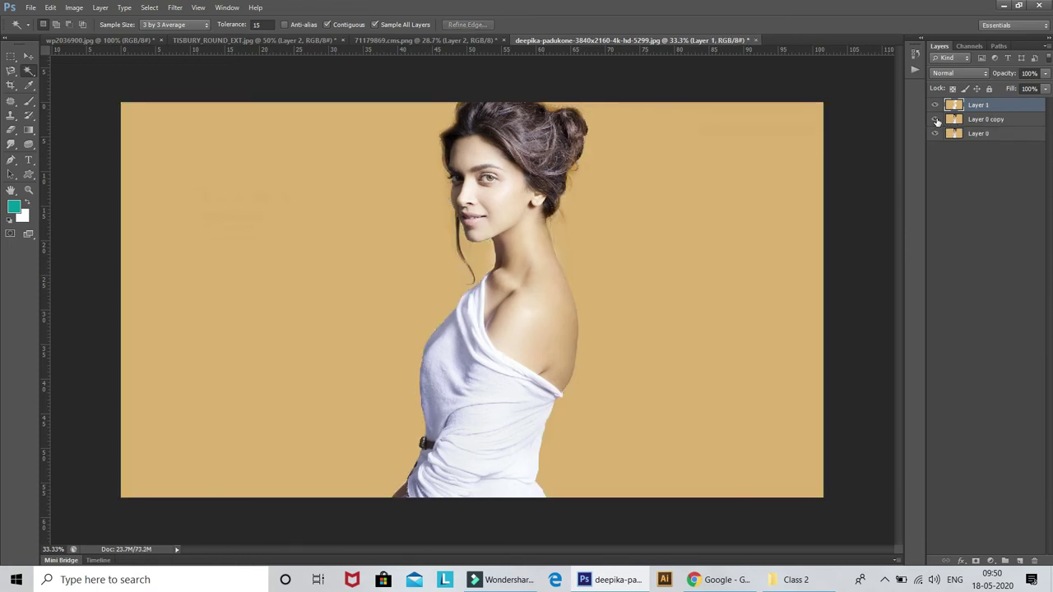
key("ctrl+z")
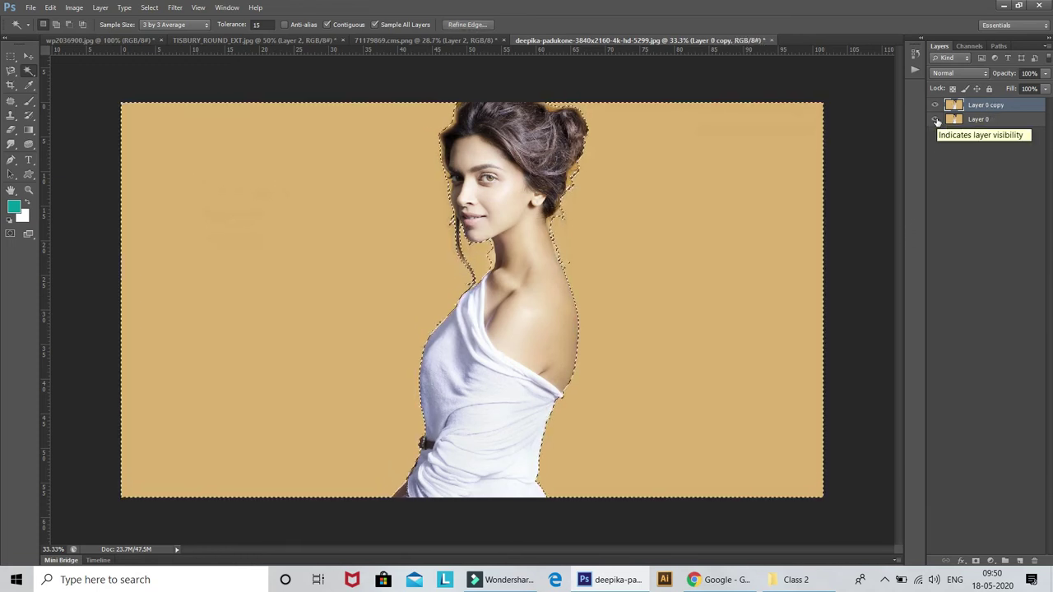
key("ctrl+shift+i")
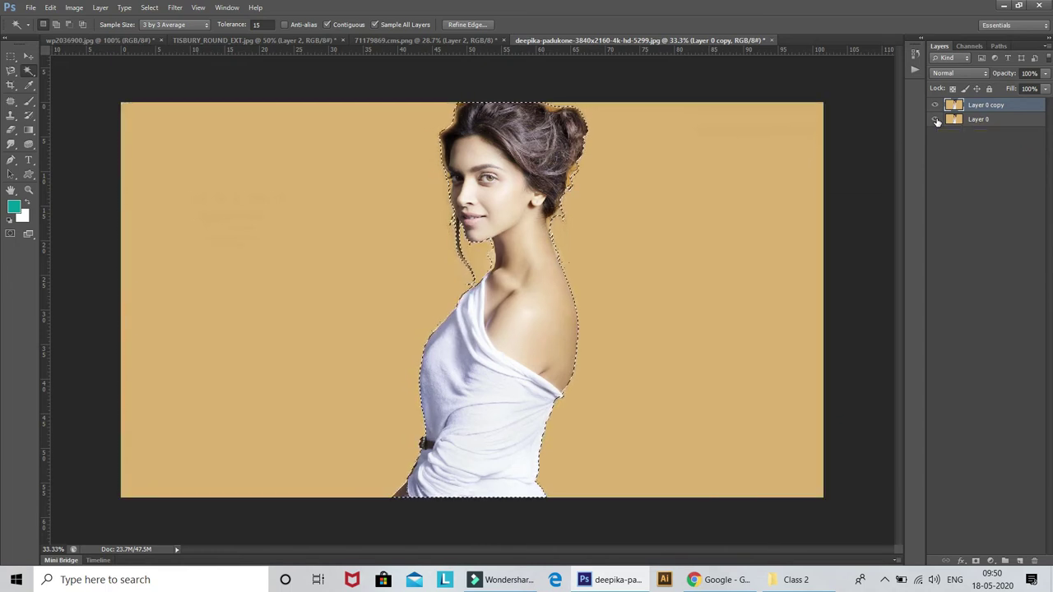
Copy the woman to new Layer 1, preview her over transparency, then hide Layer 1 and reselect Layer 0 copy
key("ctrl+j")
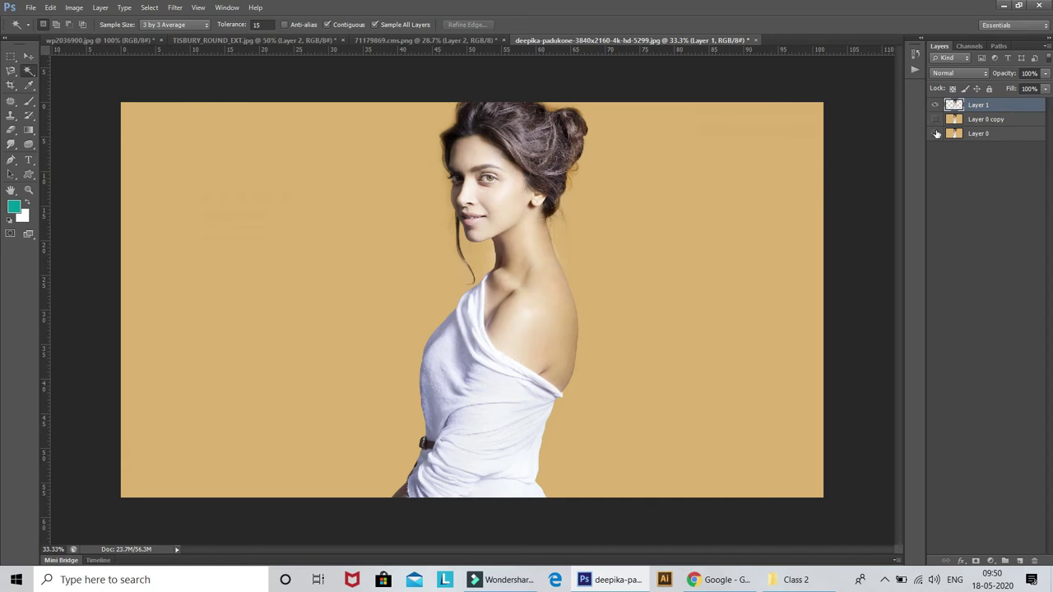
left_click(935, 133)
left_click(936, 133)
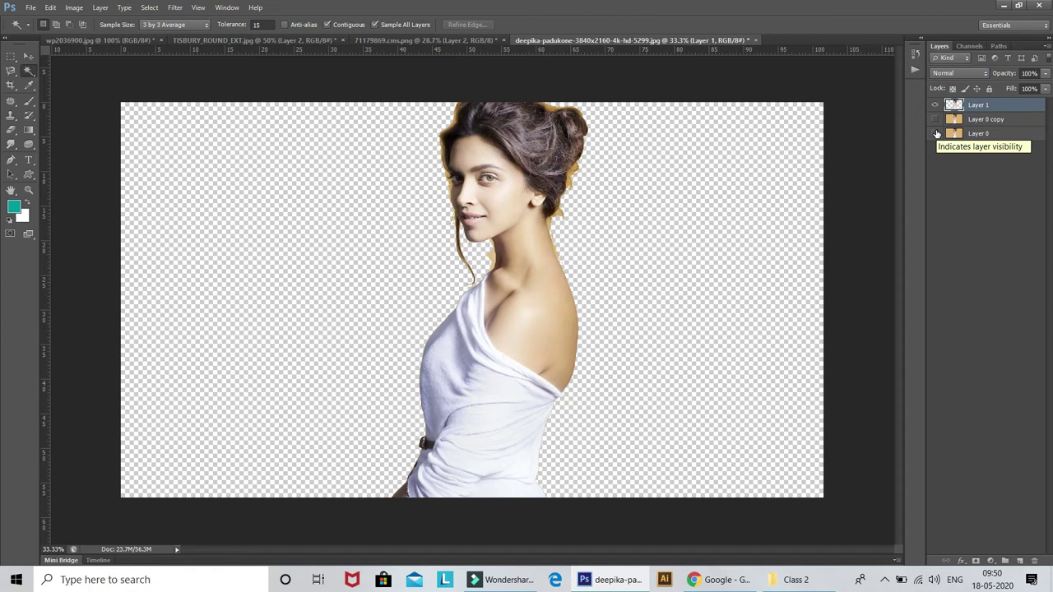
left_click(936, 133)
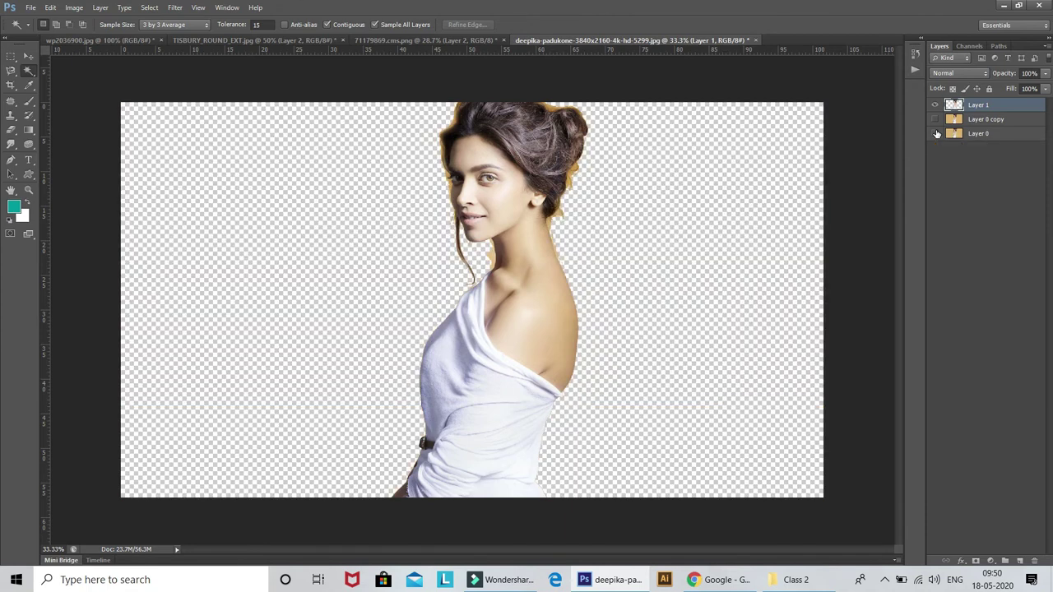
left_click(936, 133)
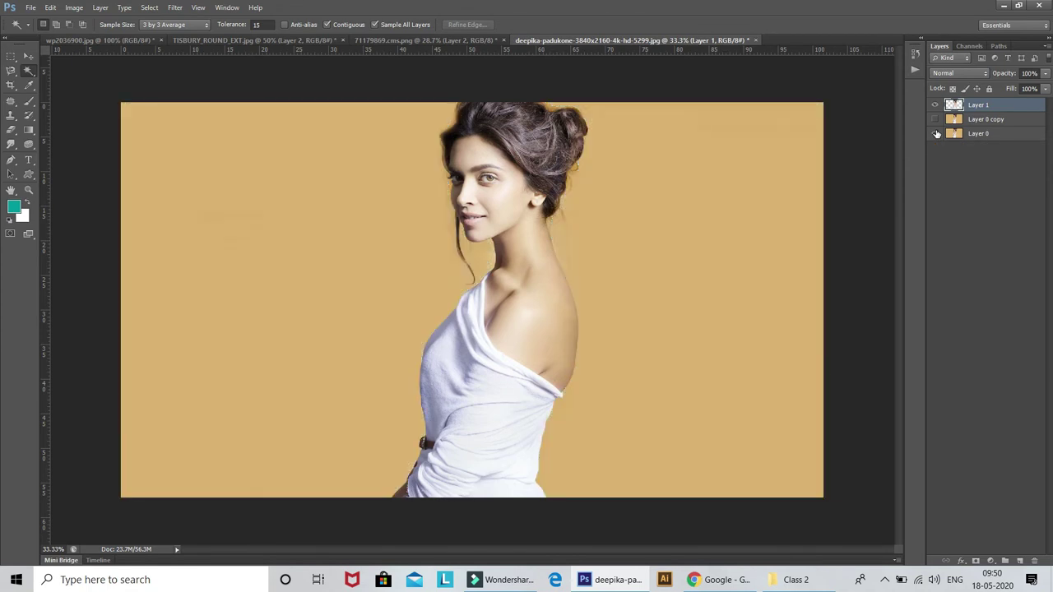
left_click(935, 134)
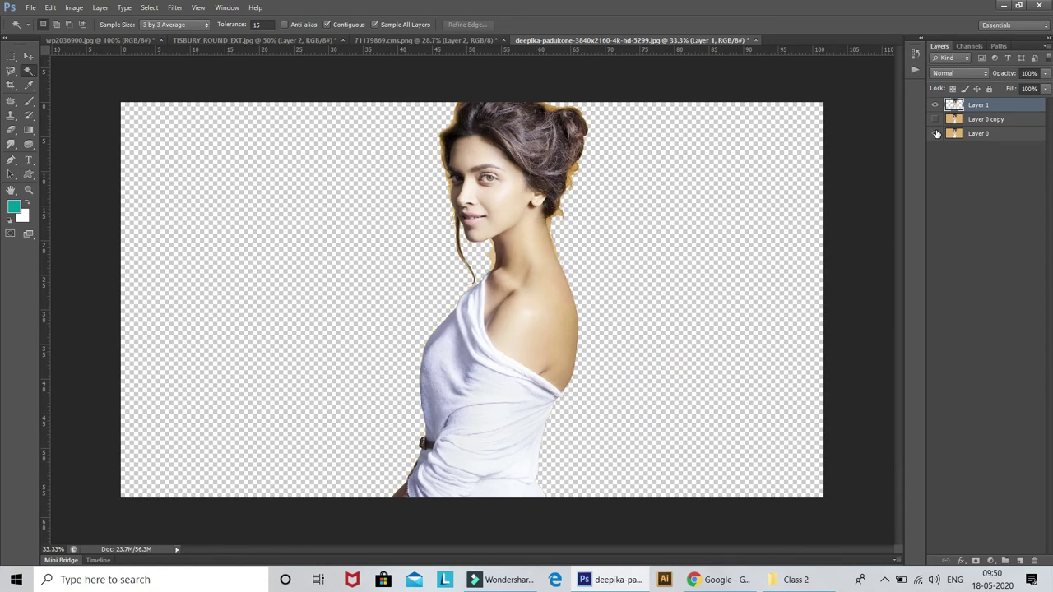
left_click(935, 133)
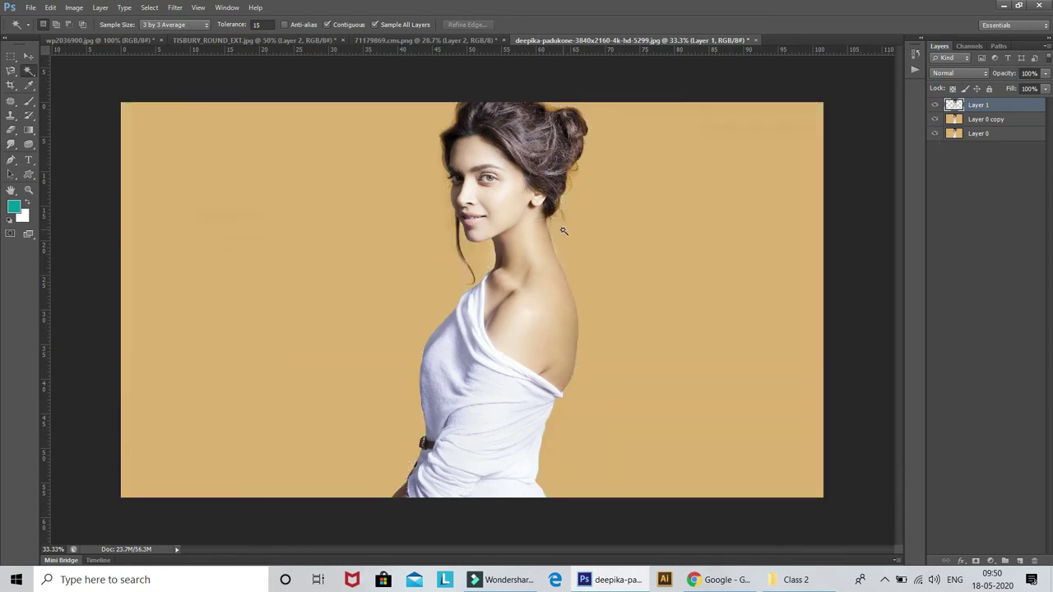
left_click(934, 108)
left_click(950, 120)
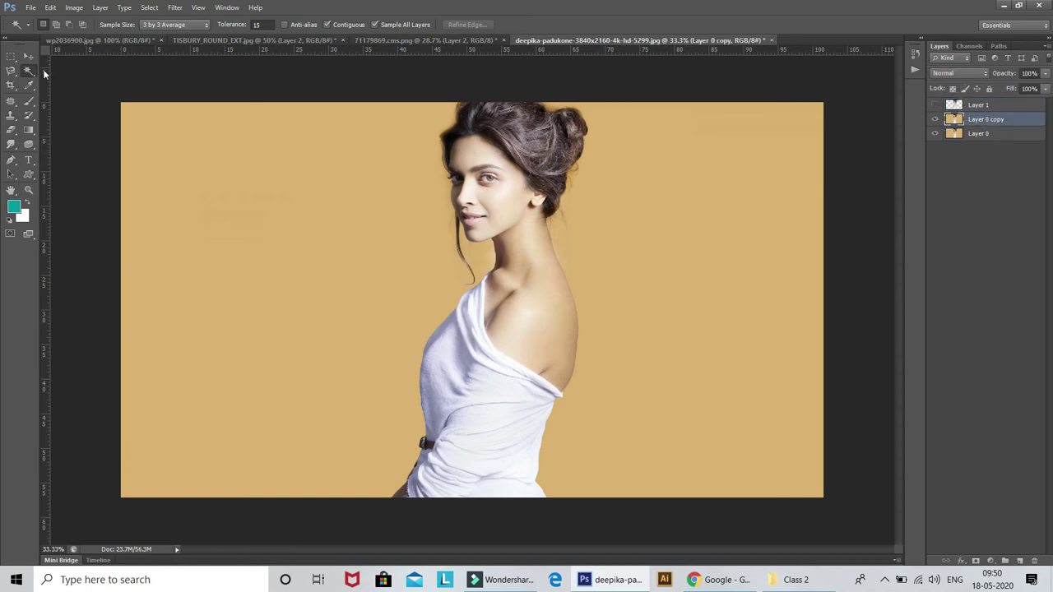
Set Magic Wand Tolerance to 30 and reselect the tan background
left_click(263, 25)
left_click(196, 215)
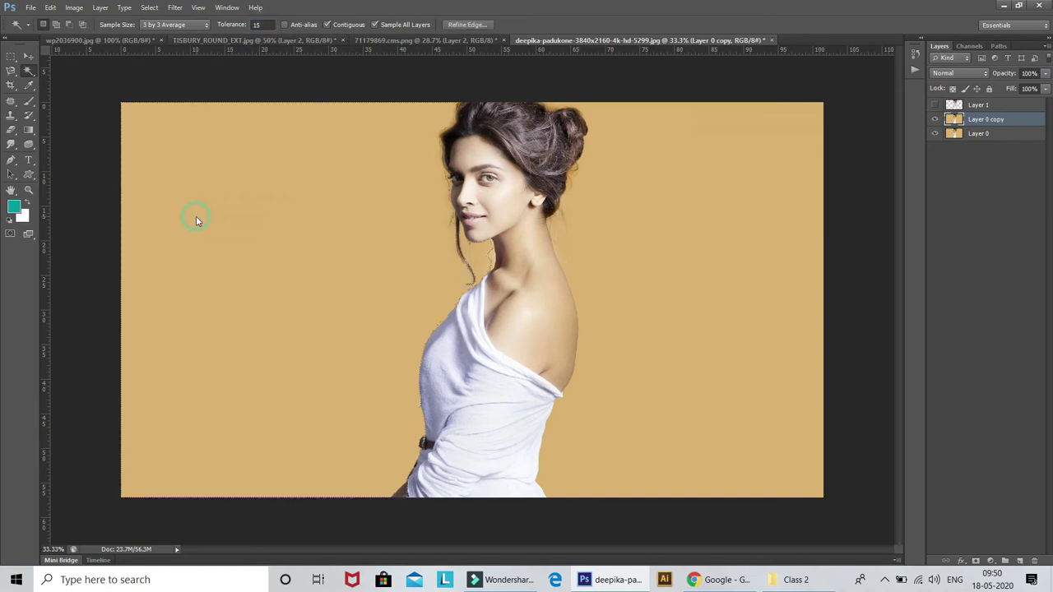
left_click(261, 25)
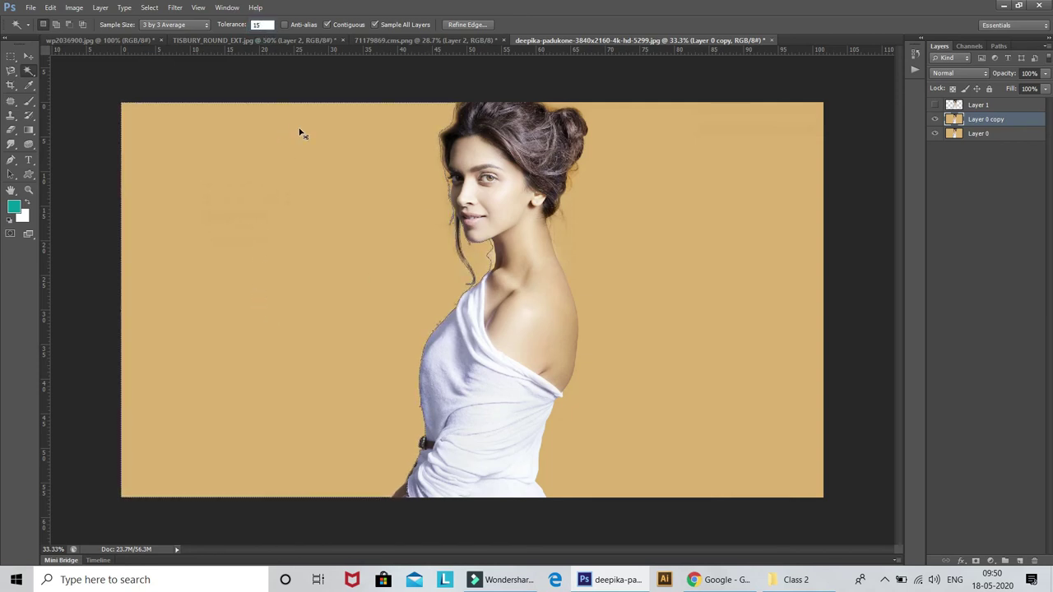
left_click(273, 65)
left_click(265, 25)
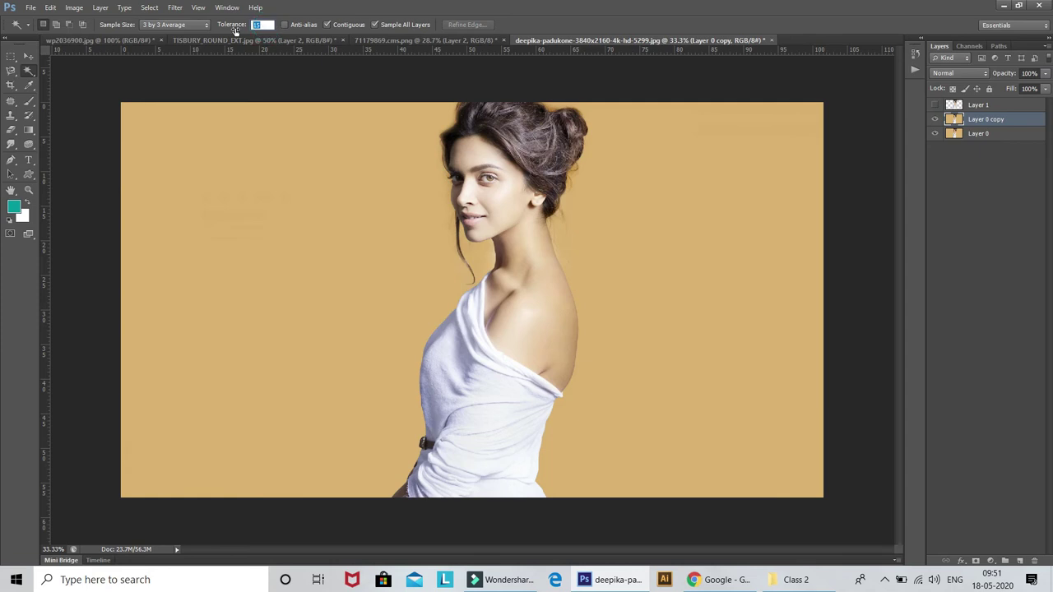
type("30")
left_click(348, 189)
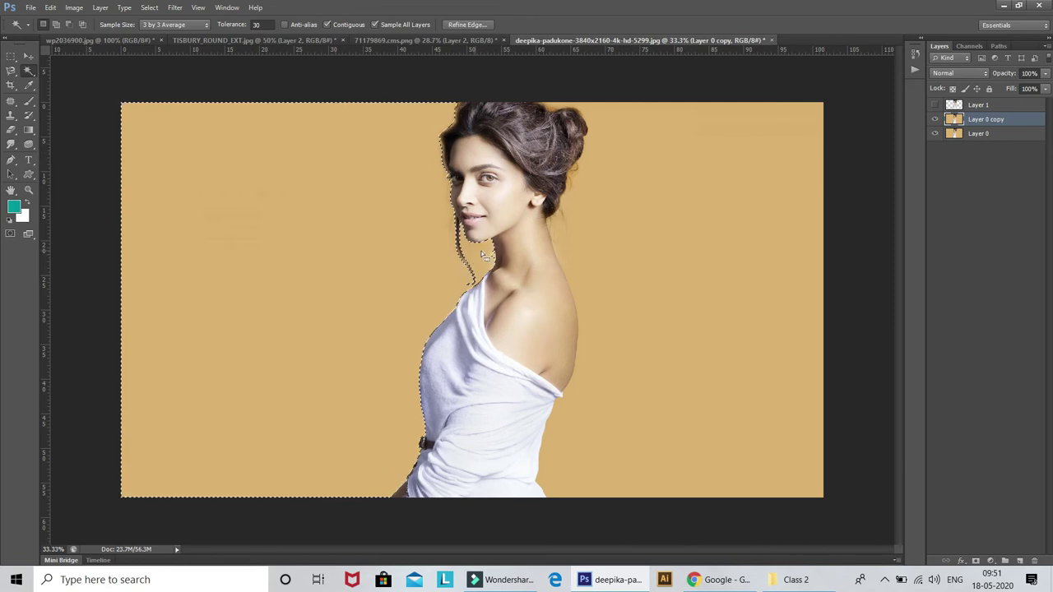
Zoom in to inspect the selection edge at her chin and neck, then shift the outline up-left
key("ctrl+1")
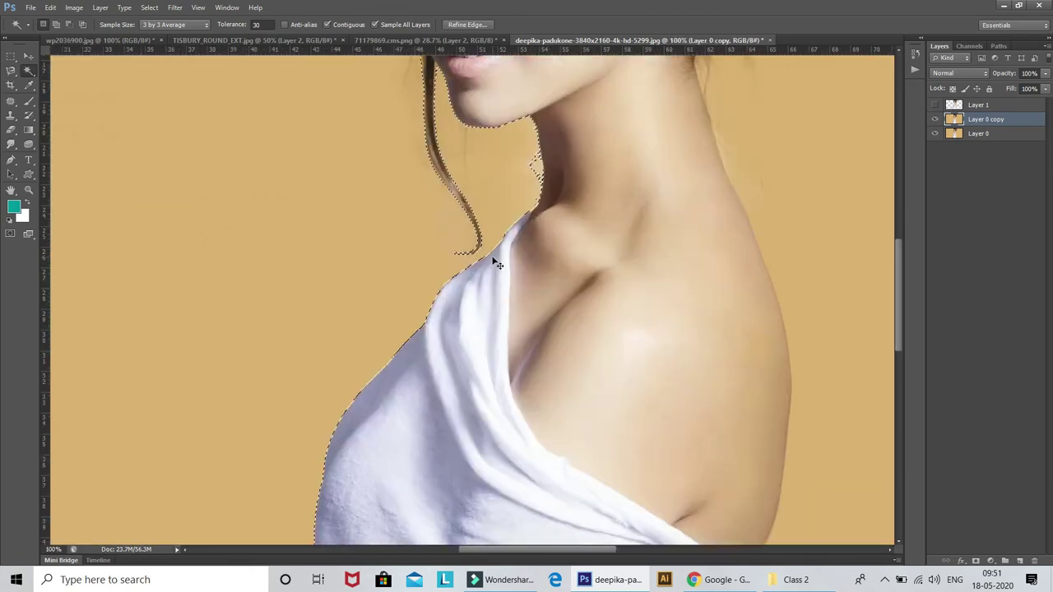
key("ctrl+minus")
key("ctrl+minus")
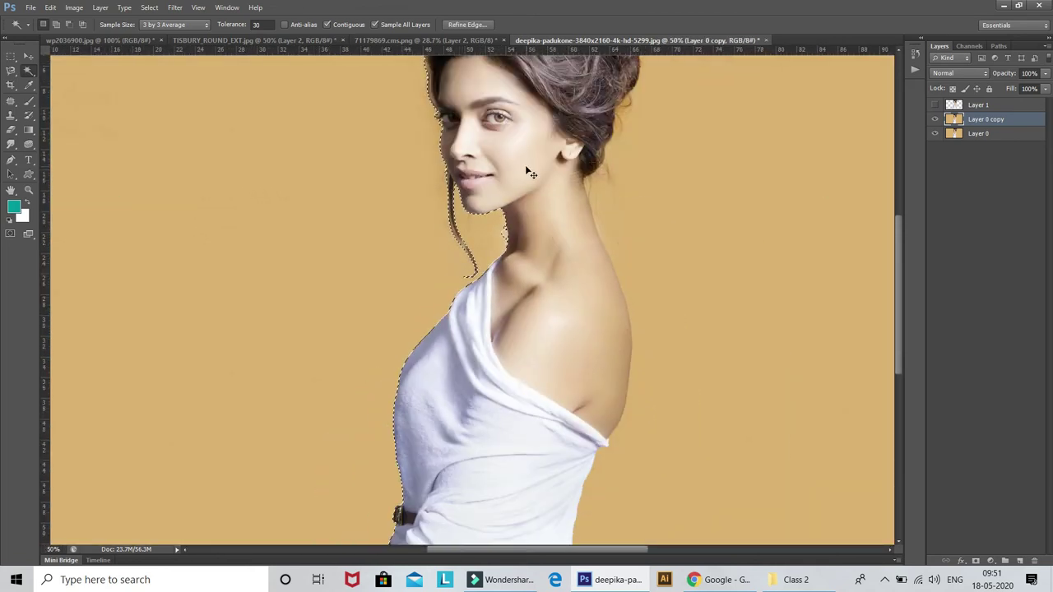
key("ctrl+plus")
key("ctrl+plus")
key("ctrl+plus")
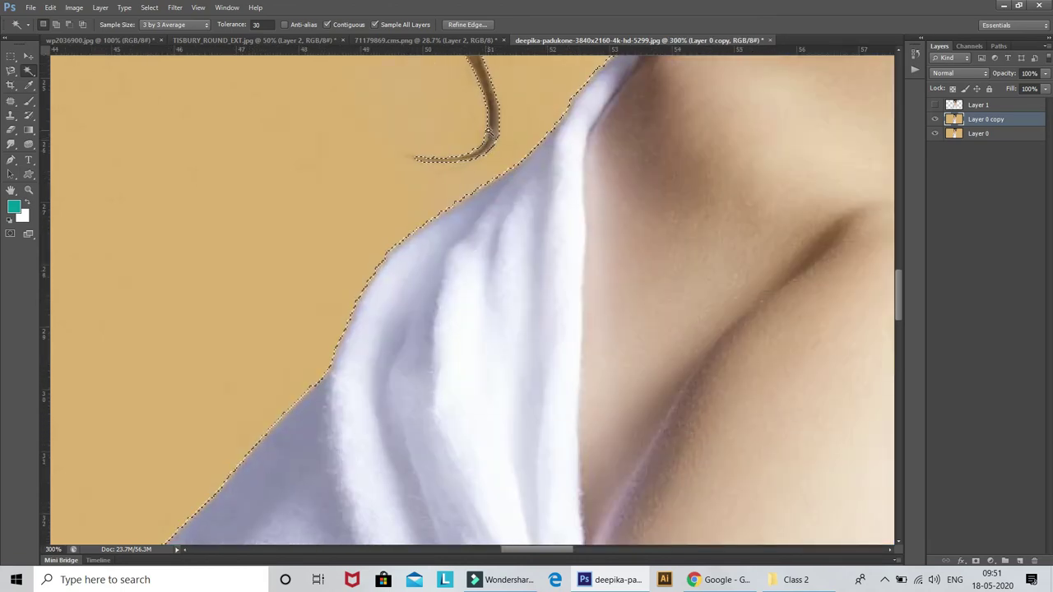
left_click_drag(495, 116, 510, 301)
left_click_drag(465, 170, 519, 348)
left_click_drag(459, 206, 468, 337)
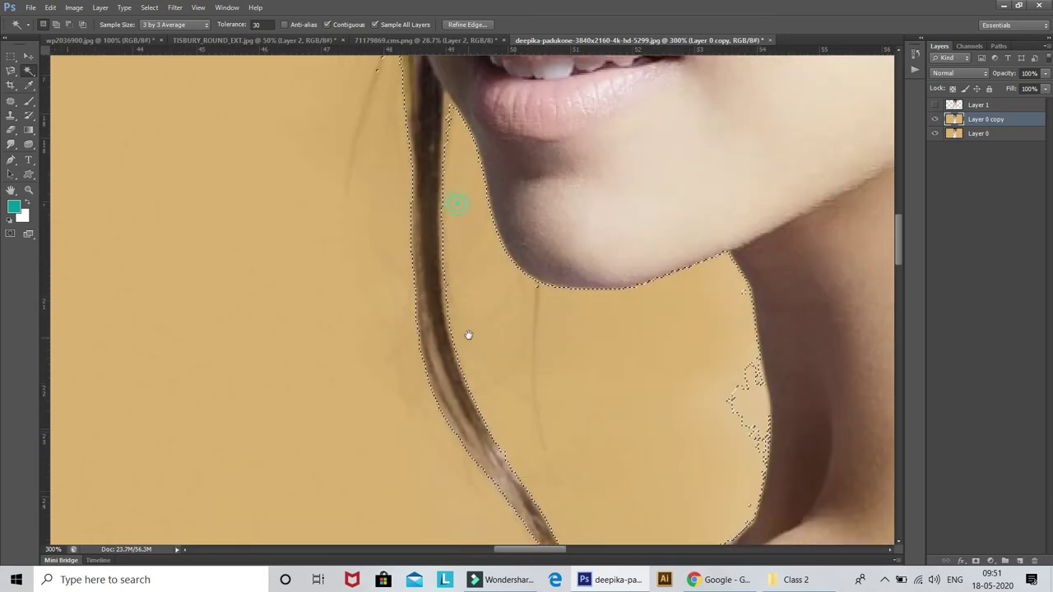
left_click_drag(421, 188, 423, 284)
left_click_drag(419, 237, 426, 265)
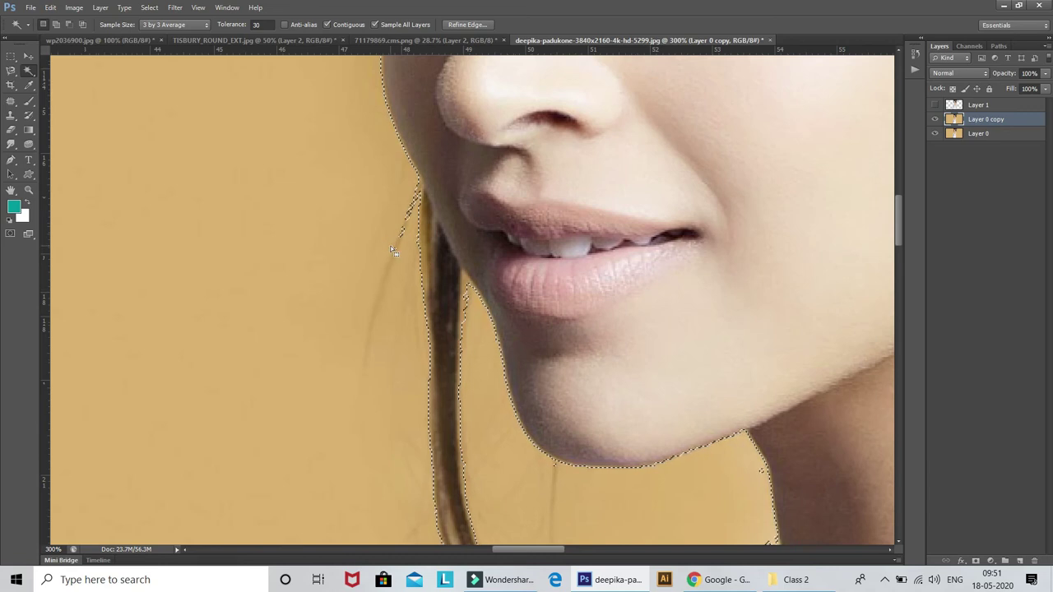
key("ctrl+minus")
key("ctrl+minus")
key("ctrl+minus")
key("ctrl+minus")
key("ctrl+minus")
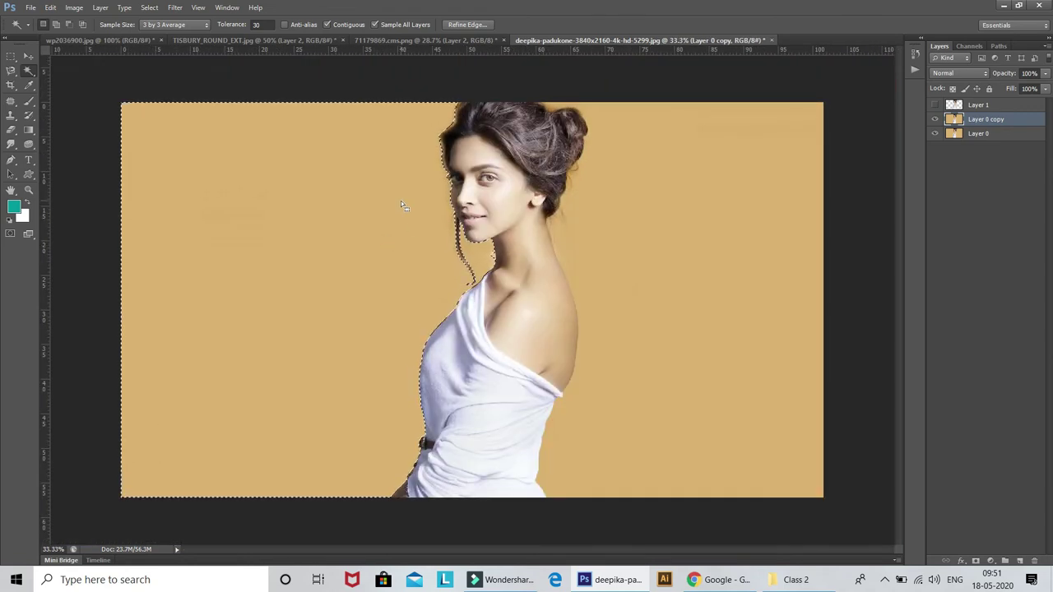
left_click_drag(309, 122, 294, 91)
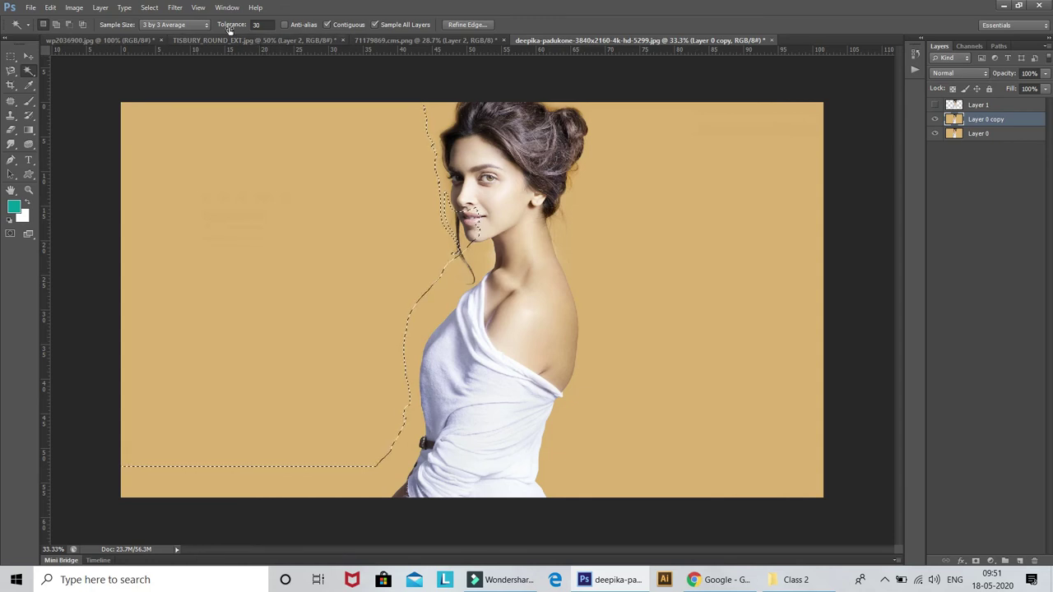
Test Tolerance values of 45 and 115, then reselect the tan background at Tolerance 87
mouse_move(229, 27)
left_mouse_down()
mouse_move(241, 28)
mouse_move(217, 27)
mouse_move(265, 26)
left_mouse_up()
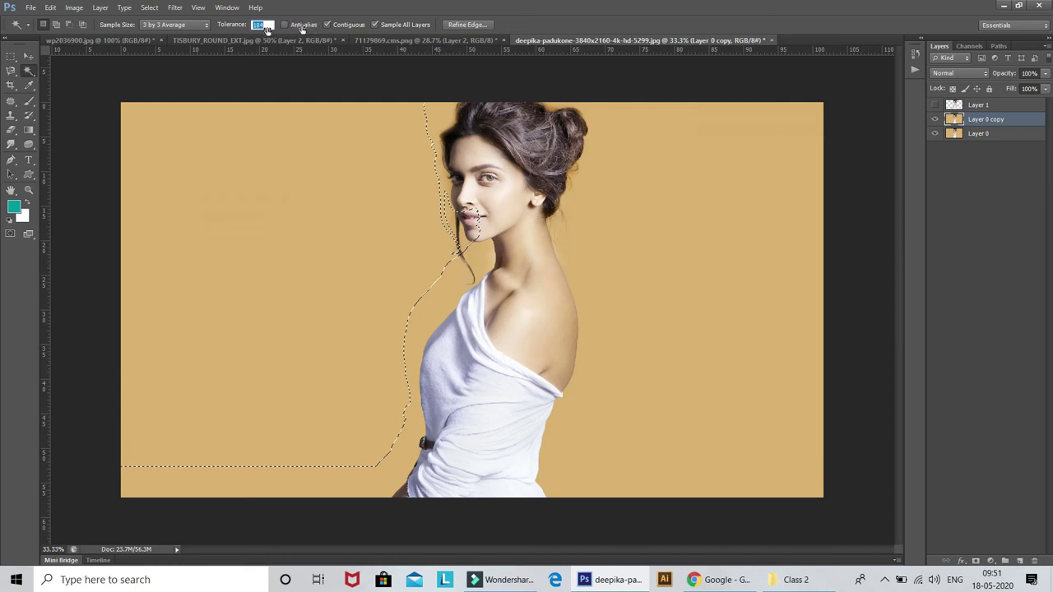
left_click_drag(246, 28, 236, 31)
mouse_move(257, 88)
left_mouse_down()
mouse_move(281, 82)
mouse_move(275, 49)
mouse_move(205, 62)
mouse_move(259, 64)
left_mouse_up()
key("Return")
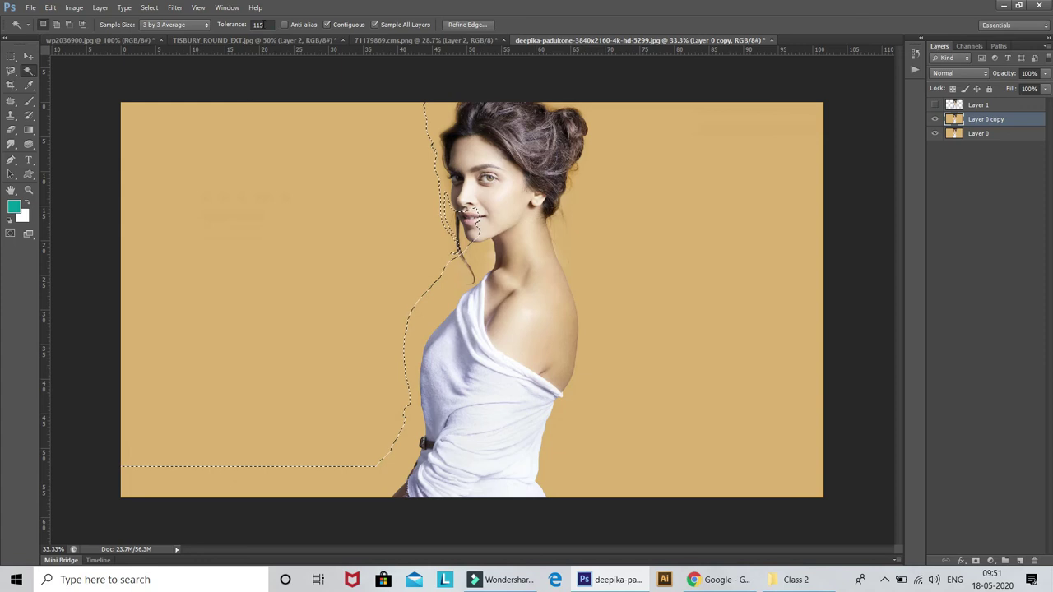
left_click(228, 25)
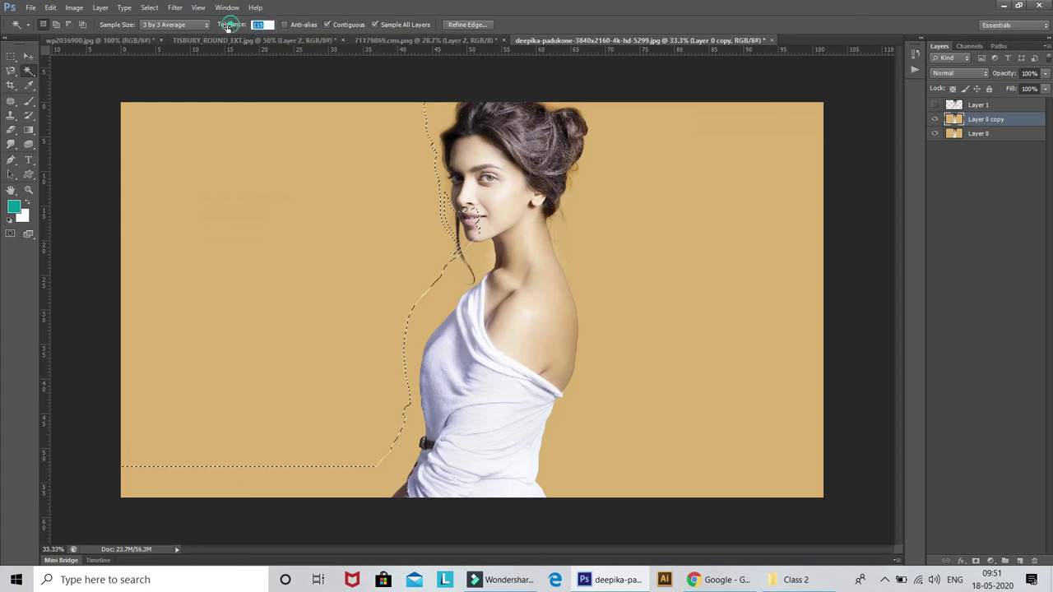
type("87")
left_click(273, 154)
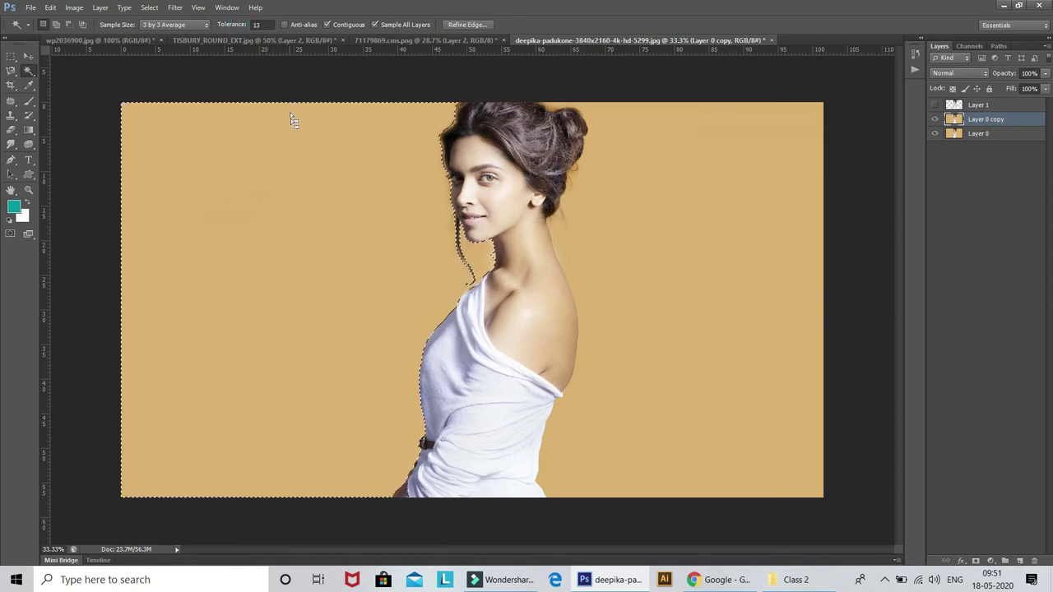
Turn off anti-aliasing, enable Contiguous, and select the left and right tan background
key("ctrl+d")
key("ctrl+z")
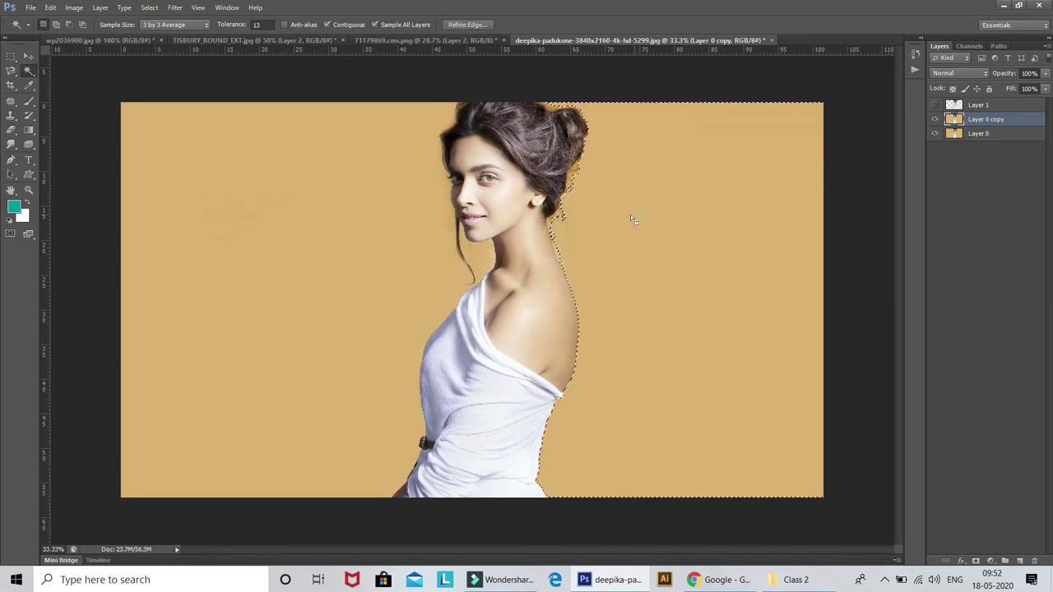
key("ctrl+d")
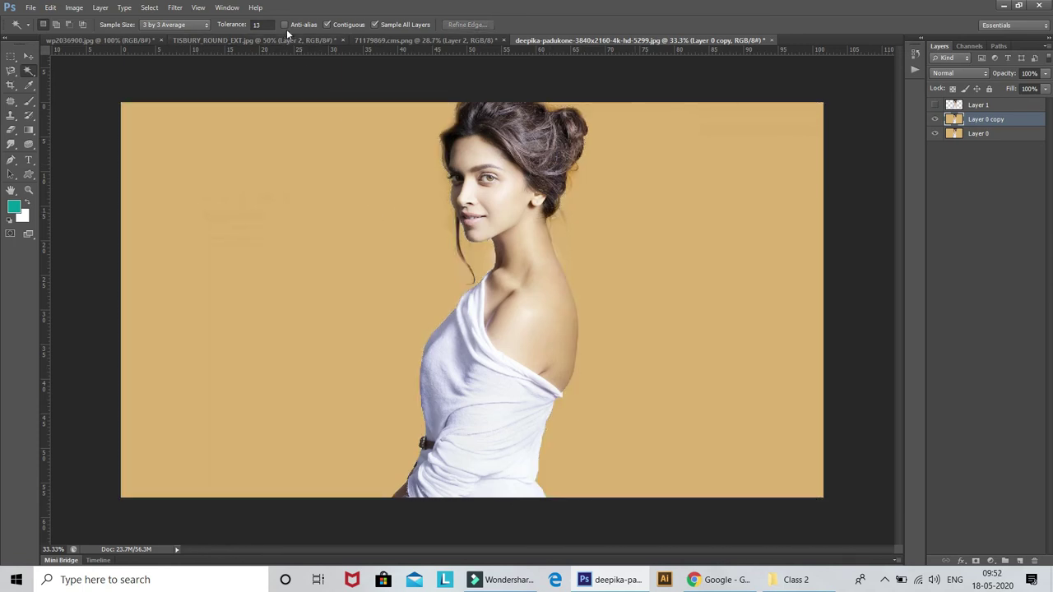
left_click(285, 25)
left_click(328, 25)
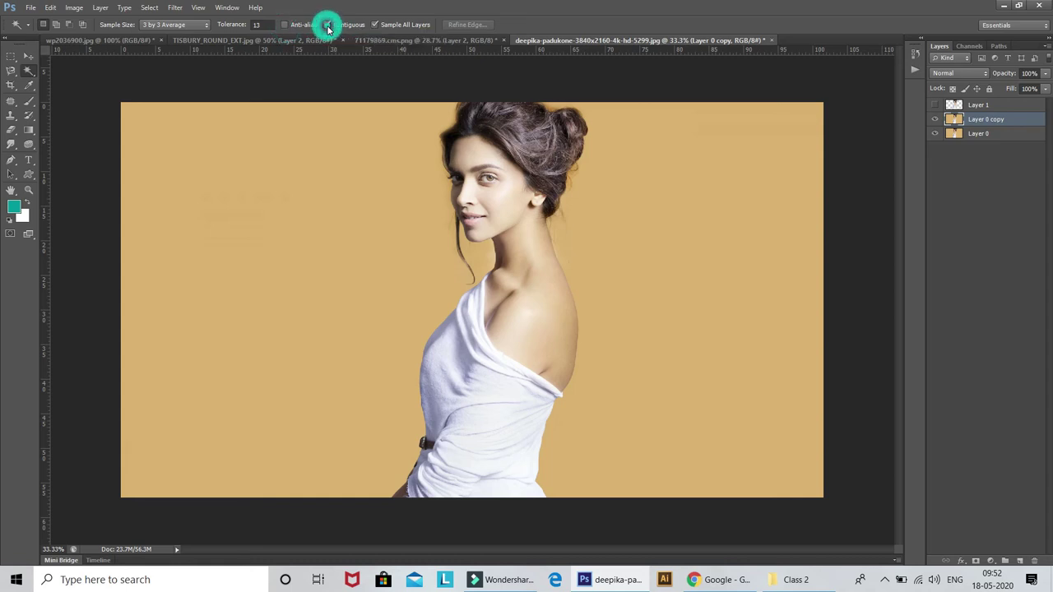
left_click(233, 218)
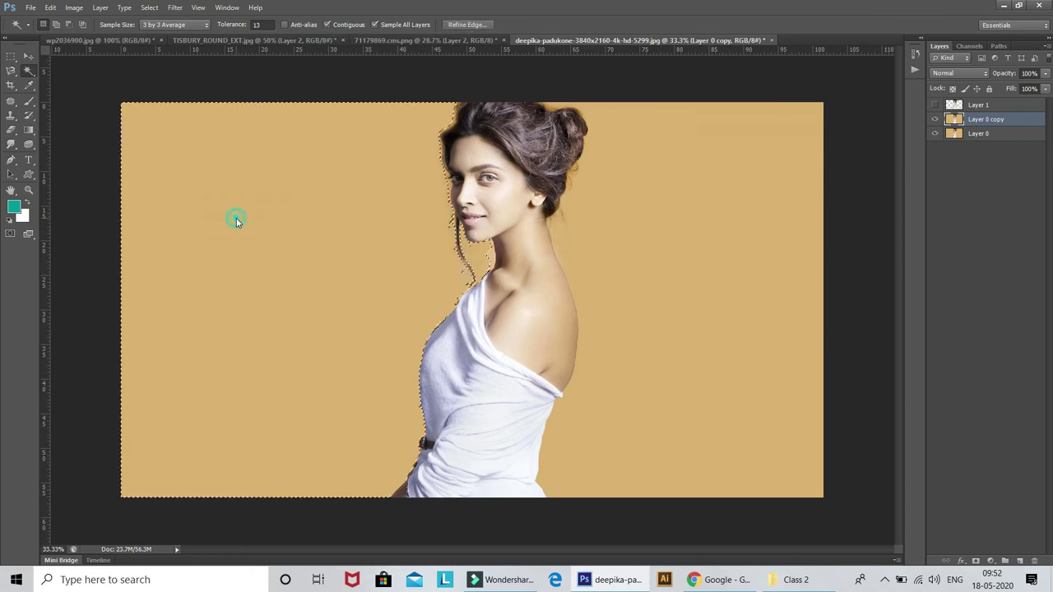
left_click(674, 251, "shift")
left_click(434, 273)
Disable Contiguous and select all the tan background across the image
left_click(338, 28)
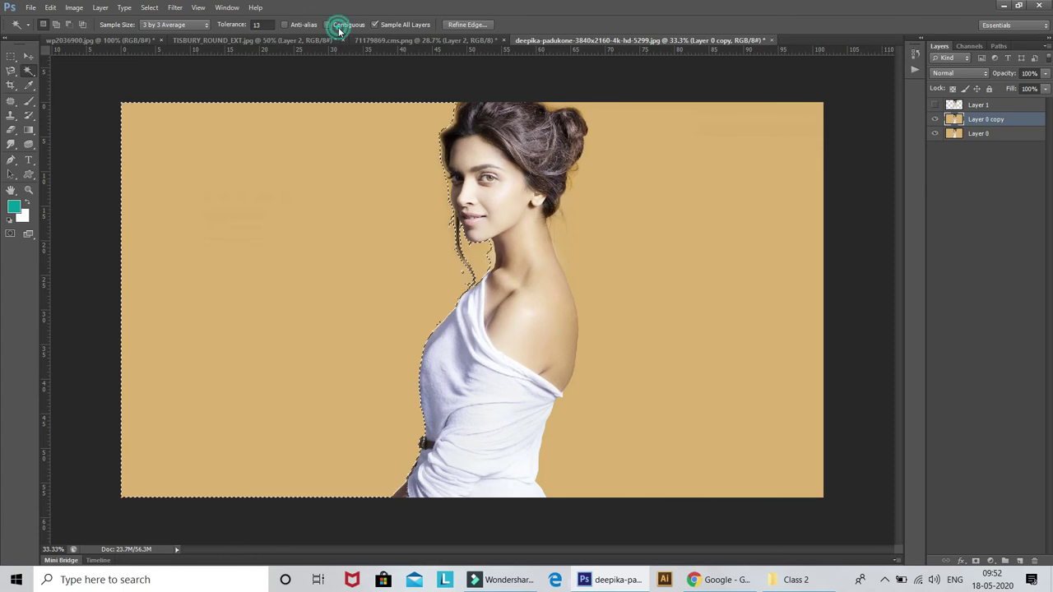
left_click(327, 185)
left_click(729, 249)
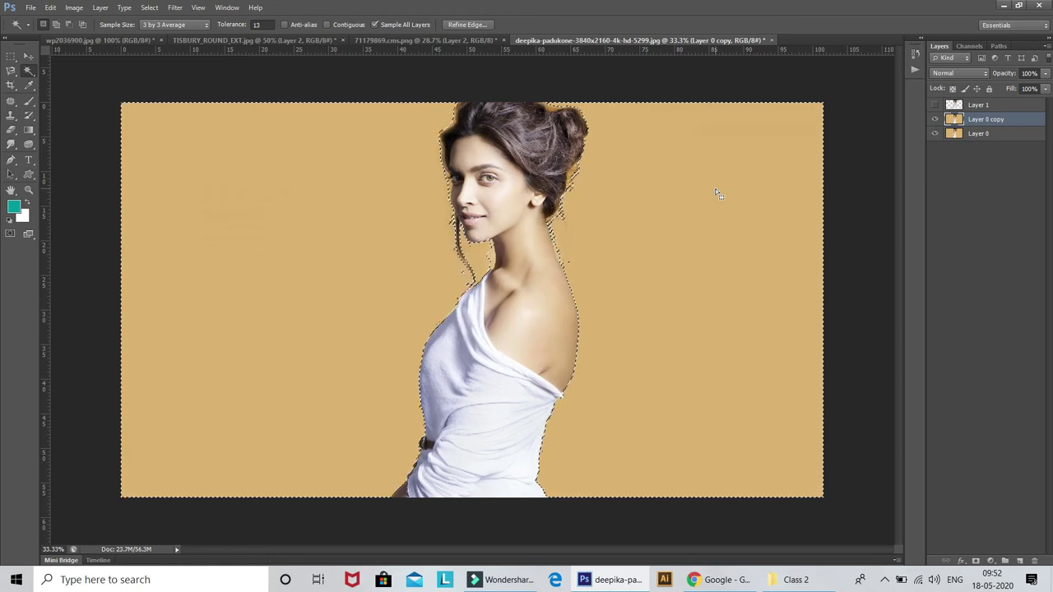
Re-enable Contiguous, select only the left background, and inspect its edge by the cloth
left_click(329, 25)
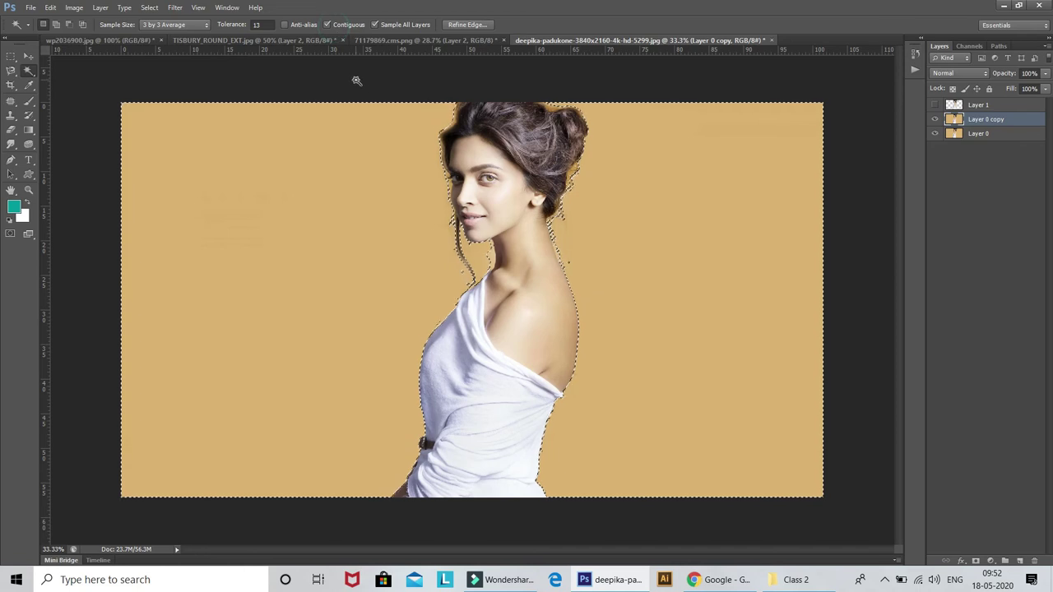
left_click(344, 140)
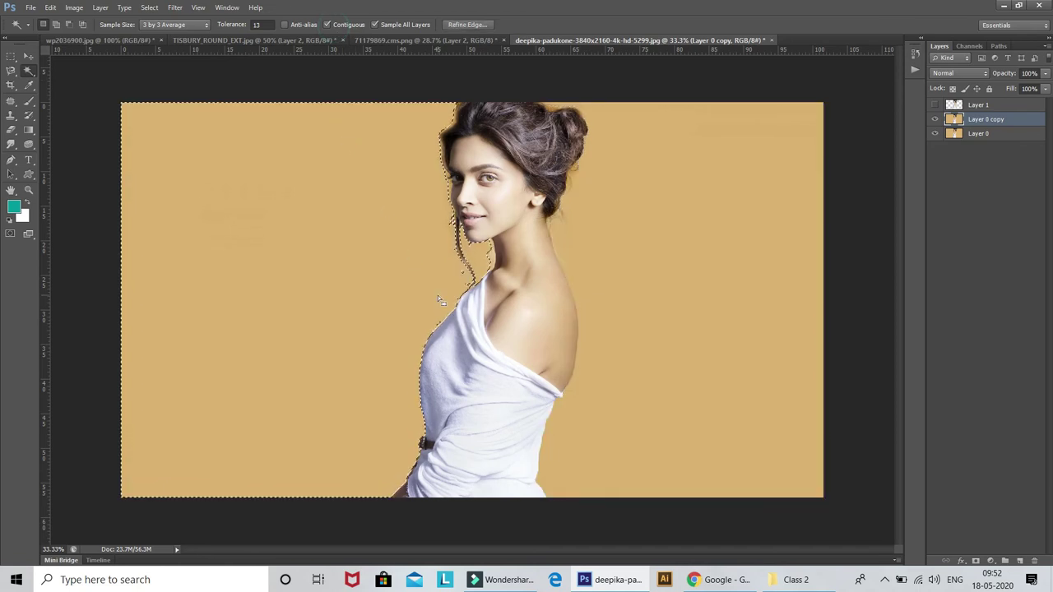
scroll(438, 296, "up", 3)
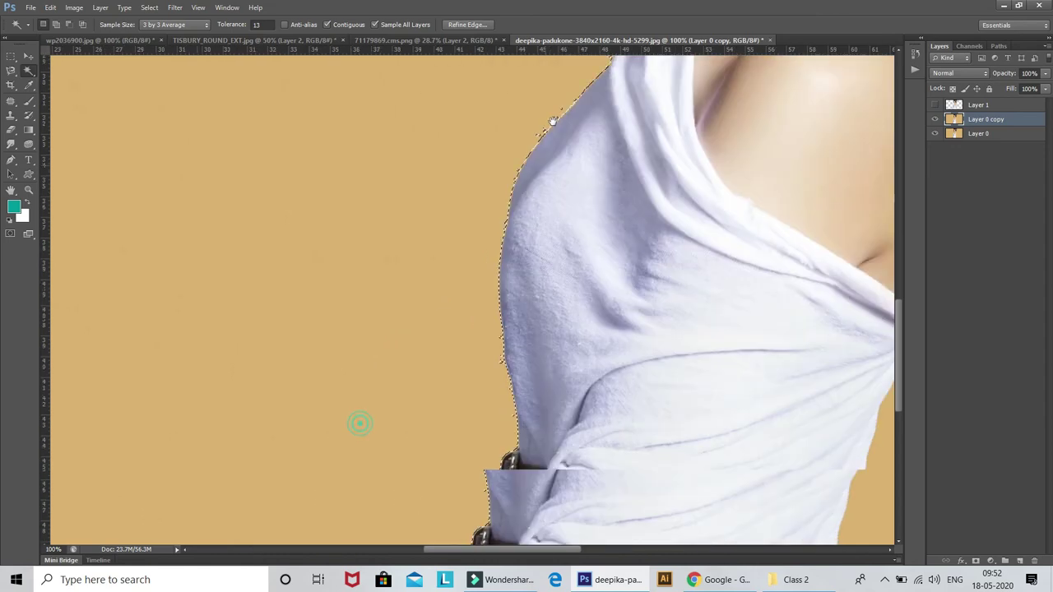
mouse_move(429, 327)
left_mouse_down()
mouse_move(660, 390)
mouse_move(526, 195)
mouse_move(515, 233)
mouse_move(547, 427)
left_mouse_up()
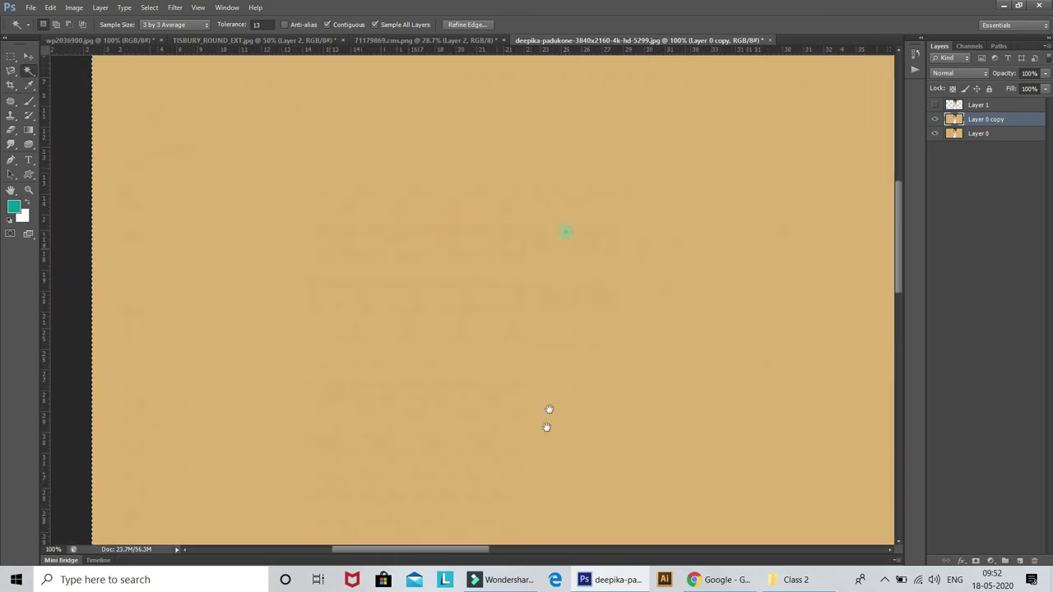
scroll(507, 303, "down", 1)
scroll(503, 303, "down", 1)
scroll(511, 298, "down", 1)
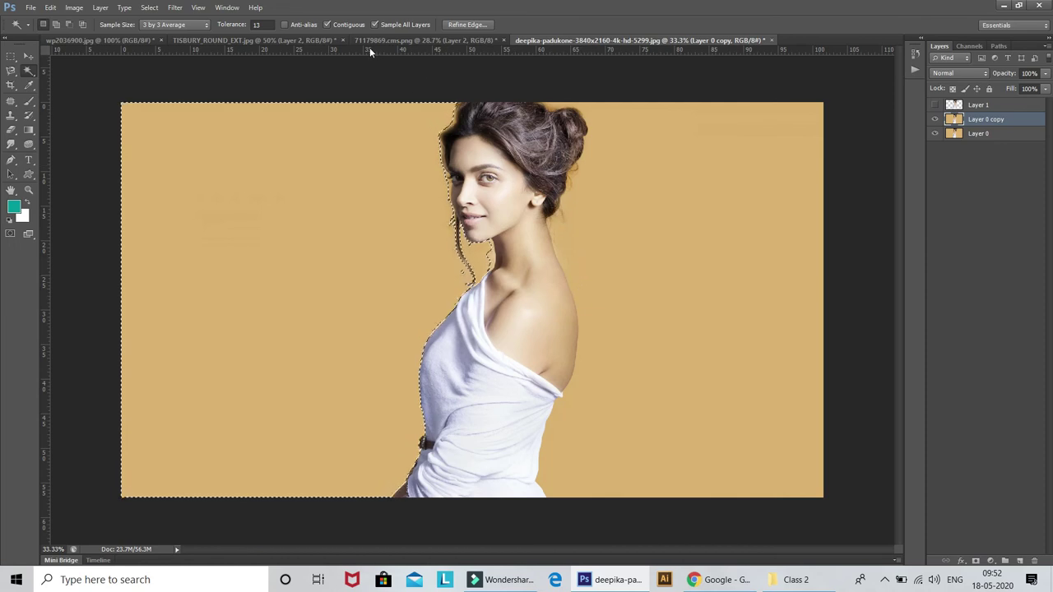
With Contiguous off, select every tan background area at once, then deselect
key("ctrl+d")
left_click(328, 25)
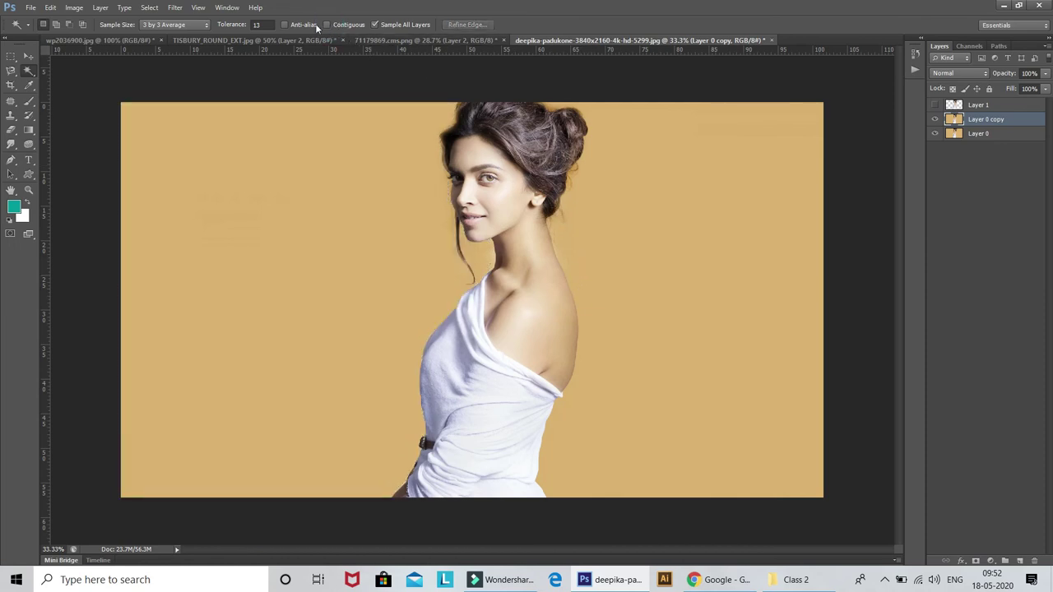
left_click(711, 173)
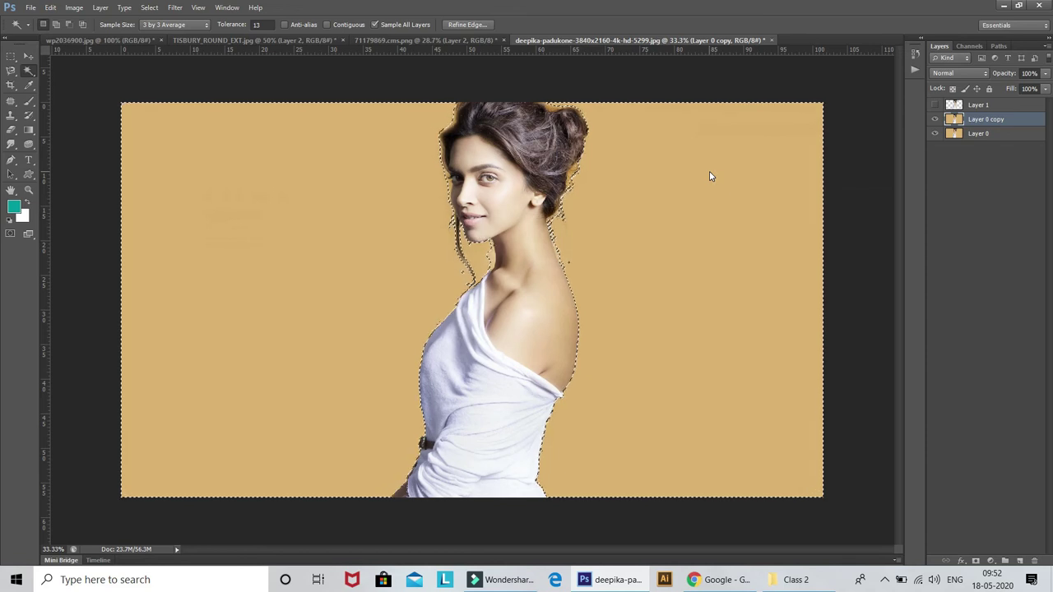
key("ctrl+d")
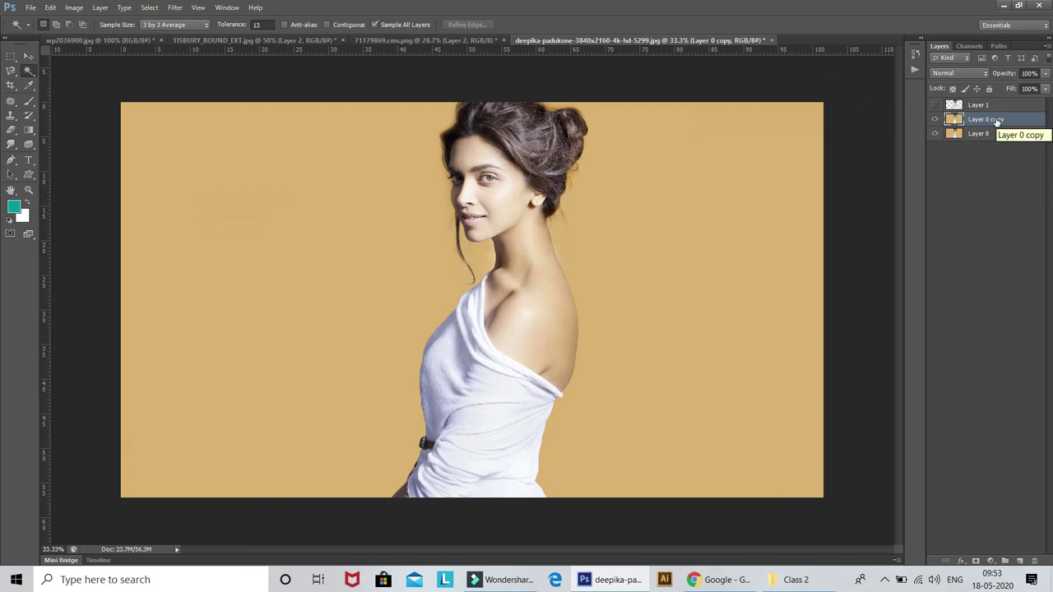
Add empty Layer 2, clear the test selection, and hide Layer 0 copy to show transparency
left_click(1019, 561)
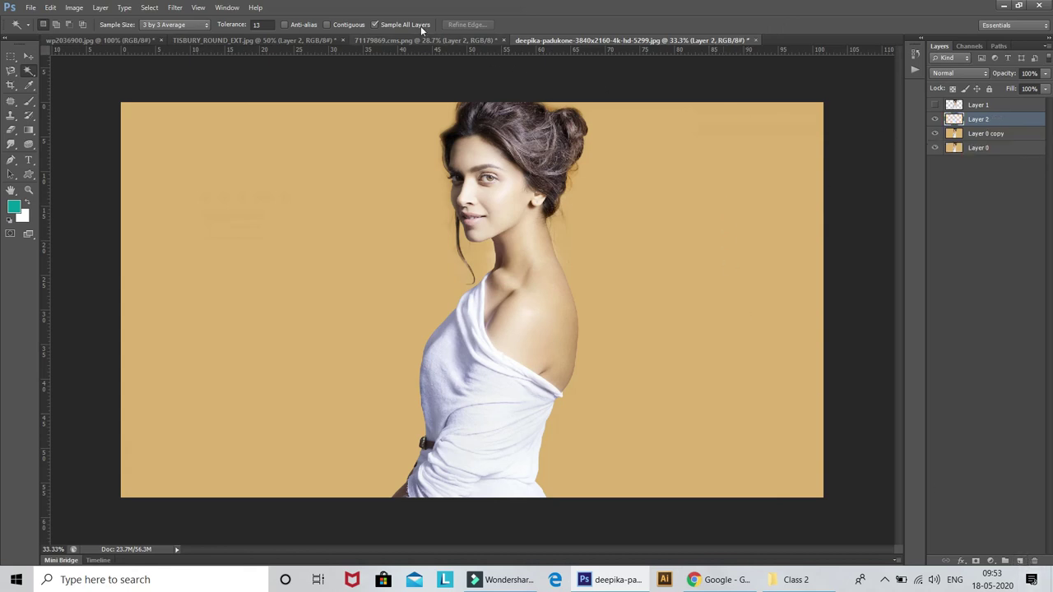
left_click(309, 180)
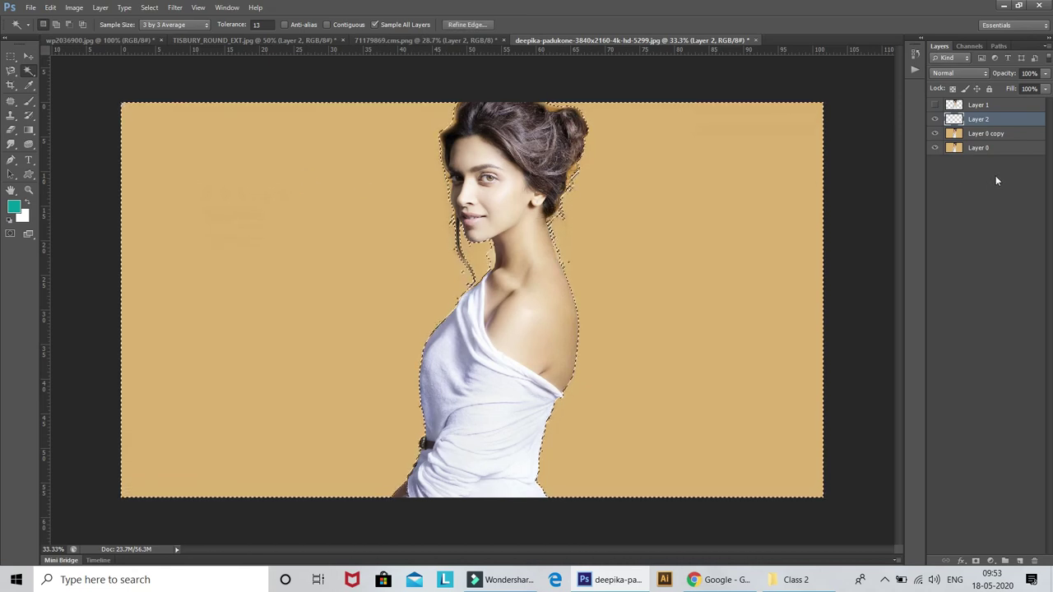
left_click(935, 133)
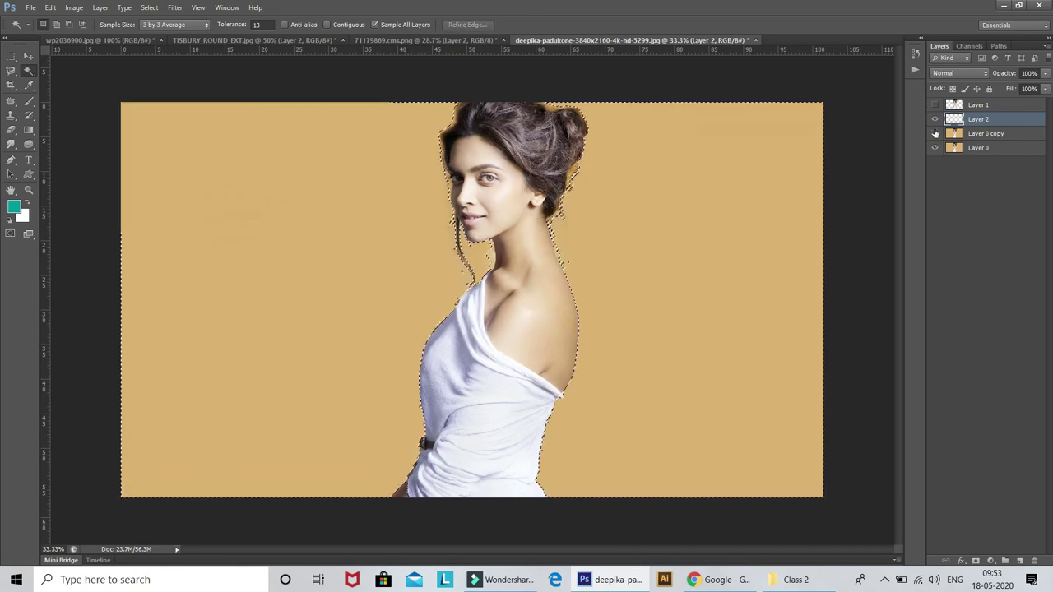
key("ctrl+d")
left_click(935, 147)
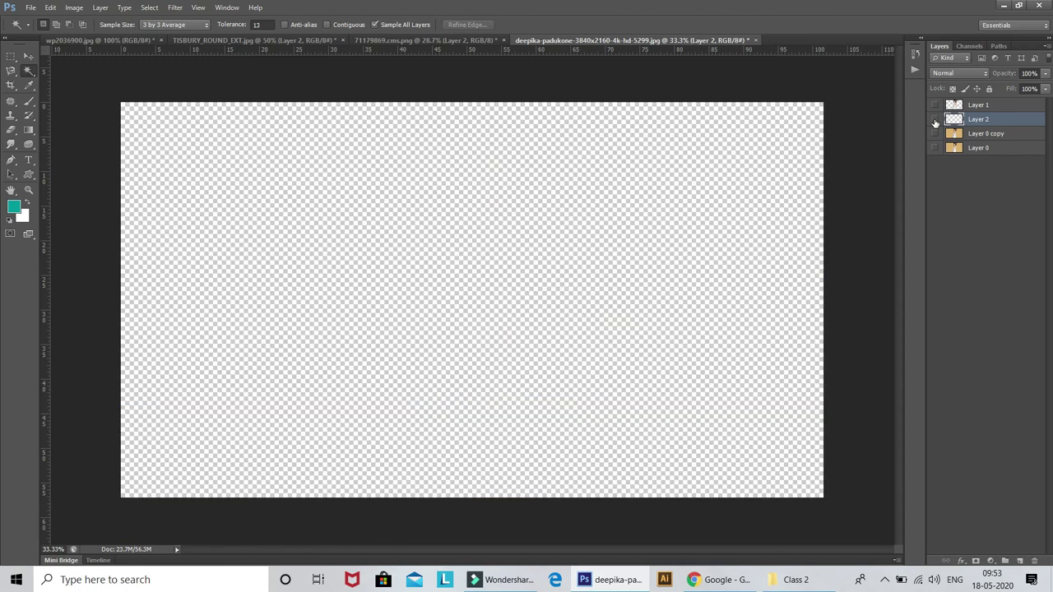
left_click(709, 238)
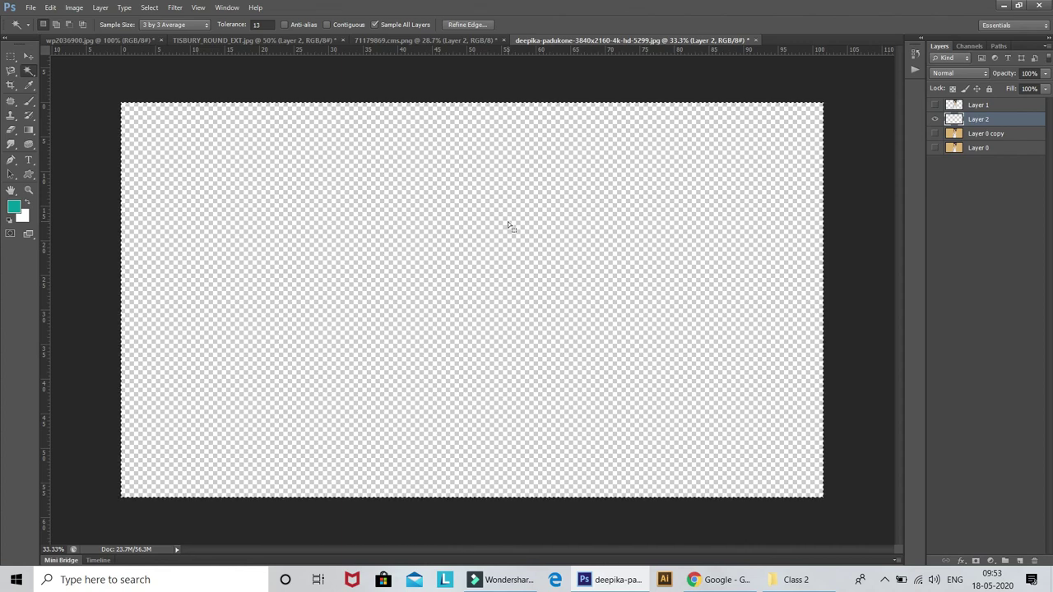
Hide Layer 2, show and activate Layer 0 copy, and select the tan background
left_click(934, 119)
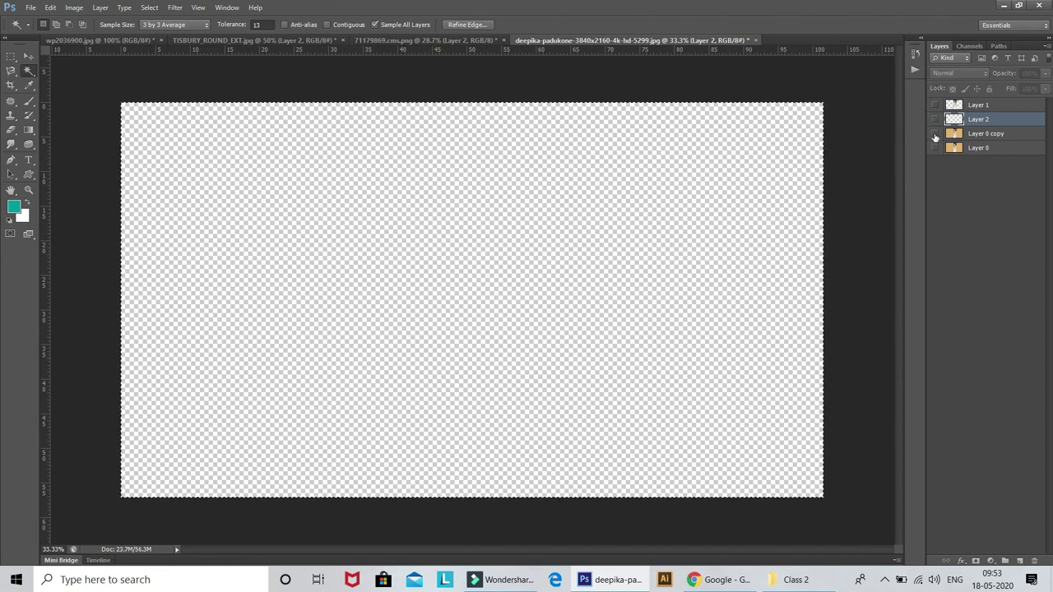
left_click(935, 134)
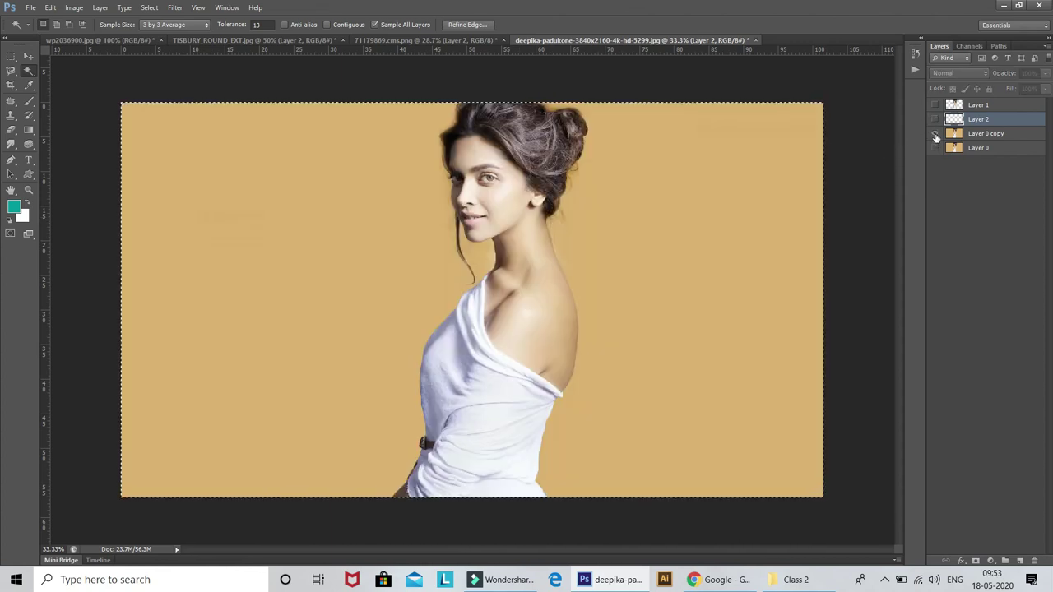
key("ctrl+d")
left_click(987, 136)
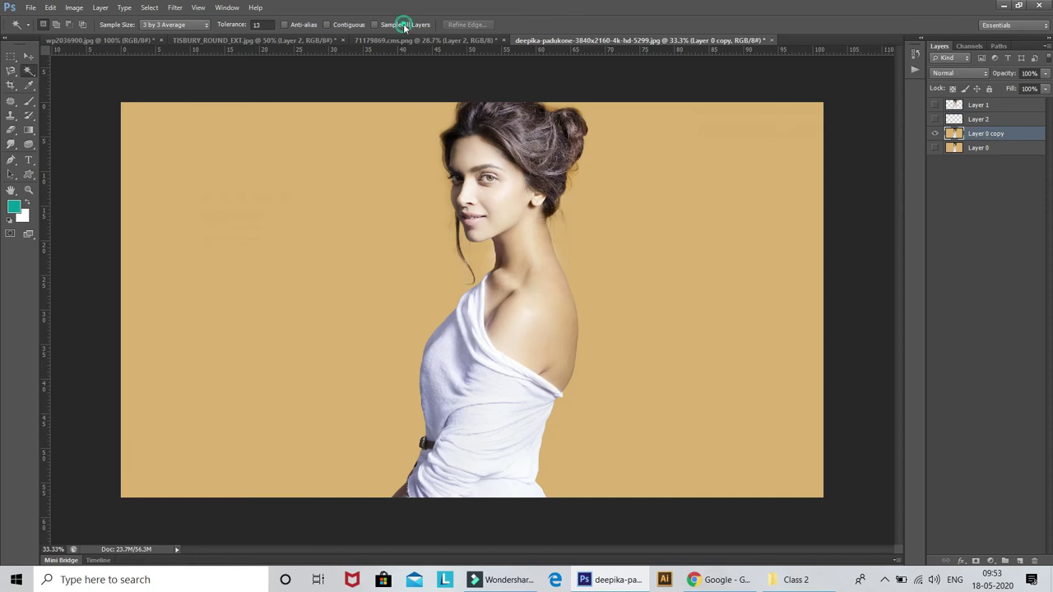
left_click(304, 167)
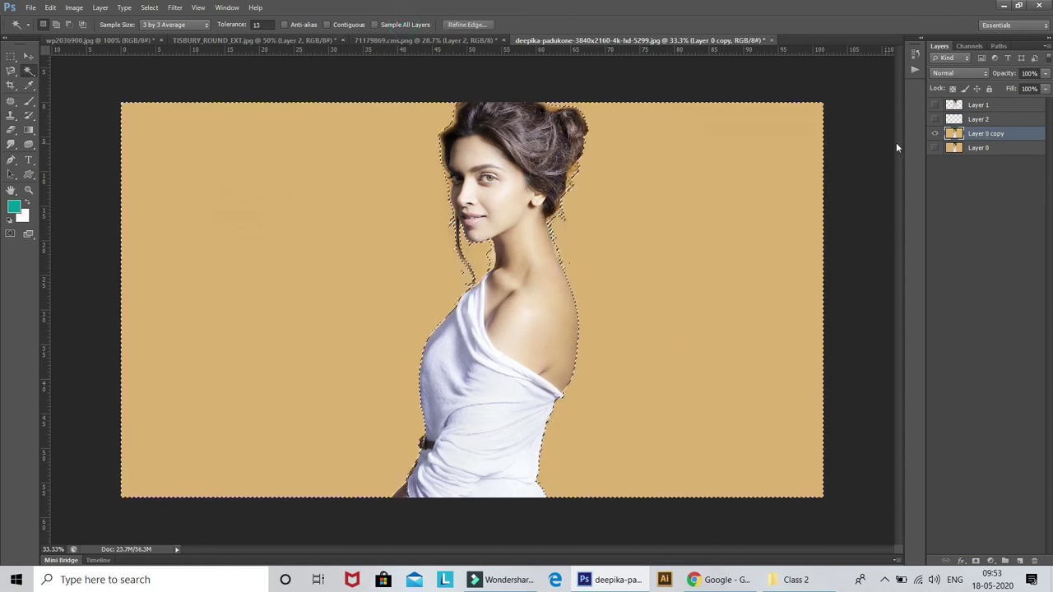
Toggle Layer 0 copy's visibility repeatedly to compare the background selection
left_click(936, 134)
left_click(935, 135)
left_click(935, 134)
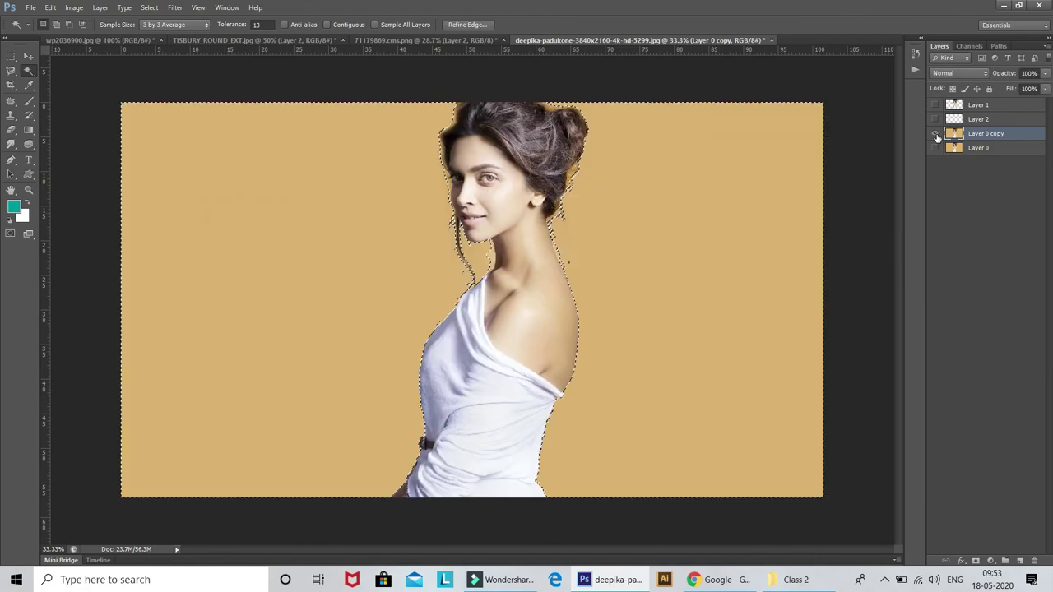
left_click(935, 134)
left_click(935, 134)
left_click(936, 134)
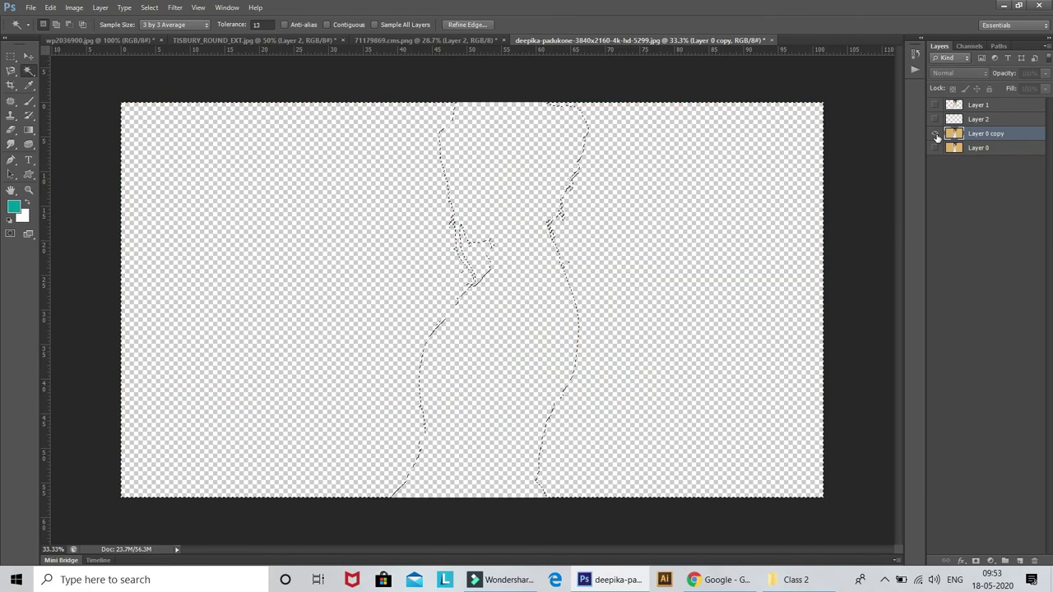
left_click(935, 134)
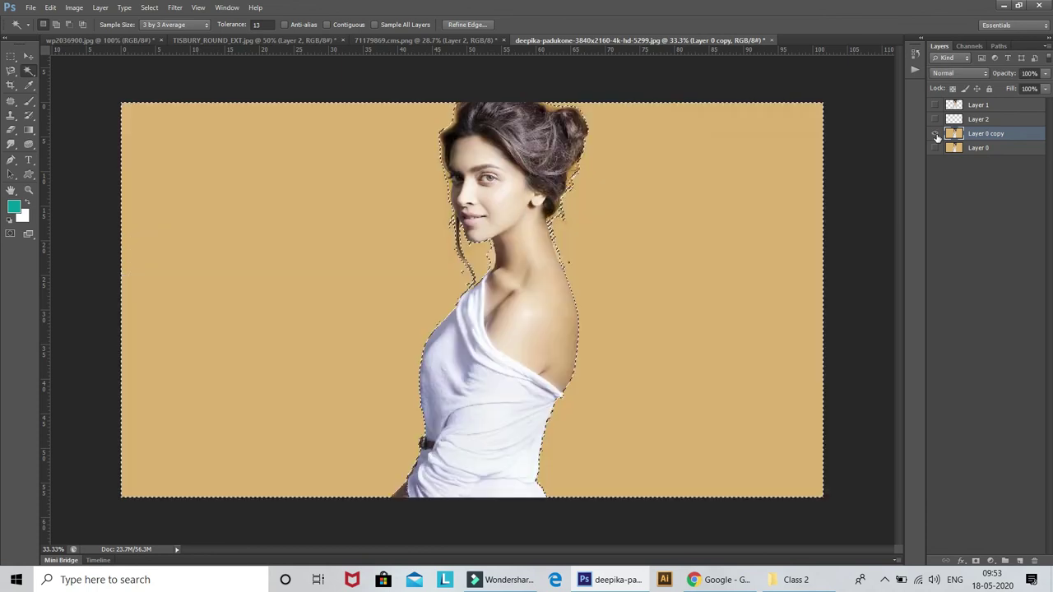
left_click(936, 134)
left_click(936, 133)
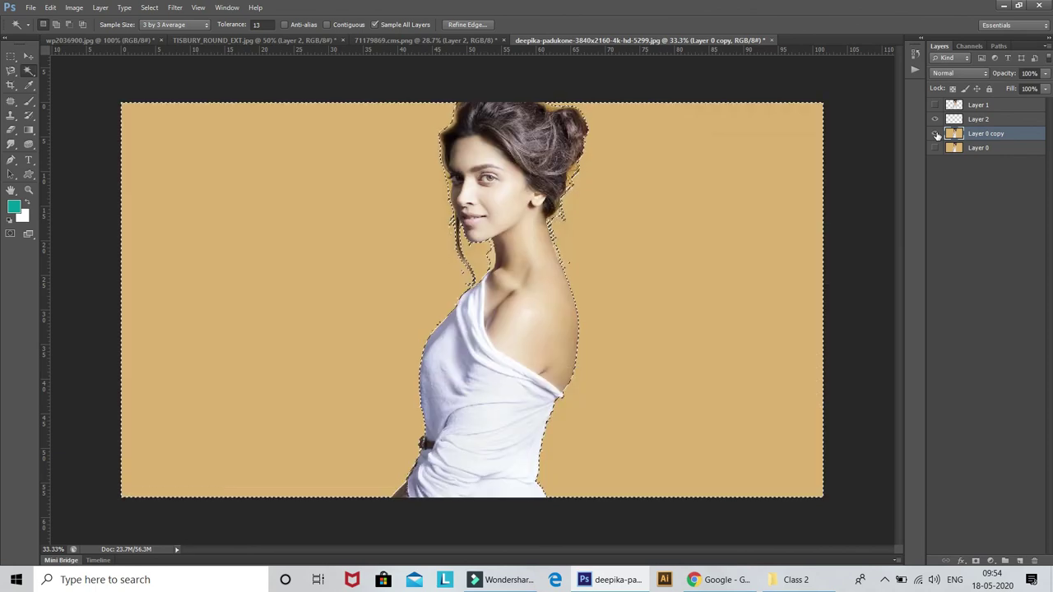
left_click(672, 249)
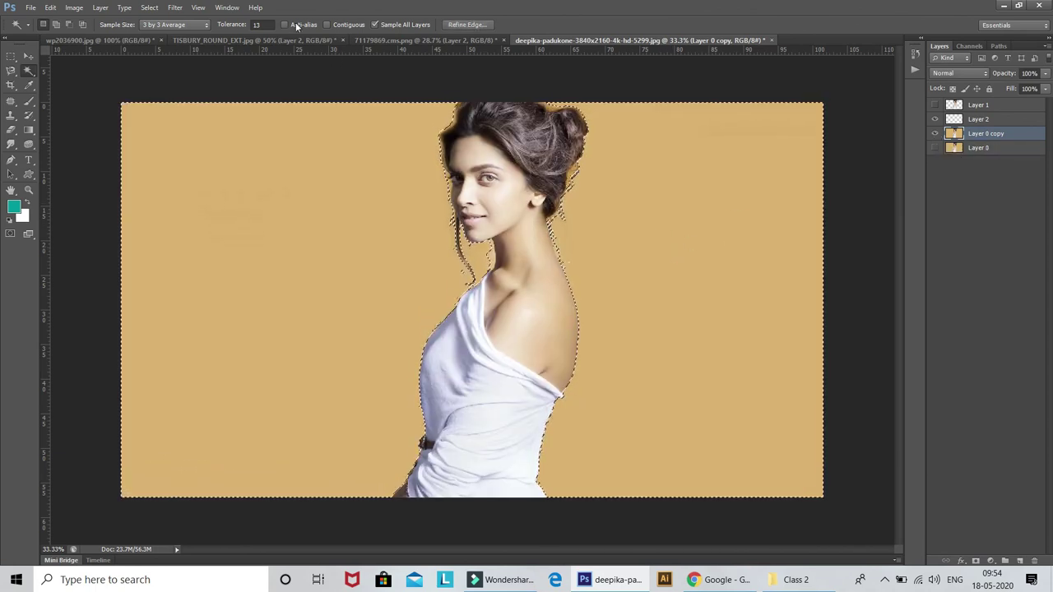
Deselect, turn off Sample All Layers, activate Layer 2 and hide Layer 0 copy
left_click(495, 73)
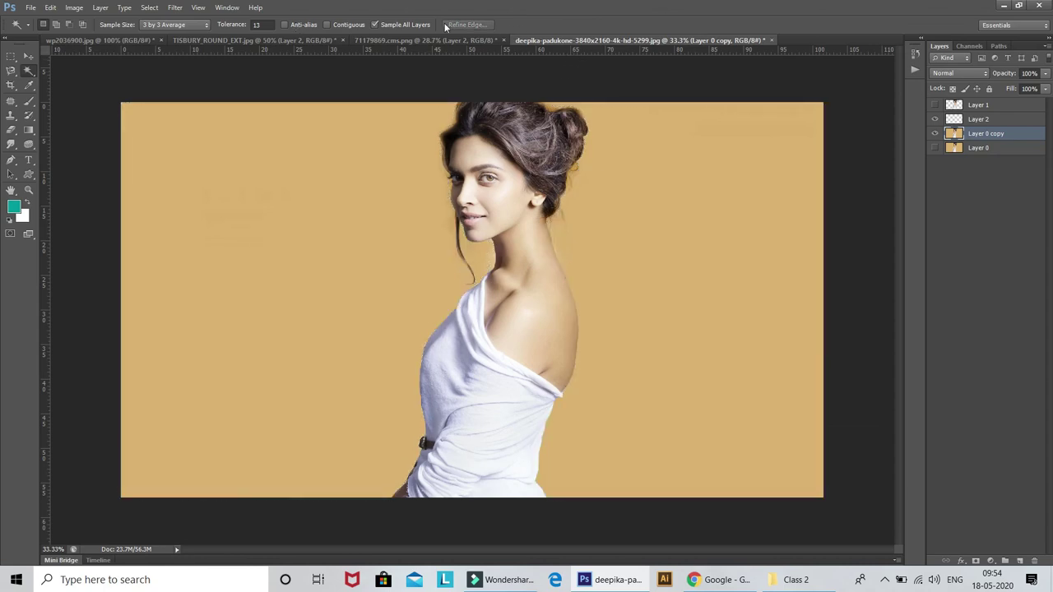
left_click(384, 24)
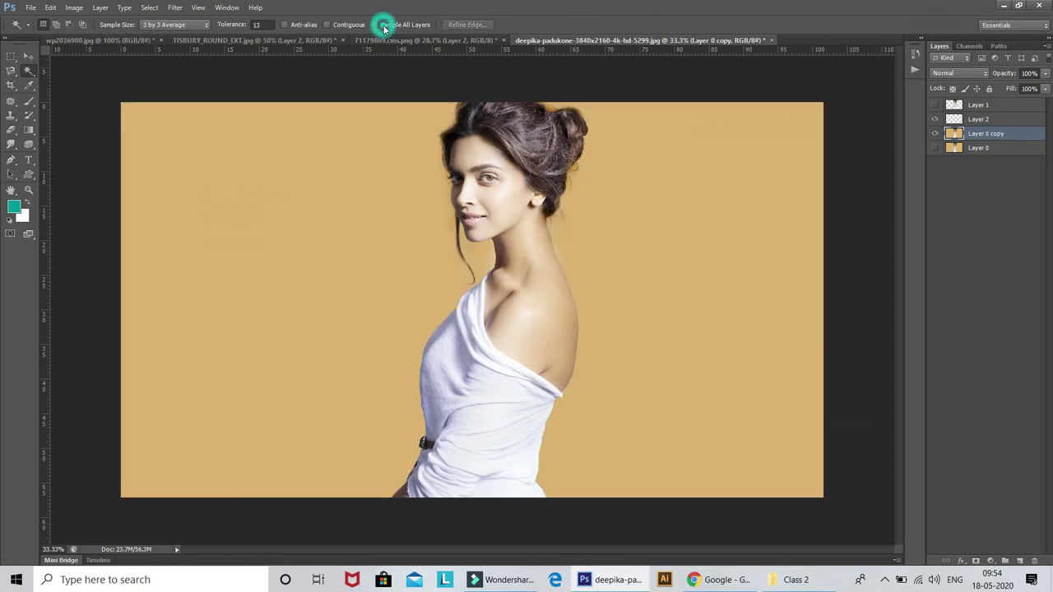
left_click(945, 118)
left_click(935, 134)
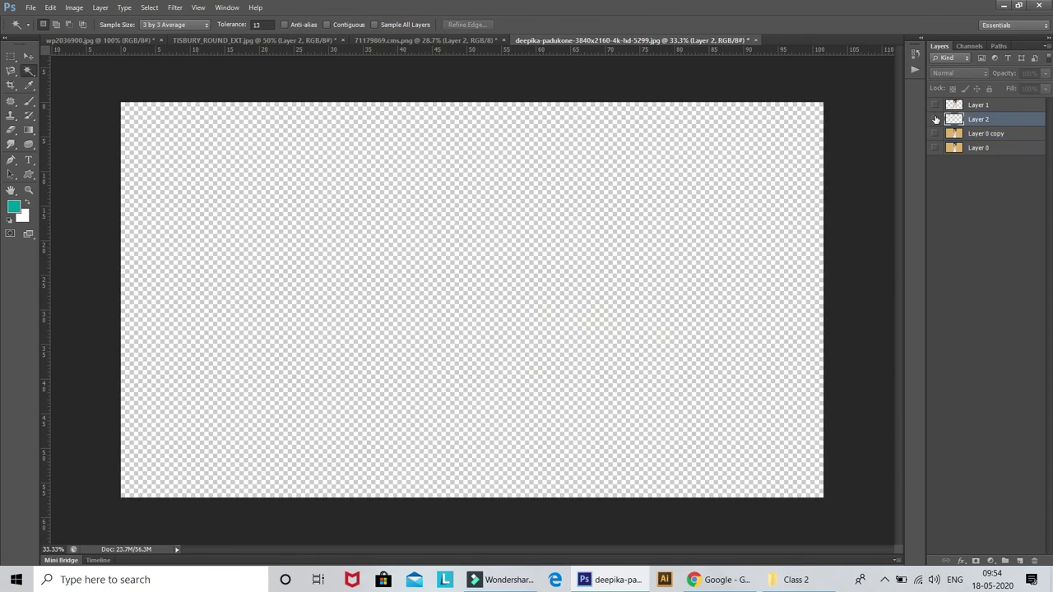
Show the photo again and select the tan background at 3 by 3 Average sample size
left_click(790, 172)
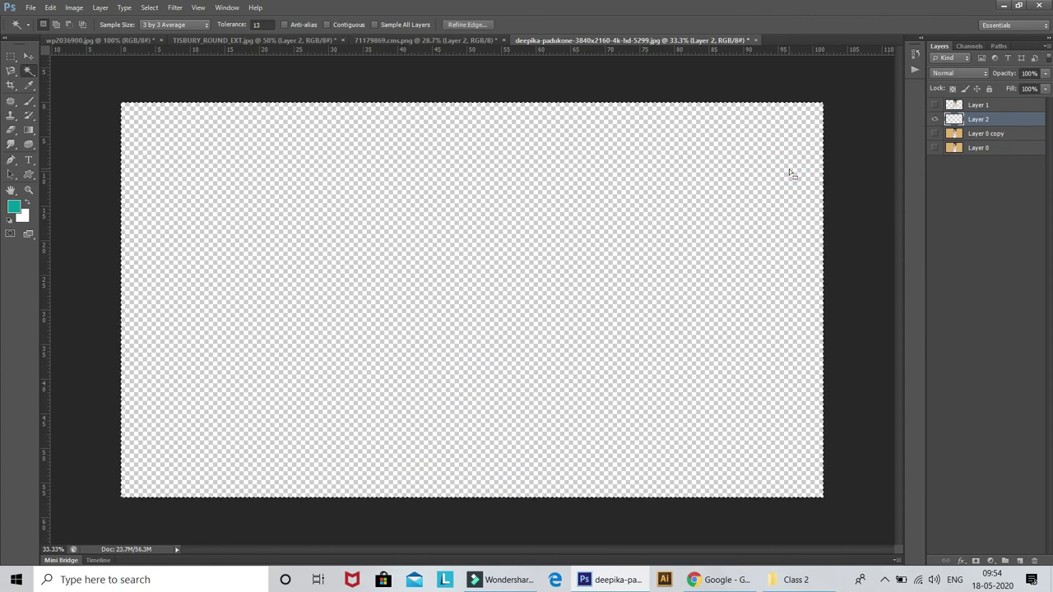
key("ctrl+d")
left_click(936, 134)
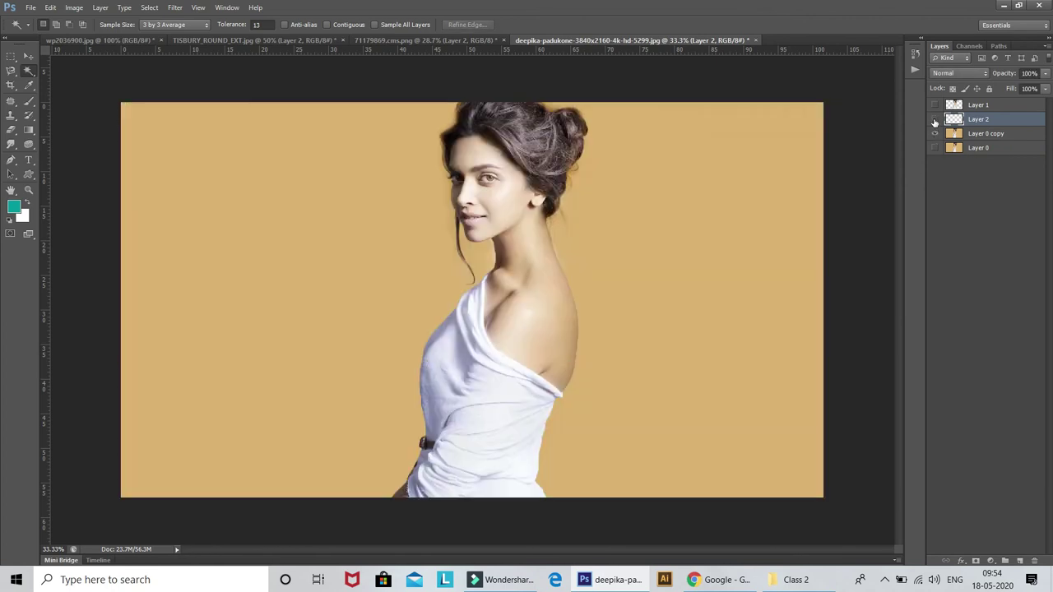
left_click(579, 171)
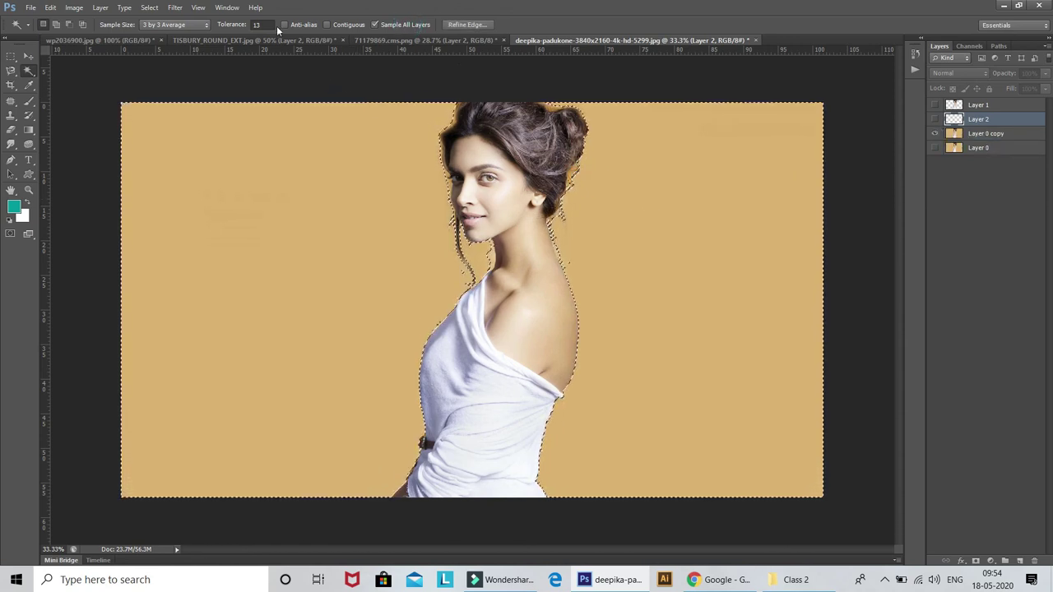
left_click(191, 26)
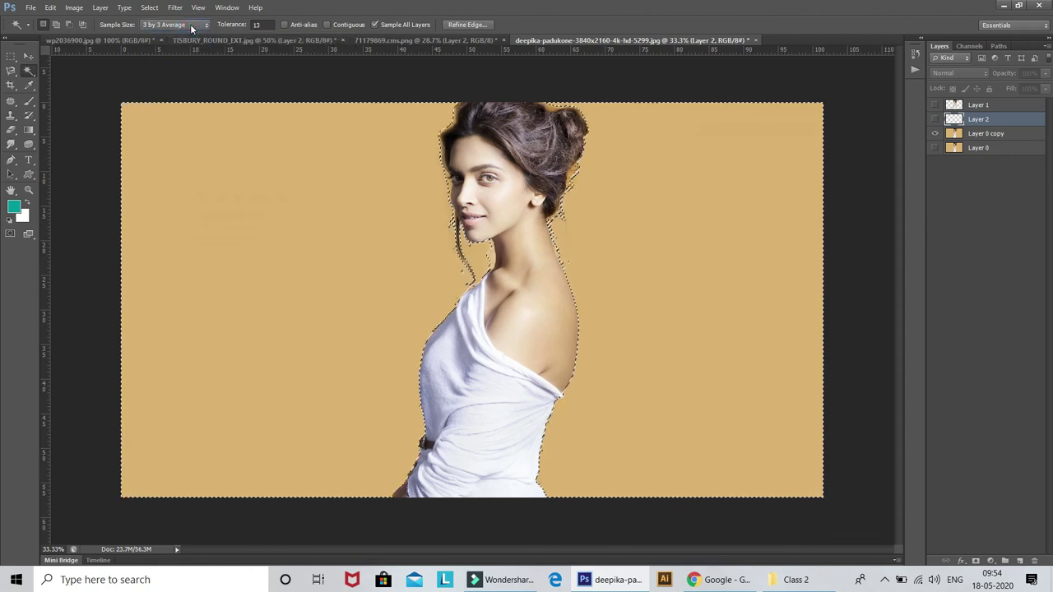
left_click(191, 26)
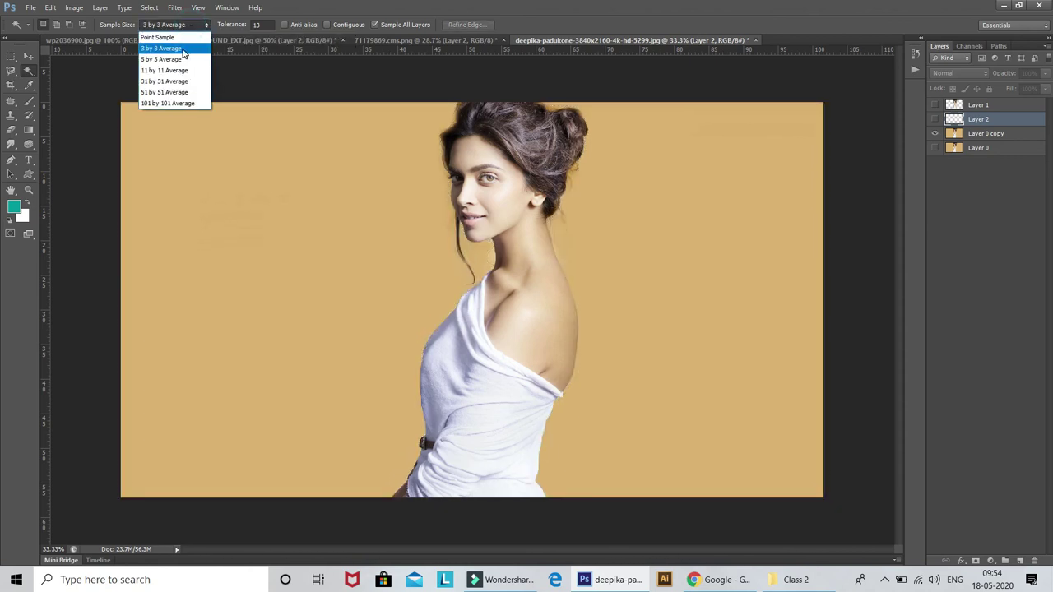
left_click(182, 47)
left_click(195, 141)
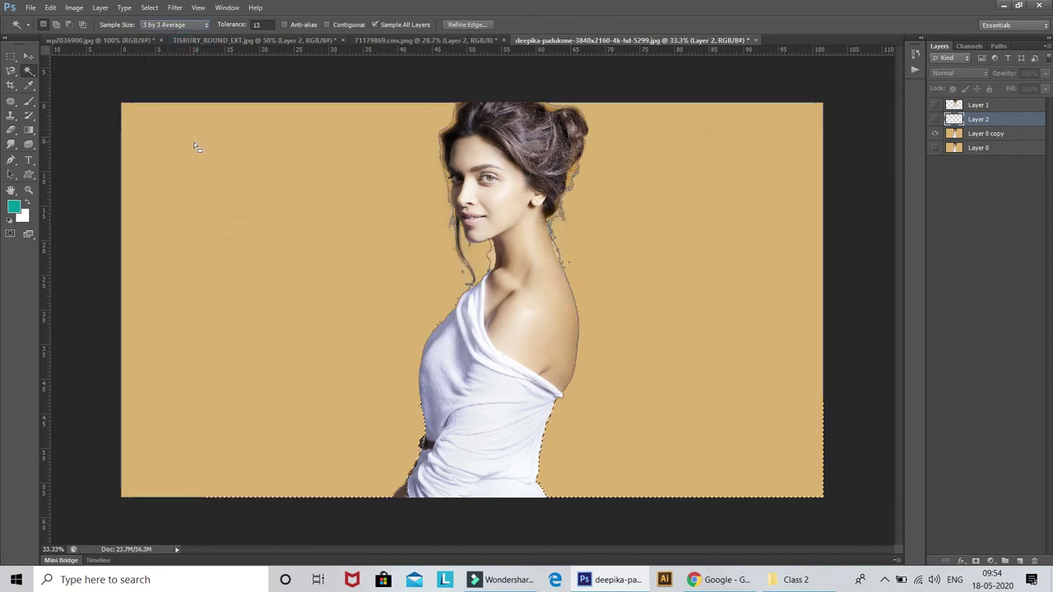
Compare background selections at 3 by 3 Average and 101 by 101 Average
left_click(183, 26)
left_click(183, 26)
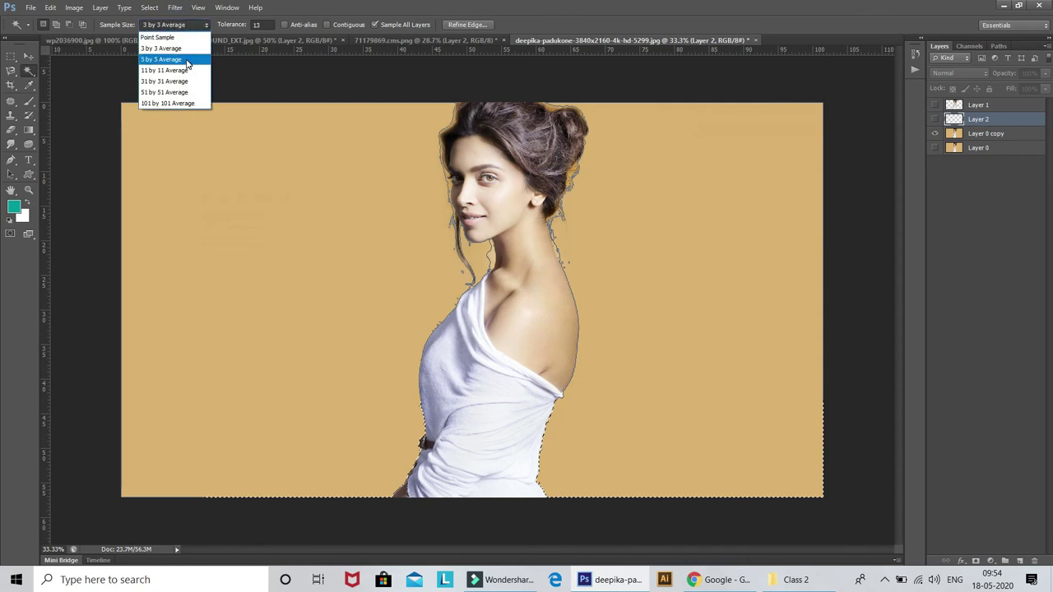
left_click(235, 155)
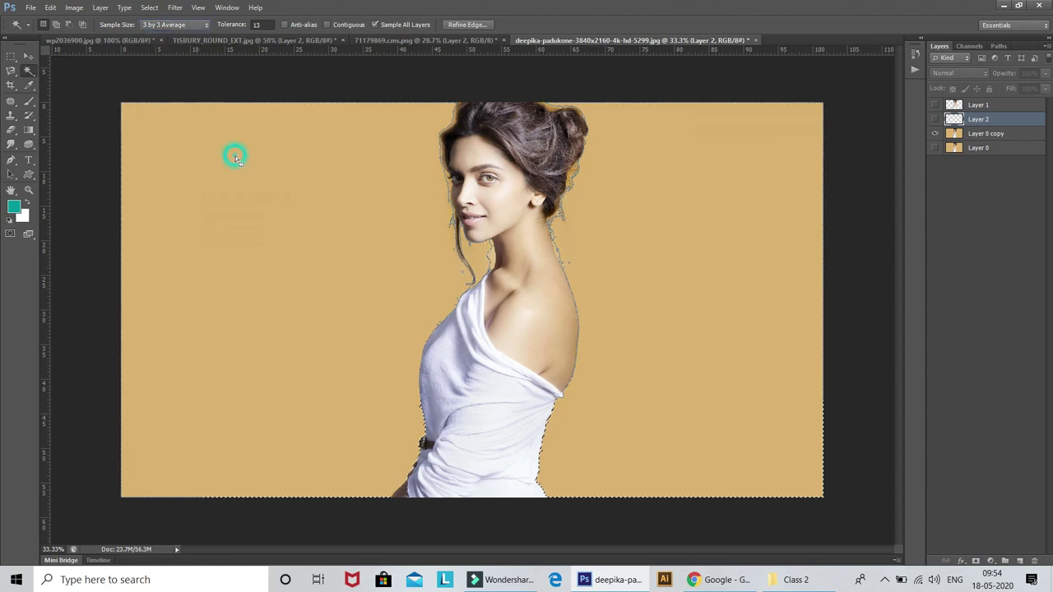
left_click(223, 148)
left_click(335, 373)
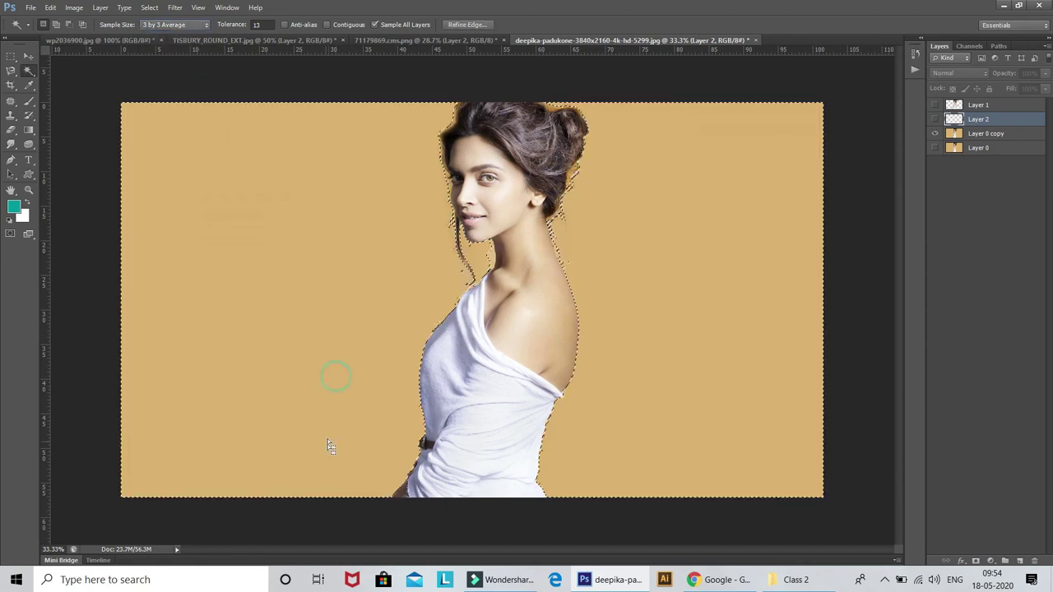
left_click(199, 25)
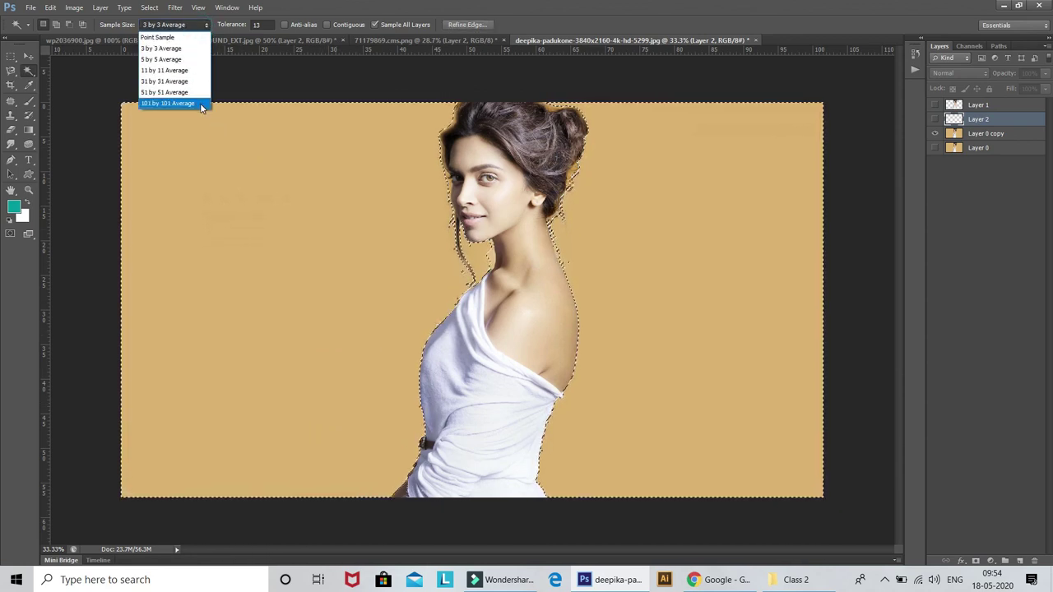
left_click(202, 104)
left_click(217, 239)
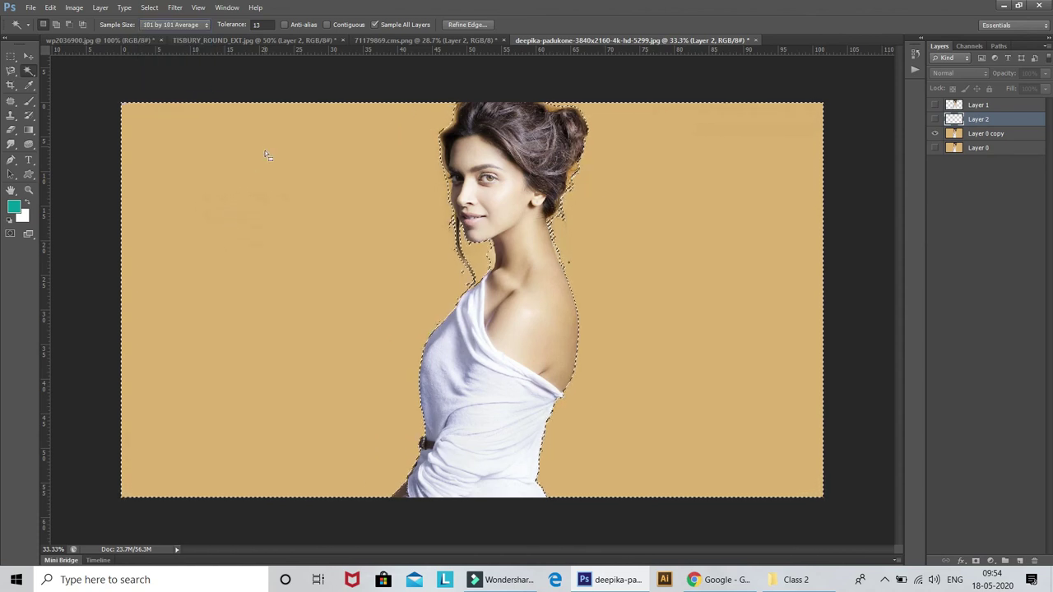
Try 5 by 5 Average, return to 3 by 3 Average, and clear the background selection
left_click(198, 24)
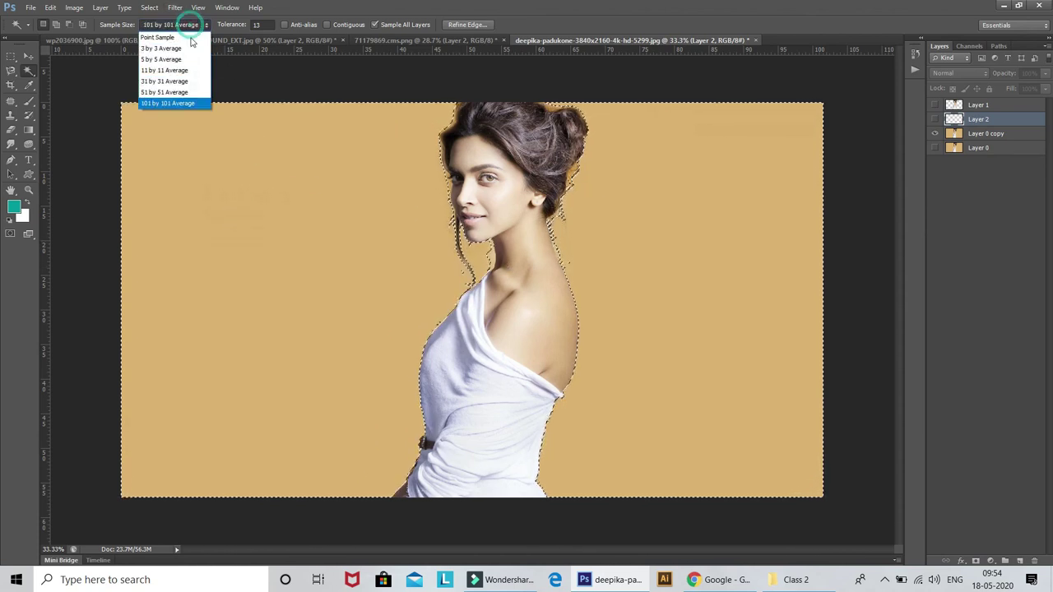
left_click(184, 58)
left_click(188, 24)
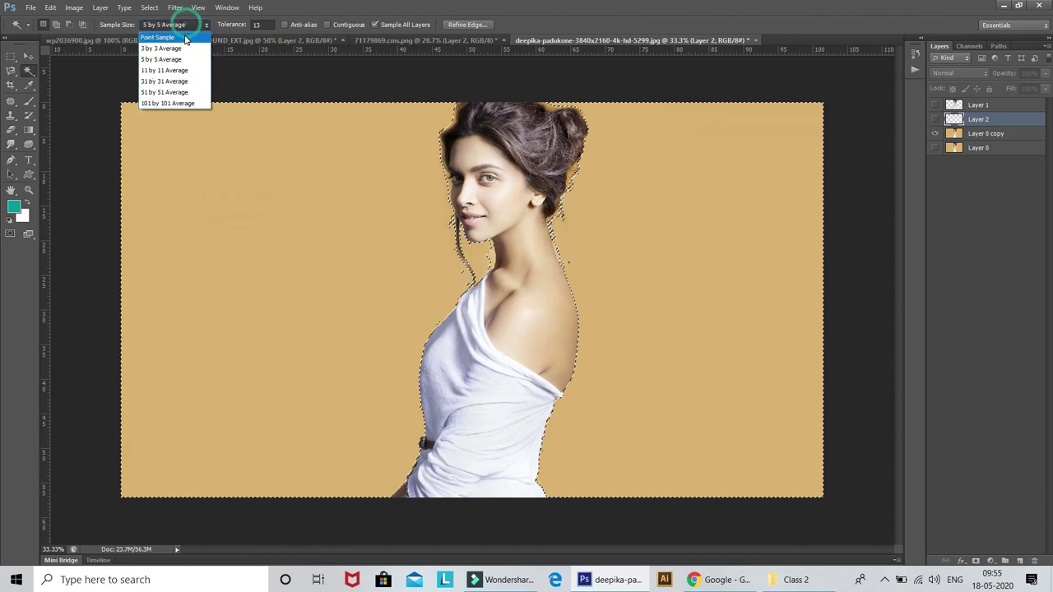
left_click(188, 25)
left_click(187, 48)
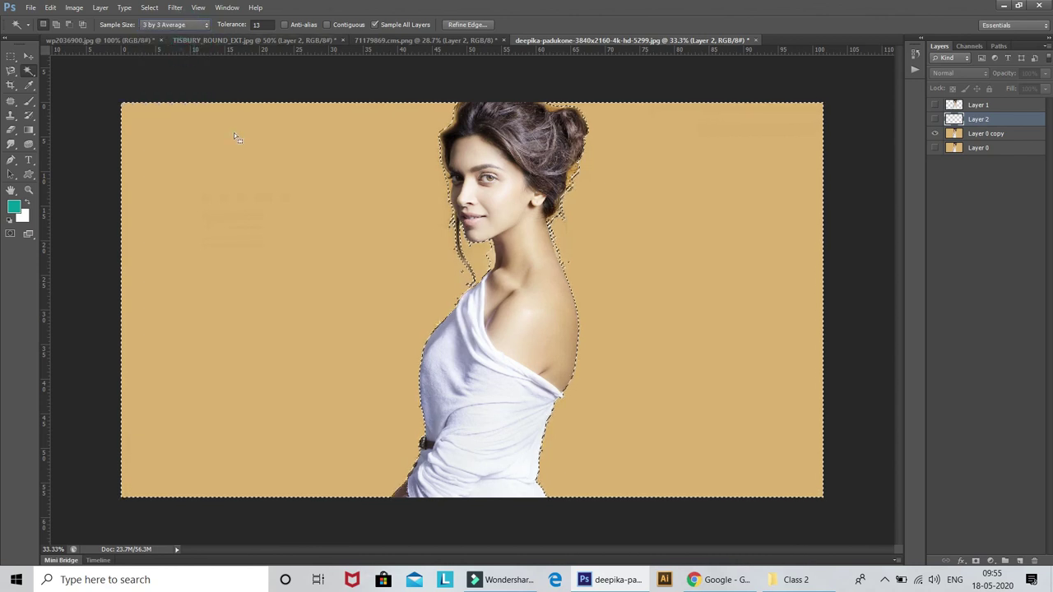
left_click(234, 132)
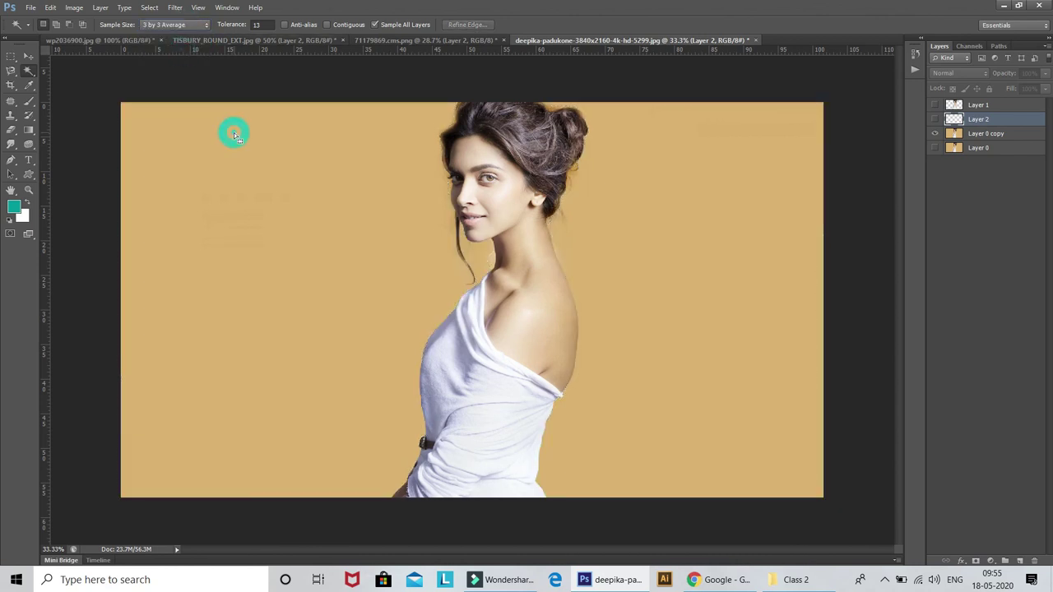
left_click(240, 185)
left_click(237, 189)
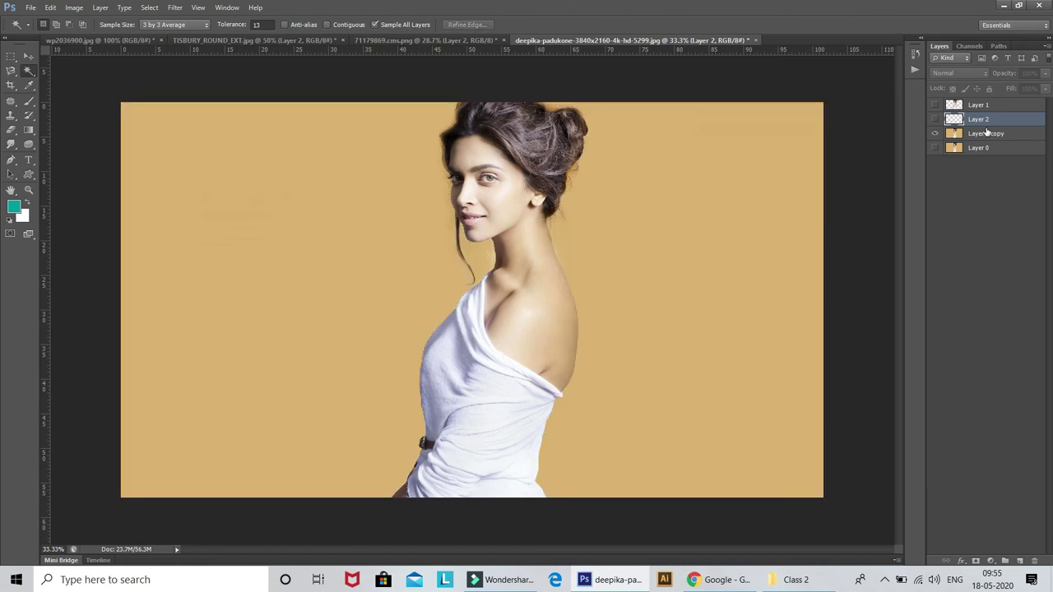
Show Layer 1 and Layer 2 again, browse the selection tool groups, and pick the Move tool
left_click(935, 120)
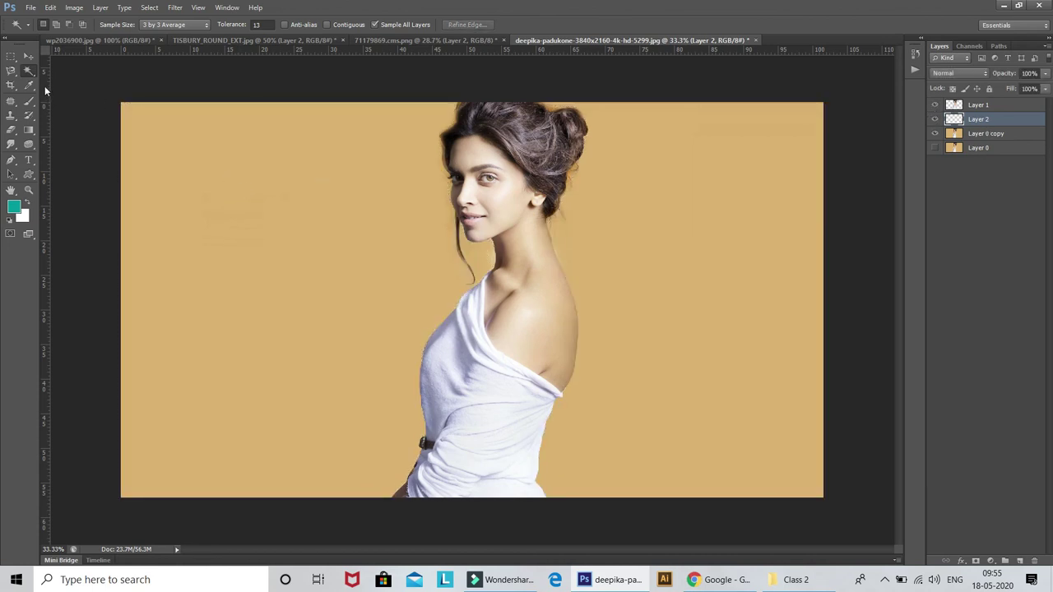
left_click(35, 73)
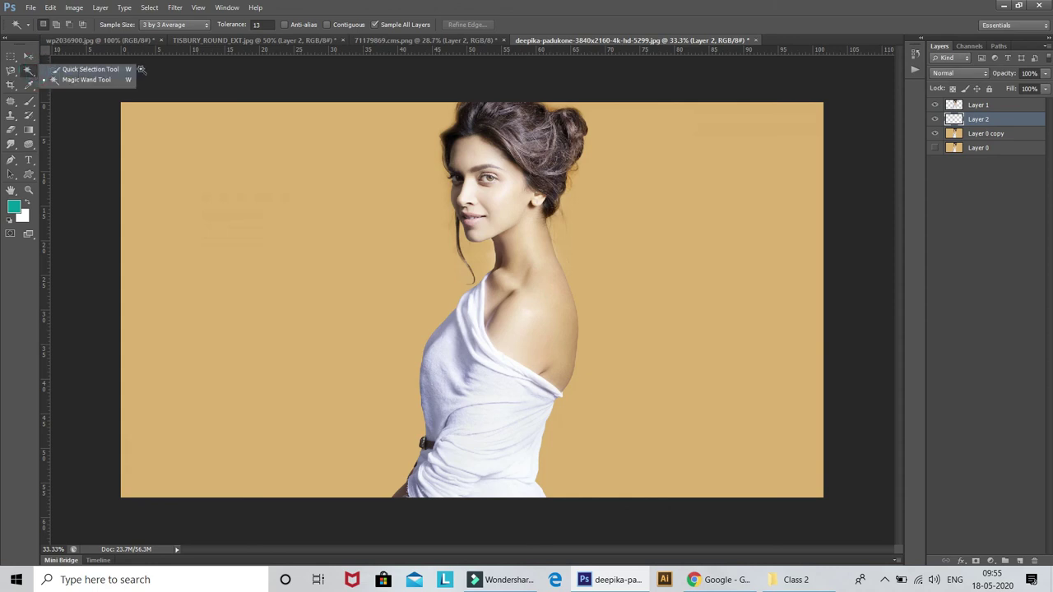
left_click(86, 99)
left_click(13, 72)
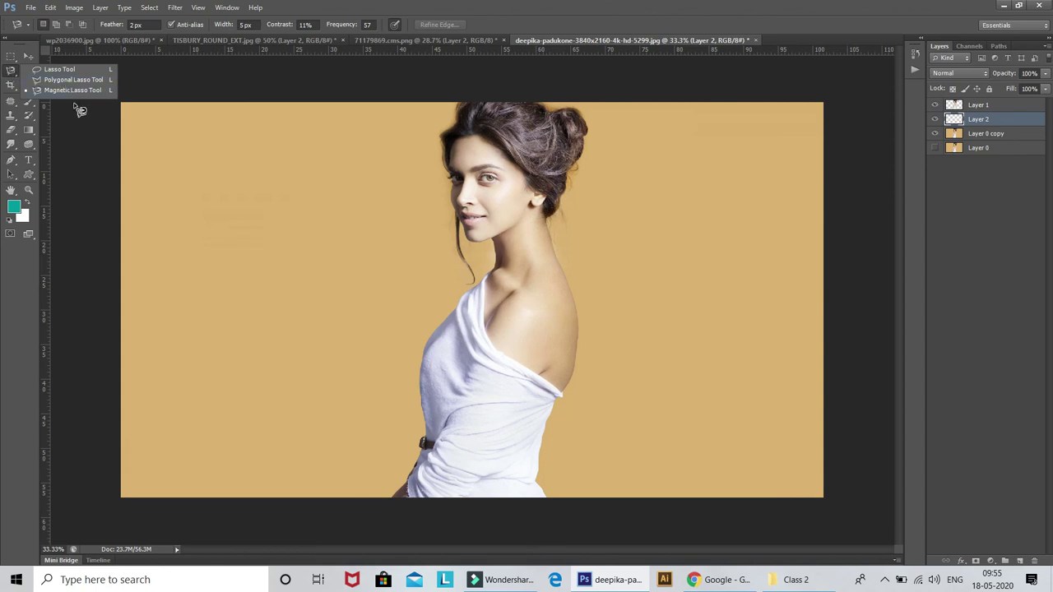
left_click(28, 56)
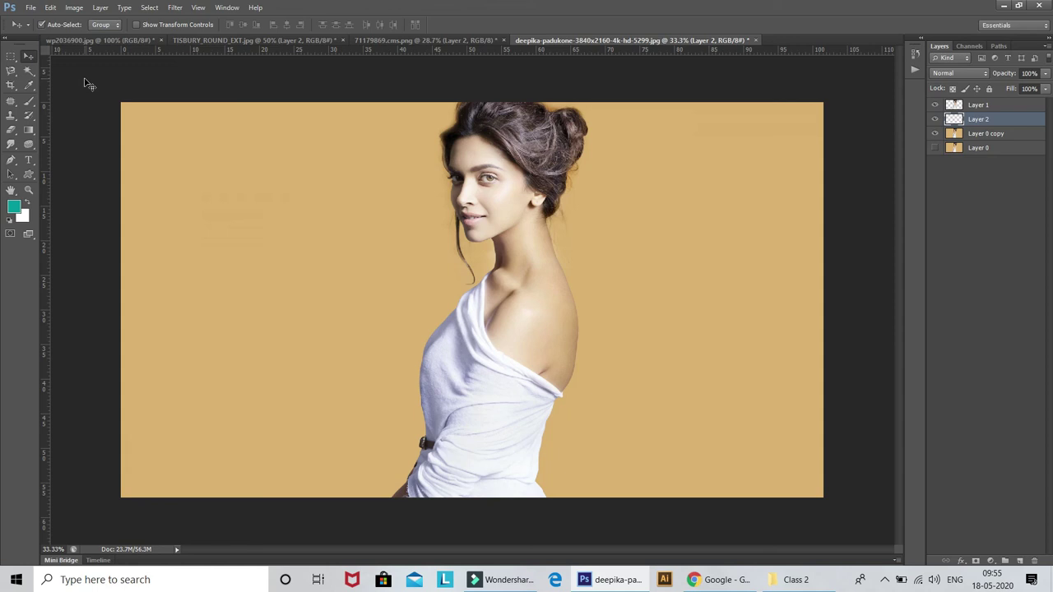
Apply a crop covering the whole image, confirming the Crop prompt so the photo stays unchanged
left_click(11, 89)
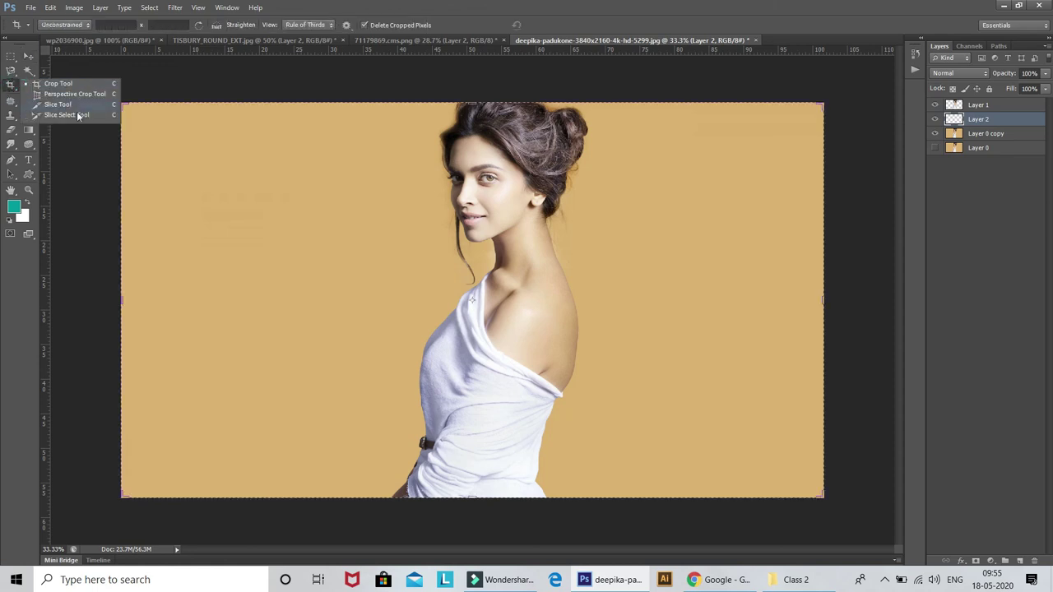
left_click(57, 83)
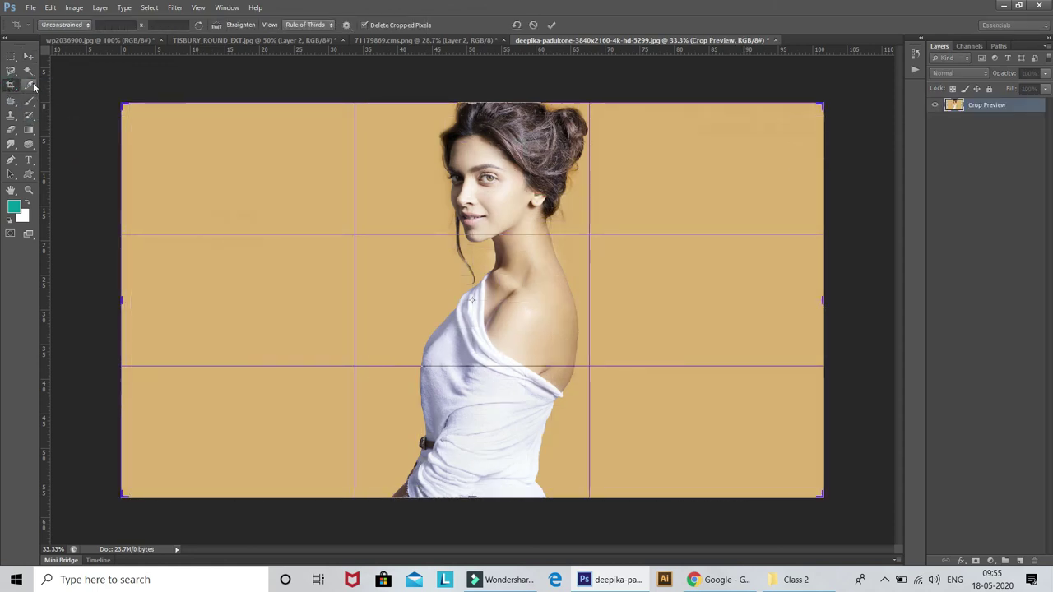
left_click(33, 85)
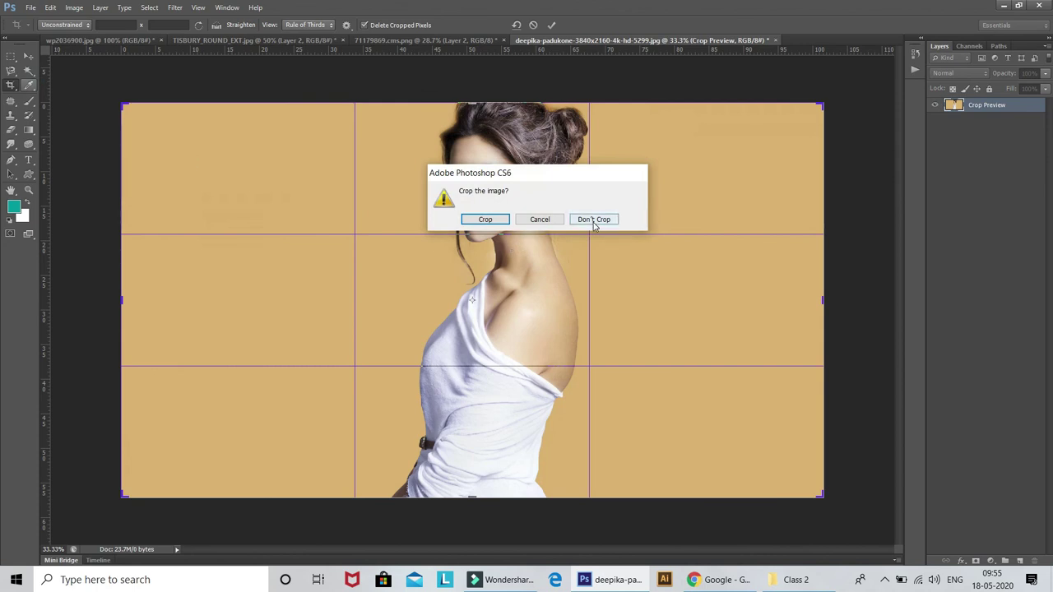
left_click(540, 219)
left_click(36, 86)
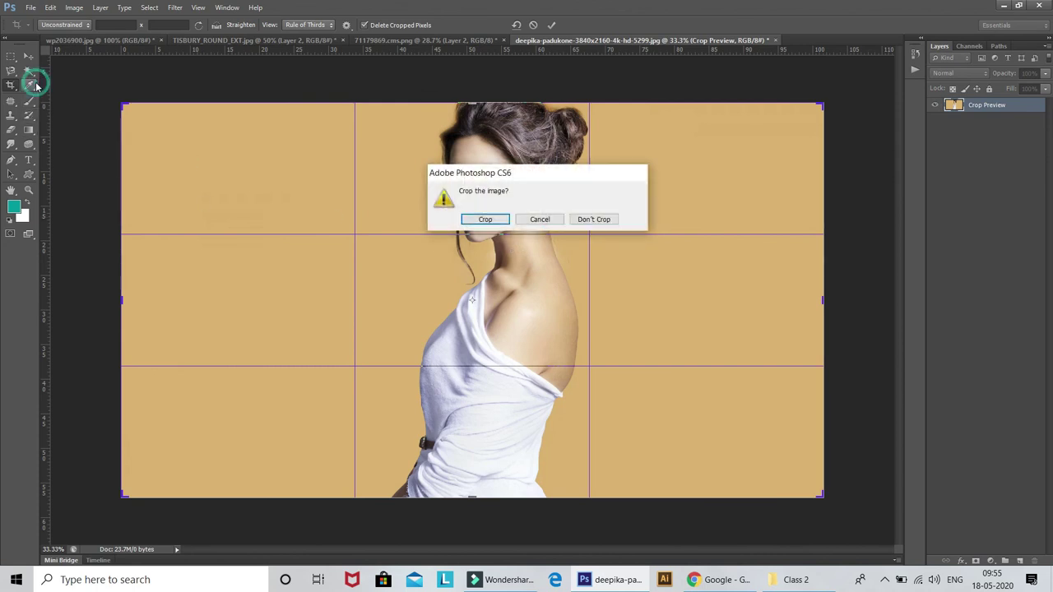
left_click(540, 219)
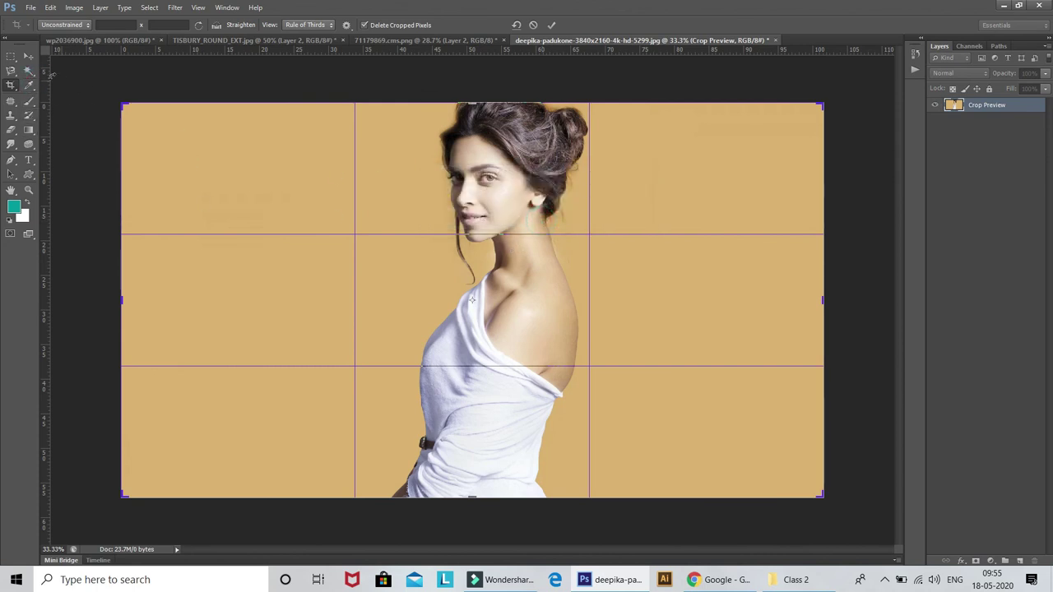
left_click(26, 59)
key("Return")
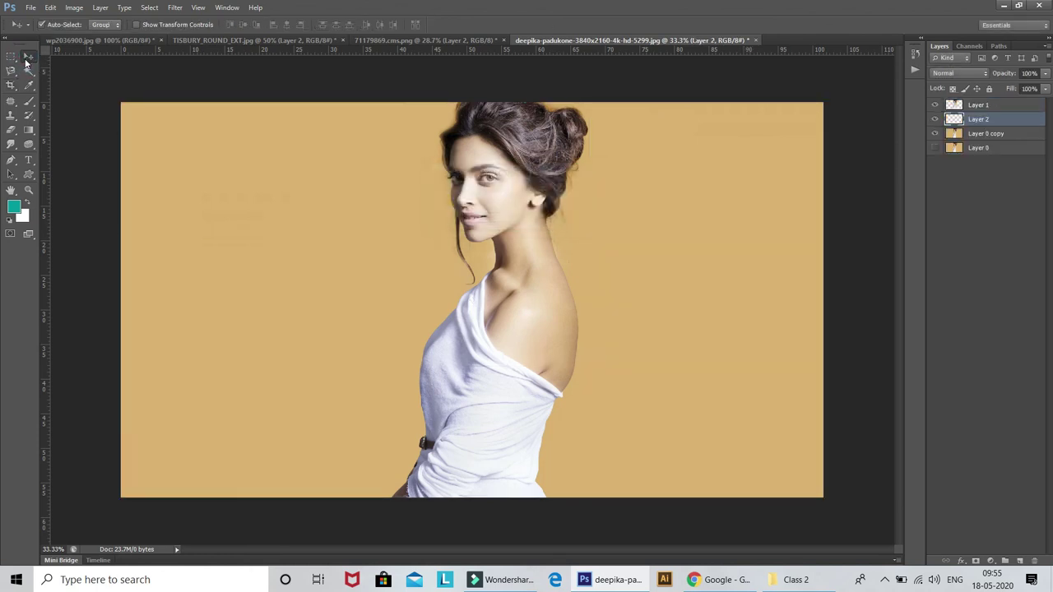
Sample dark grey from the pasteboard as the foreground colour with the Eyedropper, back on Move
left_click(29, 86)
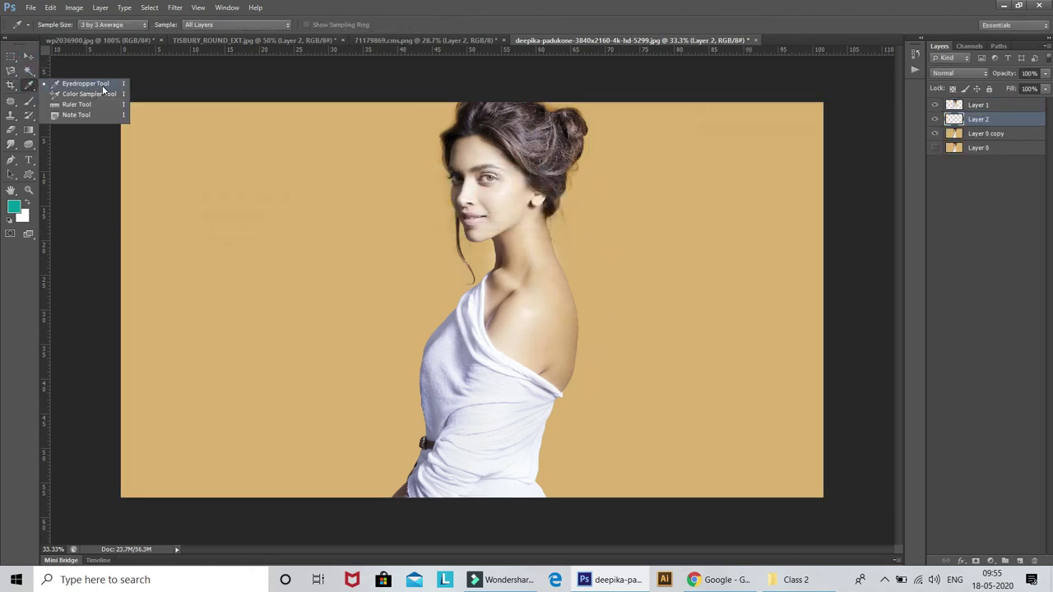
left_click(88, 149)
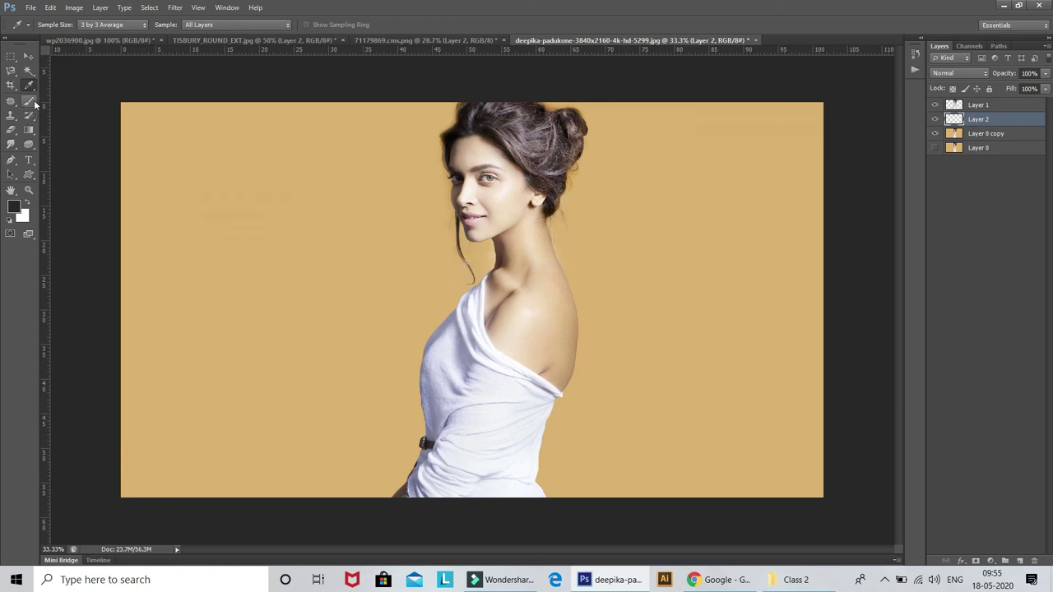
left_click(28, 56)
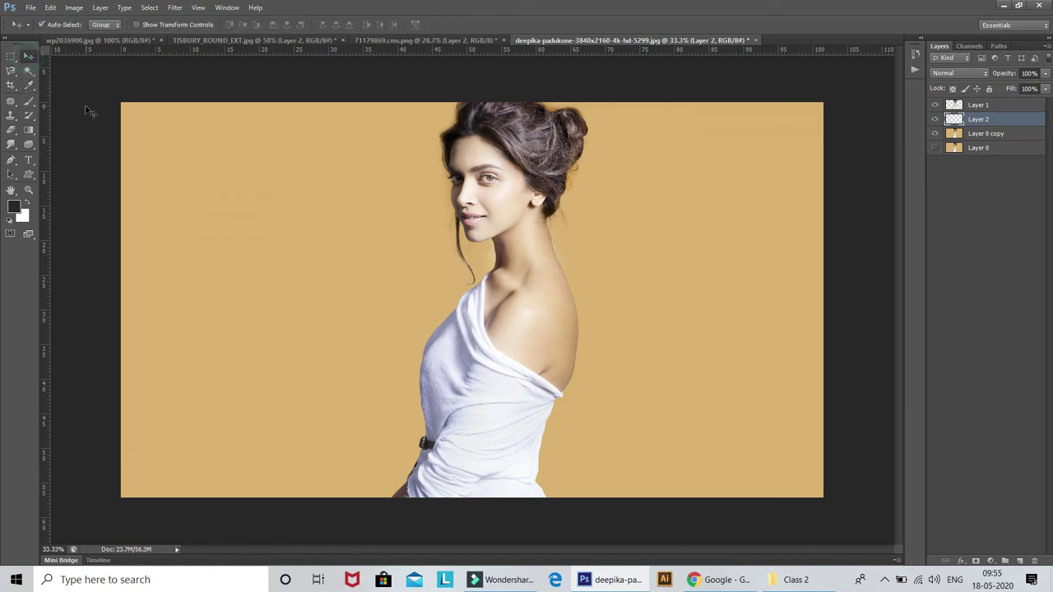